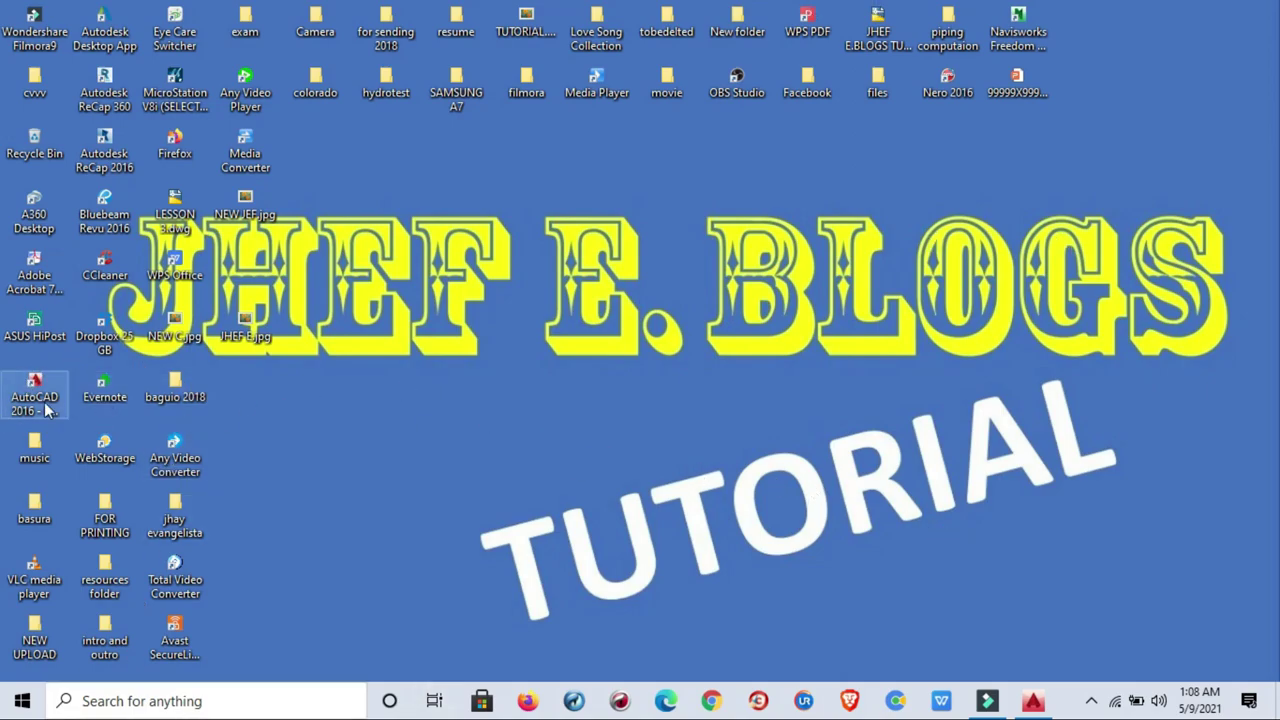
Restore the AutoCAD 2016 window showing the empty Drawing1.dwg.
left_click(1035, 705)
scroll(600, 386, "down", 5)
mouse_move(600, 386)
middle_mouse_down()
mouse_move(432, 458)
mouse_move(202, 503)
middle_mouse_up()
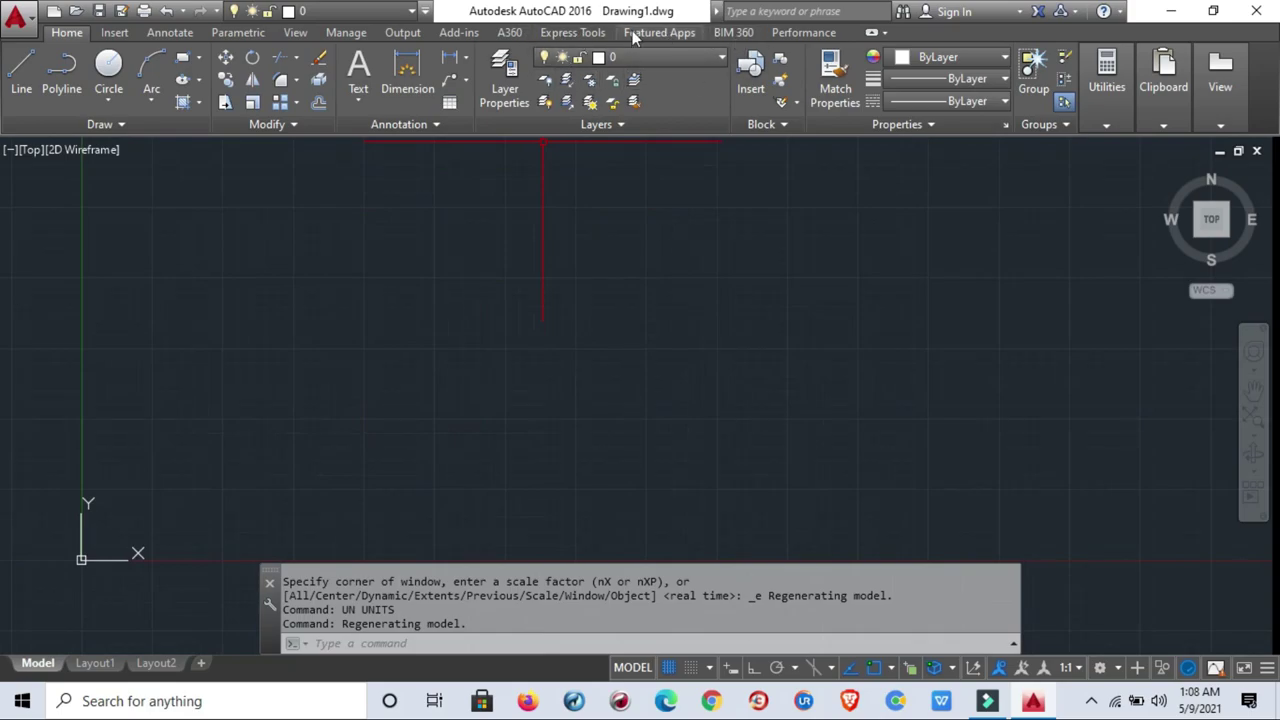
left_click(609, 59)
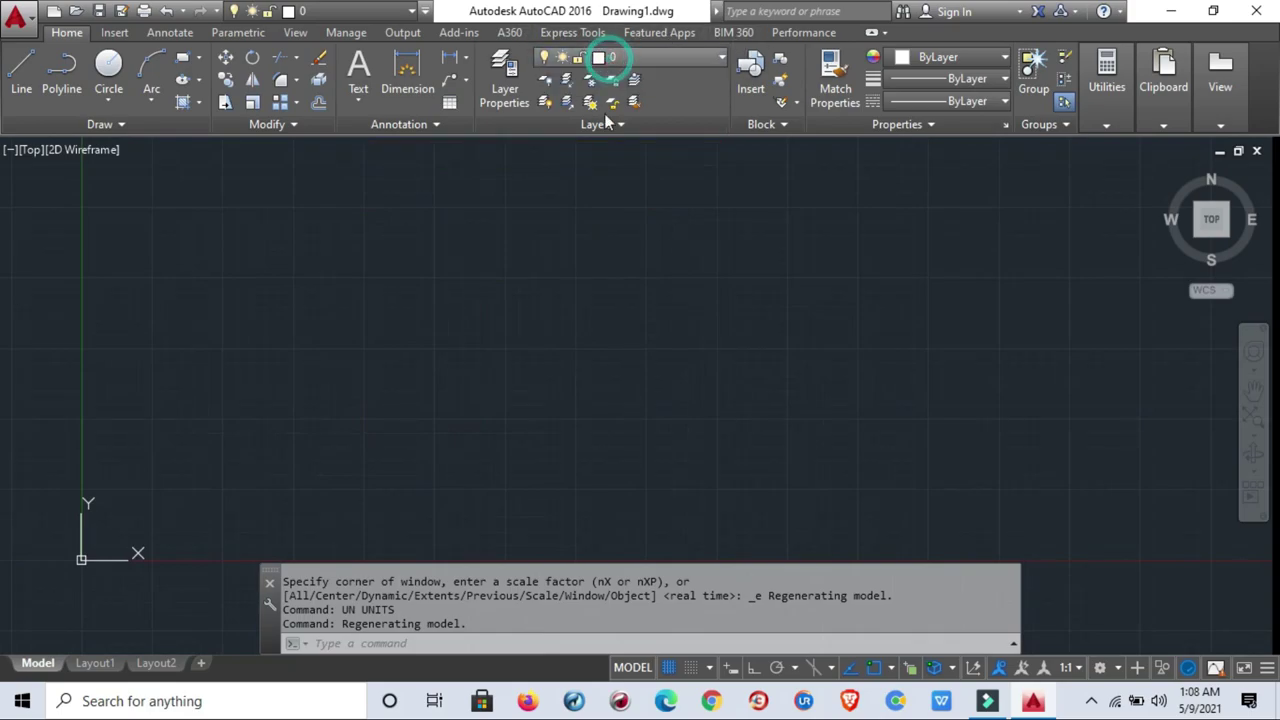
scroll(457, 343, "down", 6)
scroll(491, 320, "up", 4)
middle_click_drag(477, 381, 345, 485)
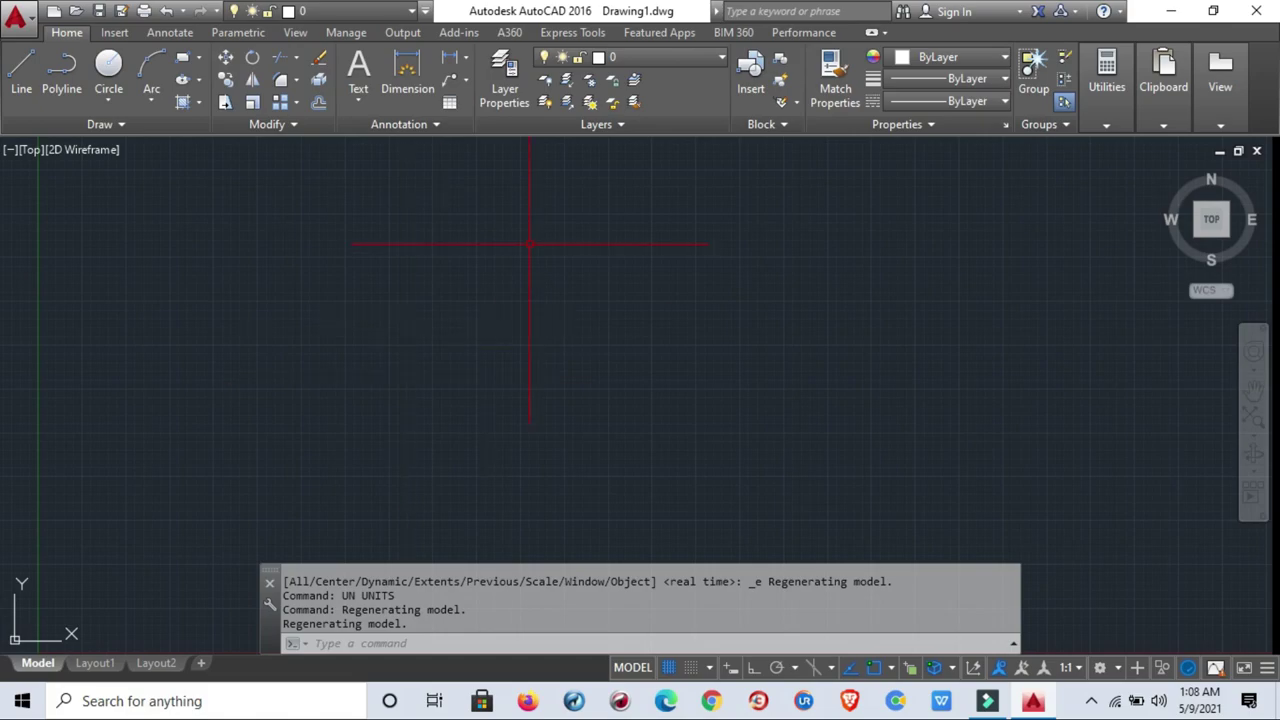
In the Layer Properties Manager, create a LINE layer with colour white.
type("L")
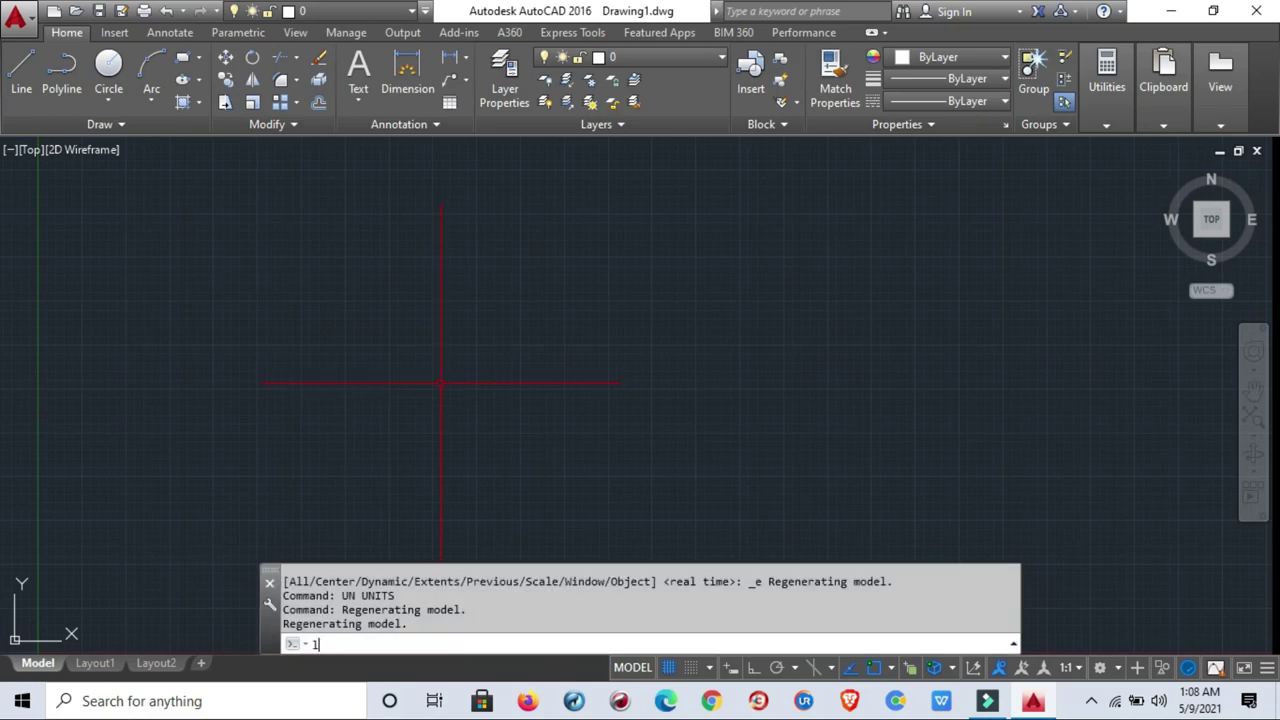
type("A")
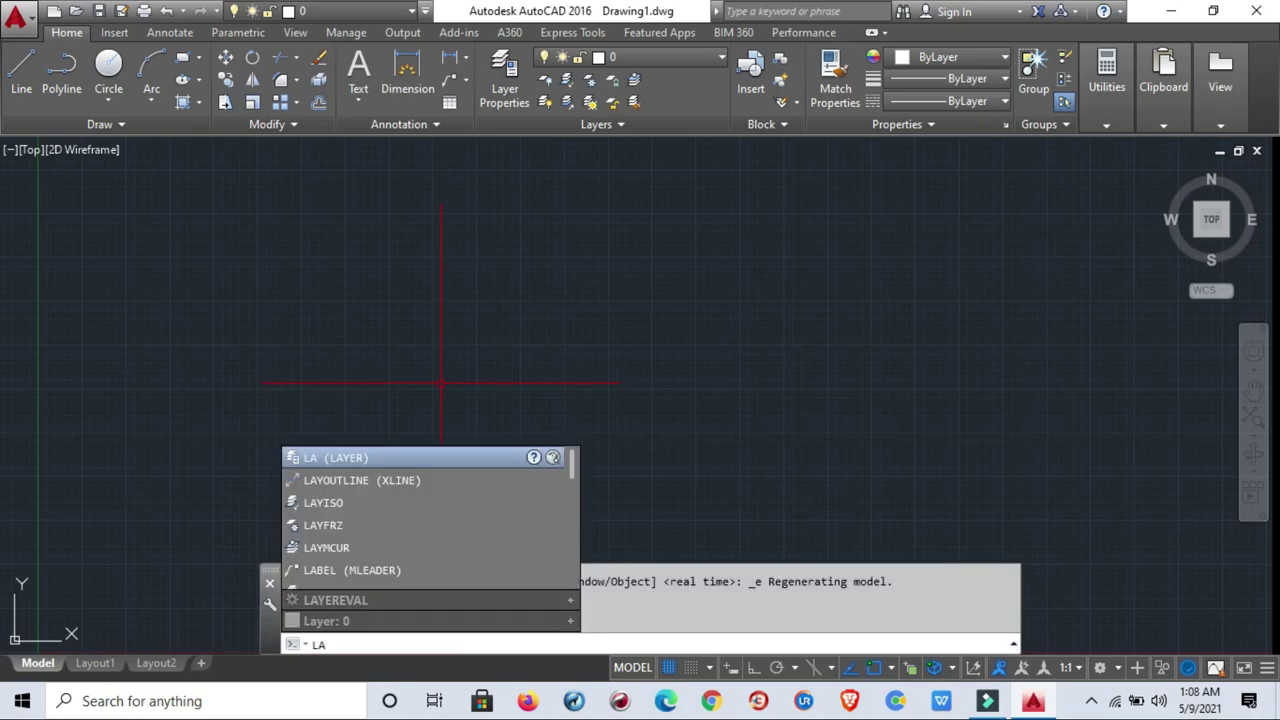
key("Return")
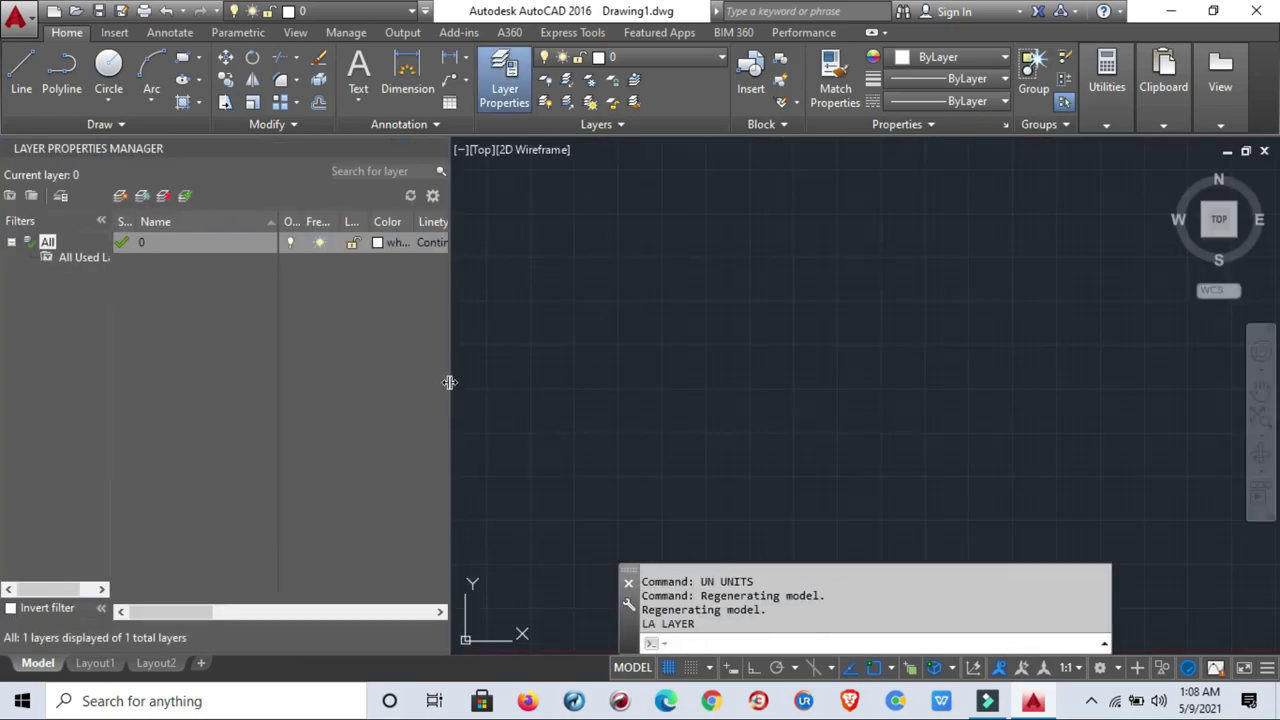
left_click(121, 196)
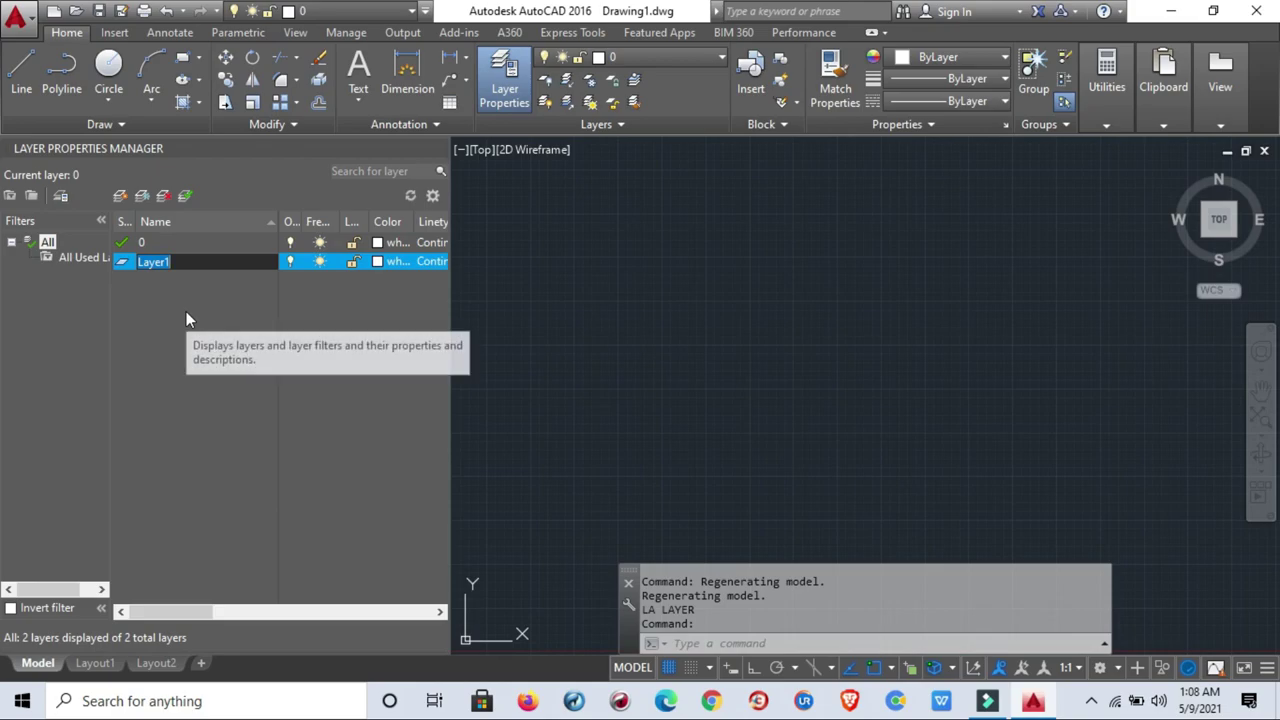
type("LINE")
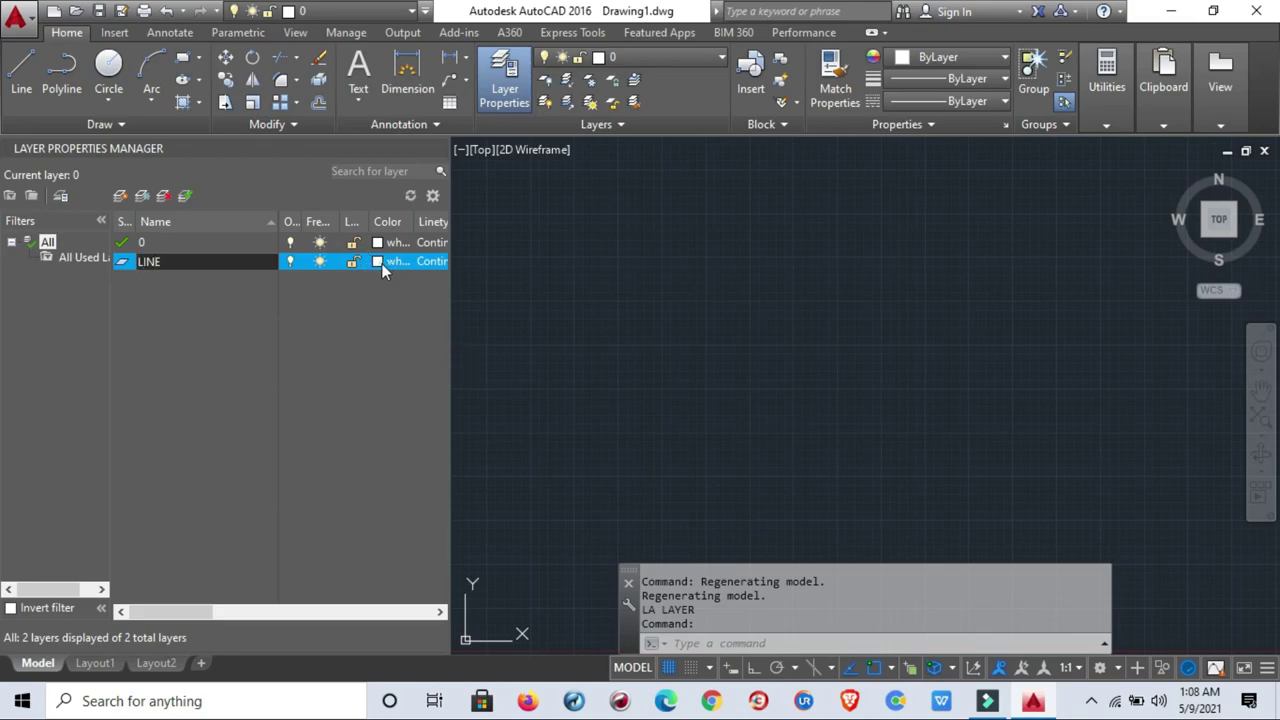
left_click(381, 263)
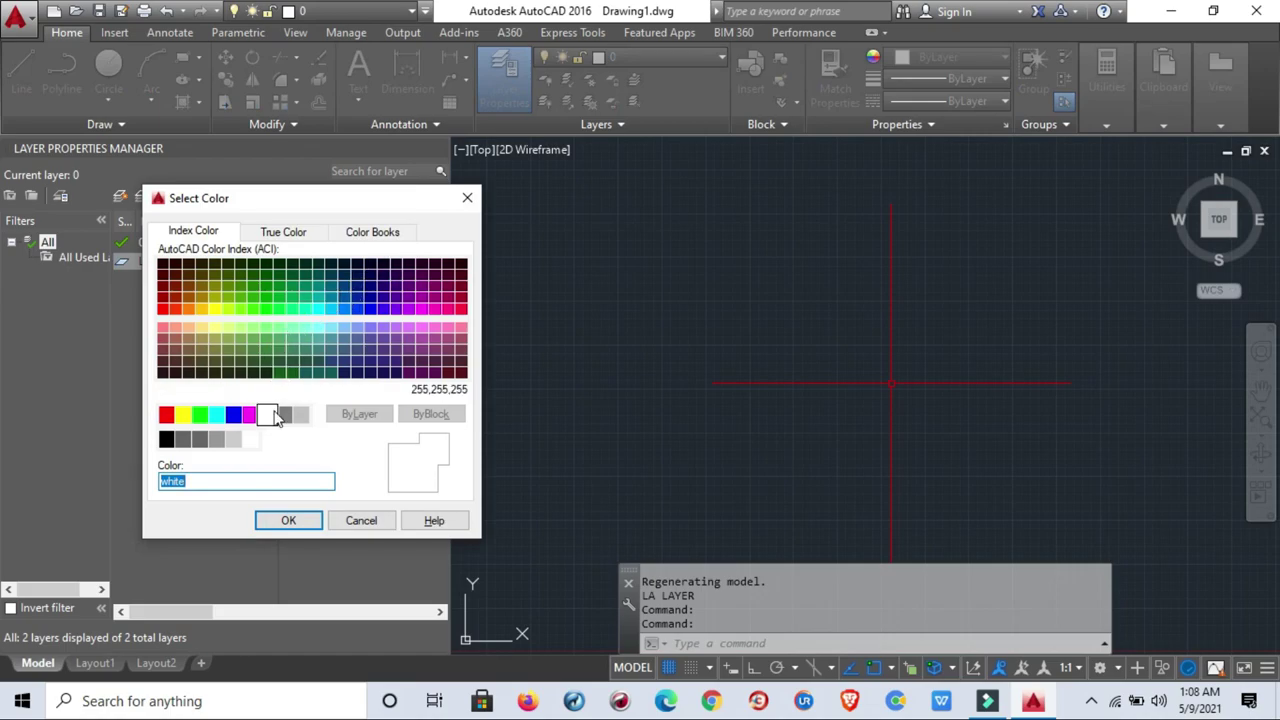
left_click(267, 414)
left_click(287, 521)
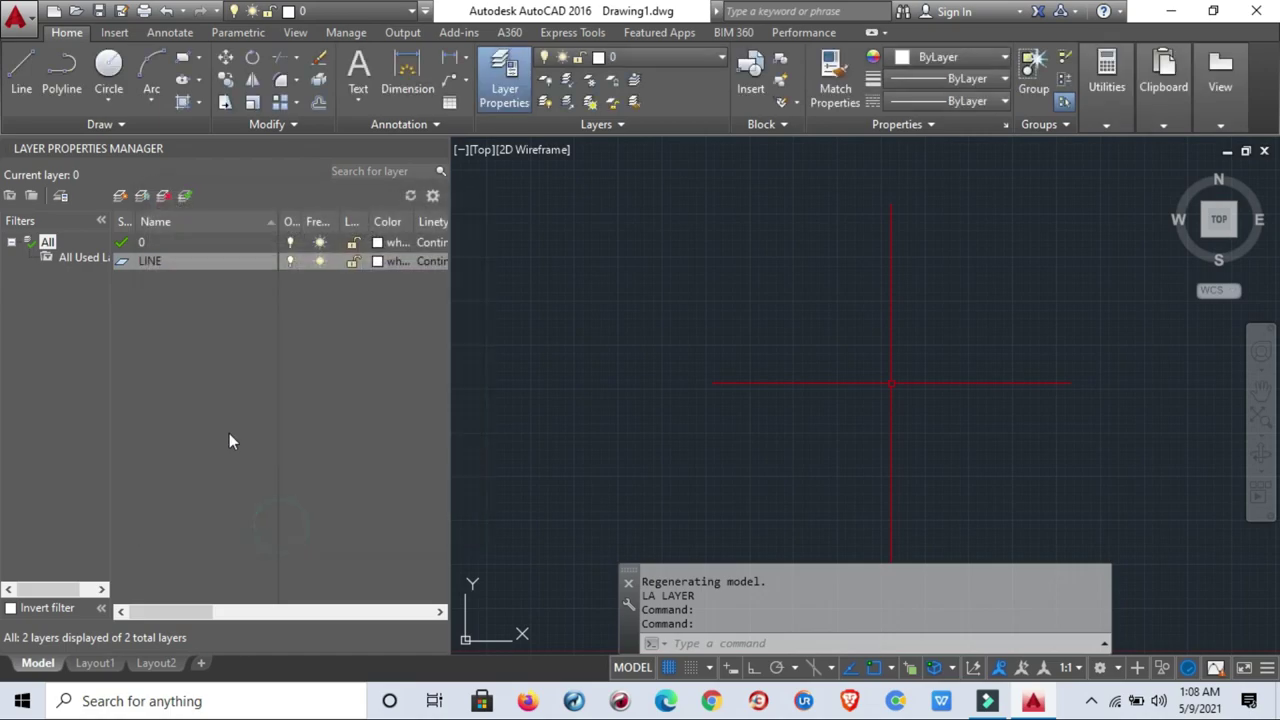
Add a DIMENSION layer with colour red.
left_click(120, 195)
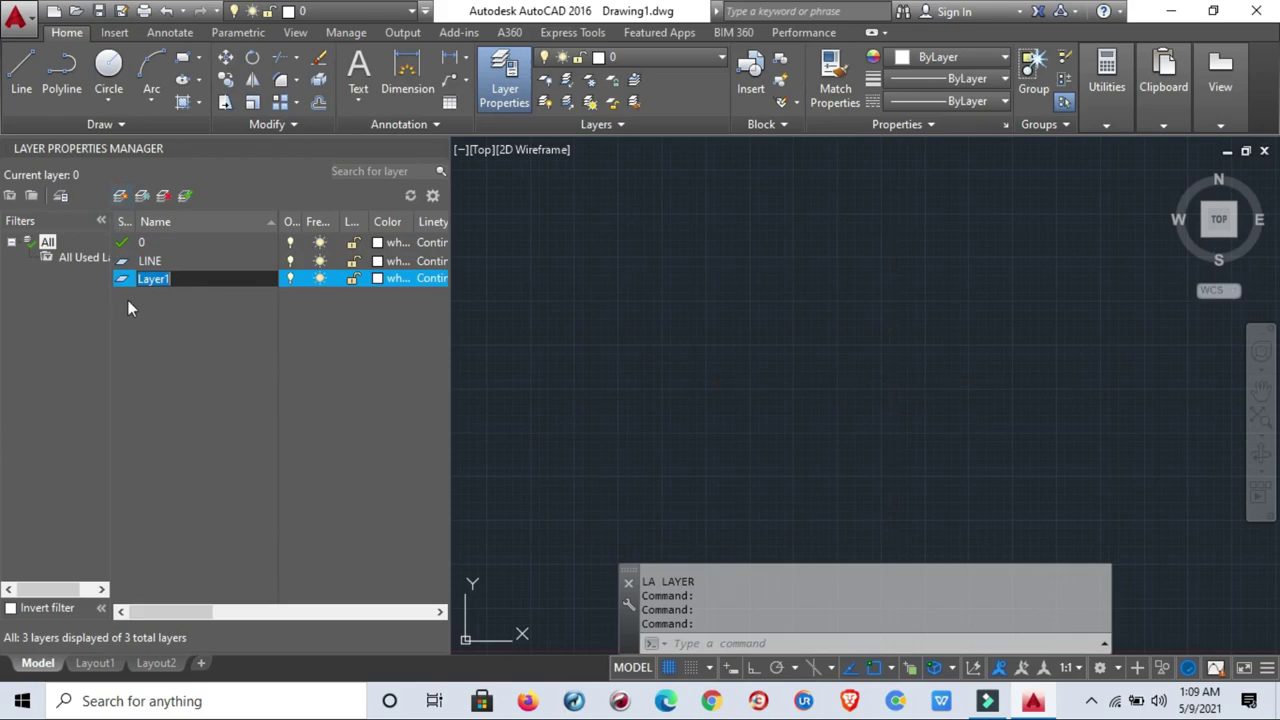
type("DIME")
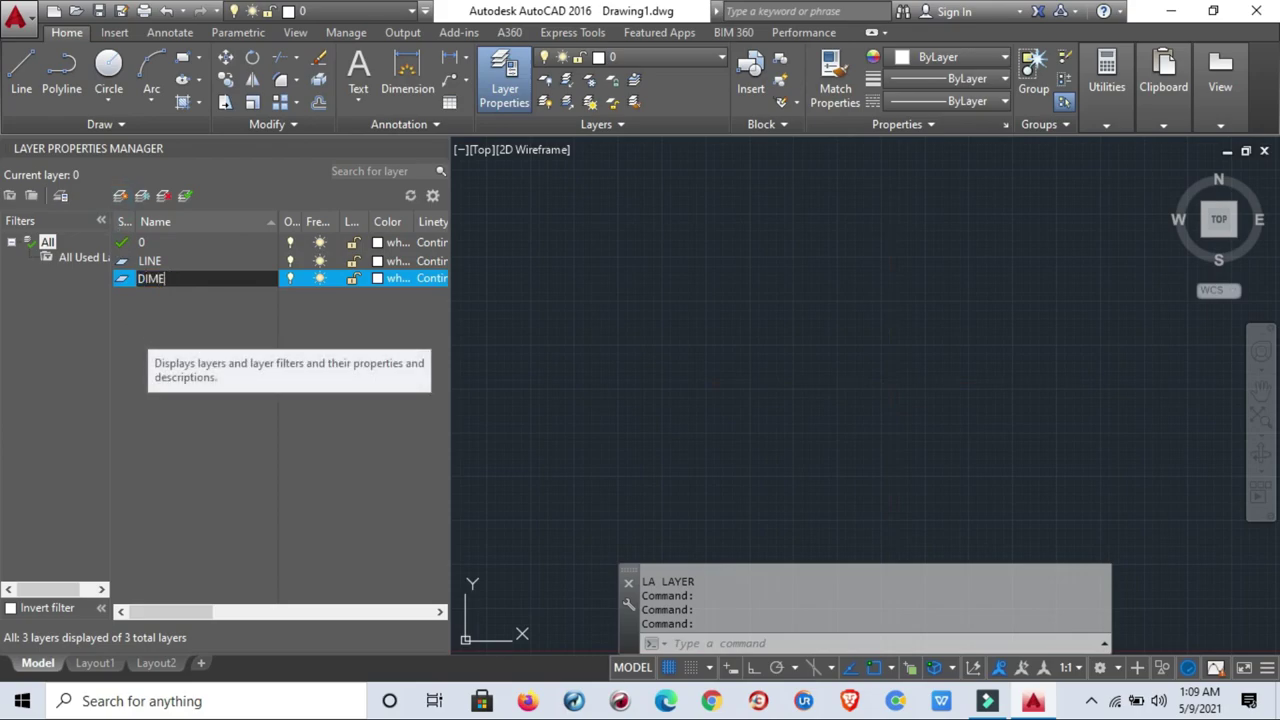
type("NSI")
type("ON")
key("Return")
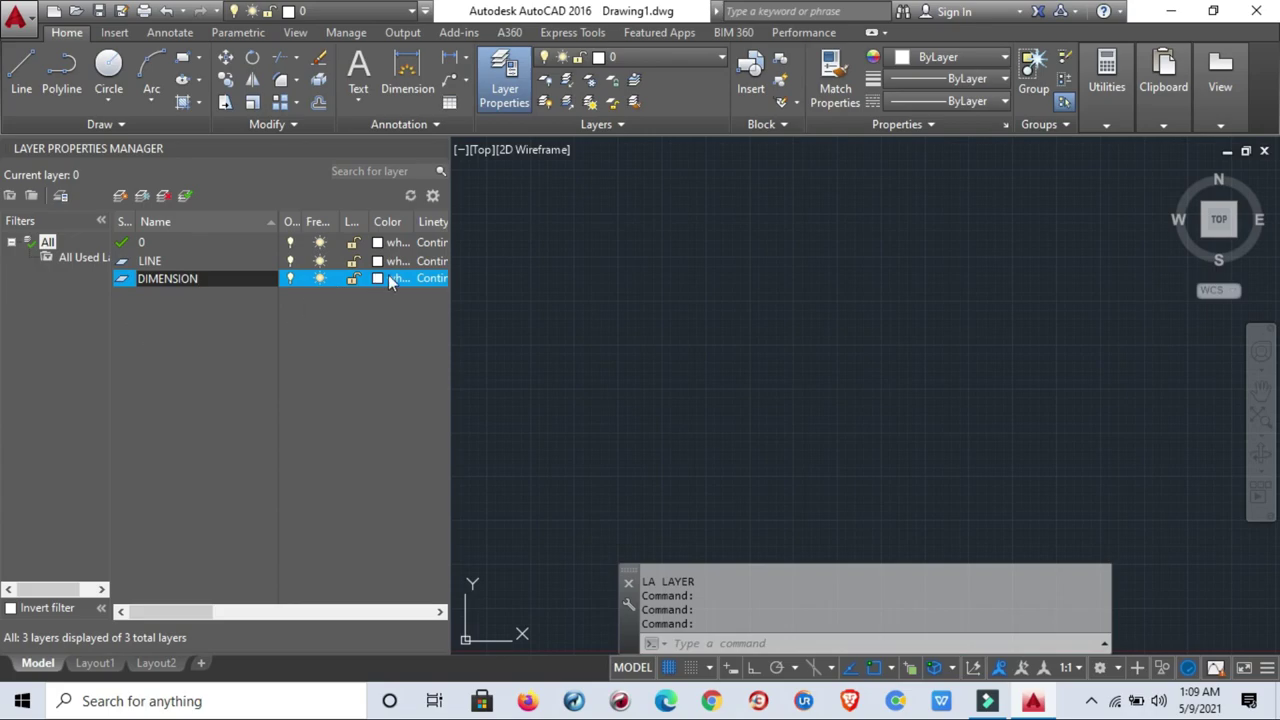
left_click(379, 280)
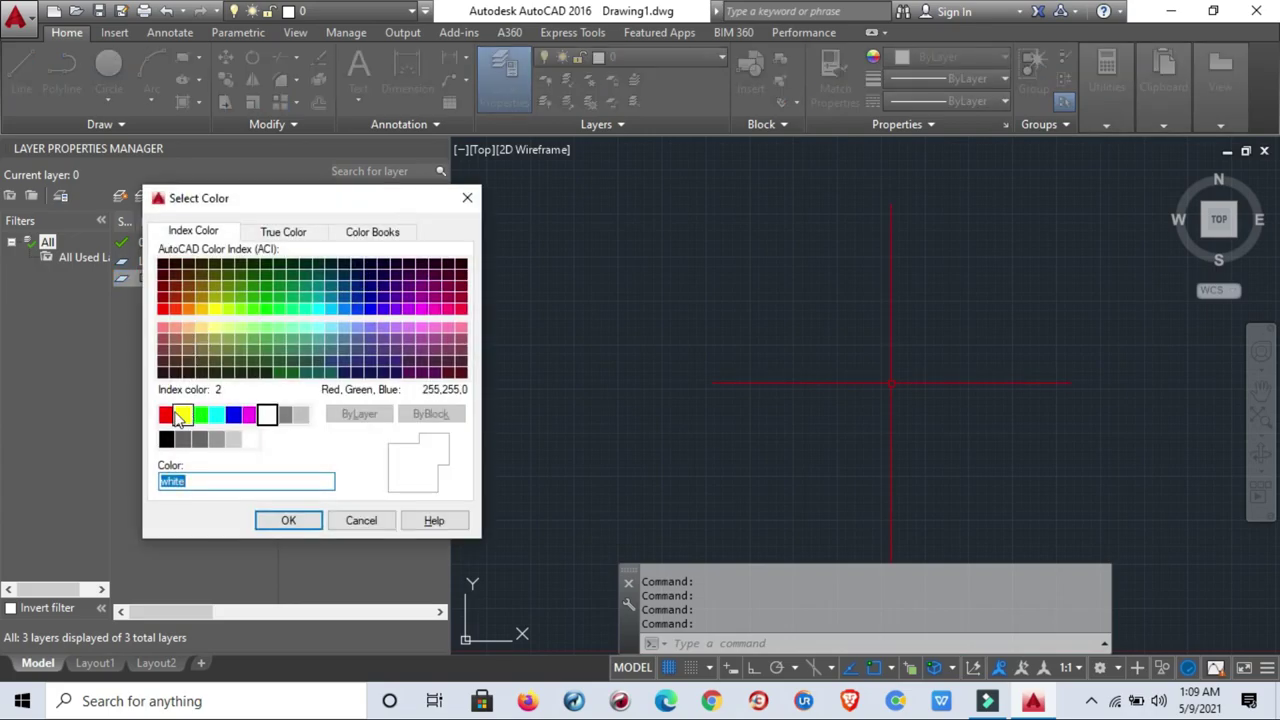
left_click(165, 415)
left_click(282, 521)
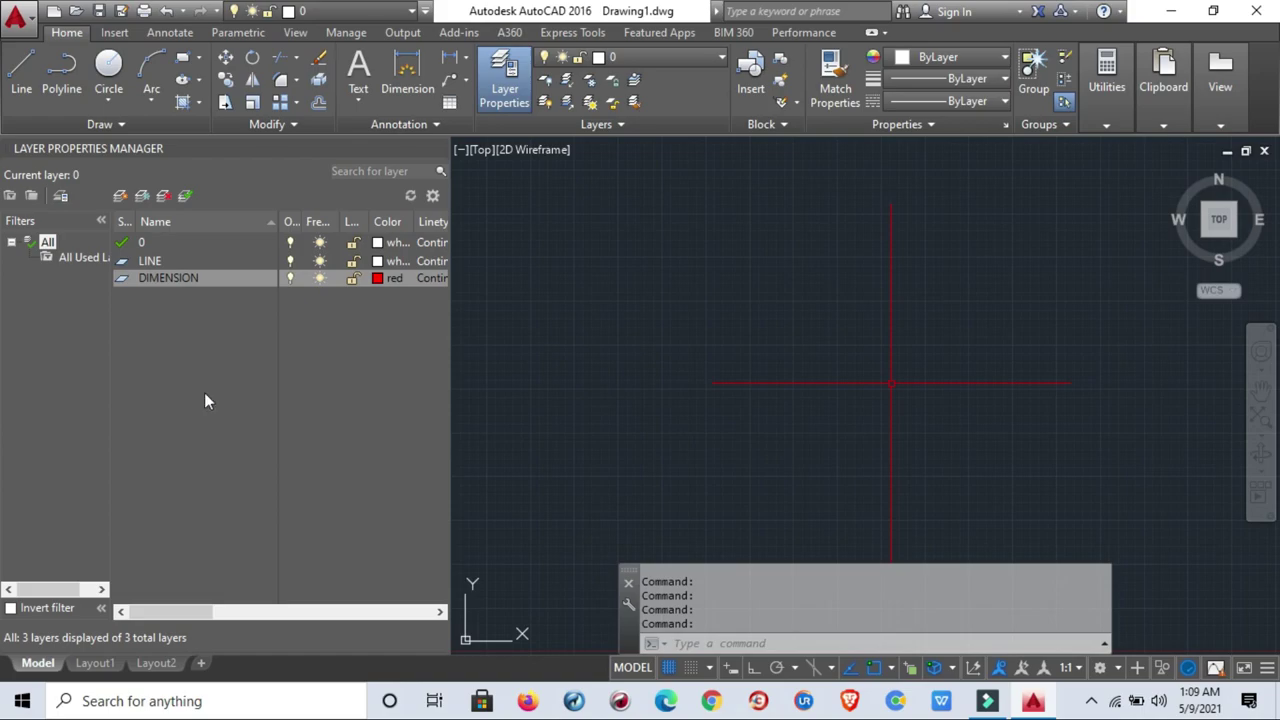
left_click(121, 196)
type("Fl")
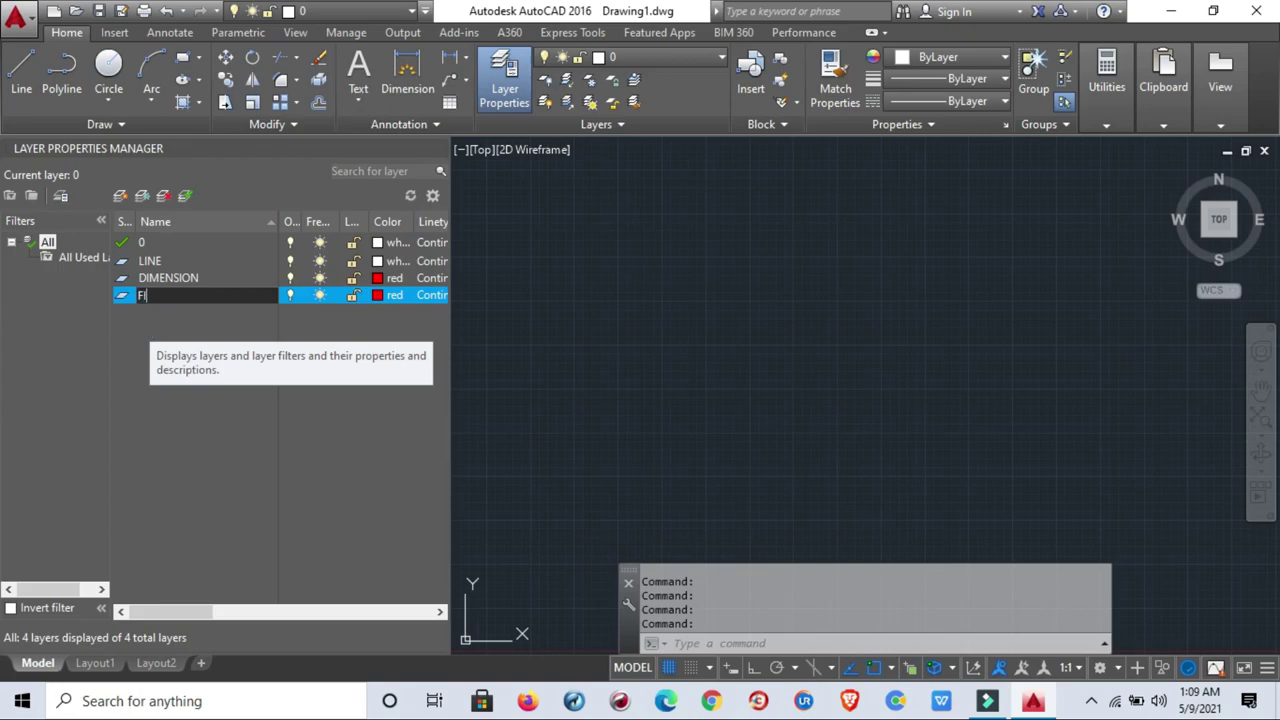
Name the new layer FIXTURE and give it colour 170.
type("XTURE")
left_click(379, 297)
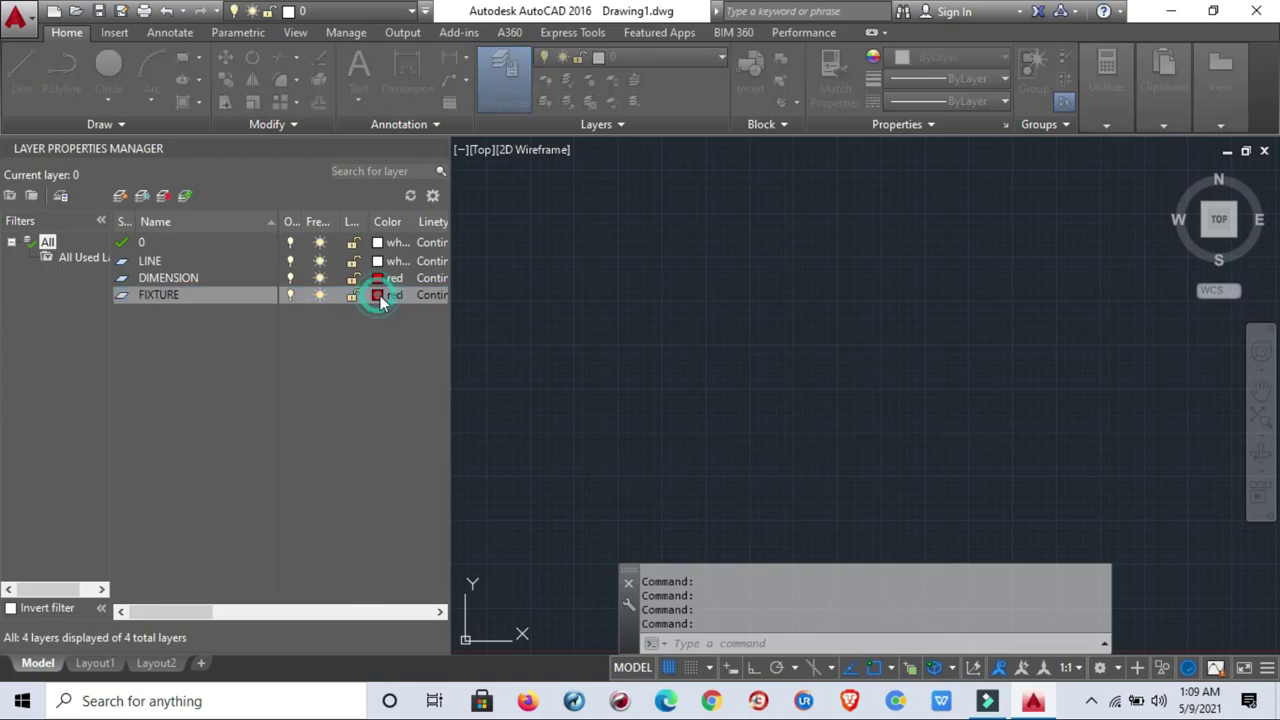
left_click(370, 308)
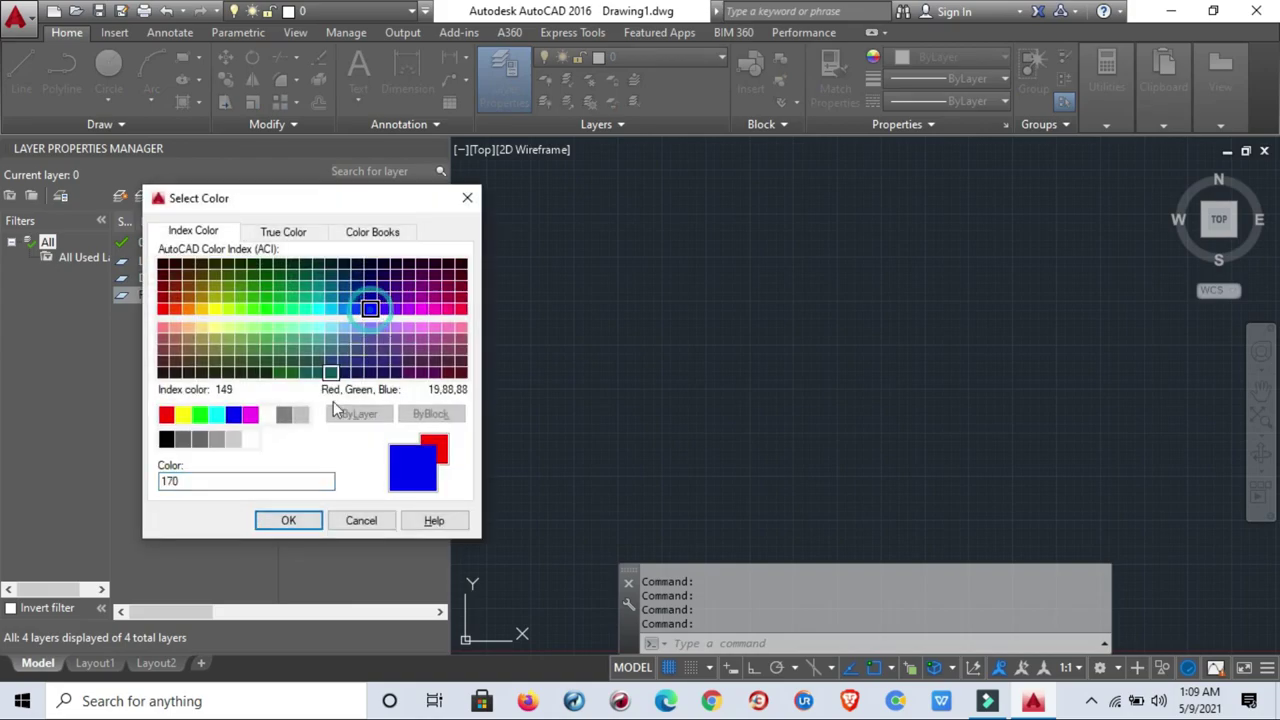
left_click(288, 520)
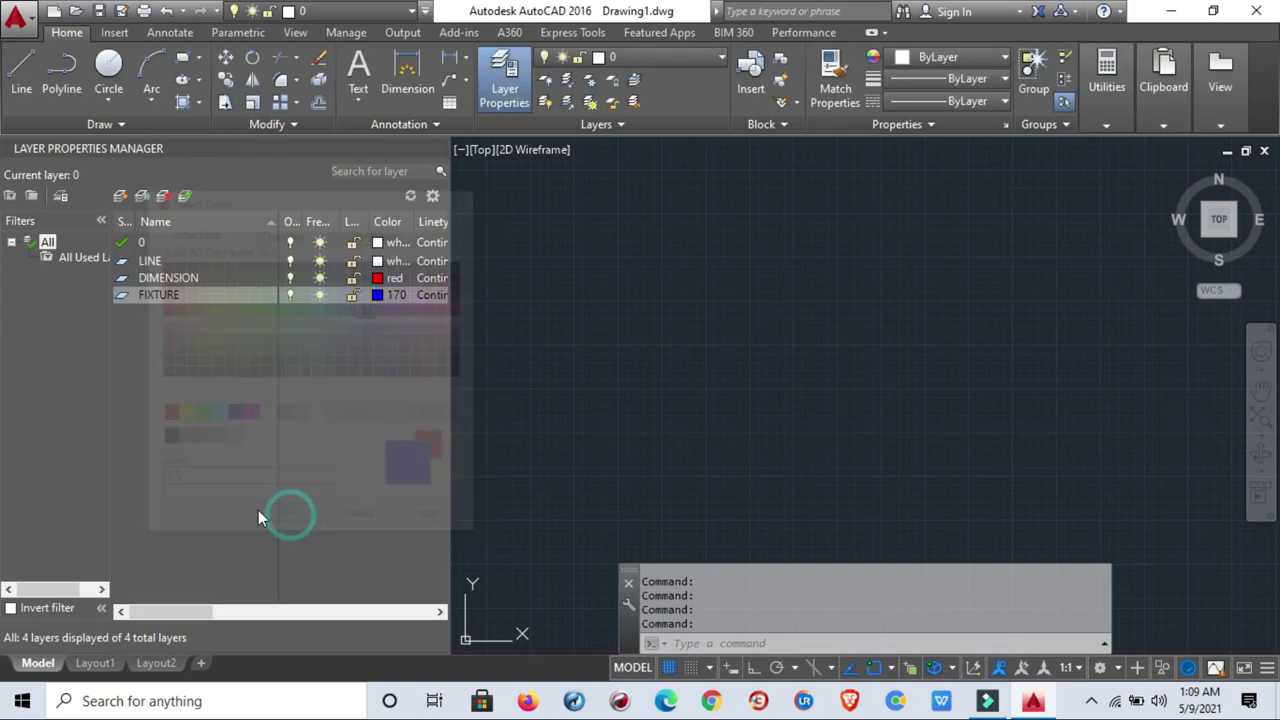
Add an APPLIANCES layer coloured magenta.
left_click(121, 197)
type("A")
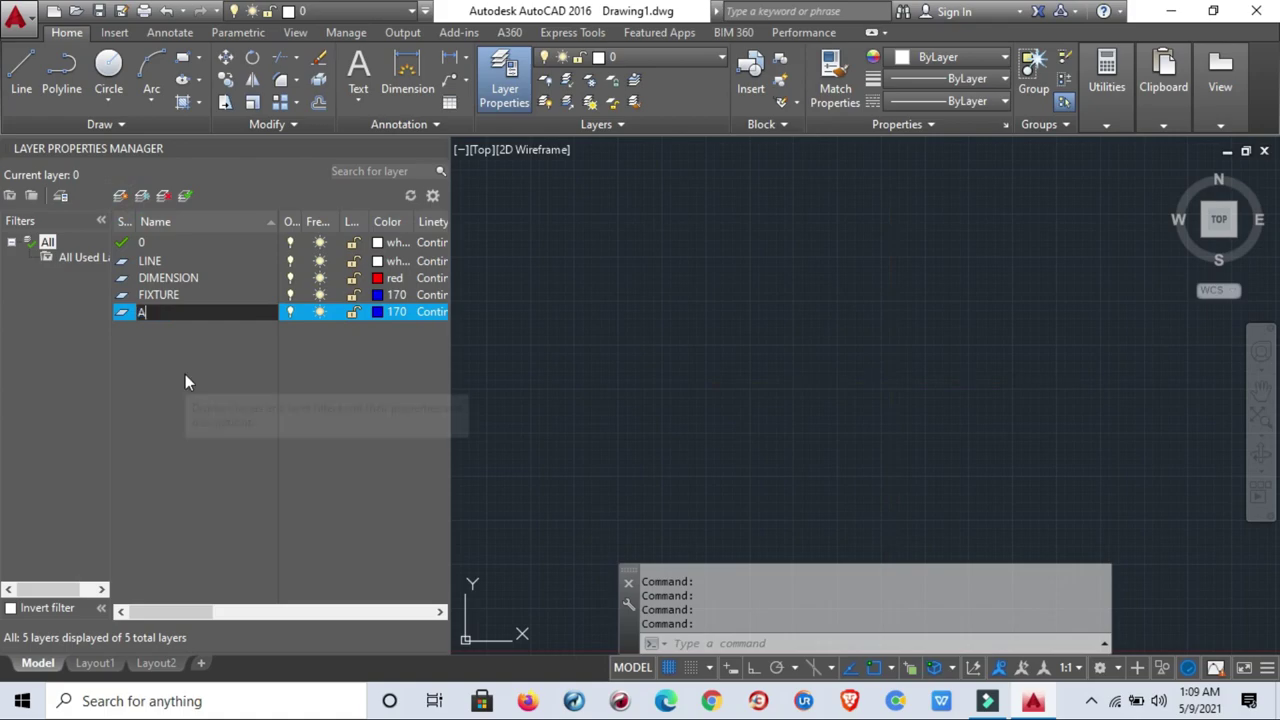
type("PPLIA")
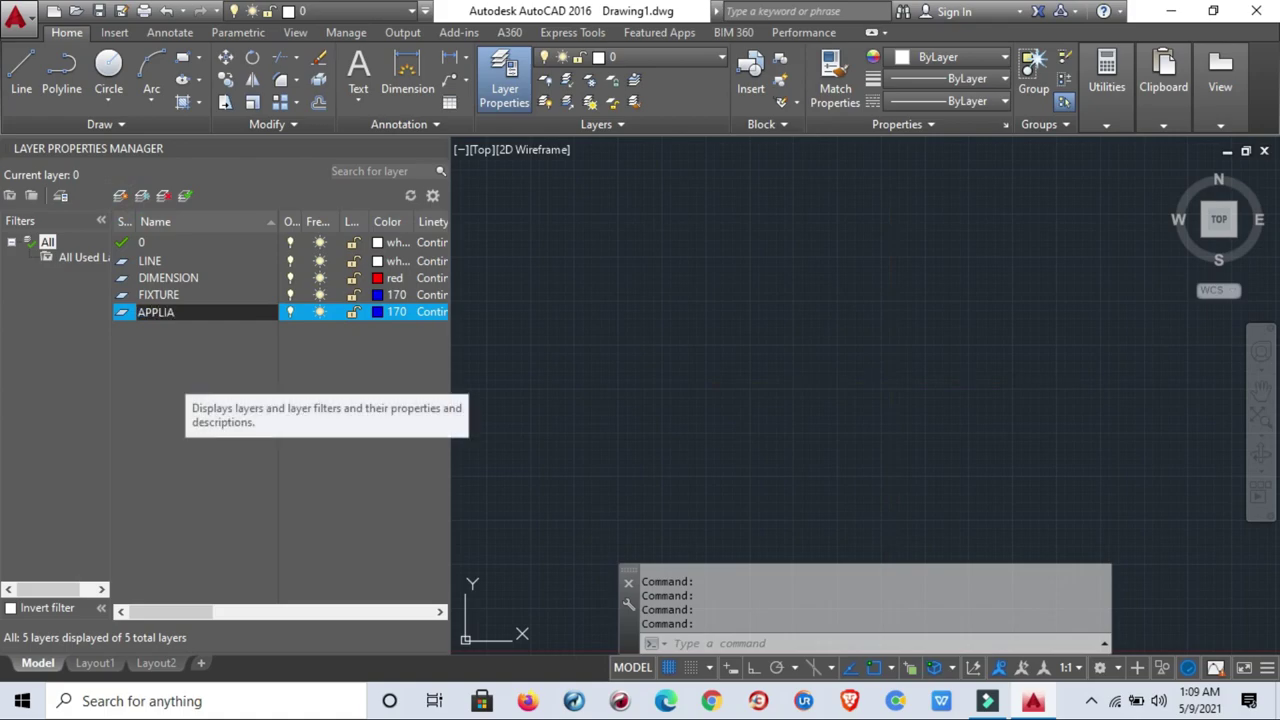
type("NCES")
left_click(380, 312)
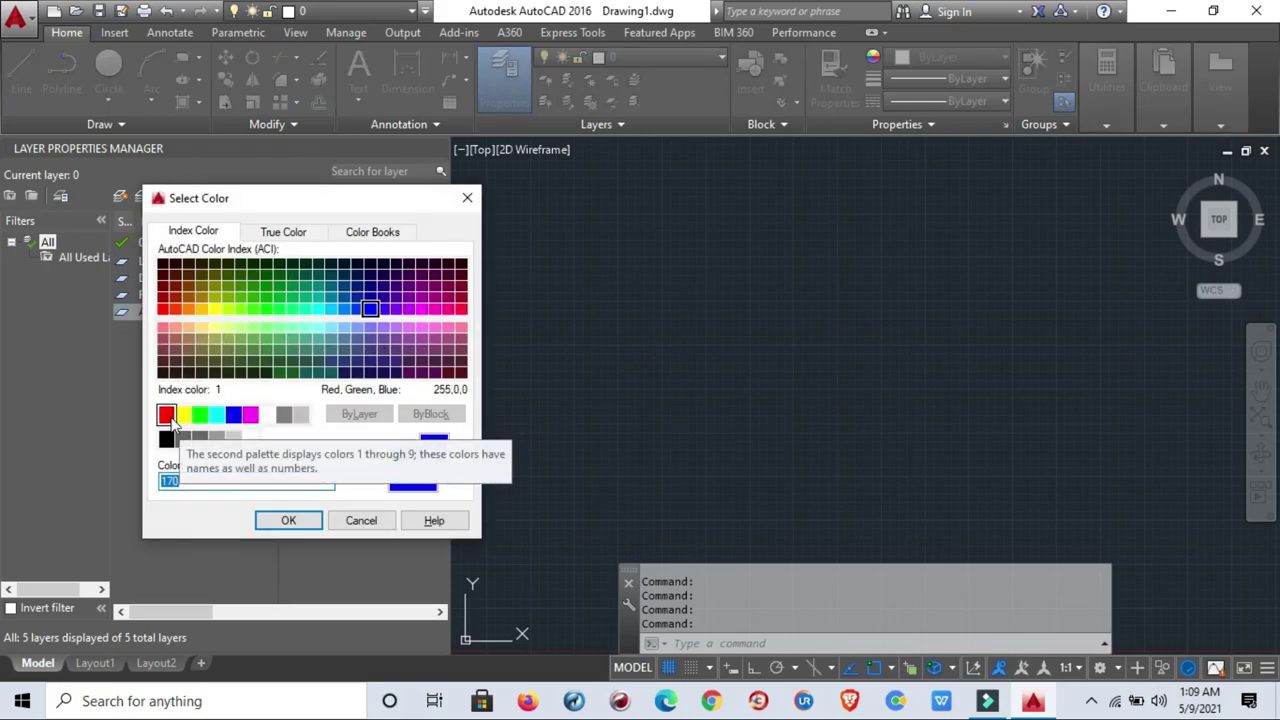
left_click(250, 414)
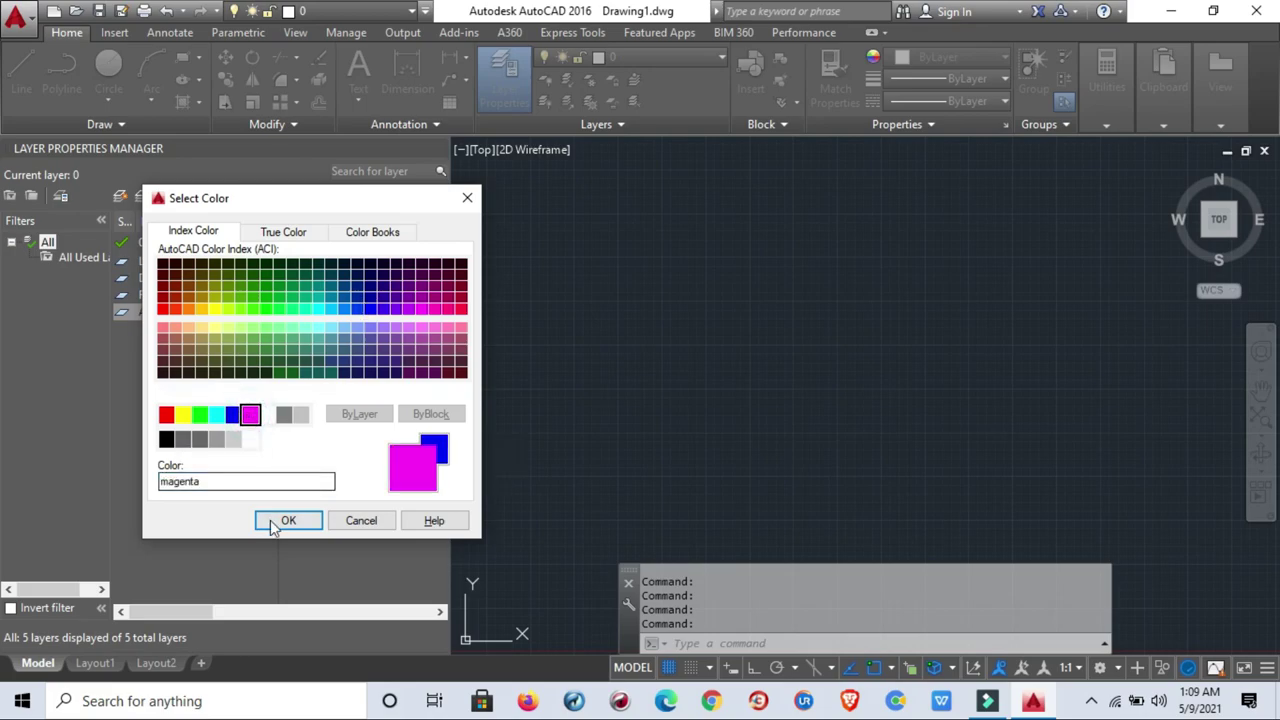
left_click(280, 521)
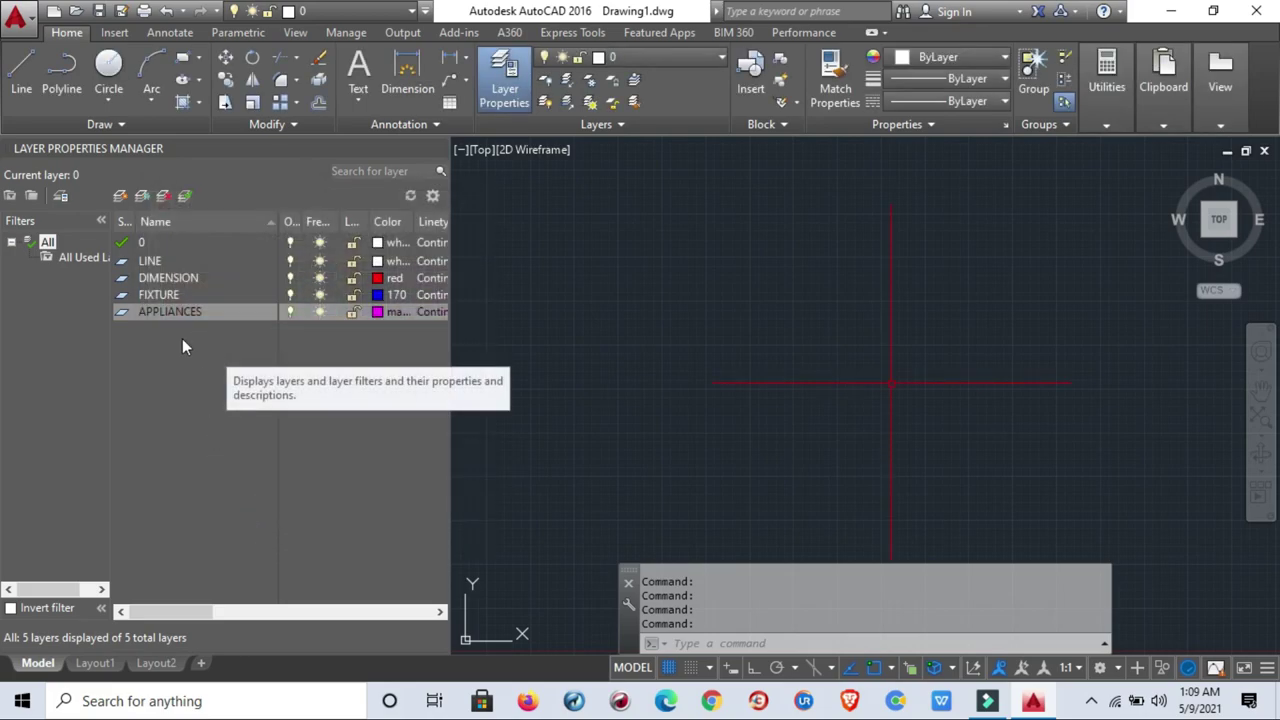
Add a WINDOW DOOR layer coloured cyan.
left_click(120, 195)
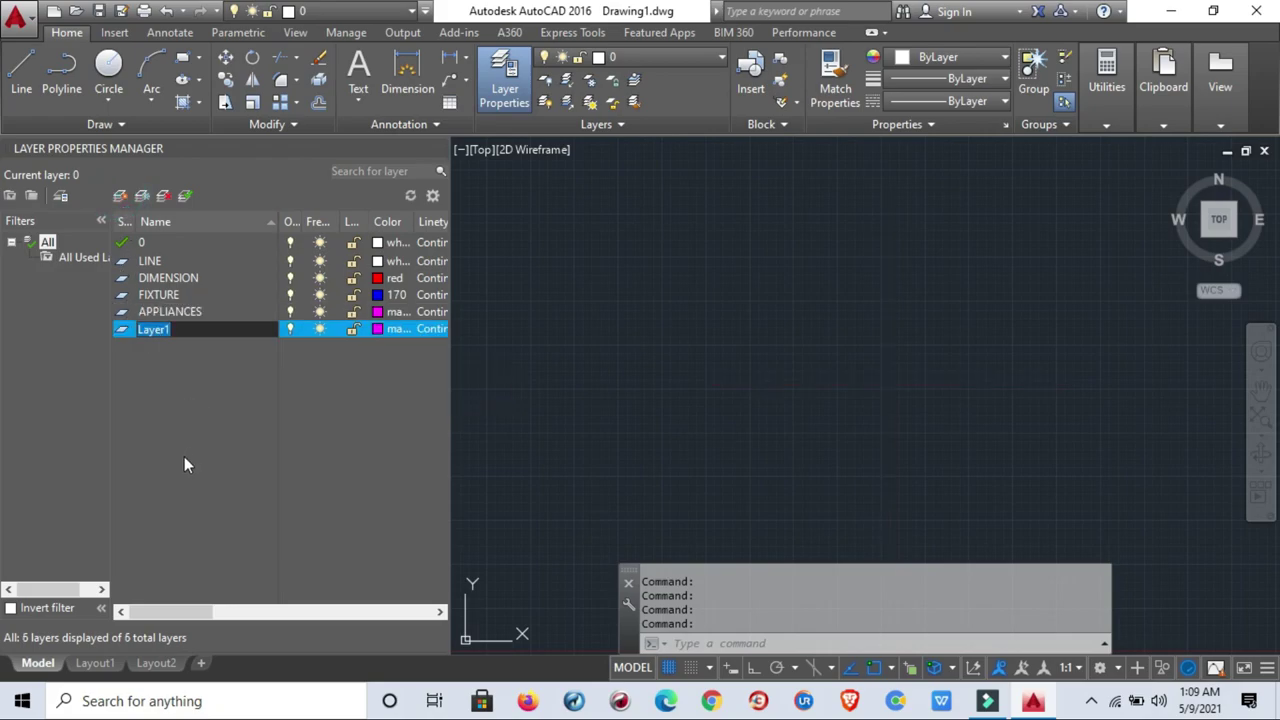
type("WINDOW ")
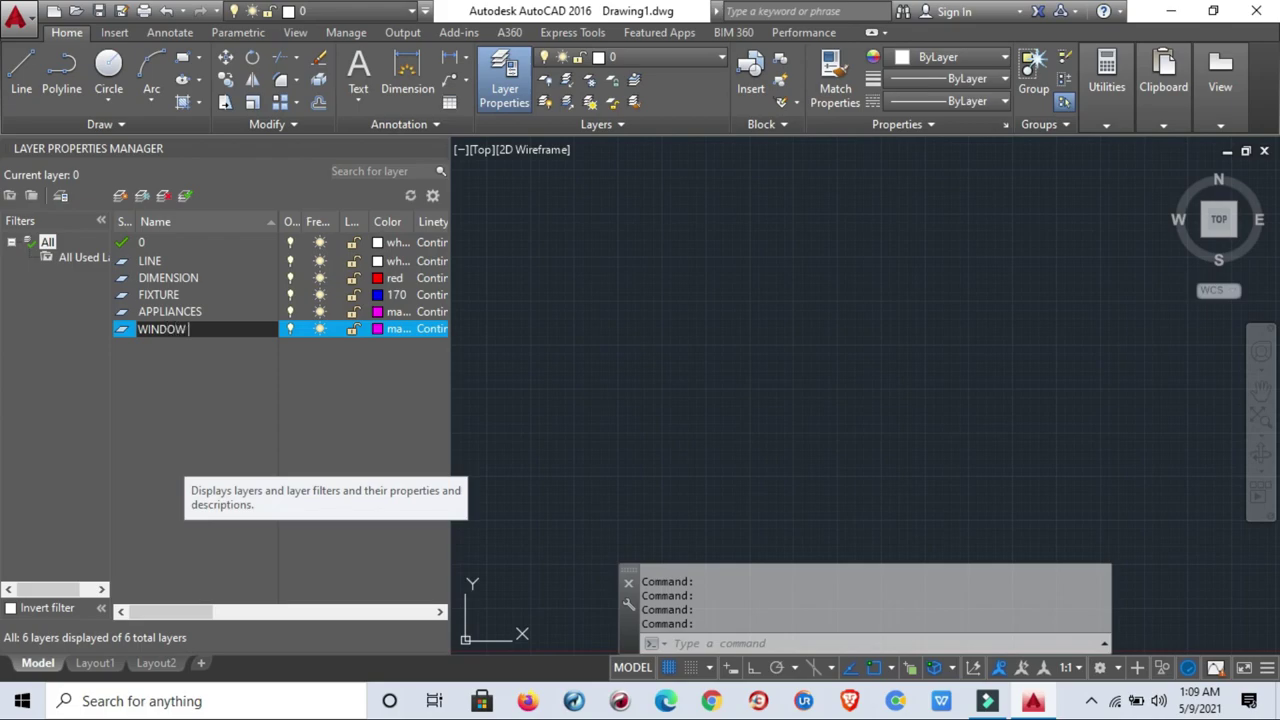
type("DOOR")
left_click(381, 333)
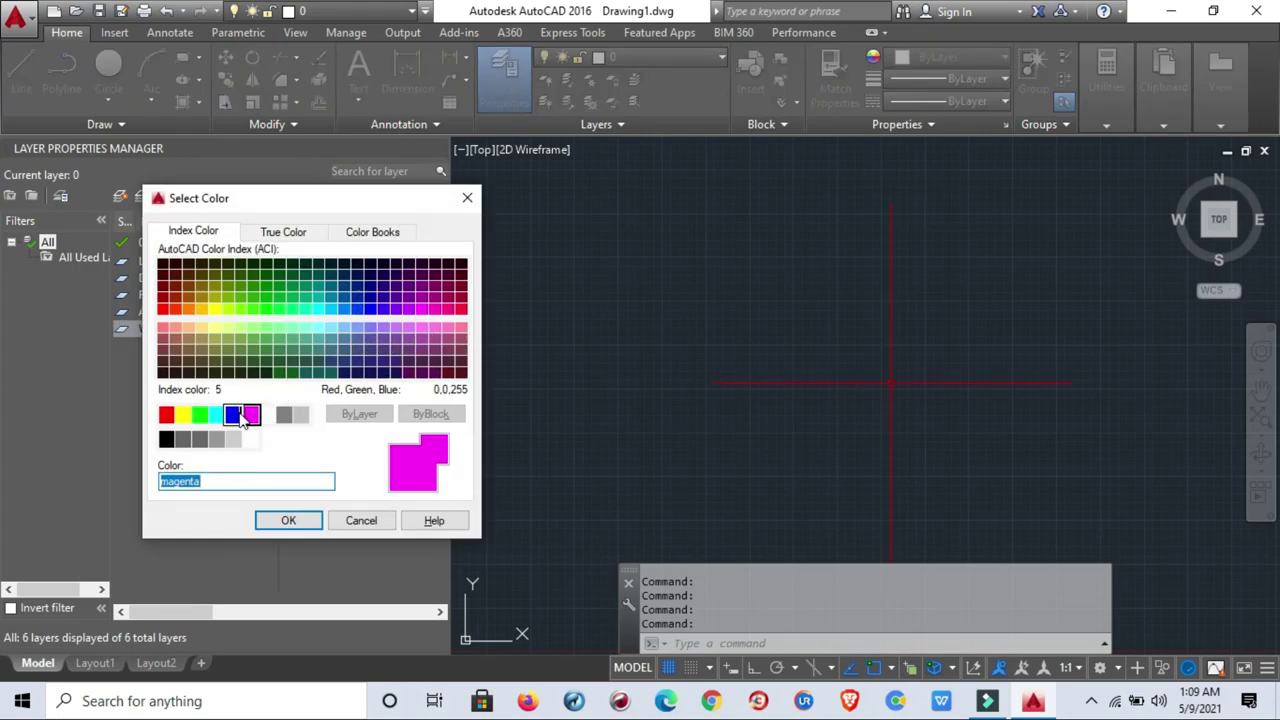
left_click(216, 414)
left_click(286, 522)
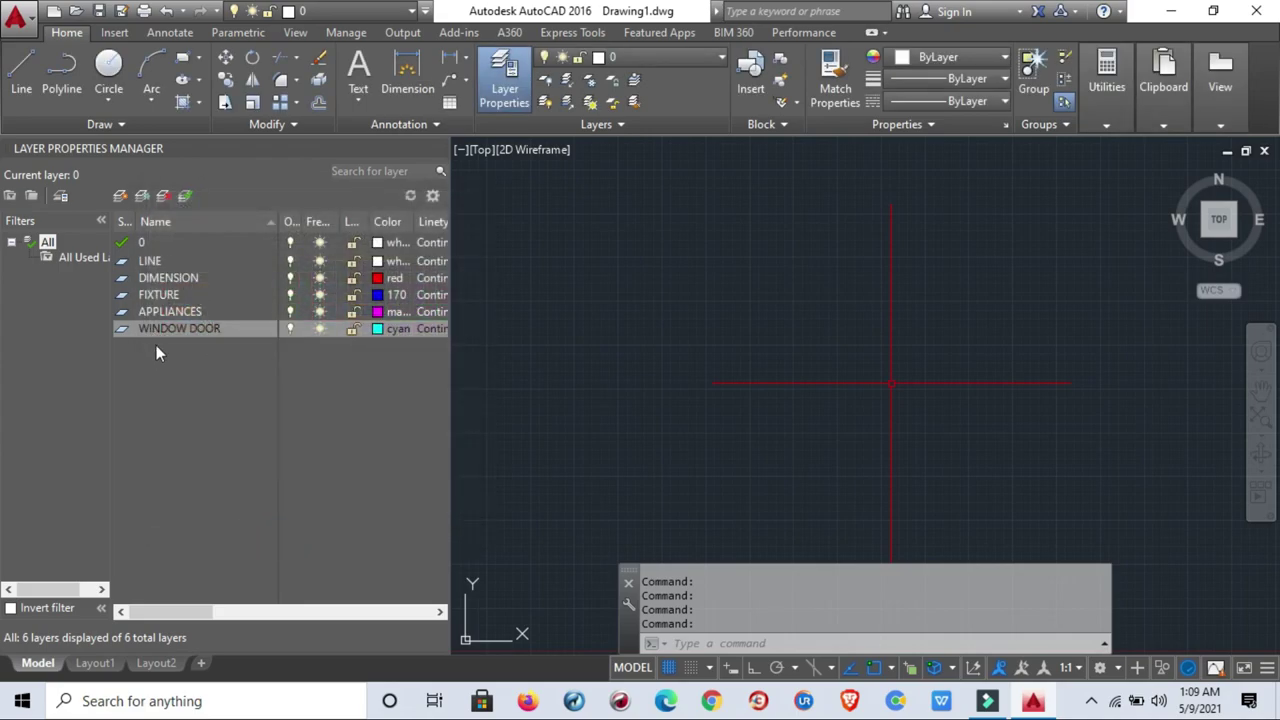
Make LINE the current layer.
middle_click(590, 362)
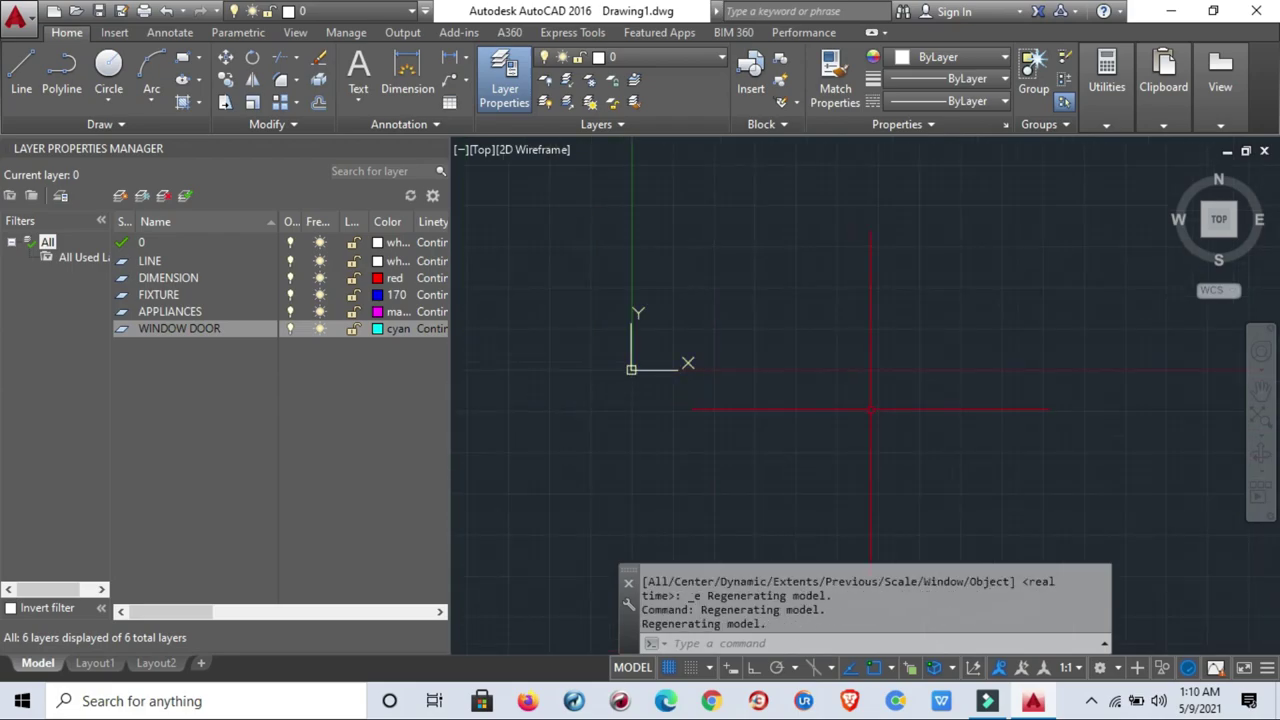
middle_click_drag(870, 409, 757, 433)
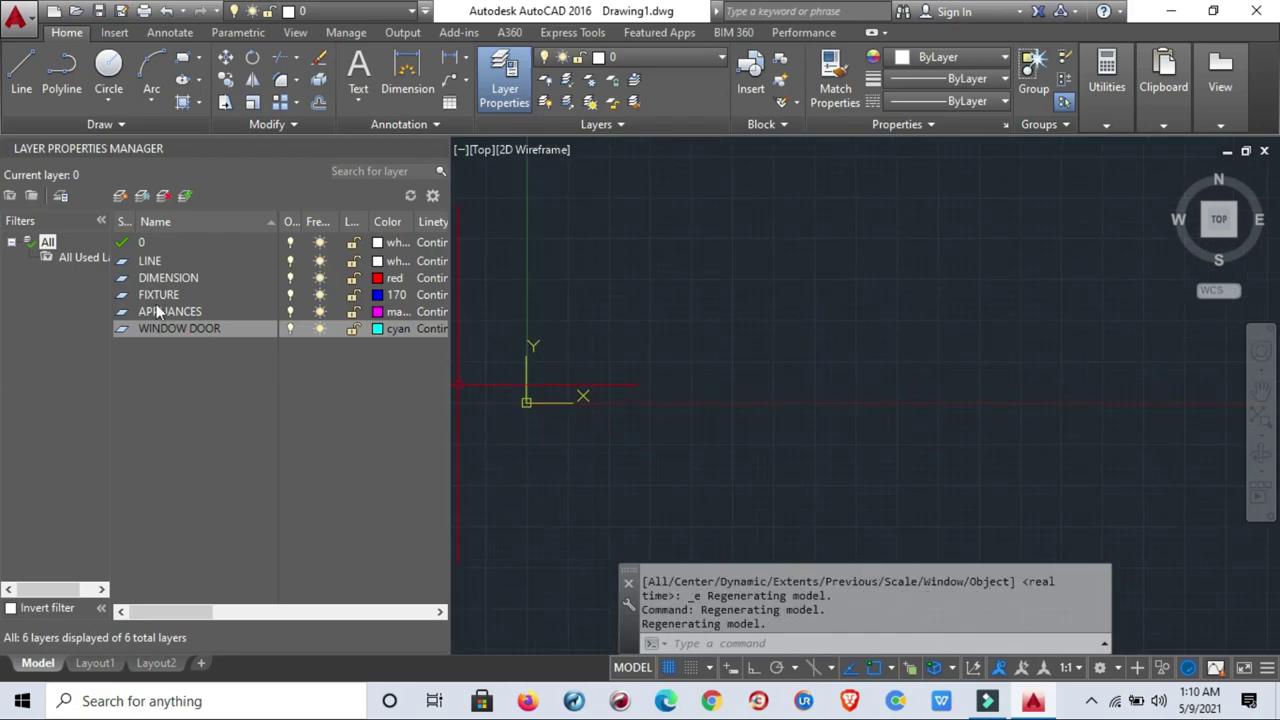
double_click(155, 261)
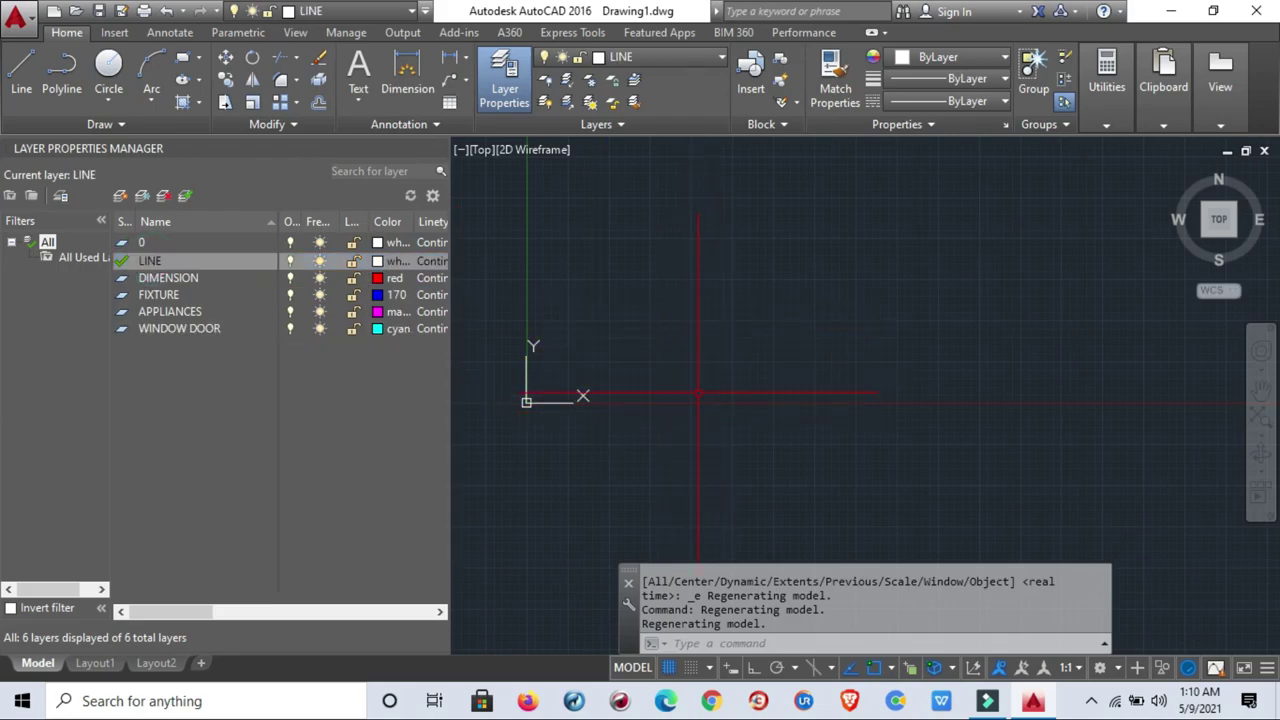
scroll(698, 393, "up", 3)
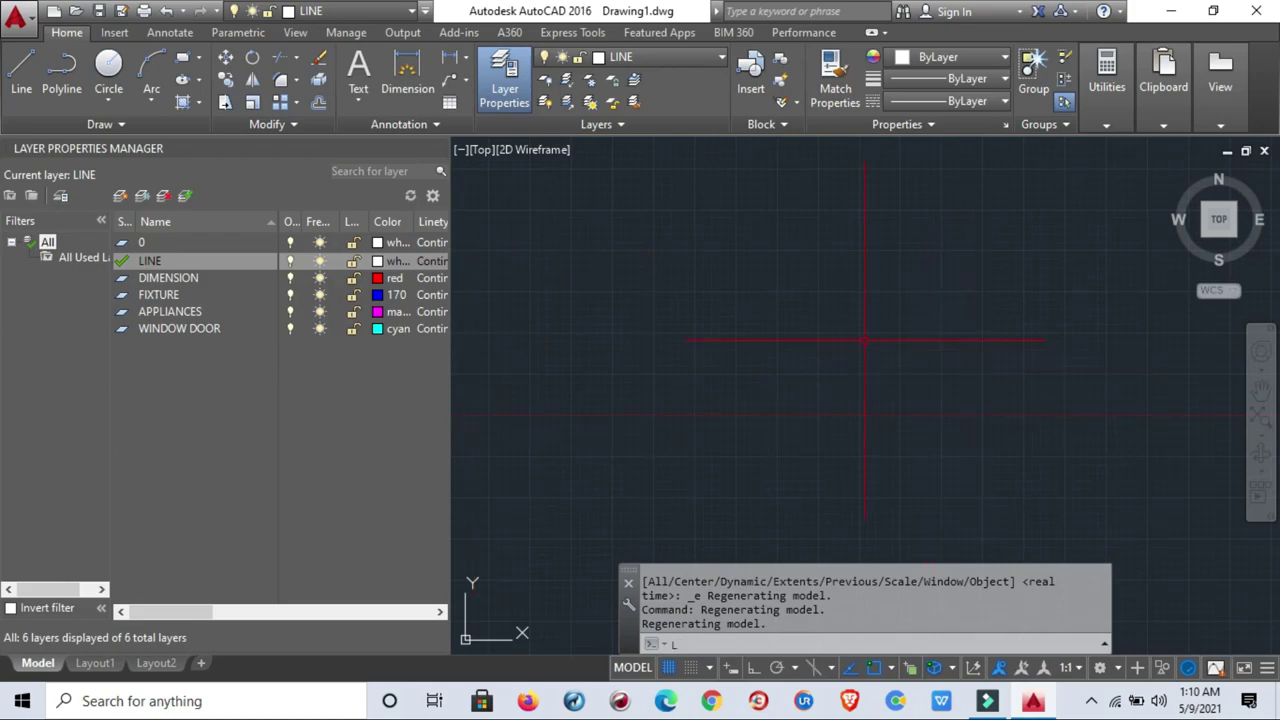
Draw a vertical wall line 7800 long with Ortho on.
type("l")
key("Return")
left_click(853, 242)
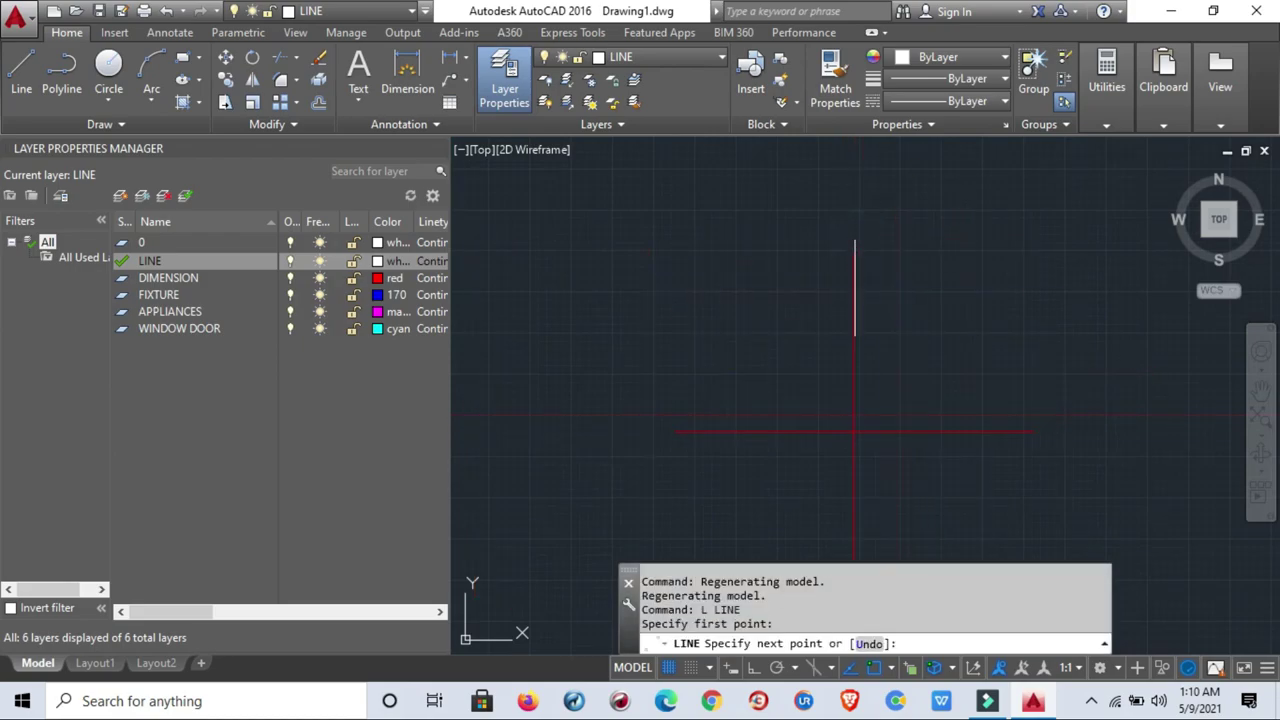
left_click(760, 668)
scroll(849, 430, "down", 3)
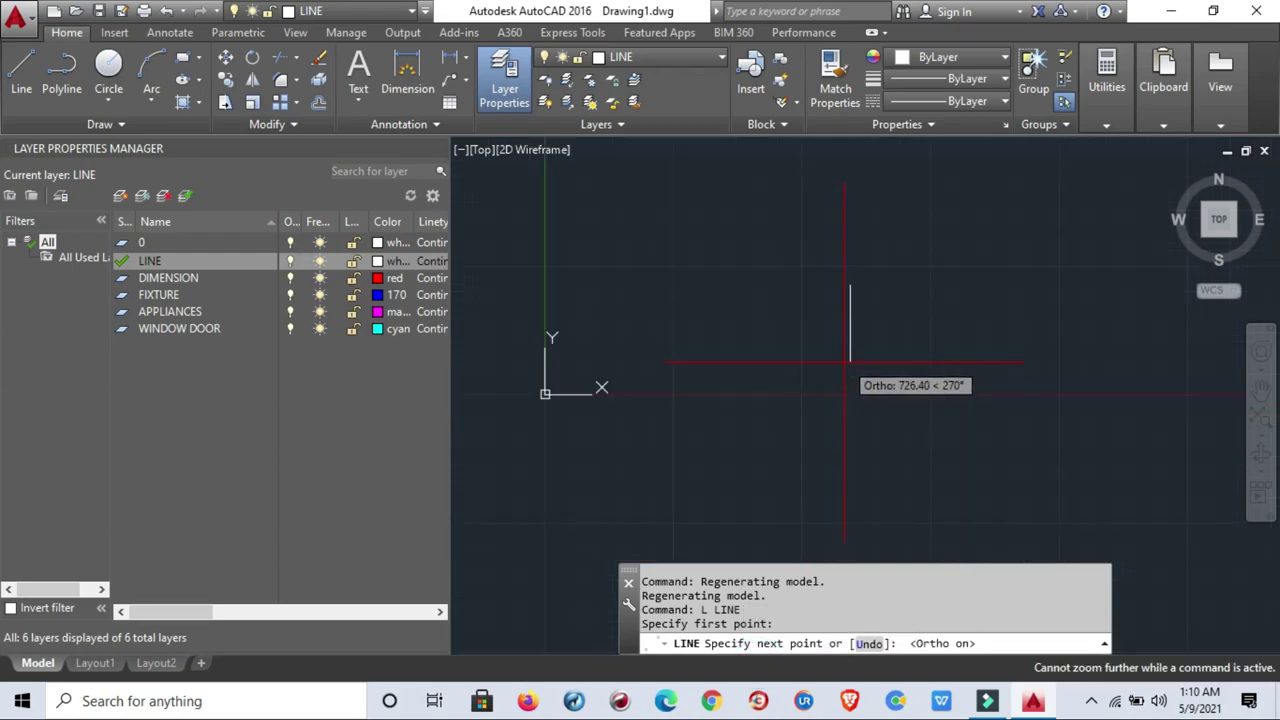
middle_click_drag(849, 400, 850, 356)
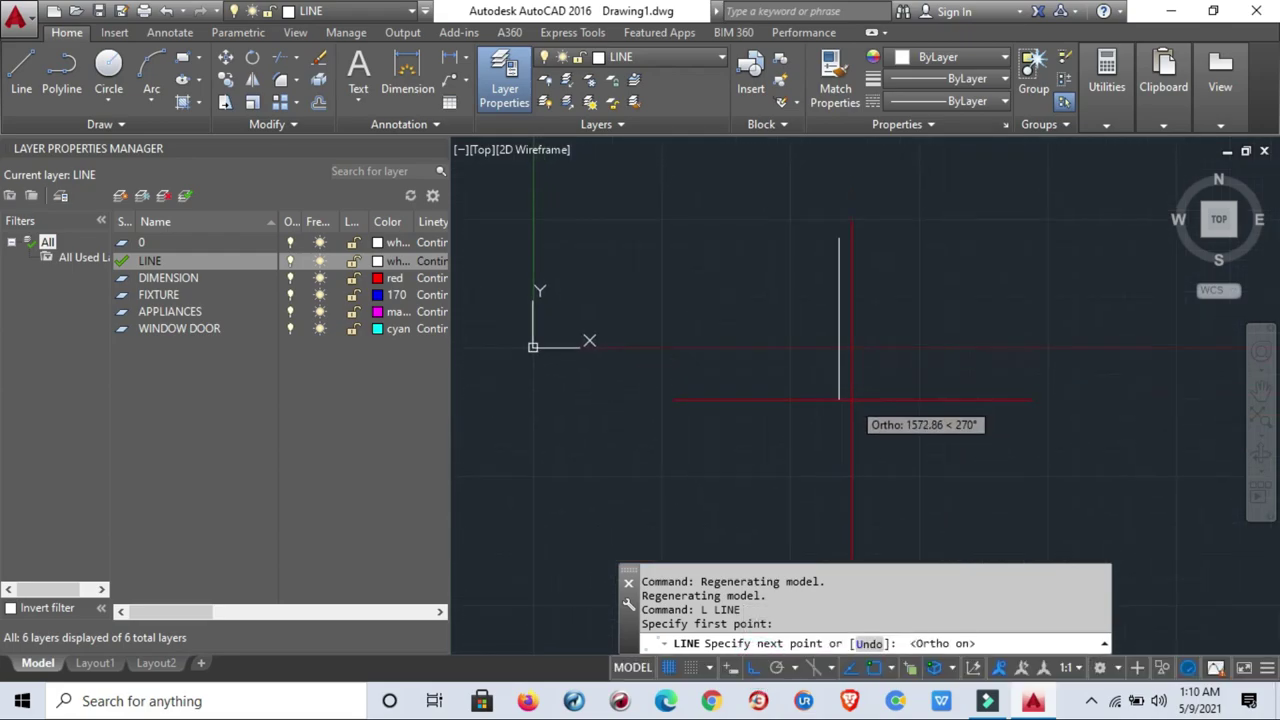
type("78")
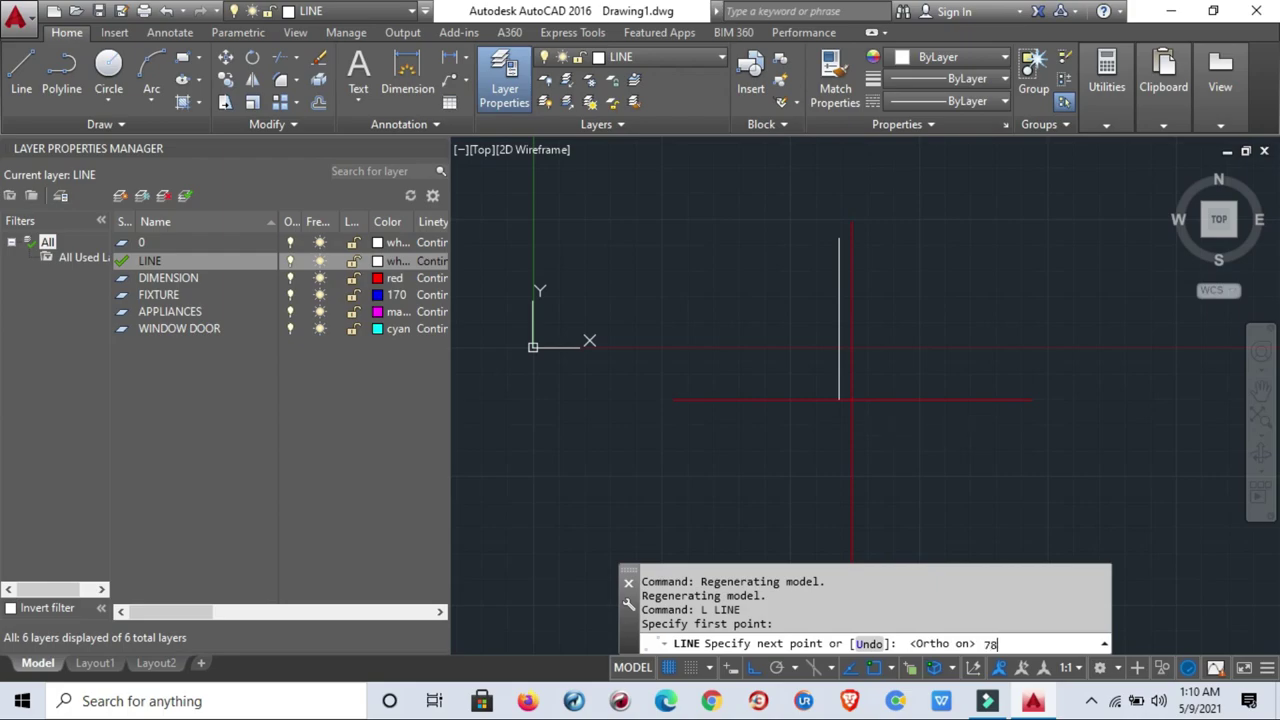
type("00")
key("Return")
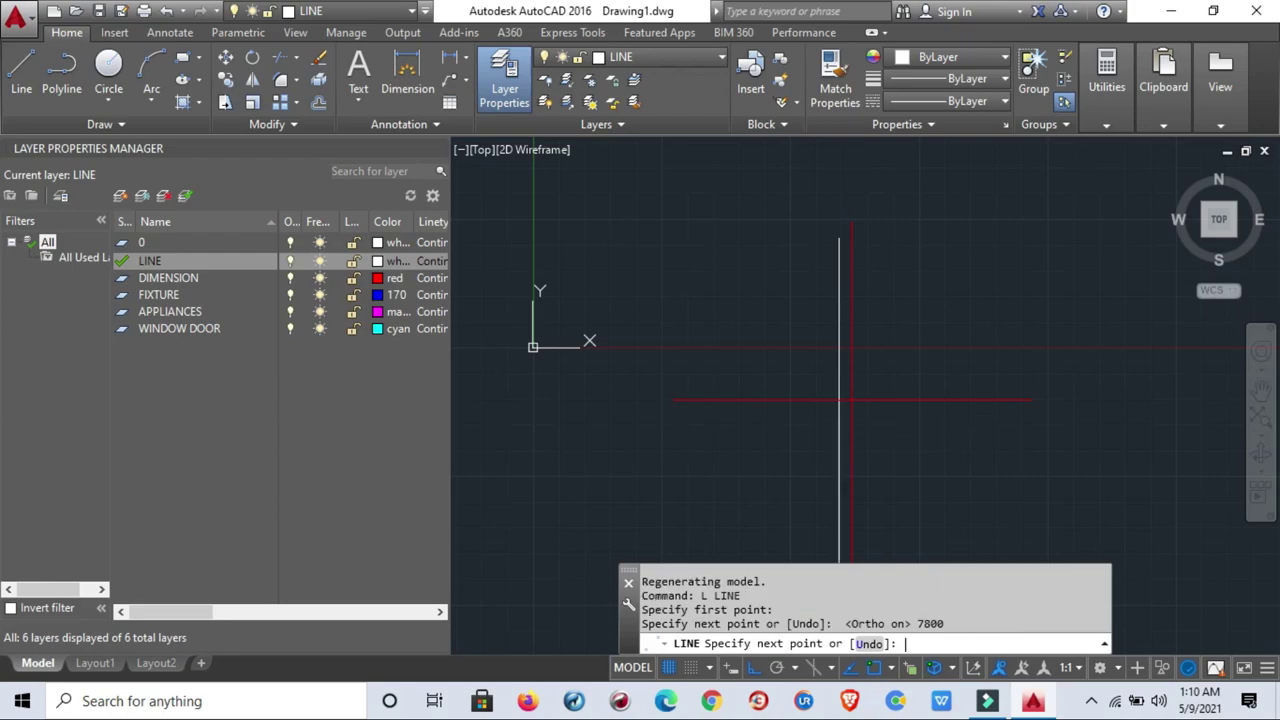
middle_click(893, 450)
middle_click(893, 450)
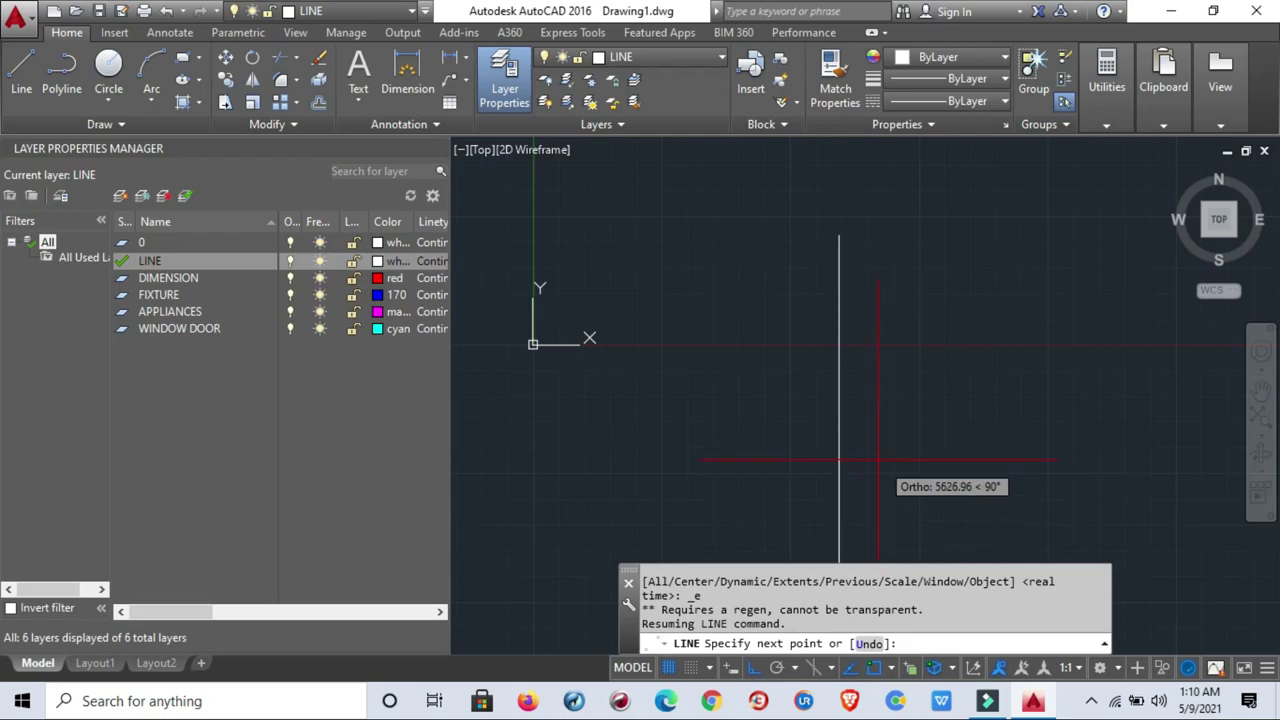
key("Escape")
scroll(870, 440, "down", 4)
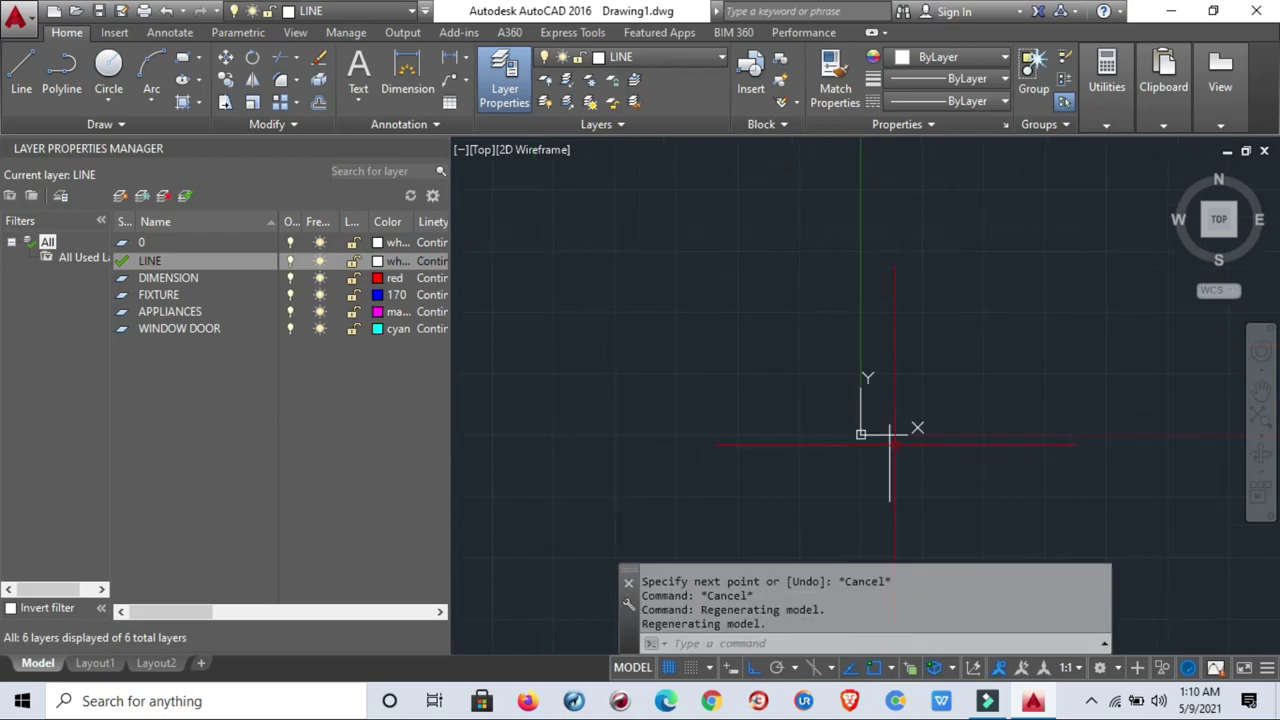
middle_click_drag(919, 476, 836, 426)
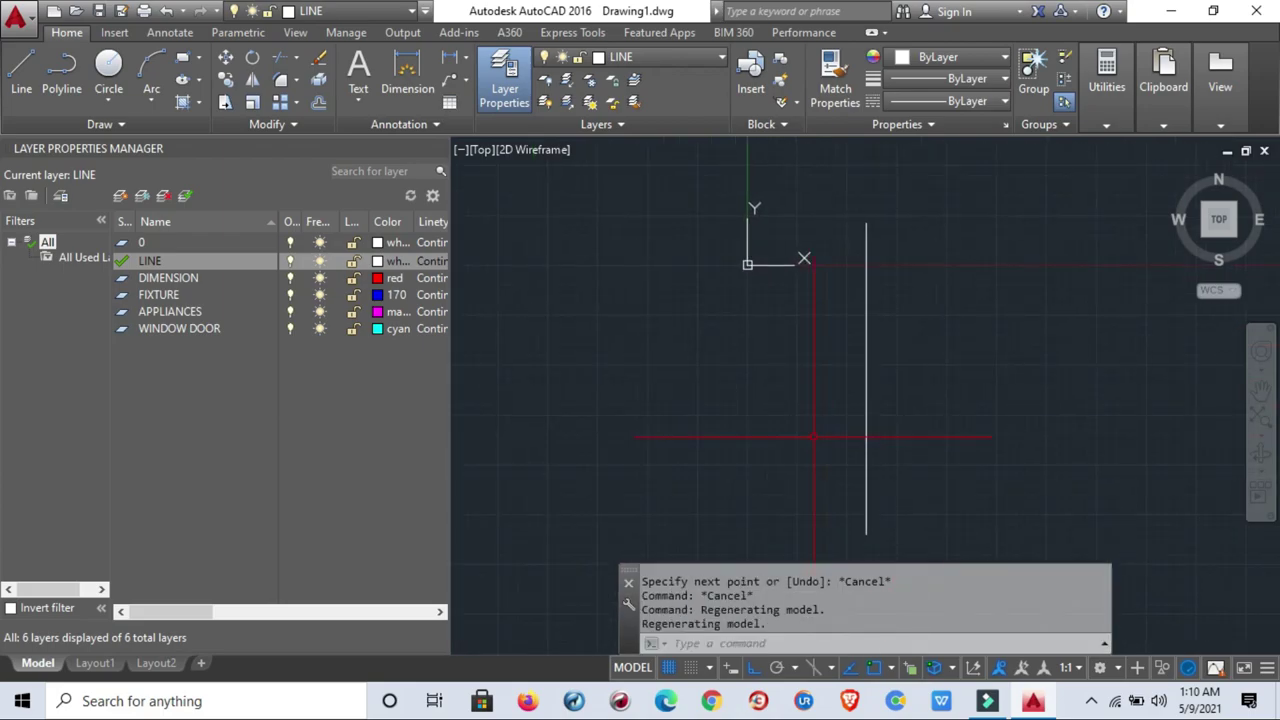
Regenerate the drawing with RE and frame the wall line in view.
type("RE")
key("Return")
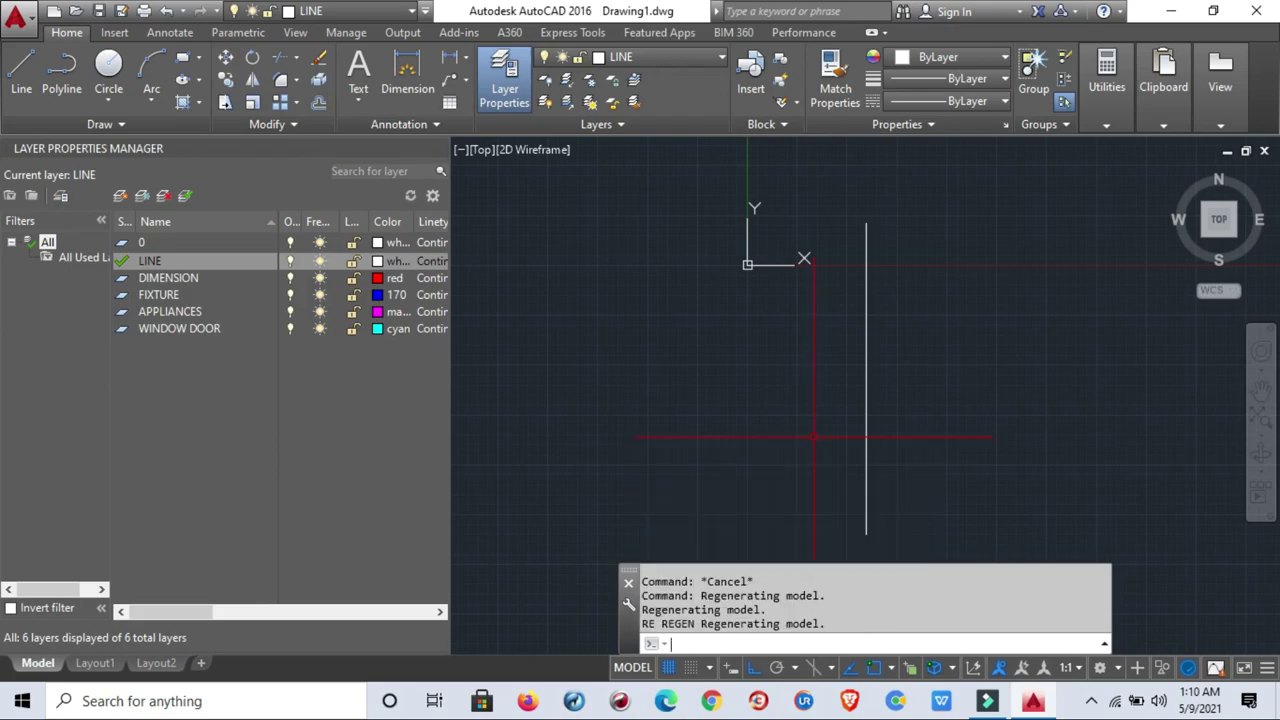
scroll(803, 480, "down", 3)
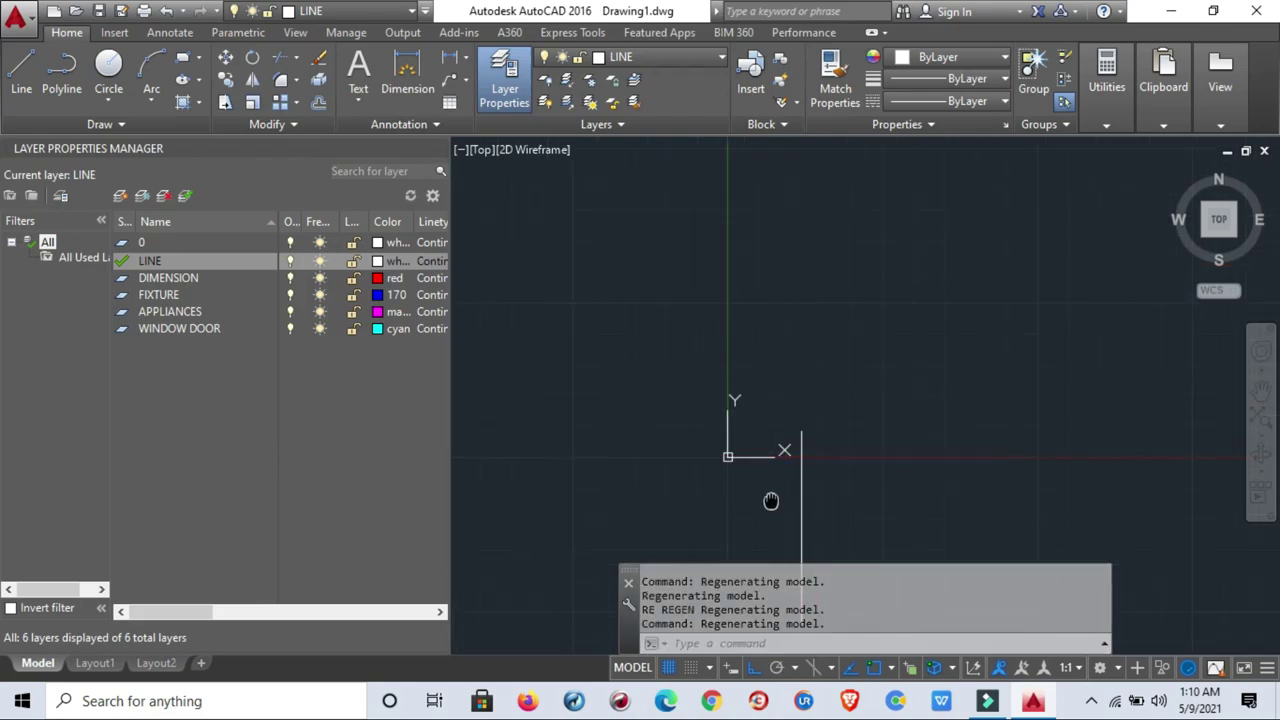
scroll(771, 500, "up", 2)
middle_click_drag(960, 421, 963, 412)
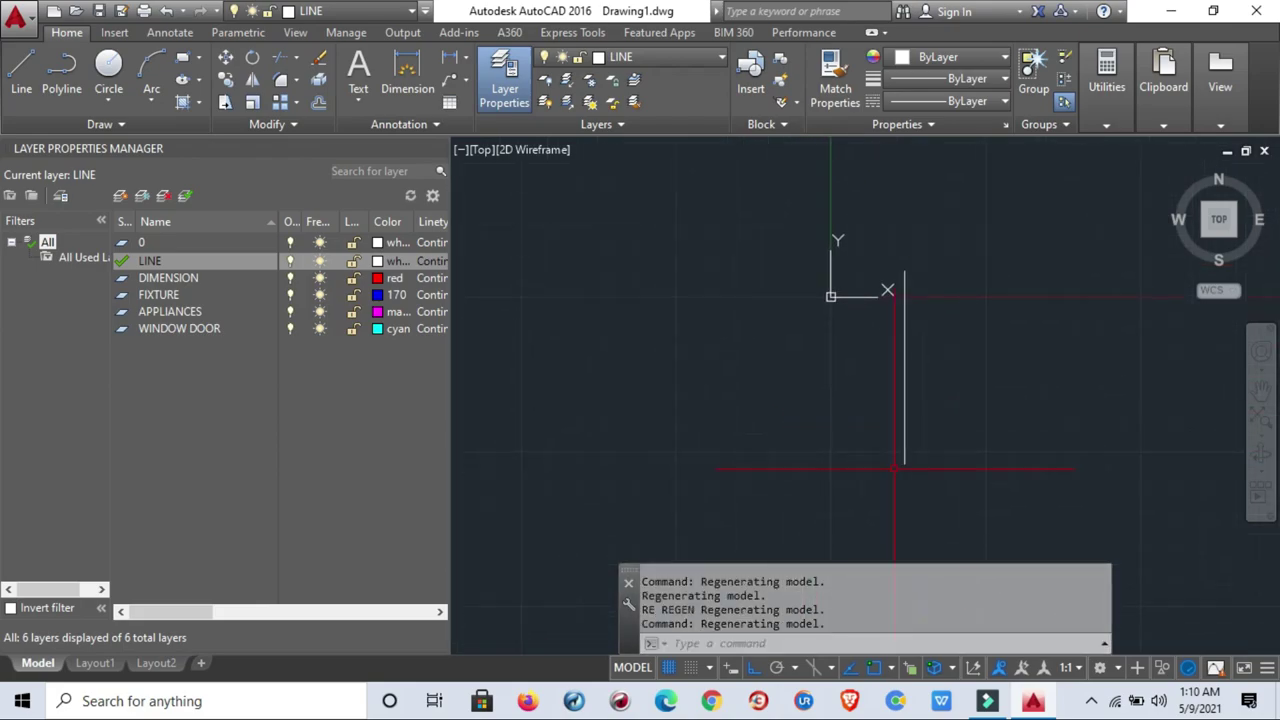
scroll(909, 436, "up", 2)
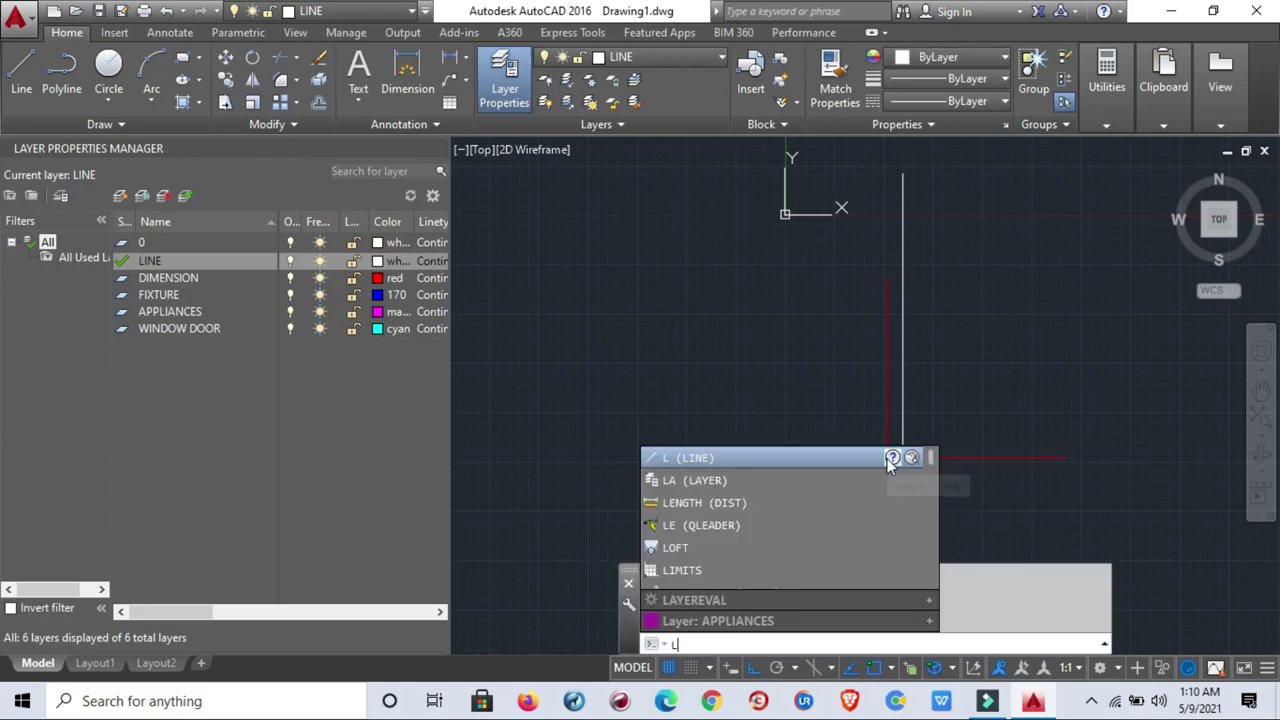
key("Escape")
type("O")
Offset the wall line 1950 to its right.
key("Return")
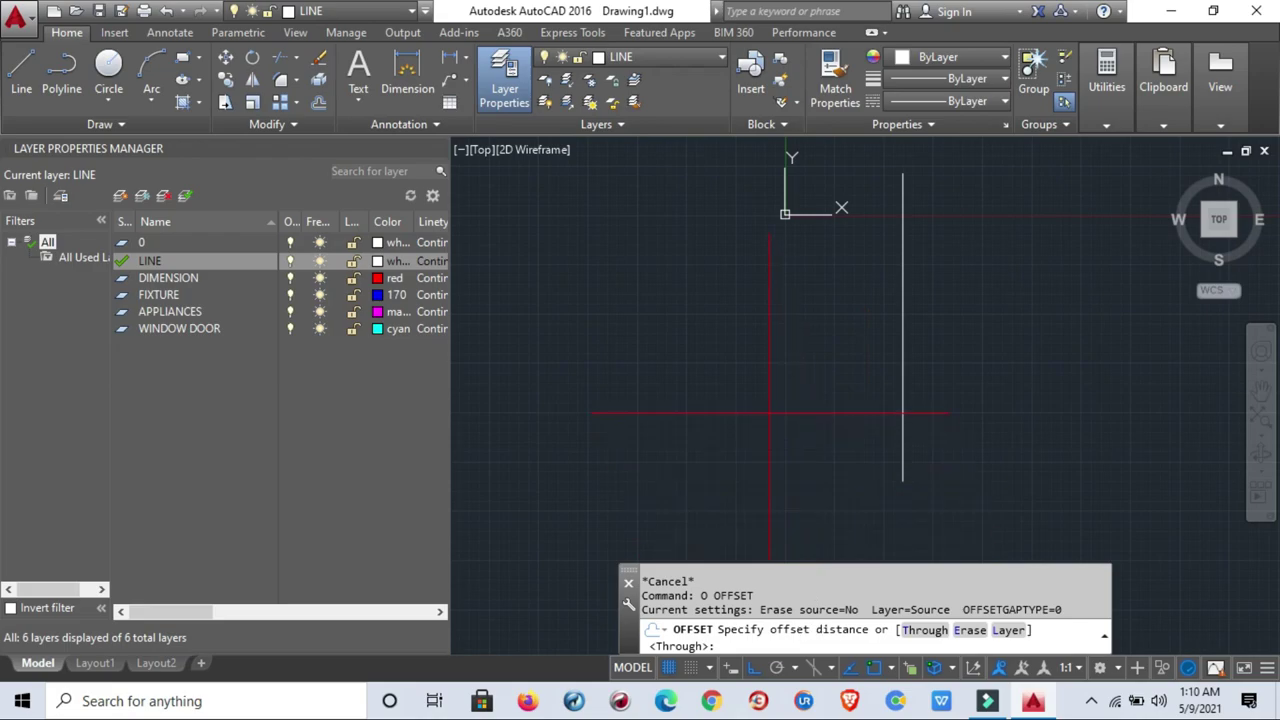
type(" 1950")
key("Return")
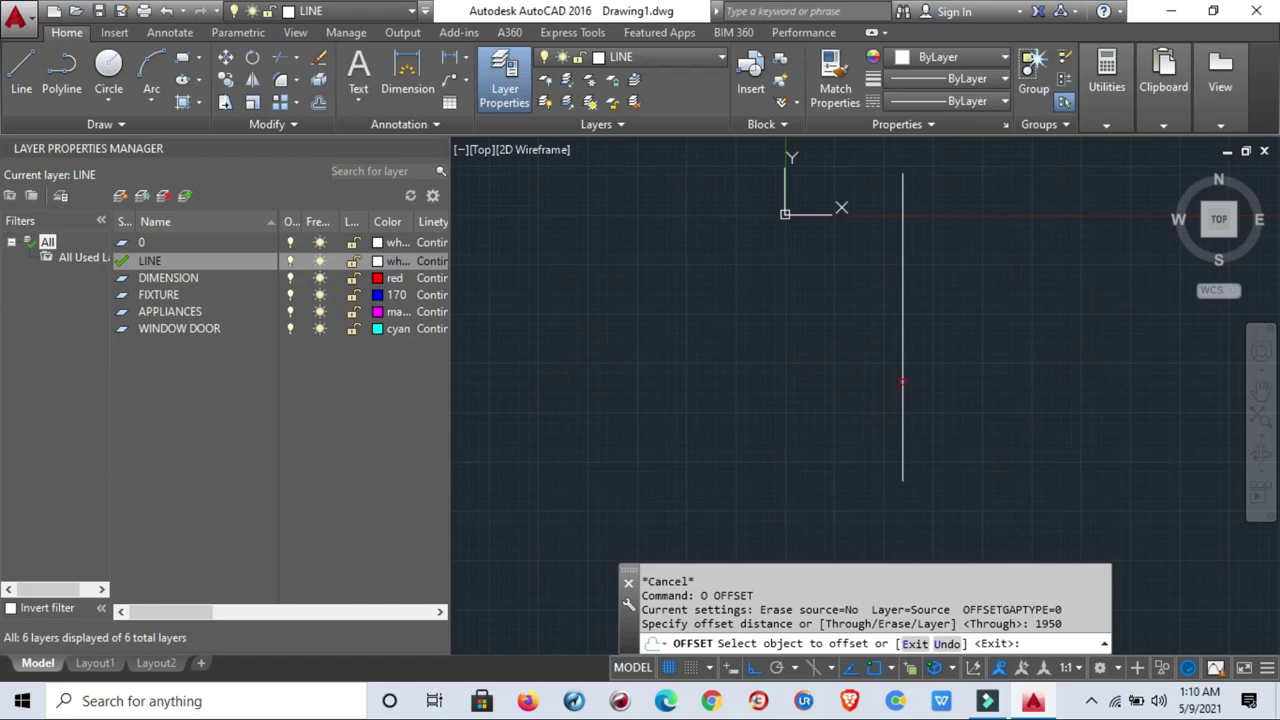
left_click(902, 382)
left_click(785, 213)
scroll(814, 363, "down", 1)
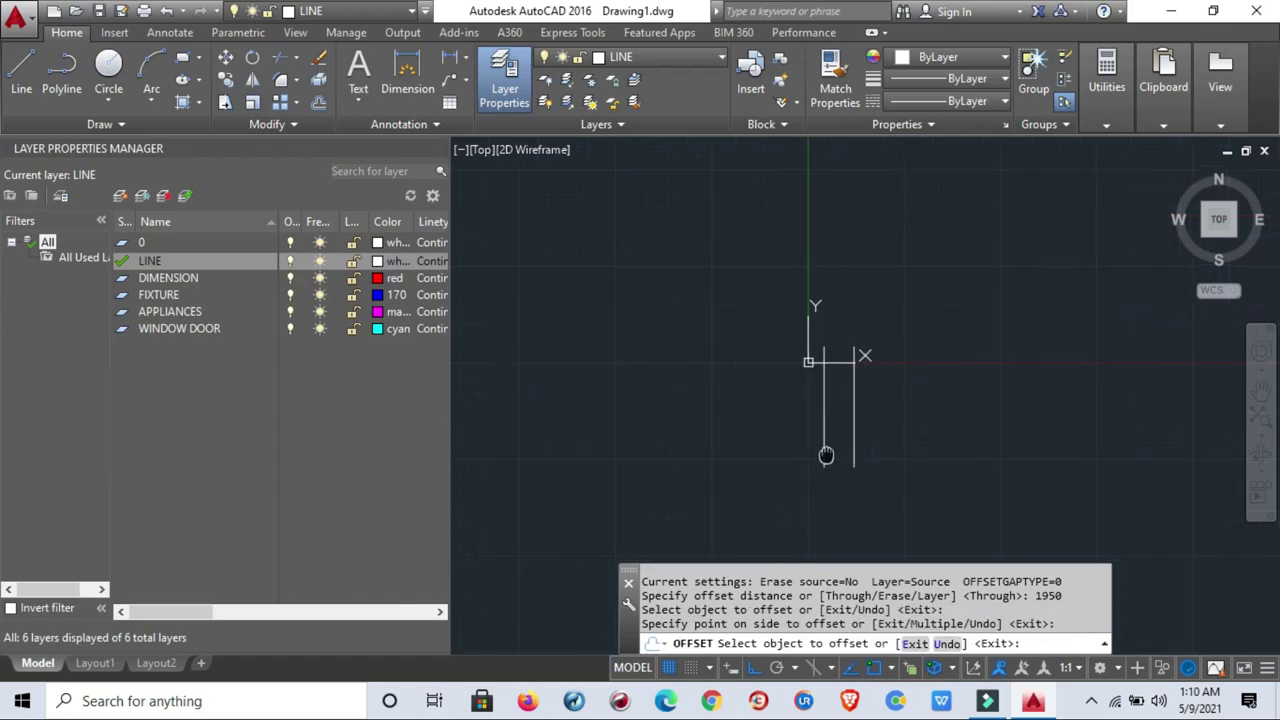
key("Escape")
key("Escape")
key("Escape")
middle_click_drag(869, 395, 857, 420)
scroll(857, 440, "up", 1)
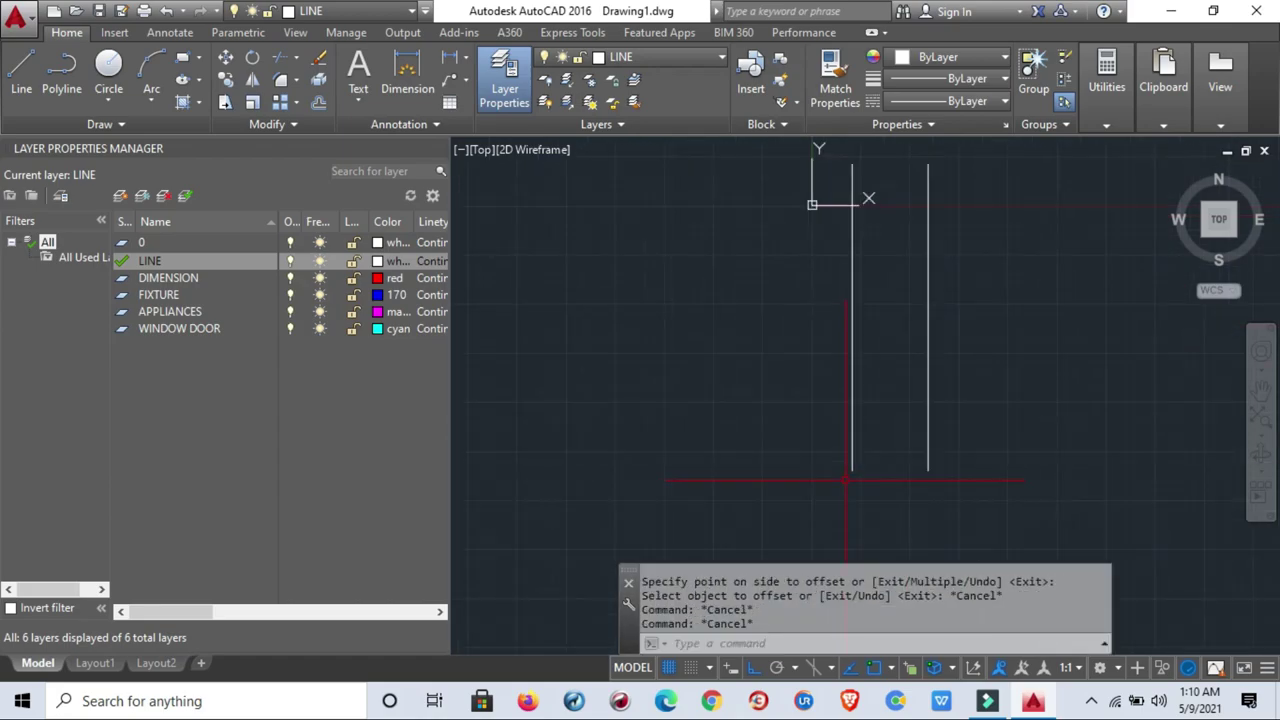
middle_click_drag(834, 463, 829, 417)
key("Escape")
key("Escape")
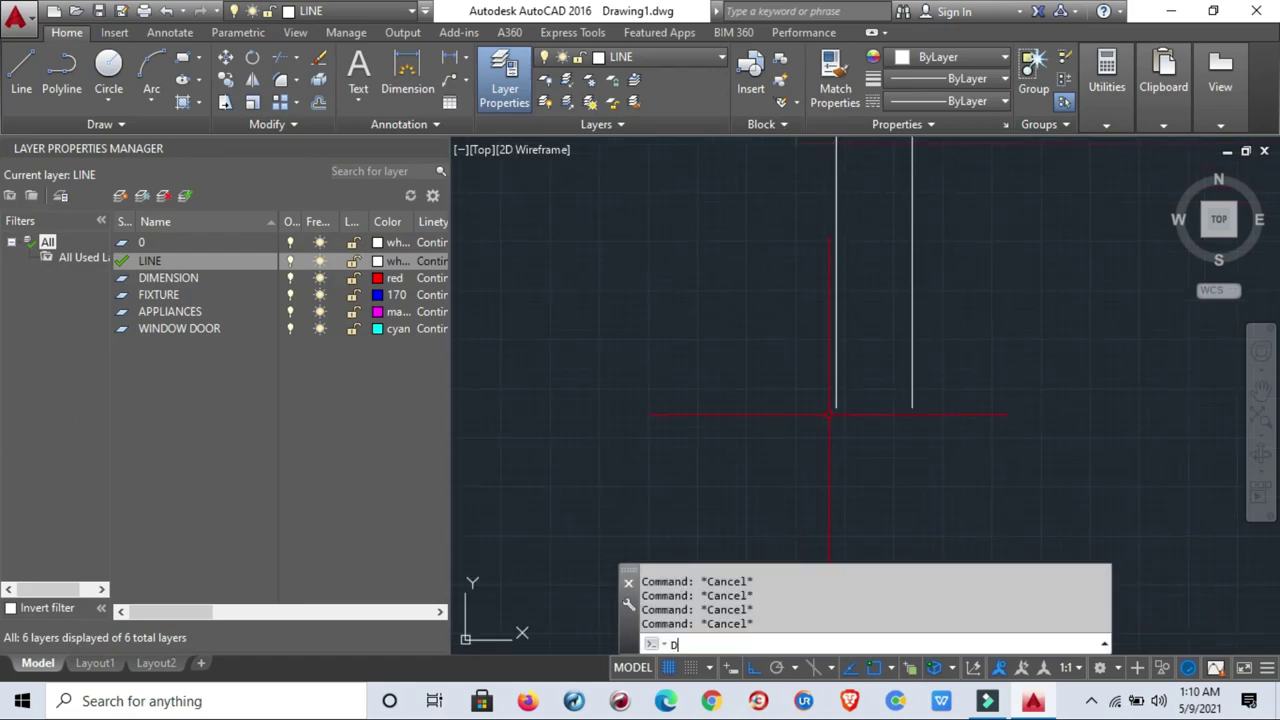
Place a trial 1950 linear dimension between the bottom ends of the two walls.
type("DI")
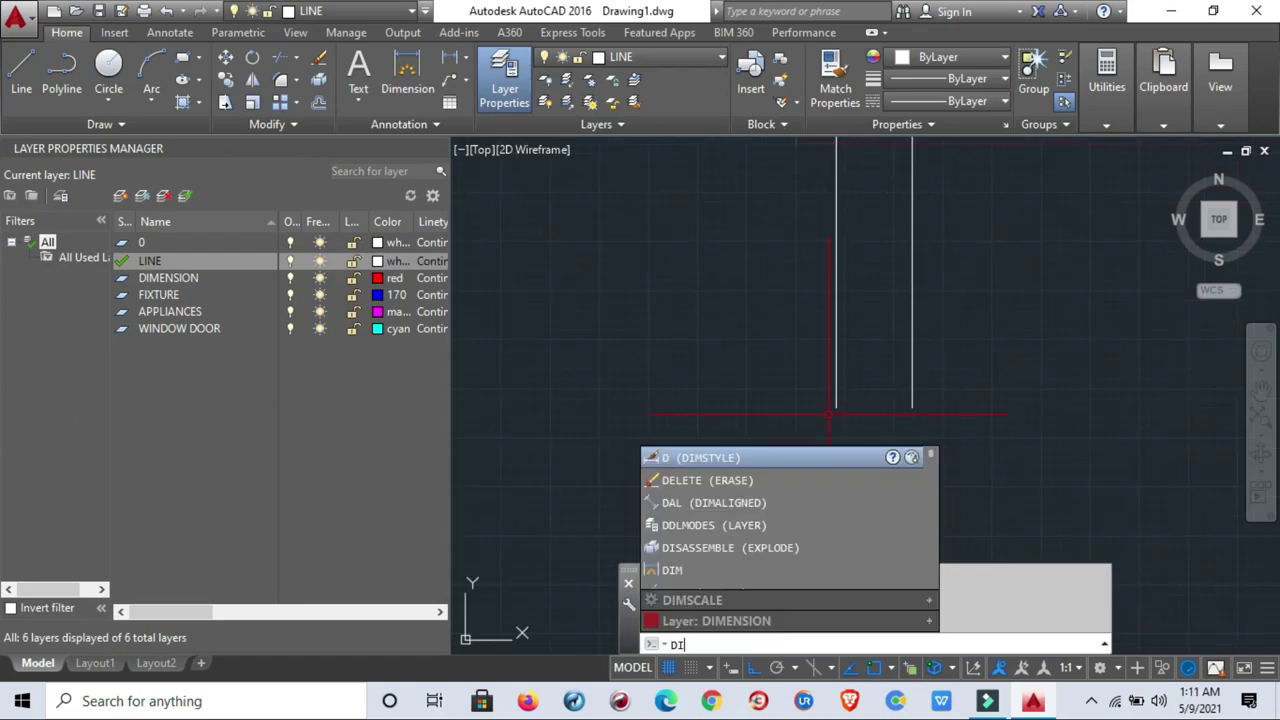
type("MLIN")
key("Return")
left_click(836, 407)
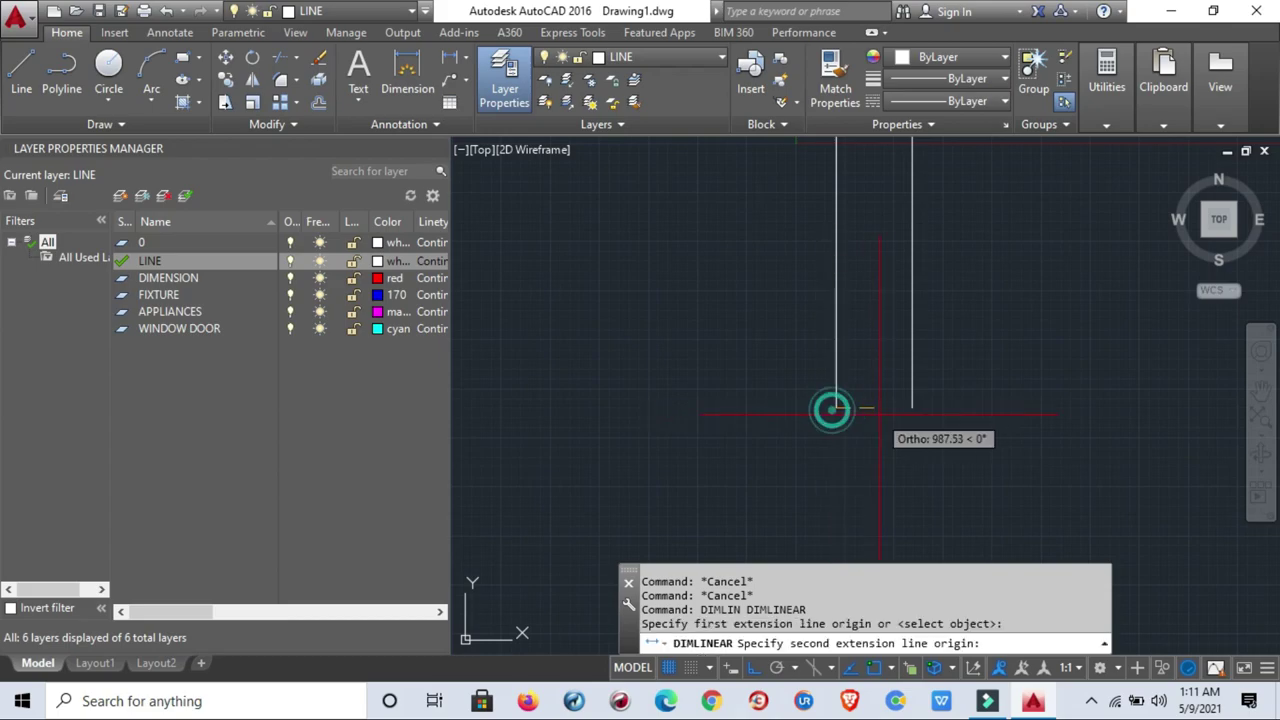
left_click(912, 407)
left_click(915, 430)
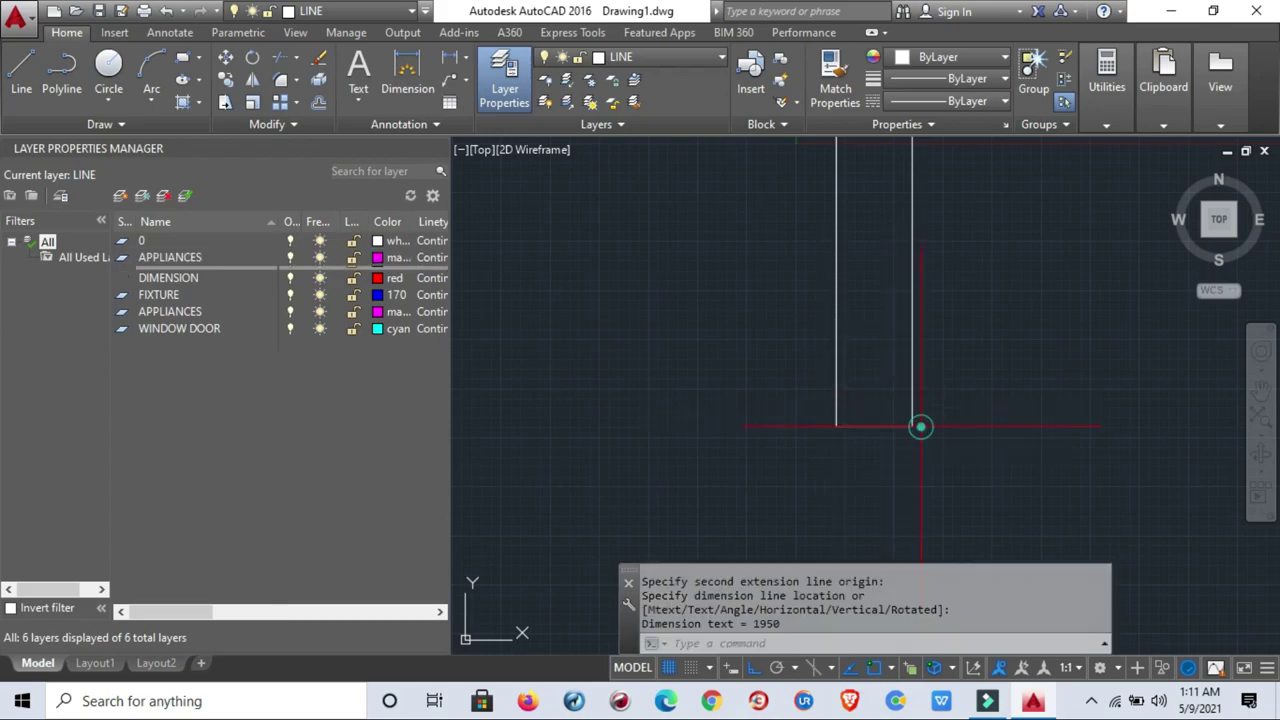
key("Escape")
key("Escape")
Set the ISO-25 dimension style's overall scale to 50.
type("d")
key("Return")
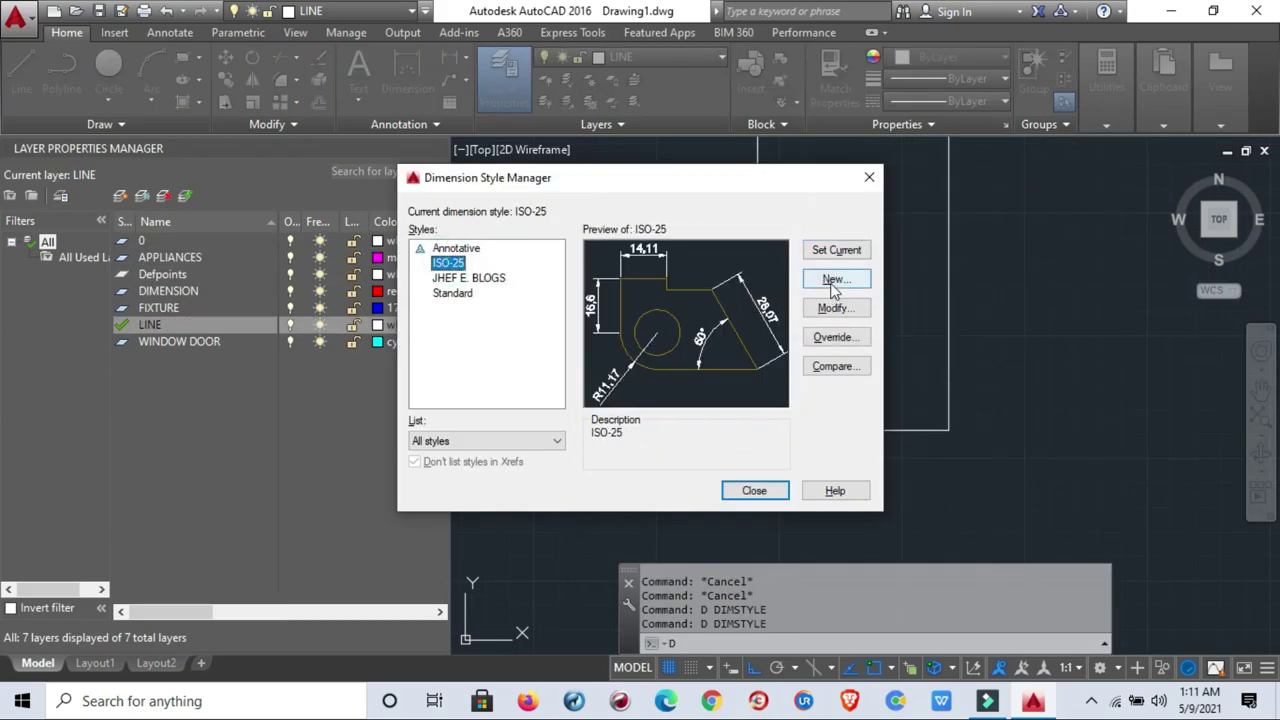
left_click(836, 308)
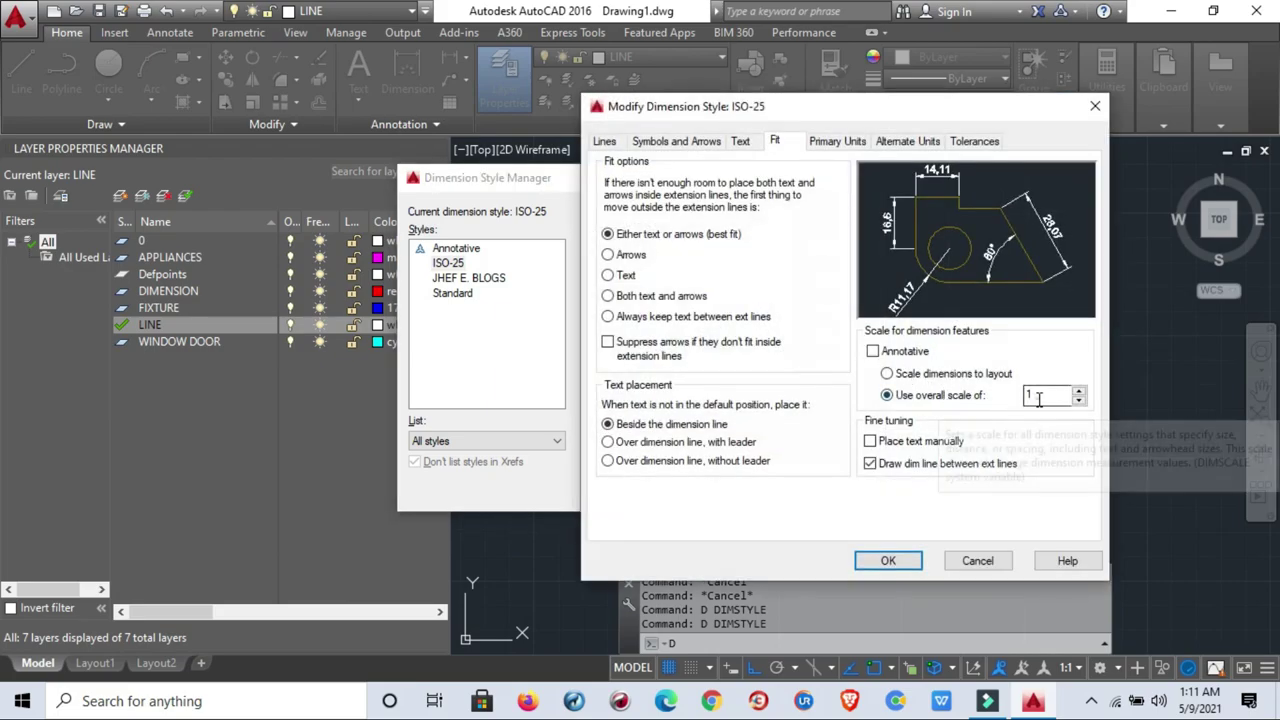
double_click(1035, 395)
type("50")
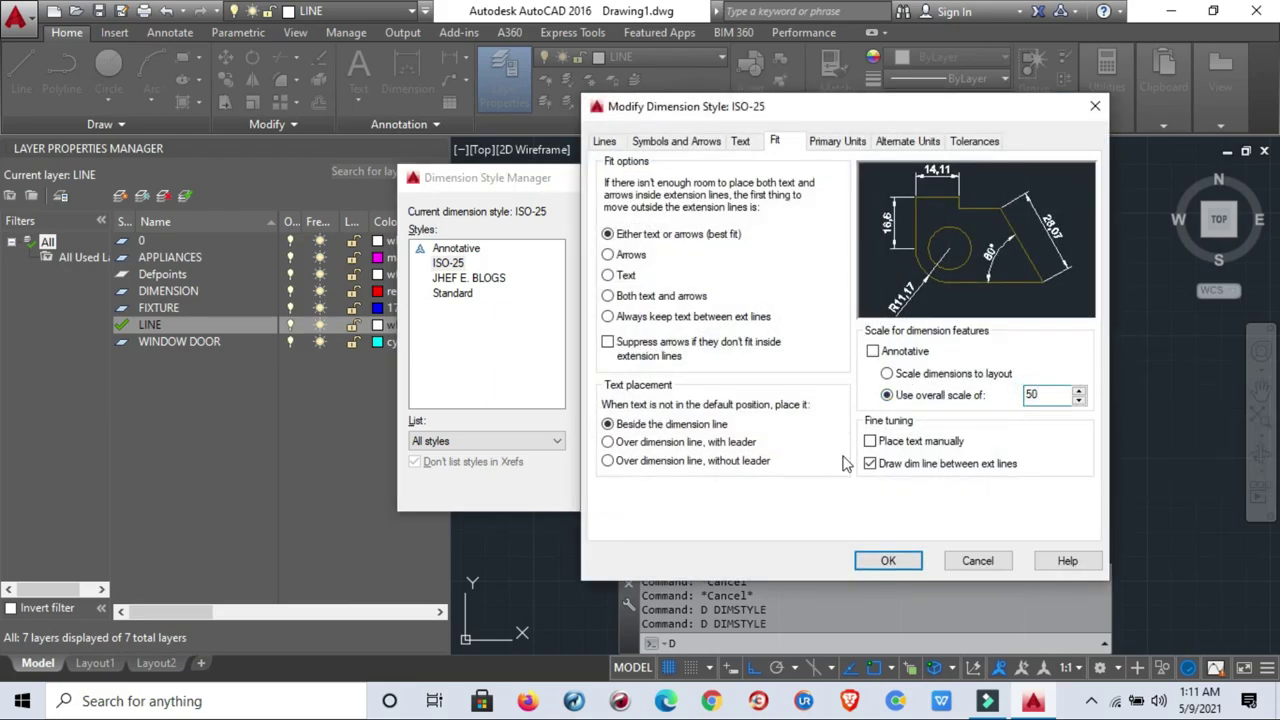
left_click(898, 560)
left_click(754, 490)
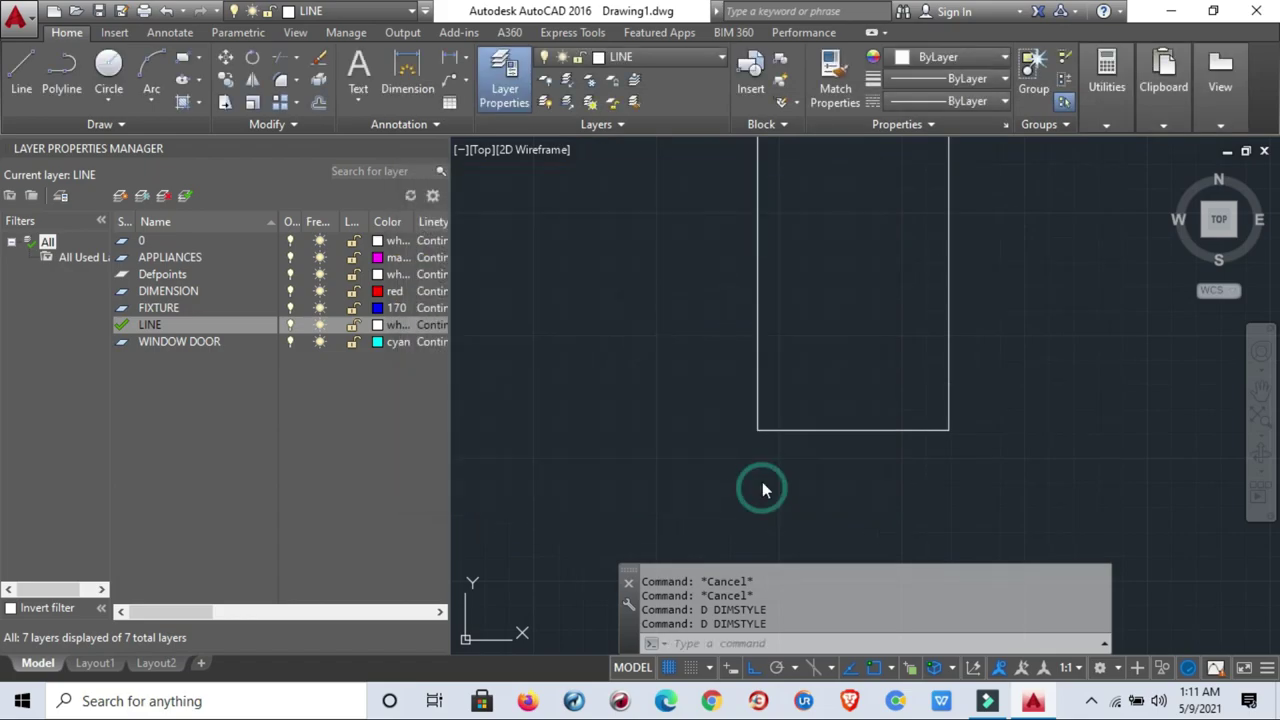
Erase the trial 1950 dimension.
scroll(857, 434, "up", 5)
scroll(857, 434, "down", 5)
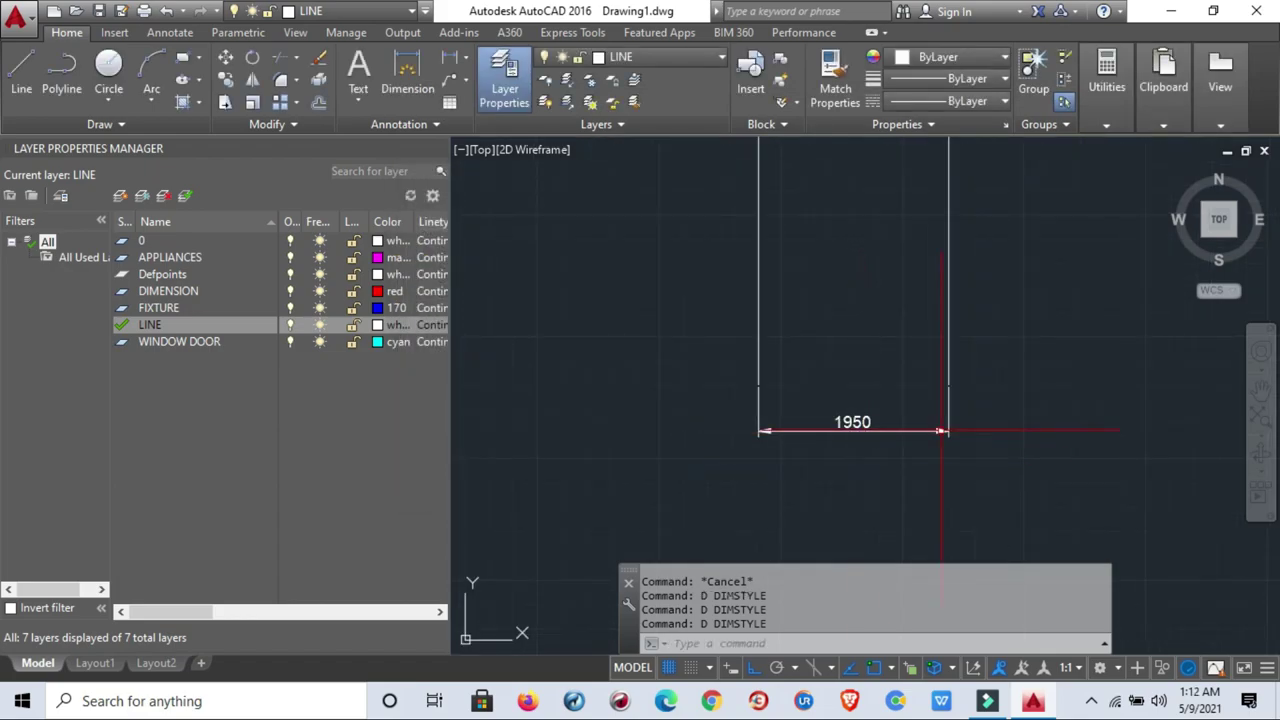
left_click(898, 465)
left_click(831, 386)
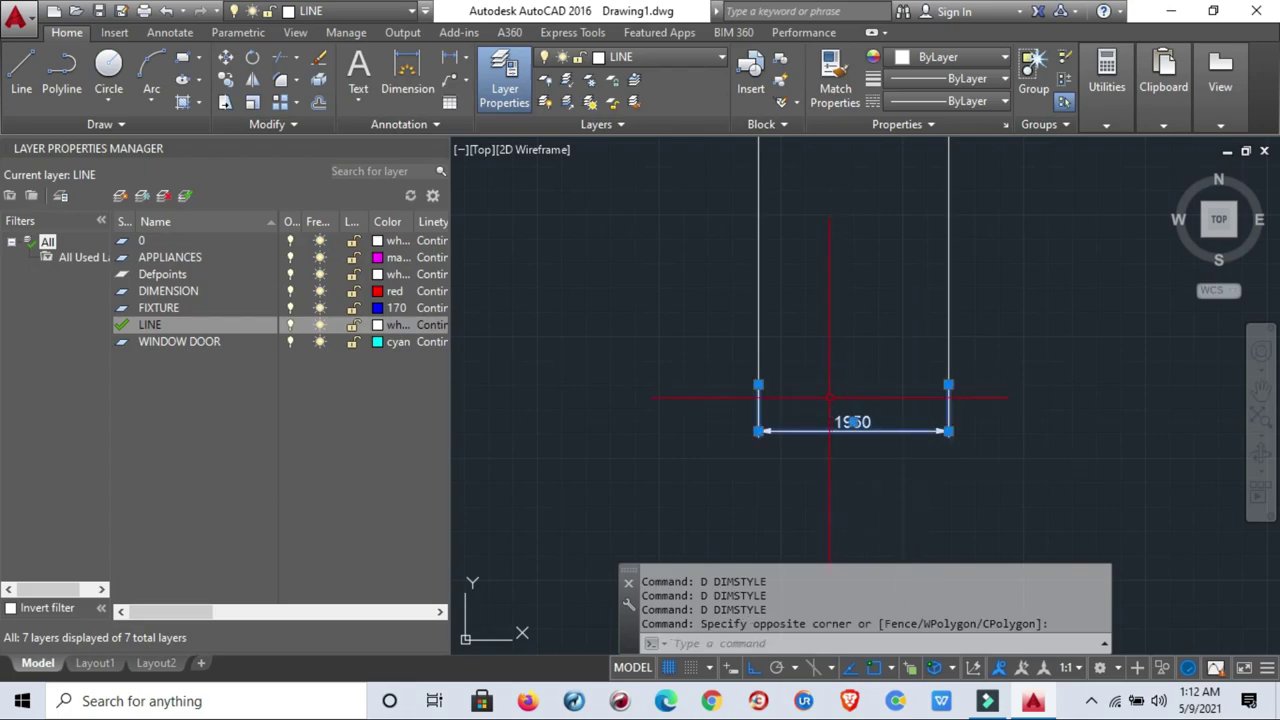
type("e")
key("Return")
scroll(821, 450, "down", 1)
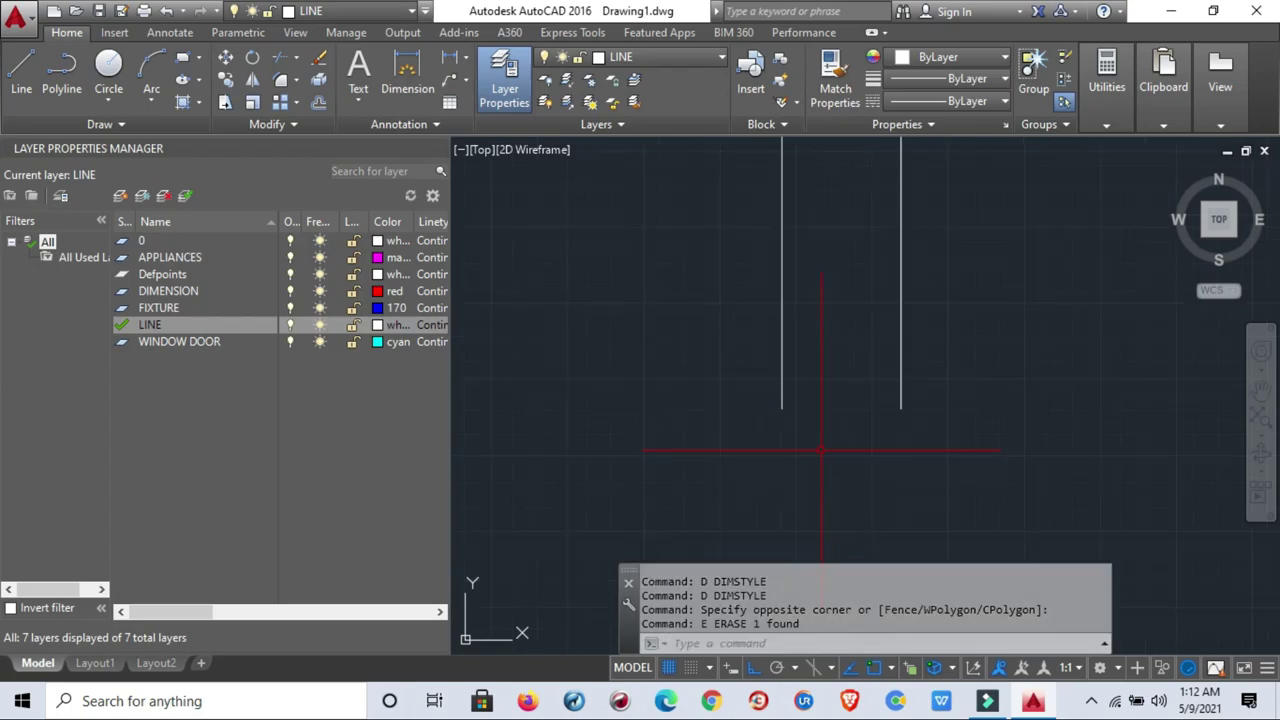
scroll(830, 437, "down", 1)
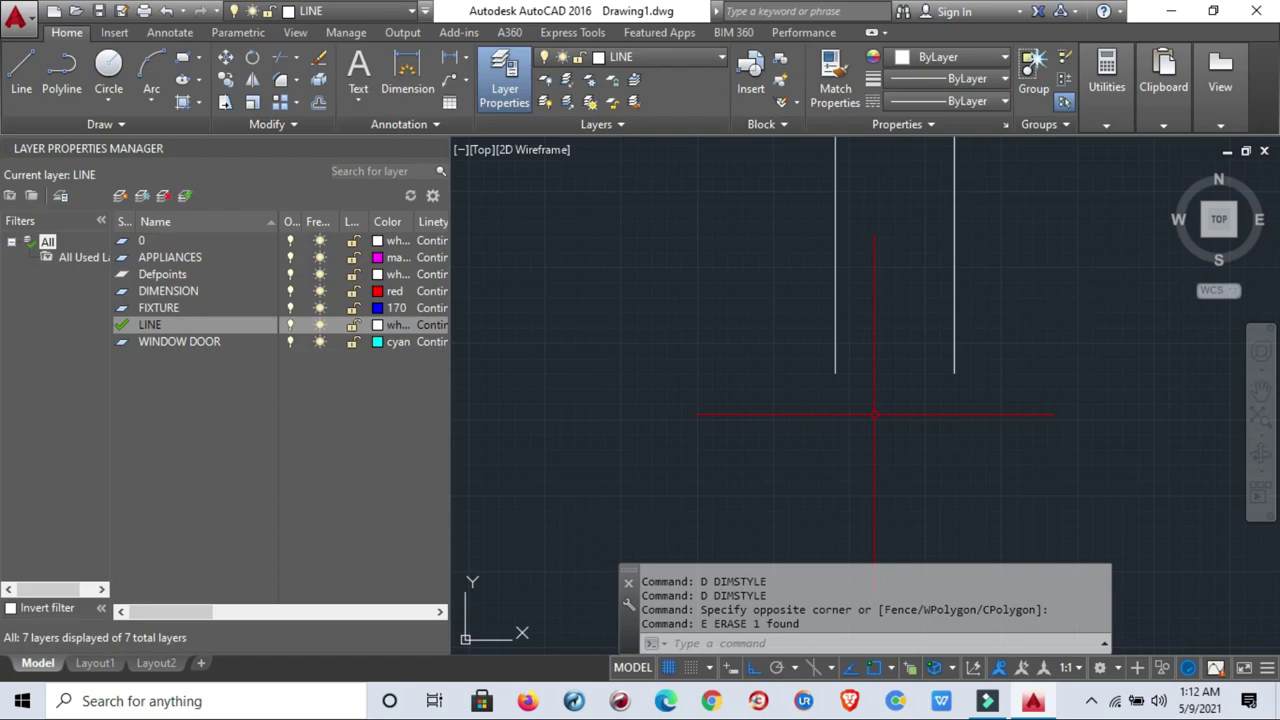
Offset a vertical wall line 900 to the left.
type("o")
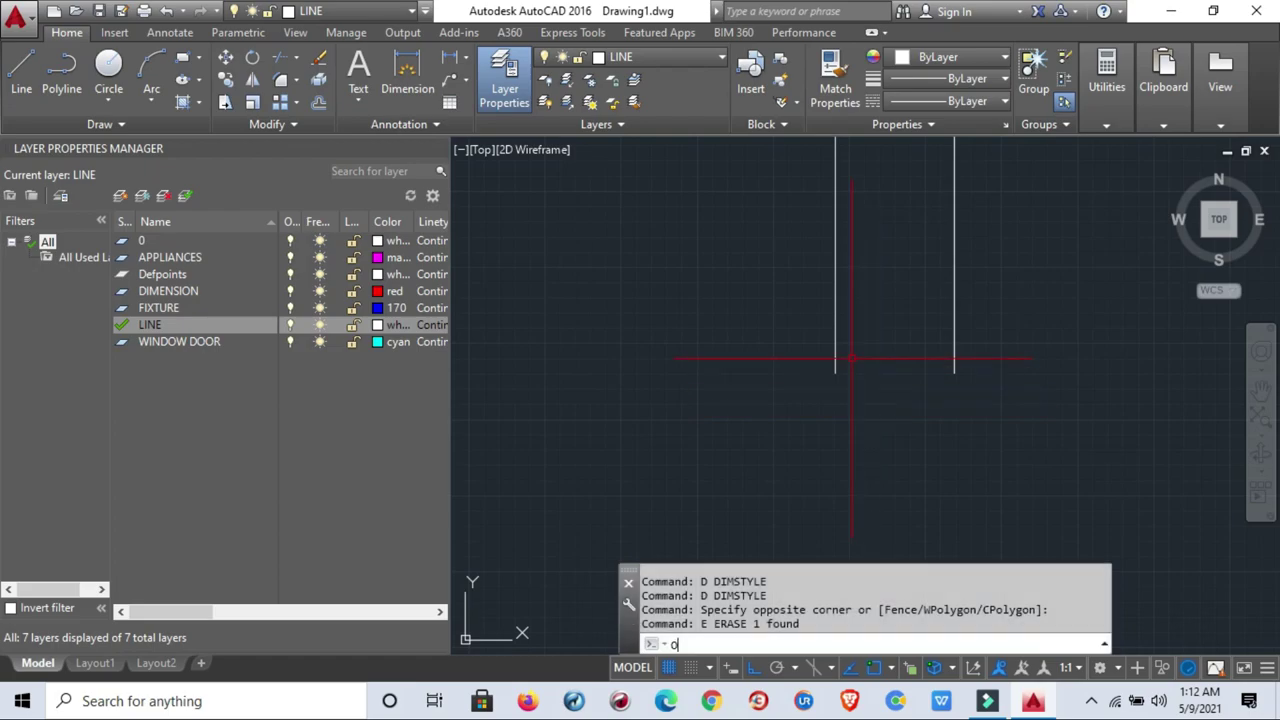
key("Return")
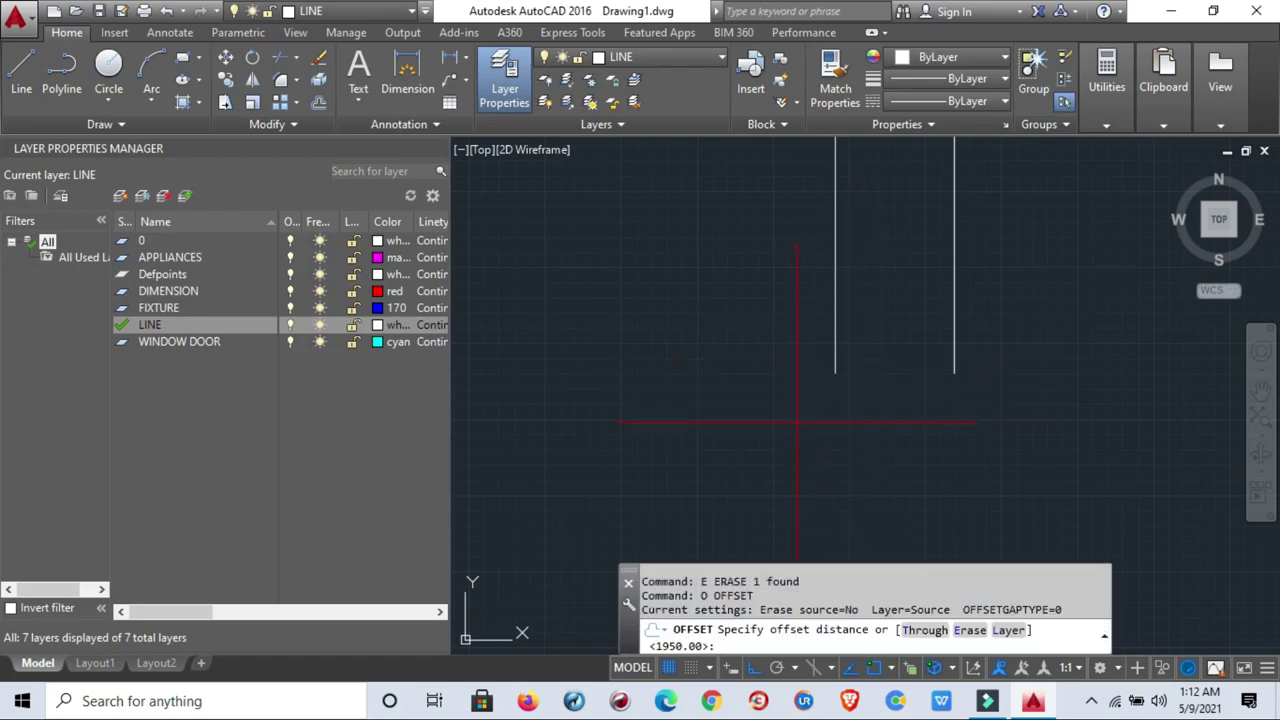
type(" 900")
key("Return")
left_click(834, 318)
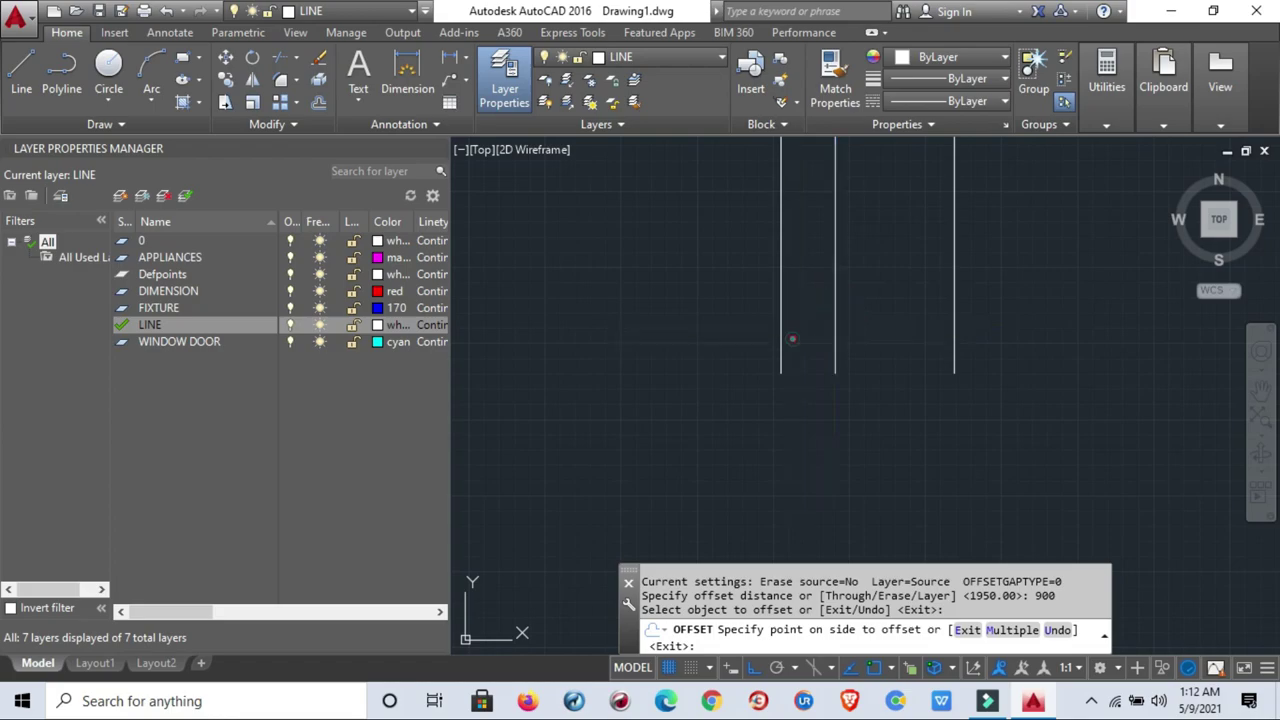
left_click(800, 352)
scroll(800, 352, "down", 2)
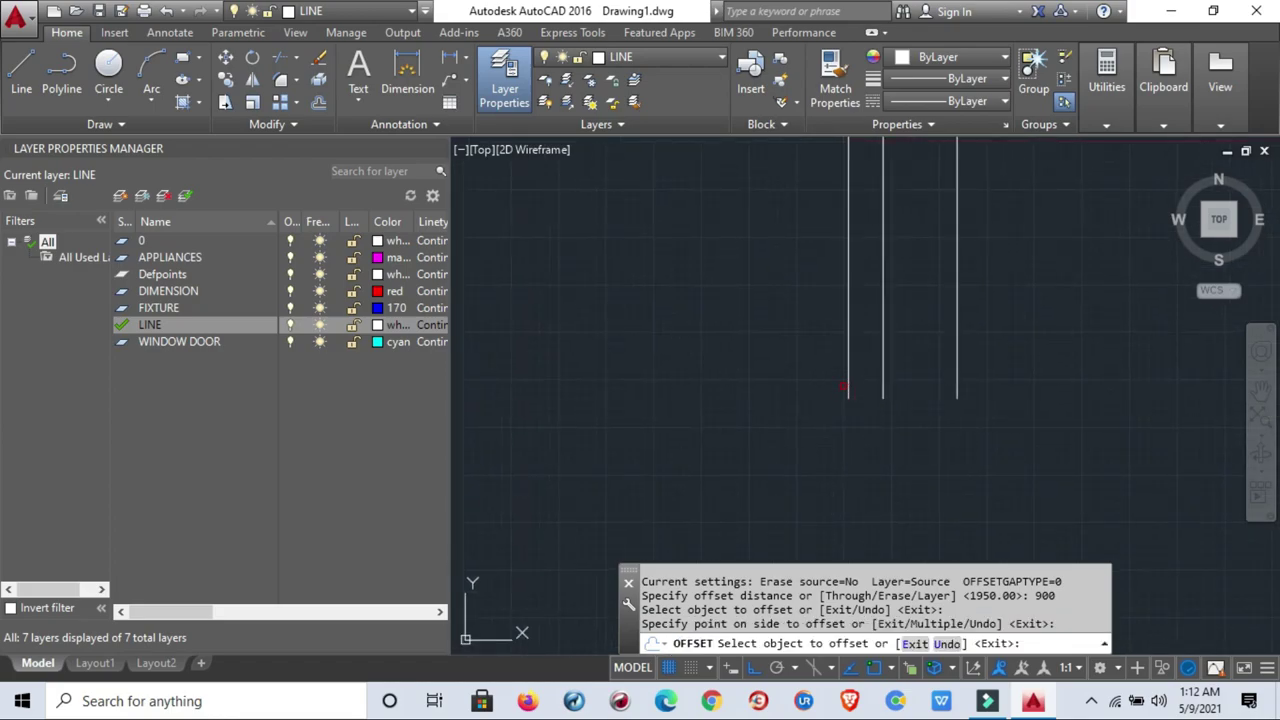
key("Escape")
key("Escape")
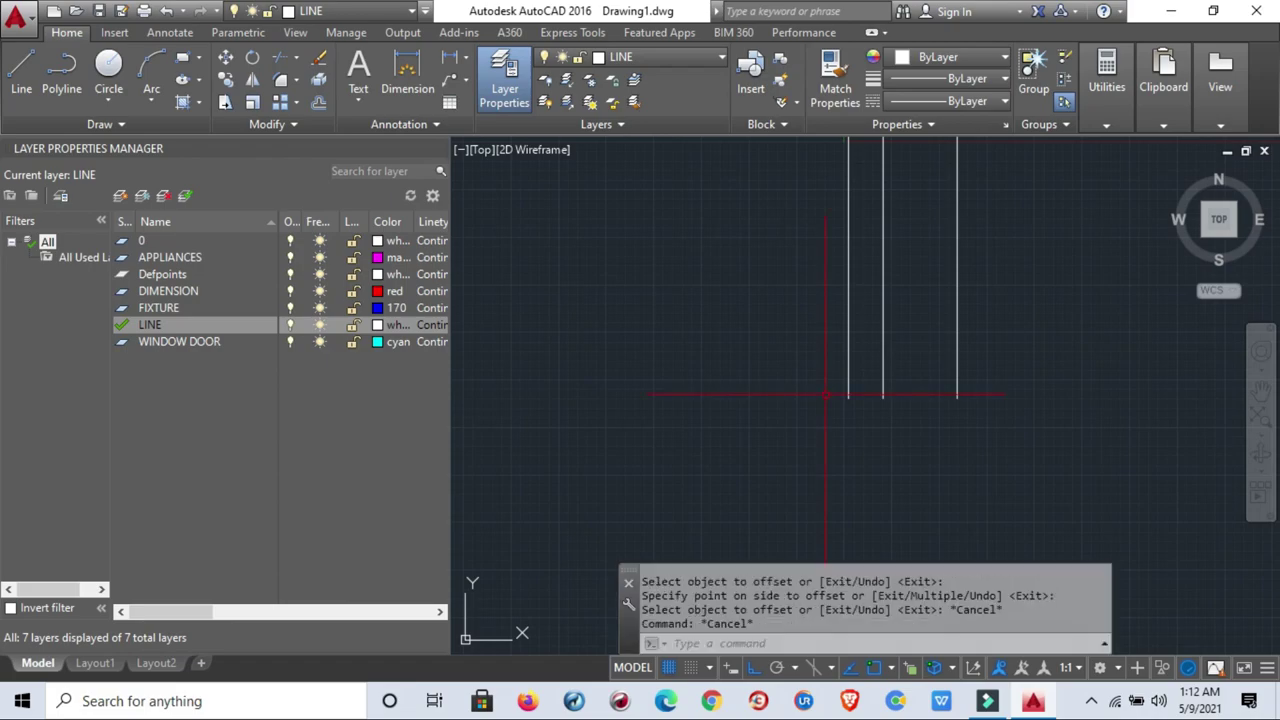
Offset the leftmost wall line 2950 further left.
type("o")
key("Return")
type("29")
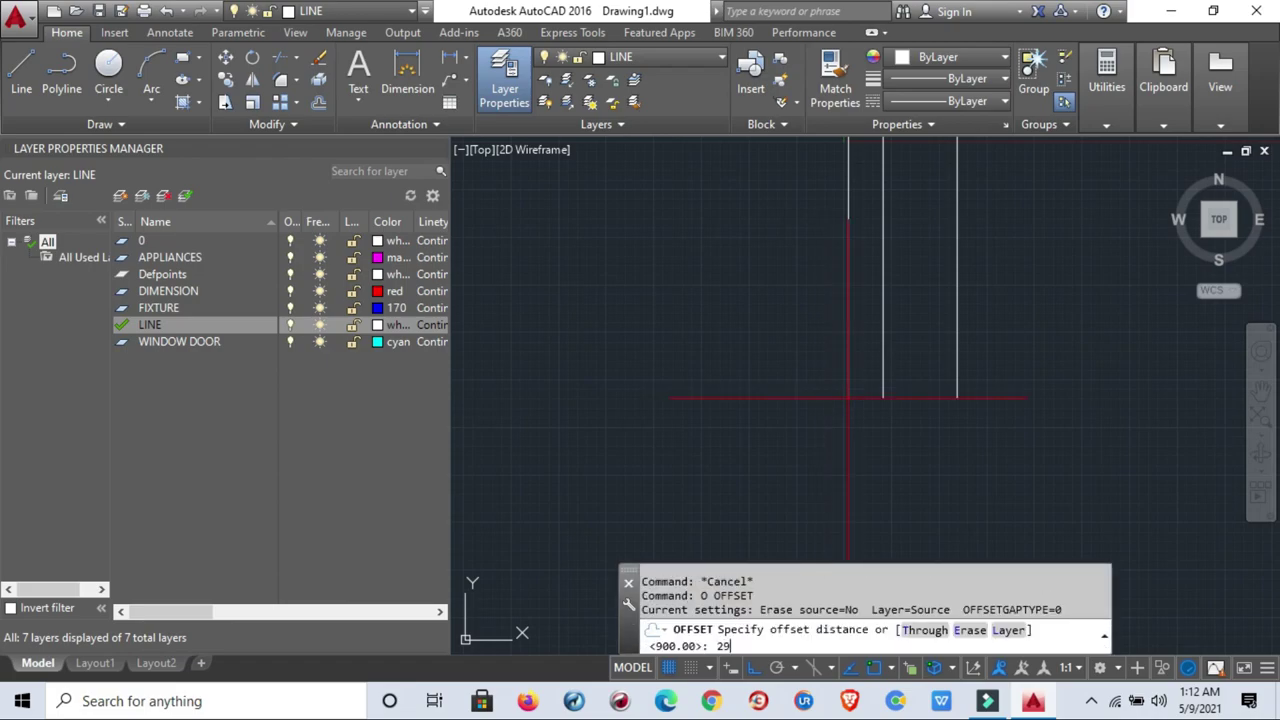
type("50")
key("Return")
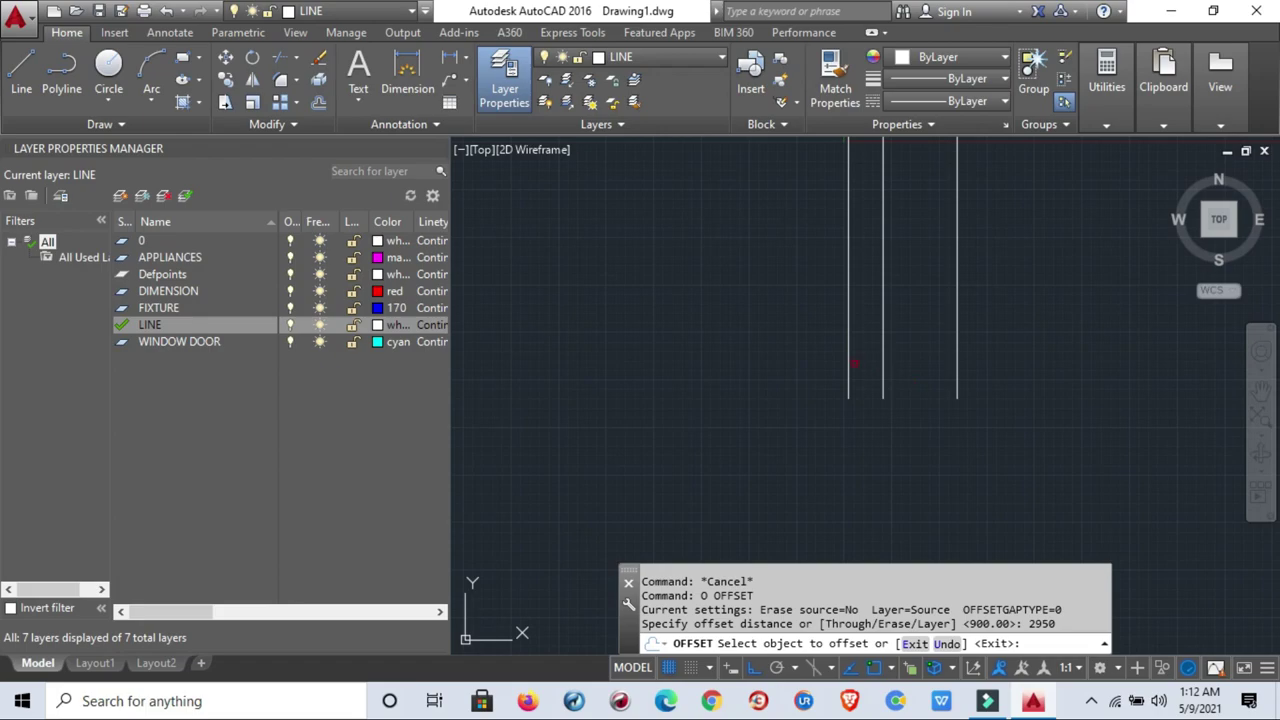
left_click(848, 363)
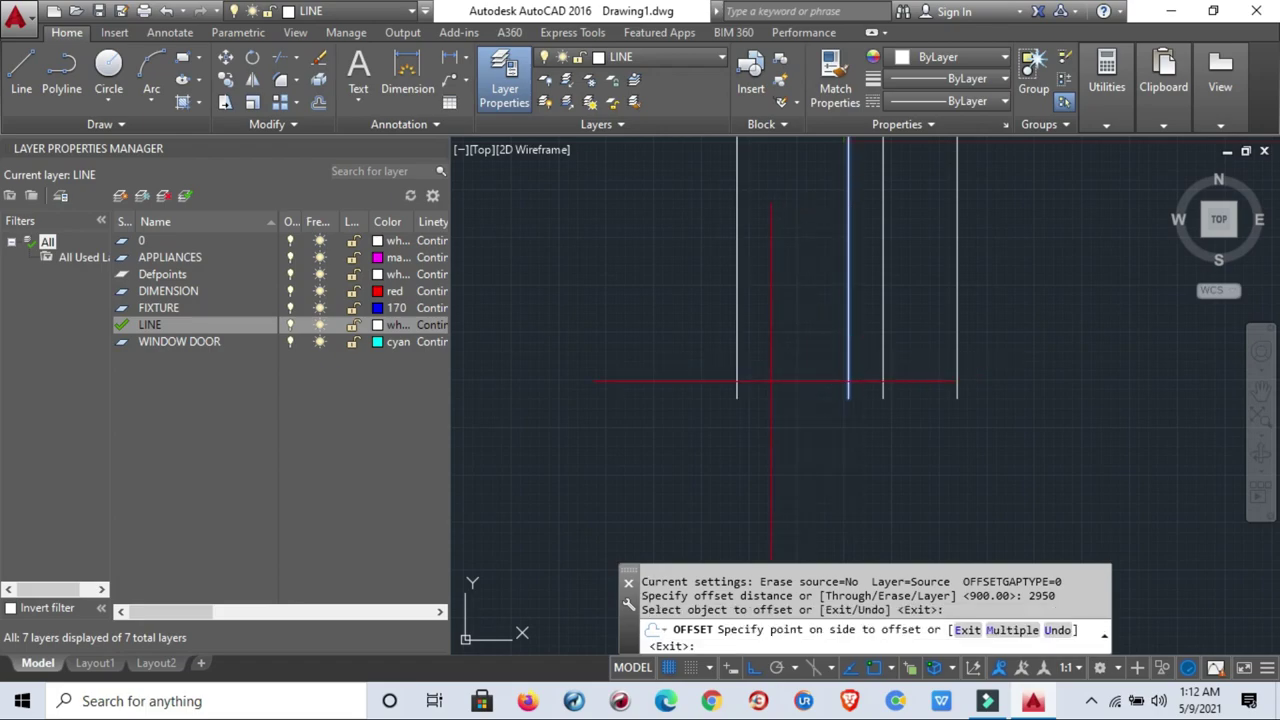
left_click(771, 380)
scroll(826, 300, "down", 3)
scroll(816, 390, "up", 3)
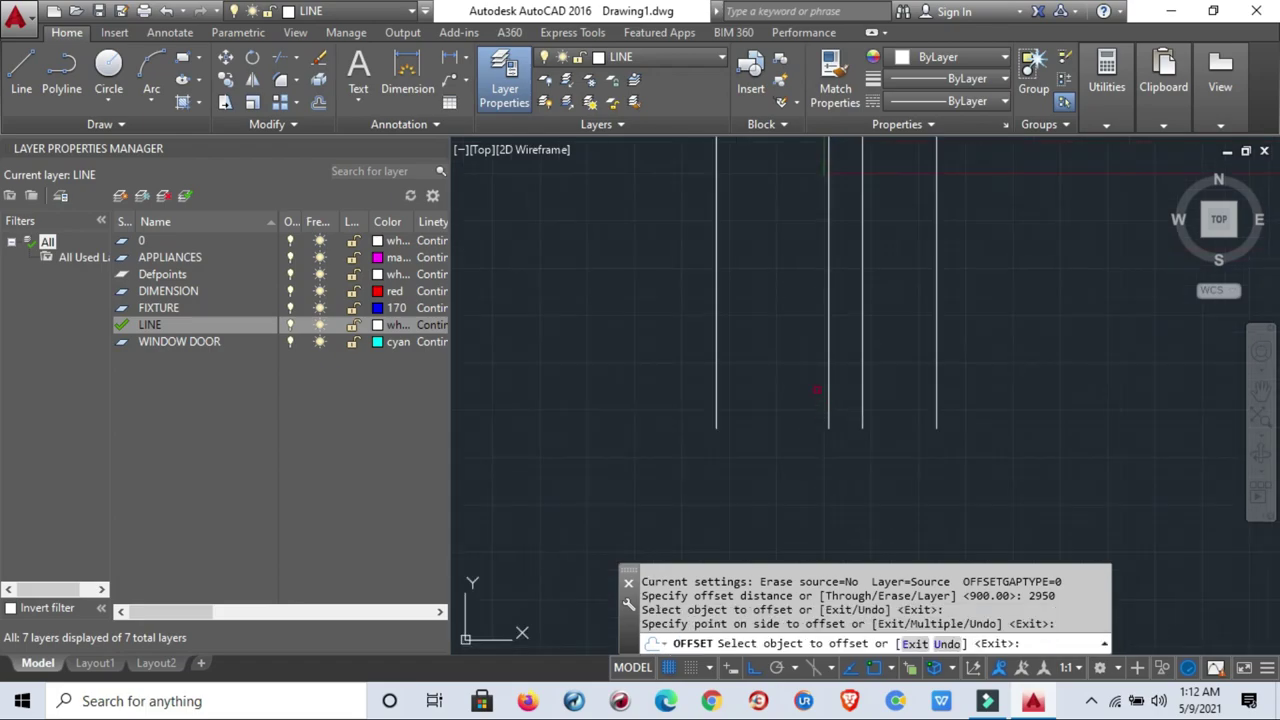
scroll(860, 385, "up", 2)
key("Escape")
key("Escape")
key("Escape")
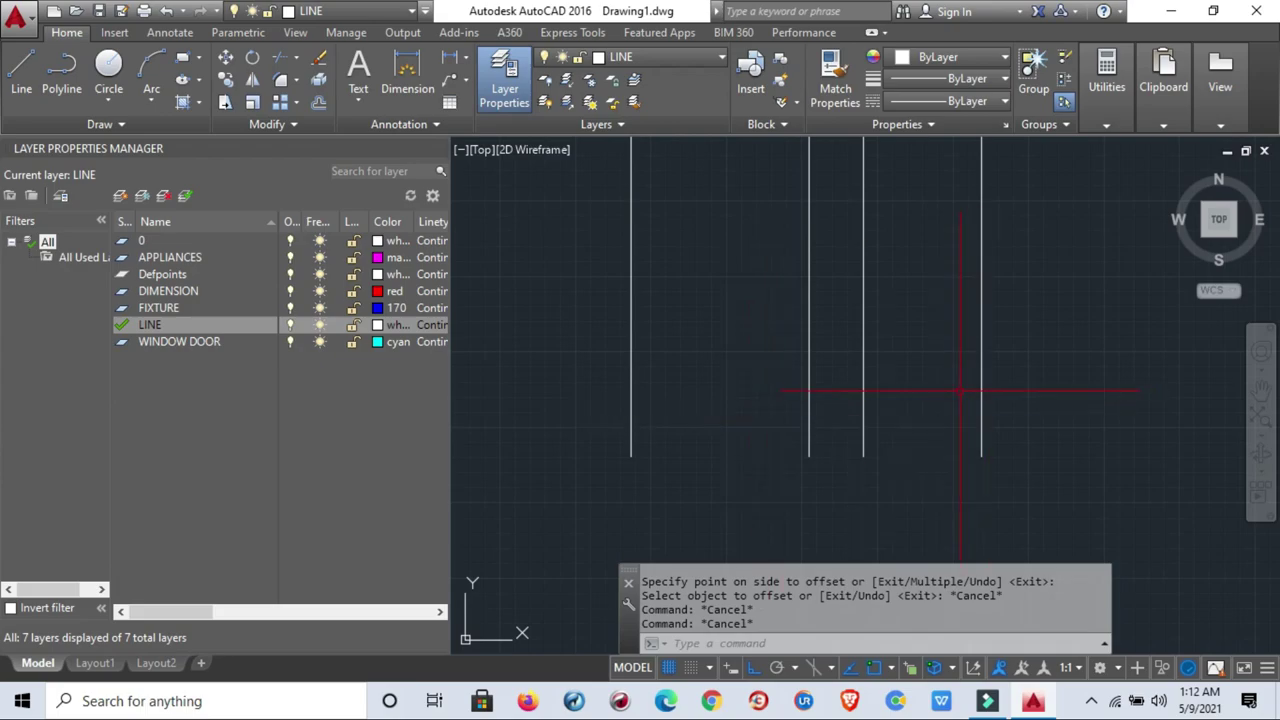
scroll(924, 394, "down", 4)
scroll(937, 442, "up", 4)
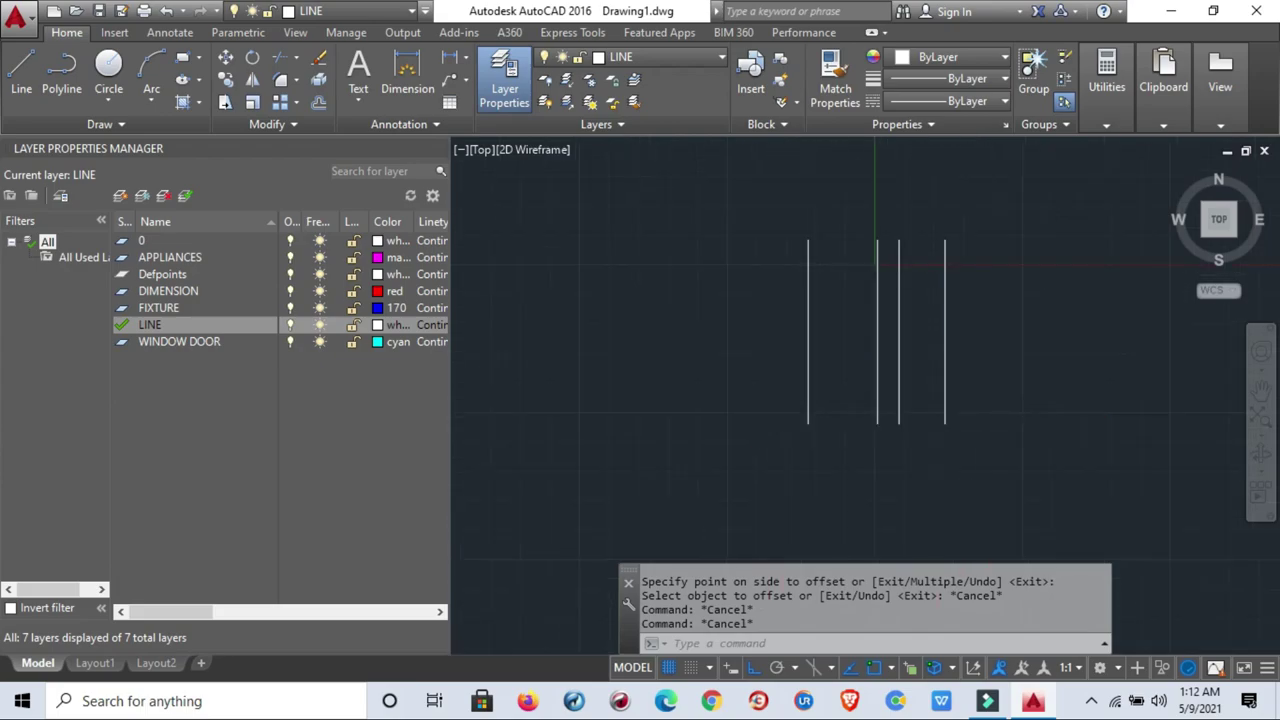
Draw a closing line between the bottom ends of the right and left walls.
type("l")
key("Return")
left_click(955, 397)
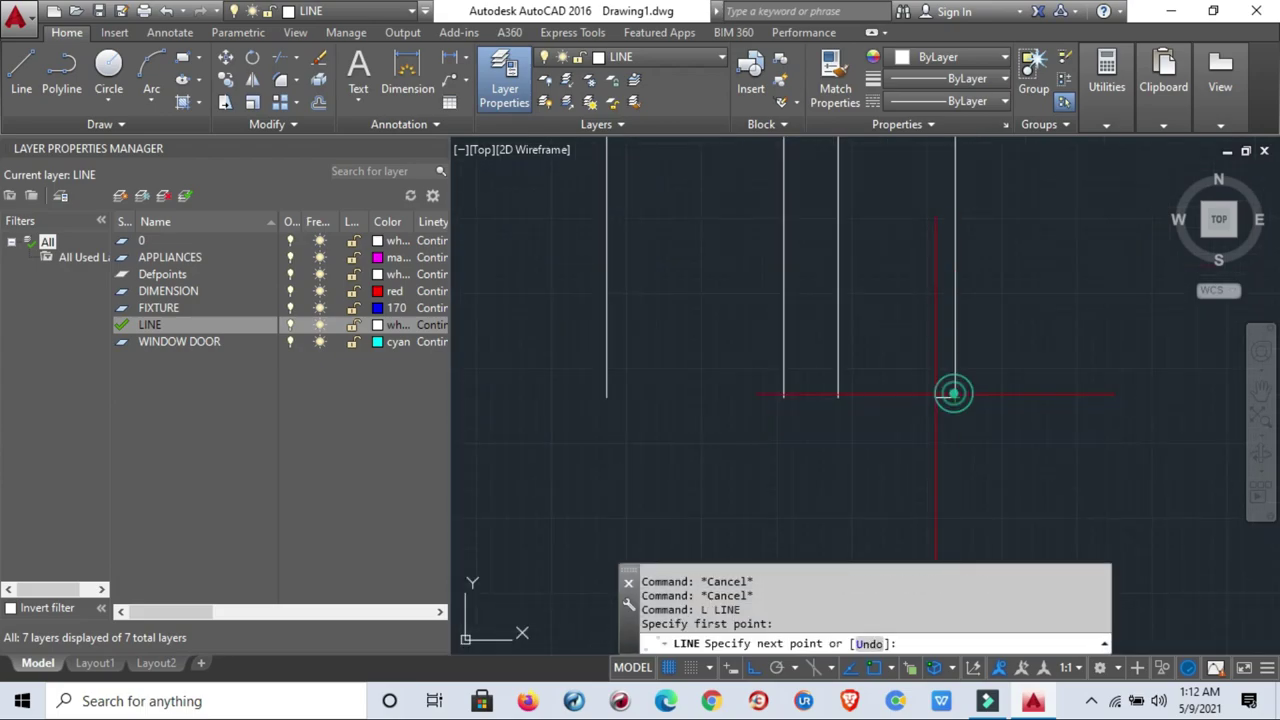
left_click(606, 397)
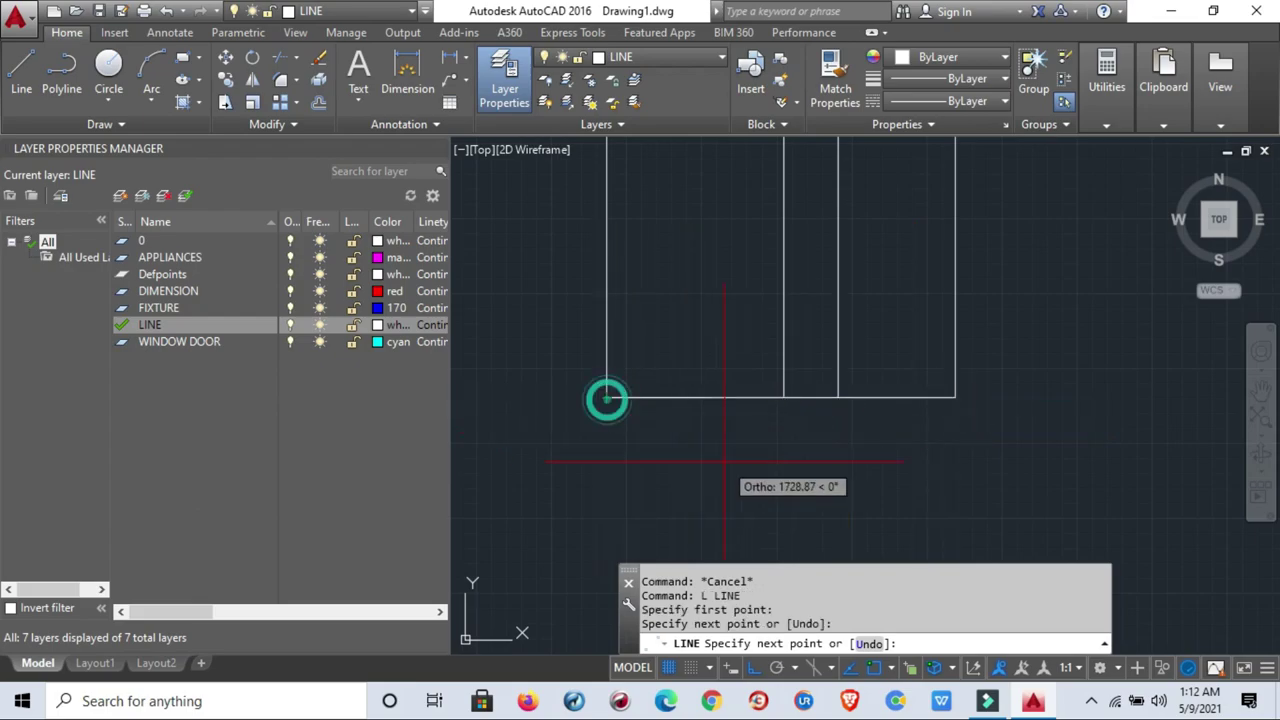
key("Escape")
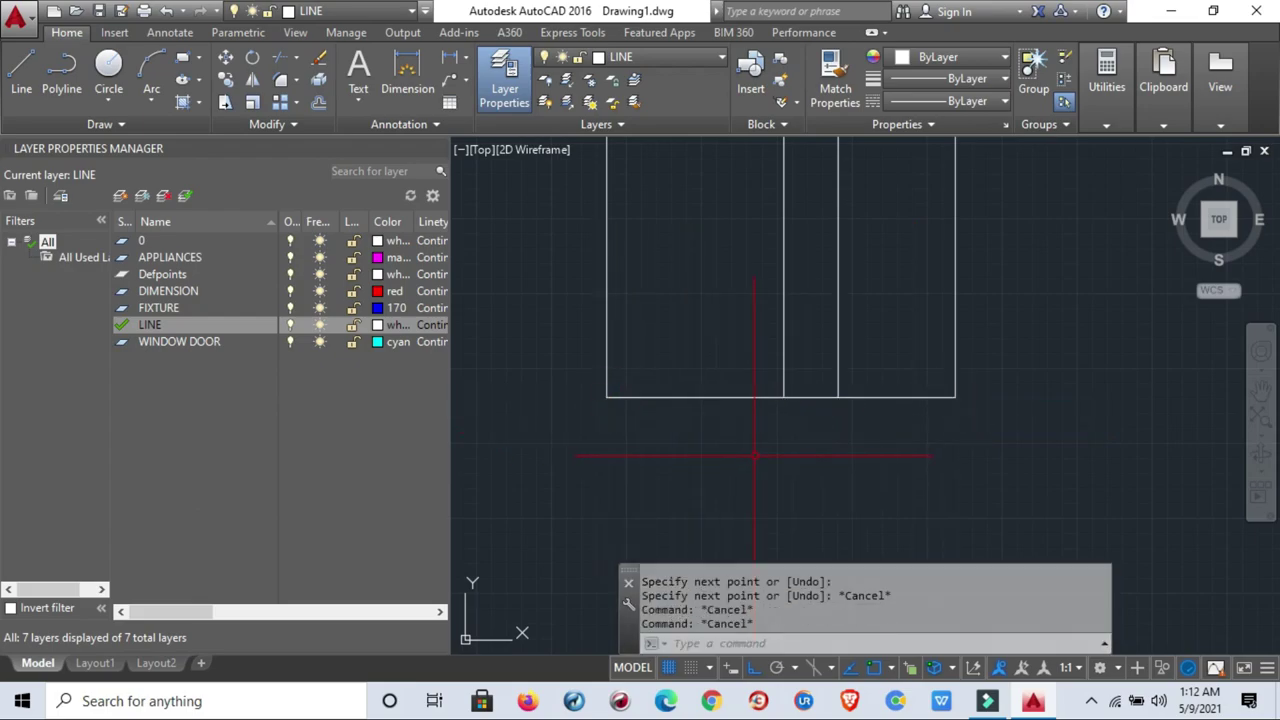
Offset the bottom horizontal line 1100 upward.
type("o")
key("Return")
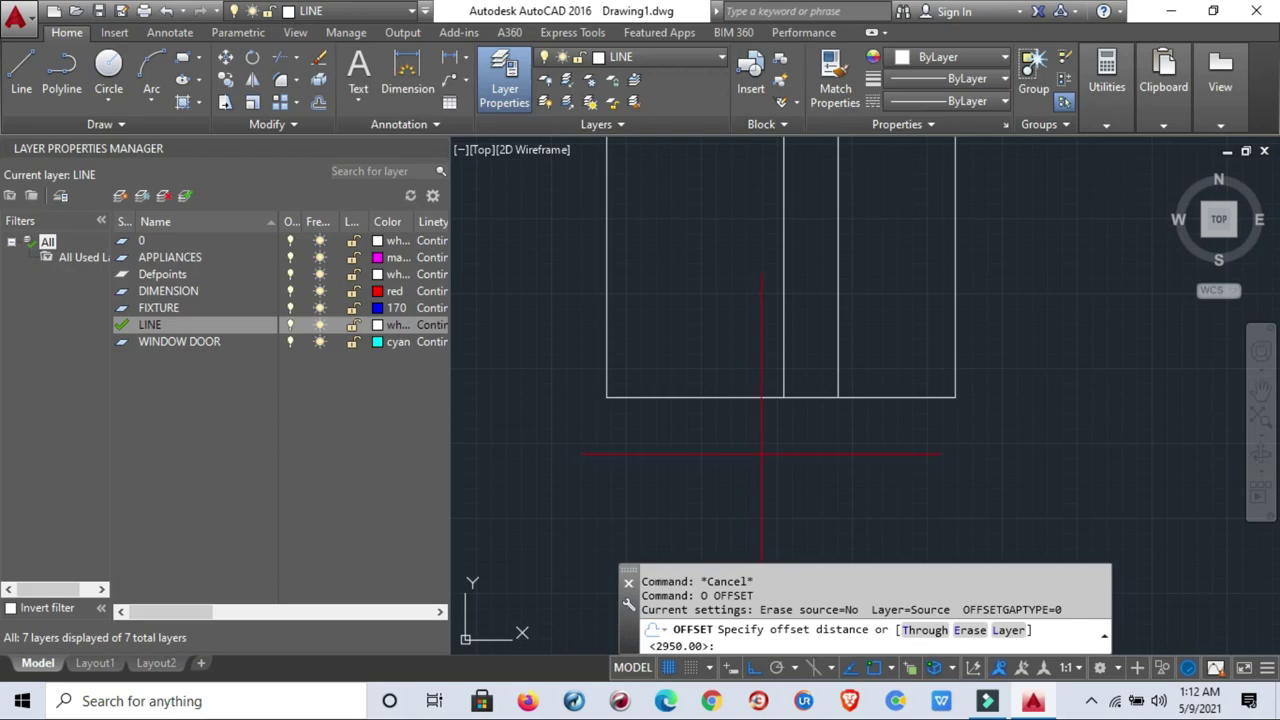
type("100")
key("Return")
left_click(755, 397)
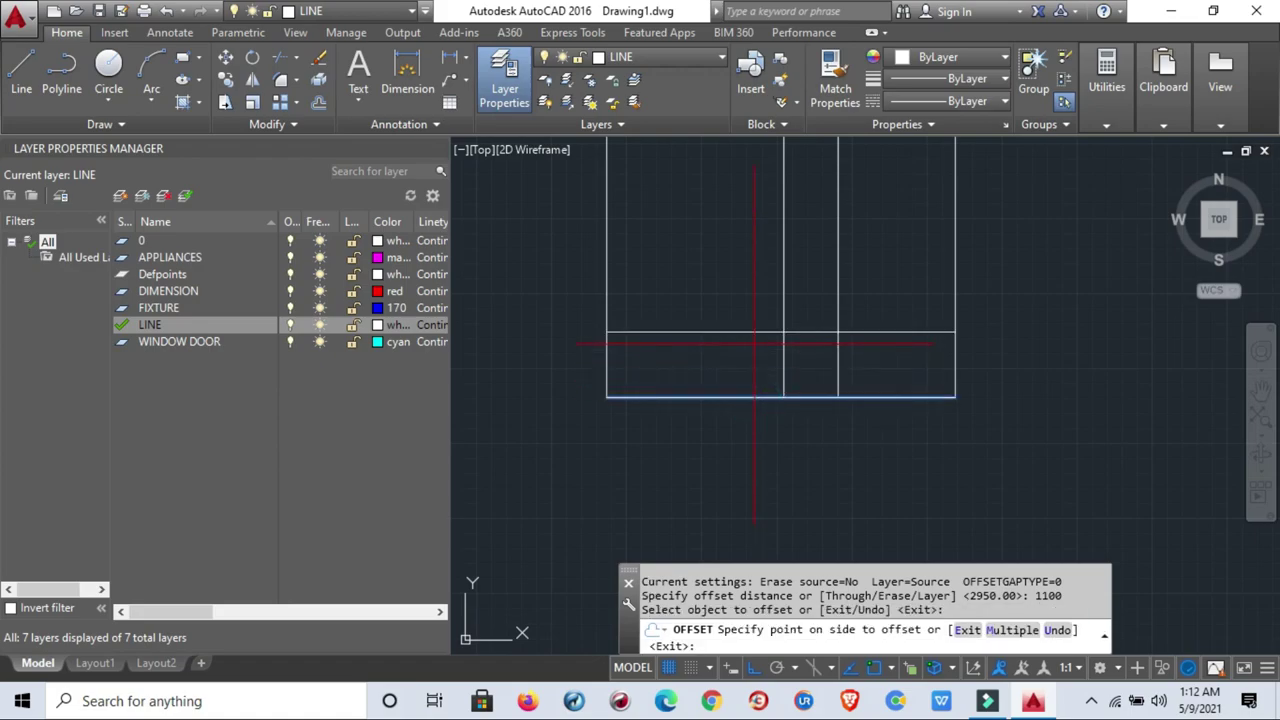
scroll(755, 344, "down", 4)
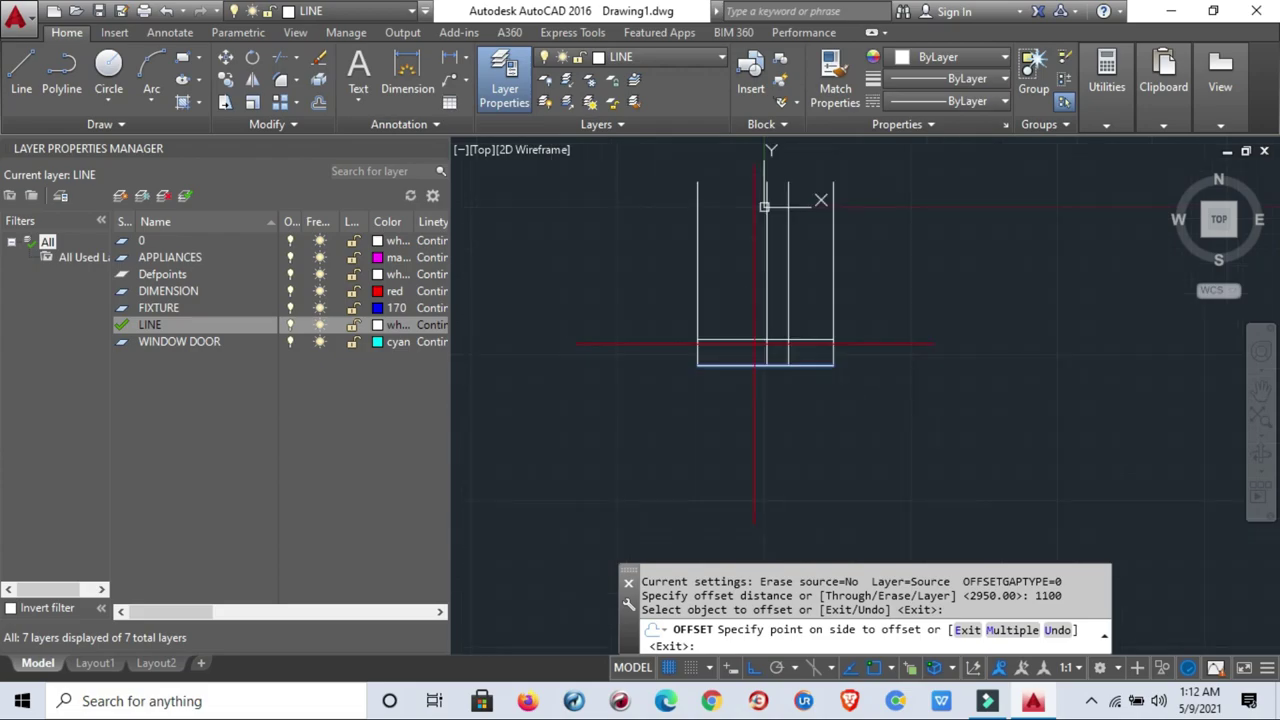
left_click(732, 340)
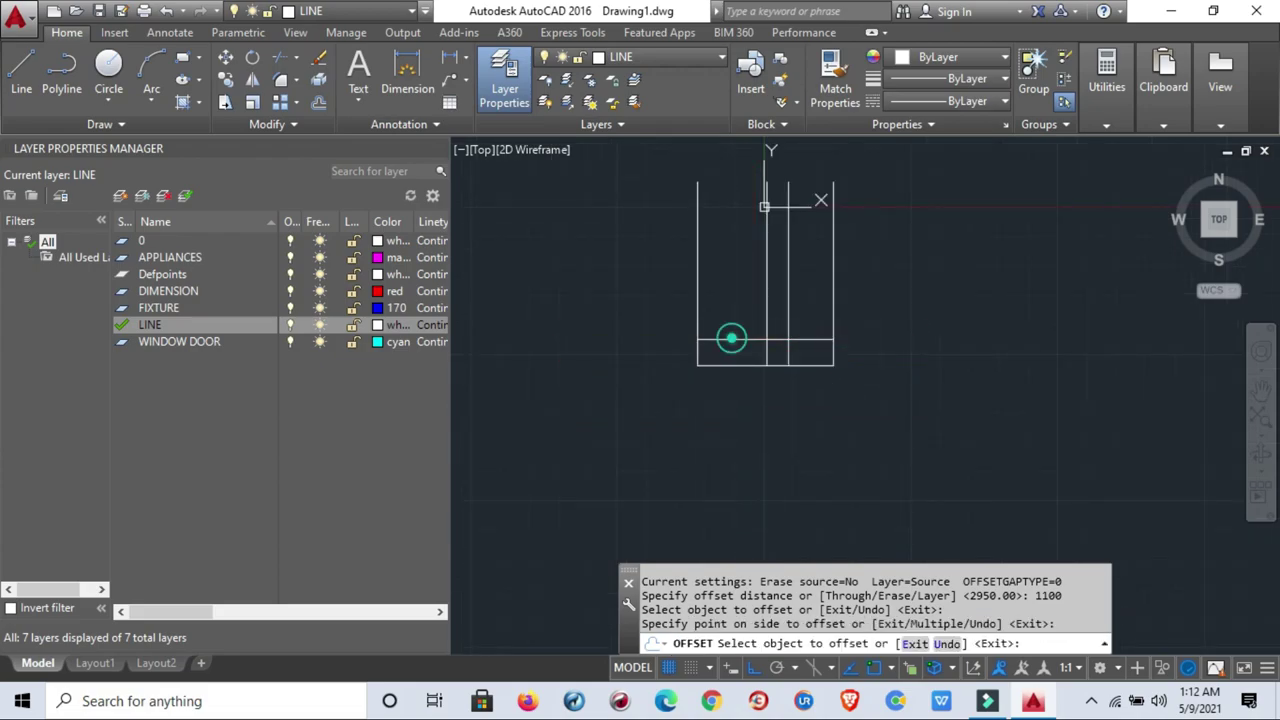
scroll(731, 339, "up", 2)
key("Escape")
key("Escape")
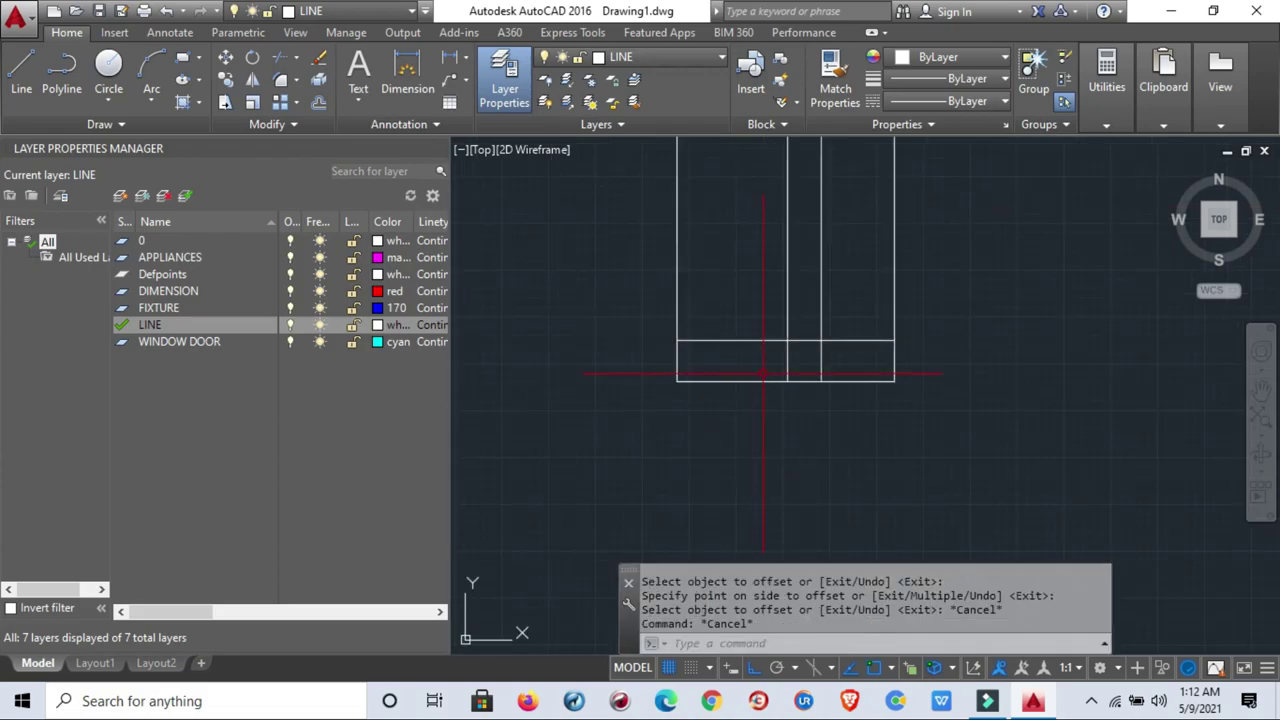
key("Escape")
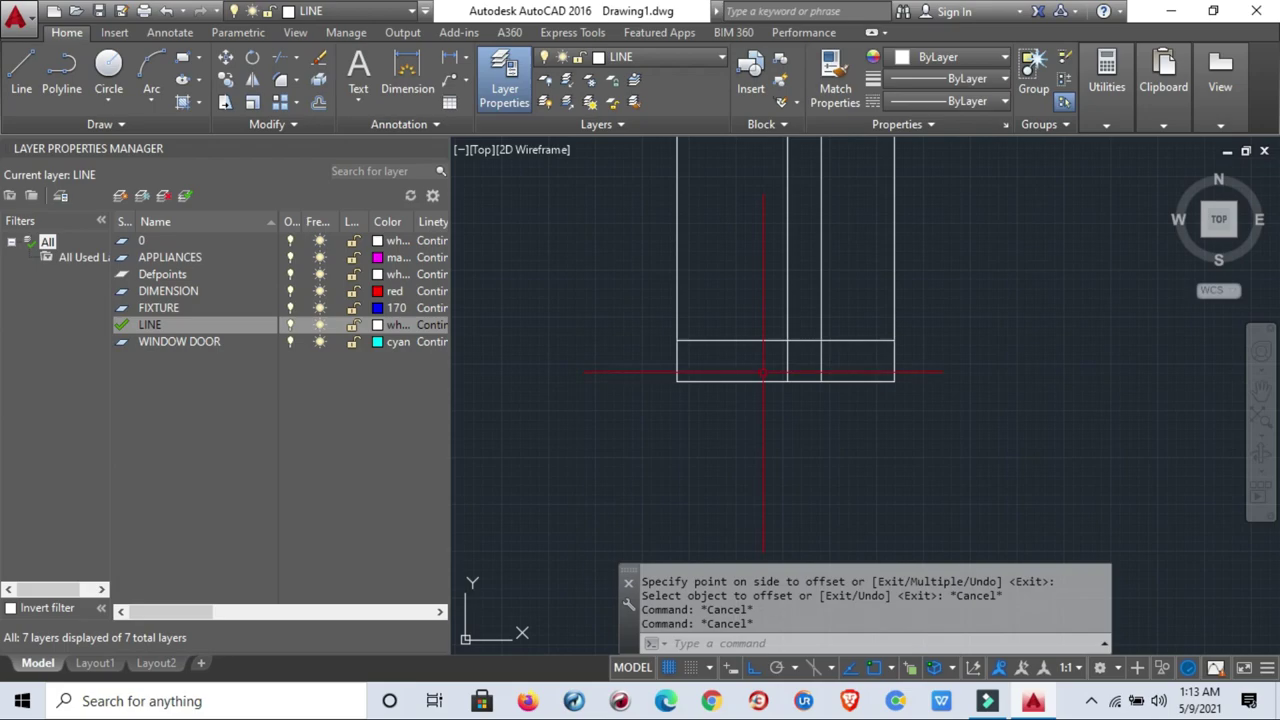
key("Escape")
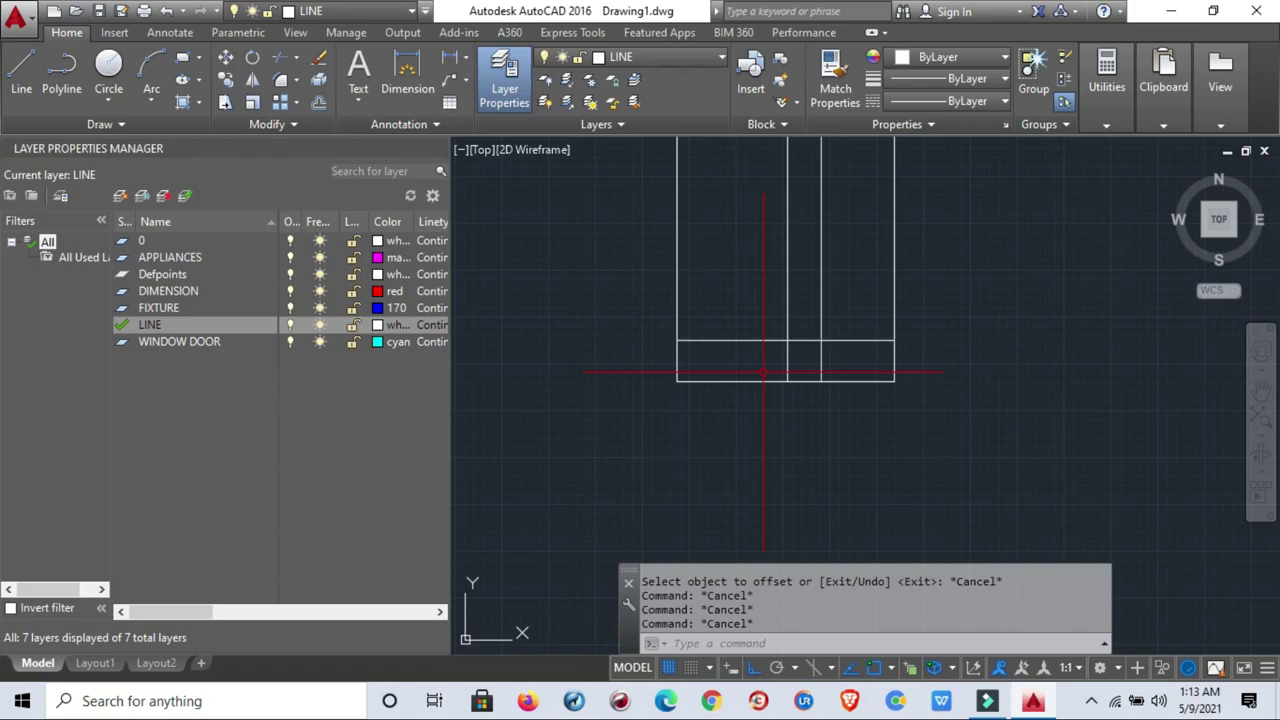
Try a 2850 offset of the bottom line, then abandon it and pan the view.
type("o")
key("Return")
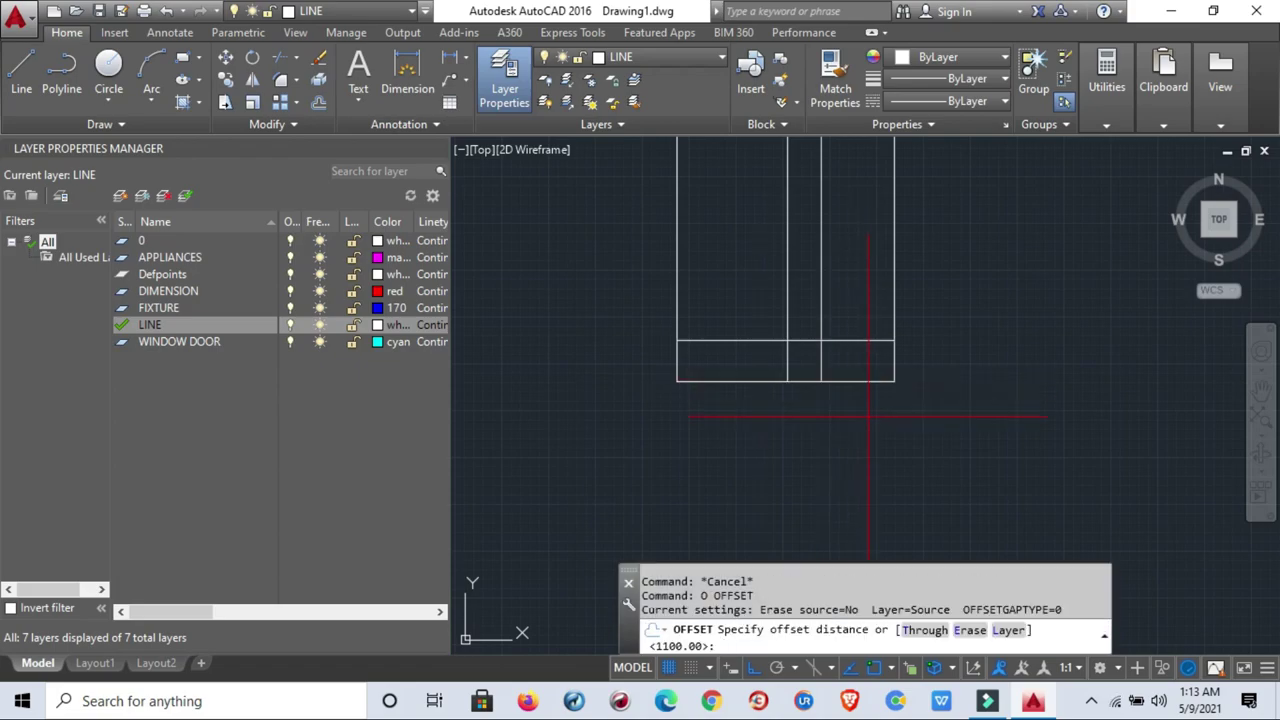
type("2850")
key("Return")
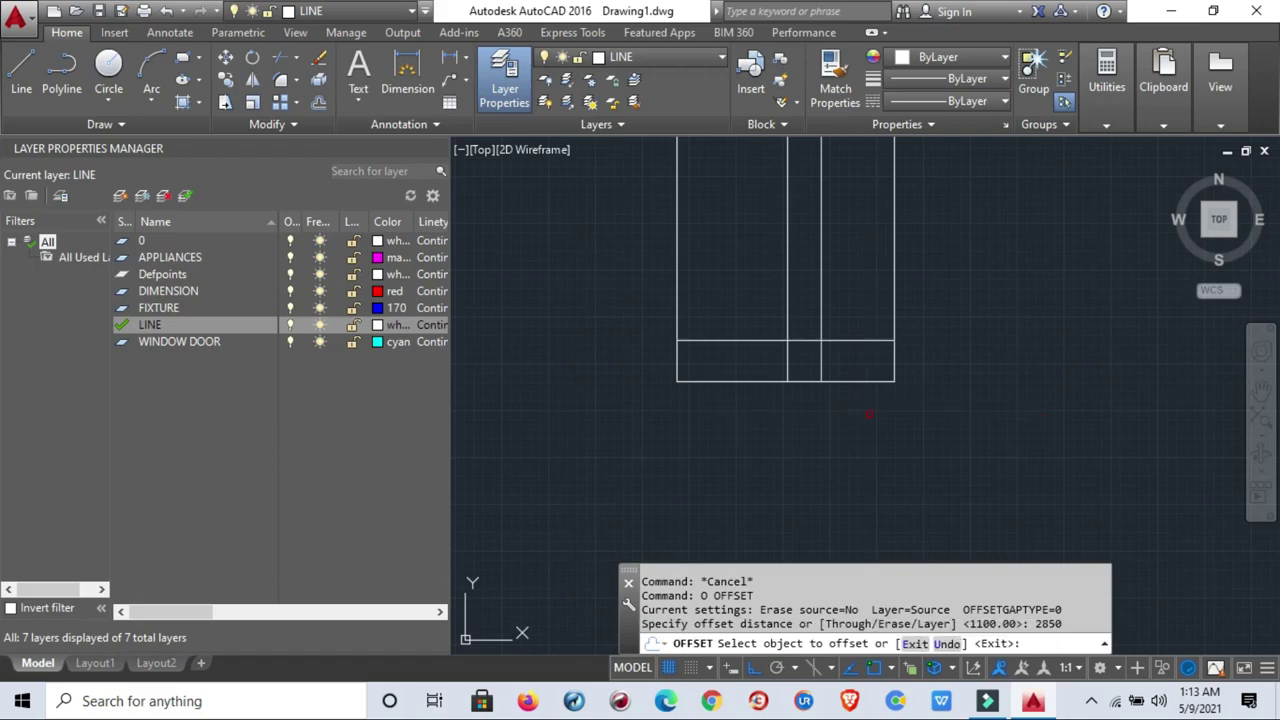
left_click(875, 381)
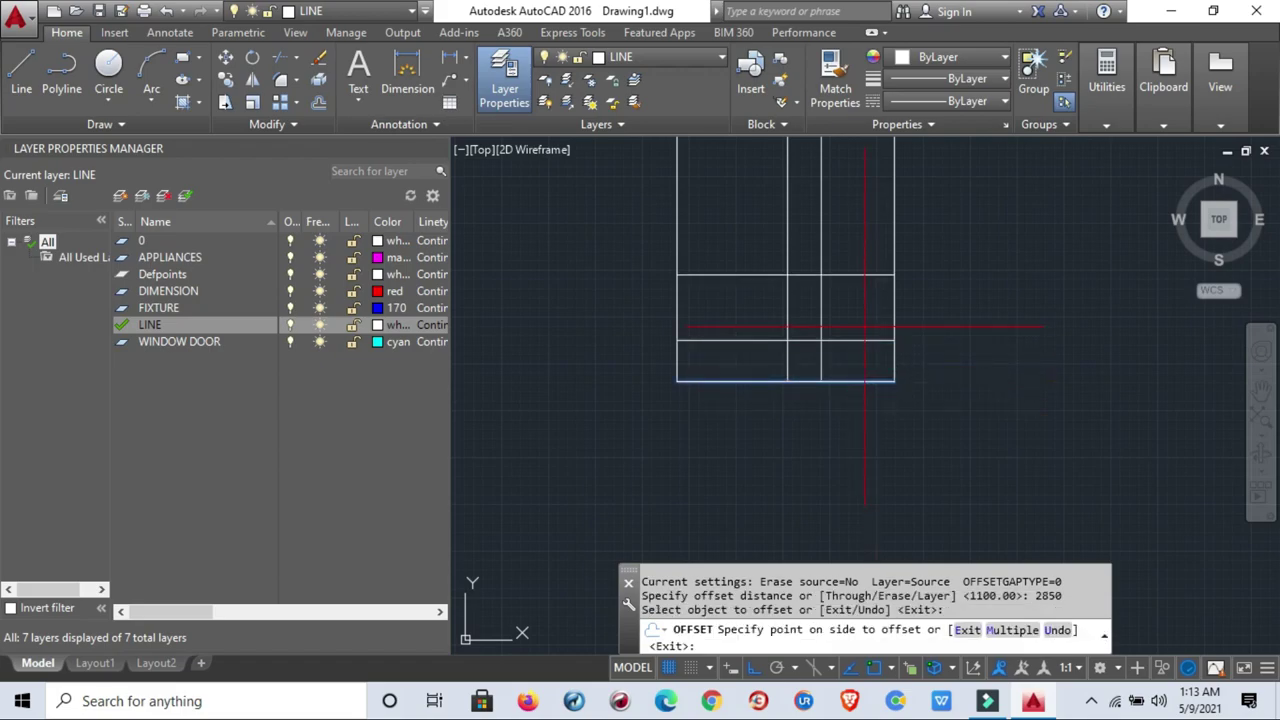
key("Escape")
middle_click_drag(864, 326, 833, 475)
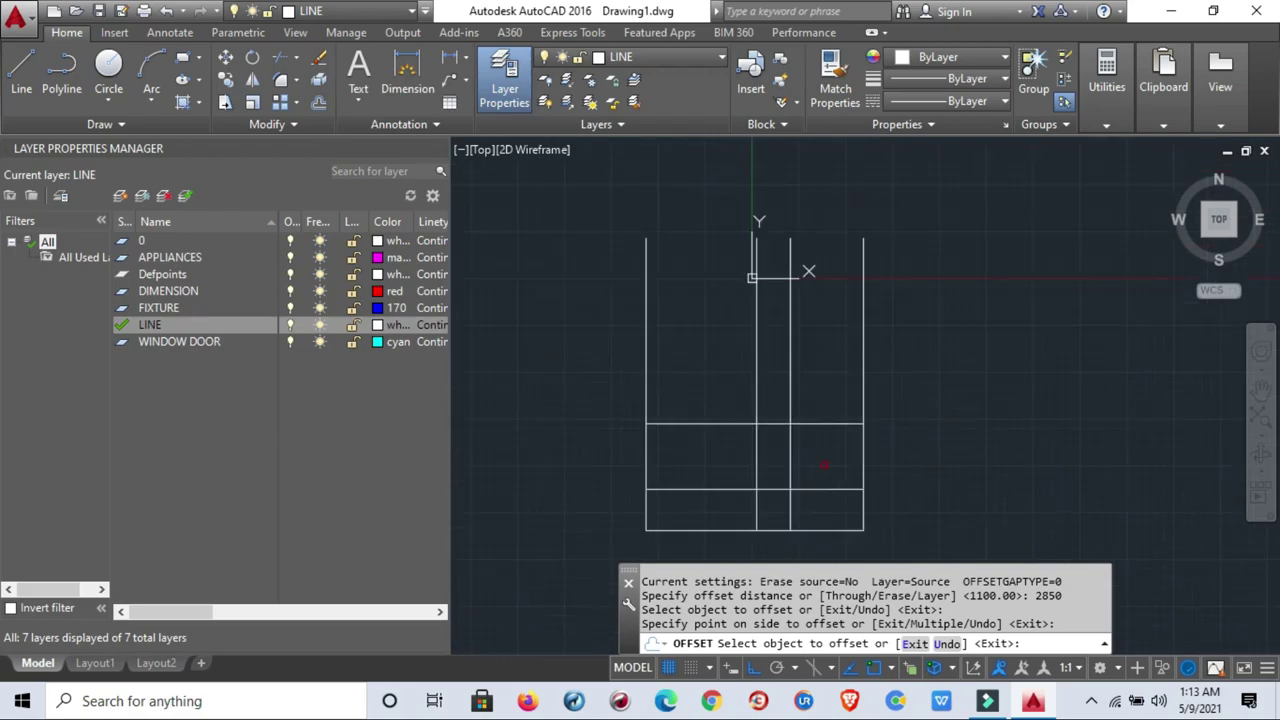
key("Escape")
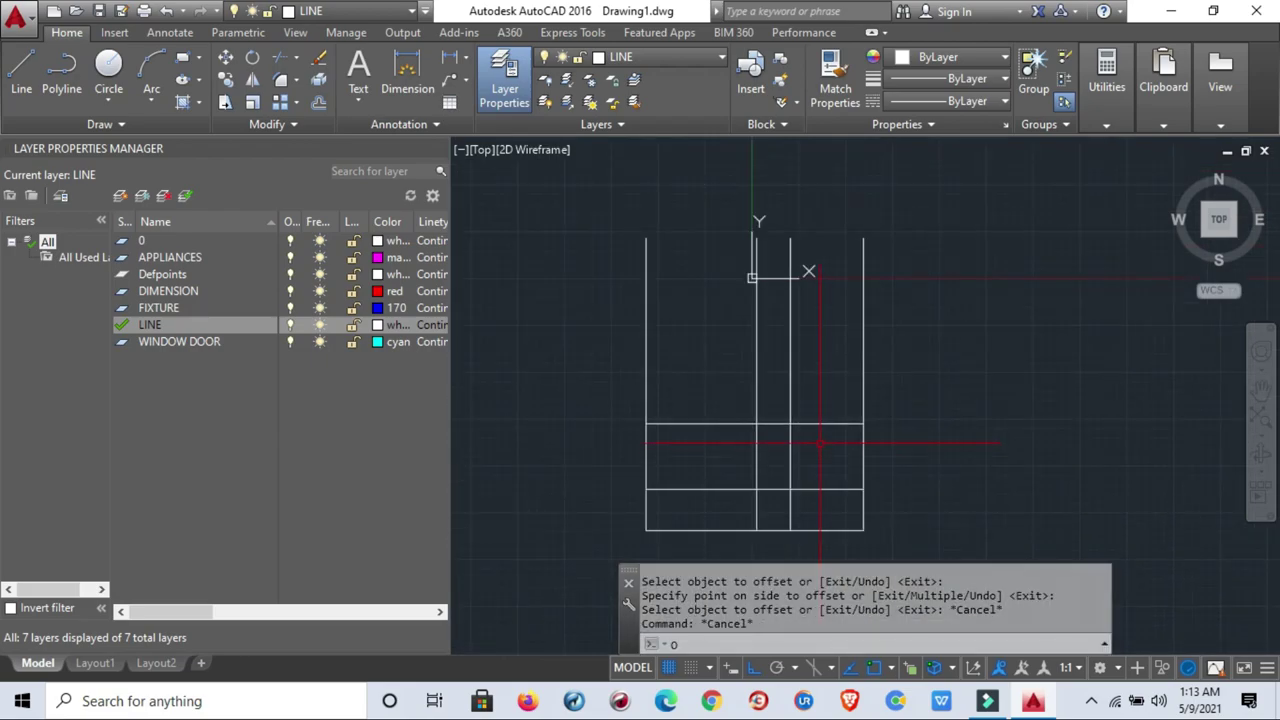
Offset the bottom horizontal line 1800 upward.
type("o")
key("Return")
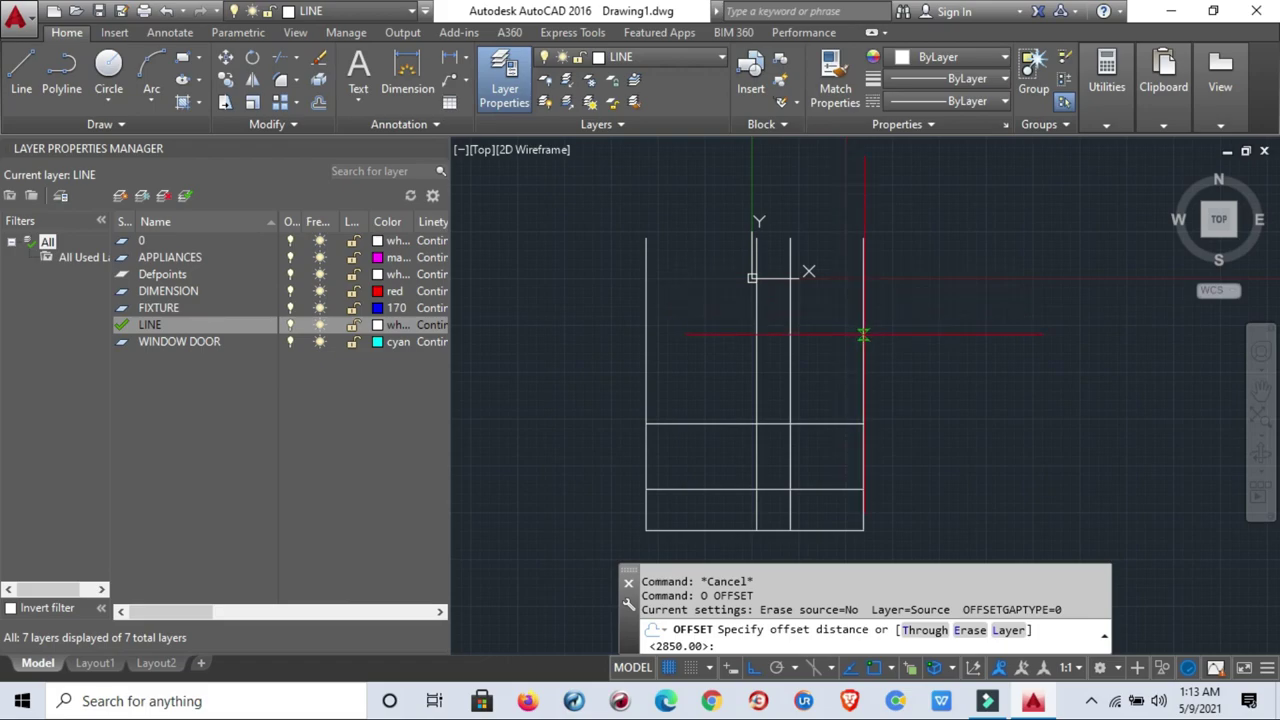
type(" 1800")
key("Return")
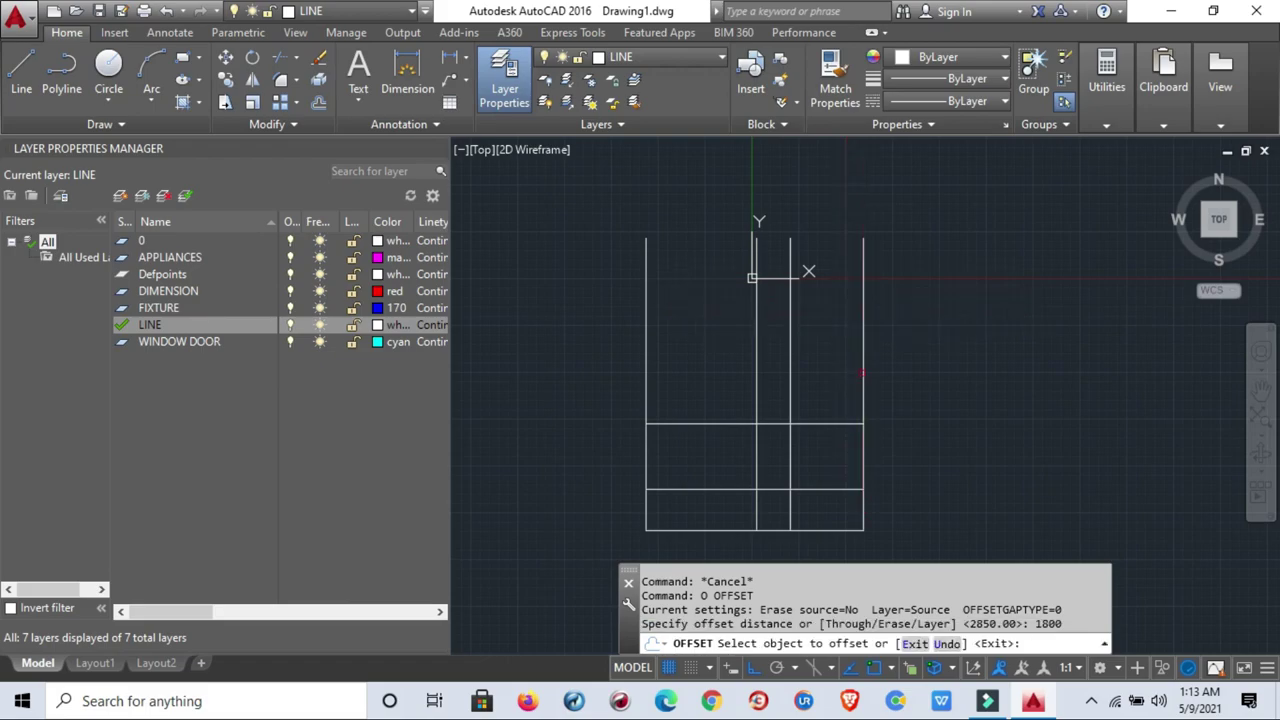
left_click(843, 424)
left_click(834, 372)
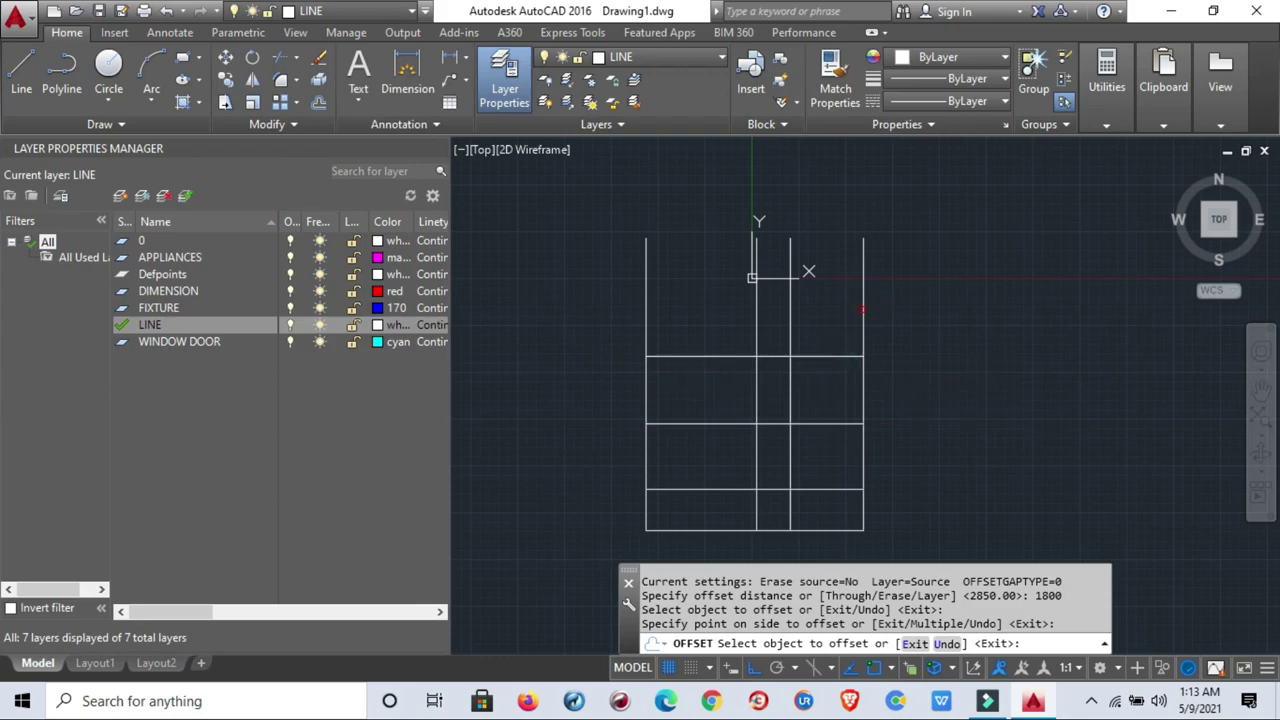
key("Escape")
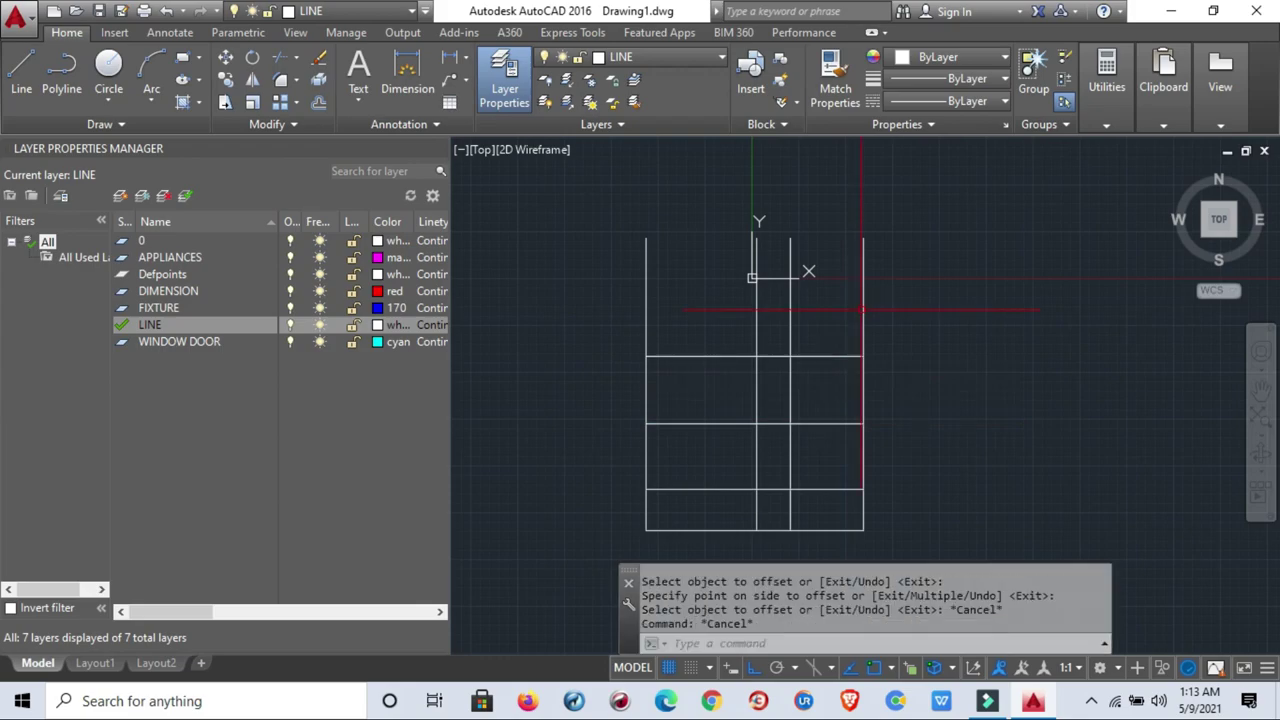
Offset the upper horizontal line 2950 upward to add a new grid line.
type("o")
key("Return")
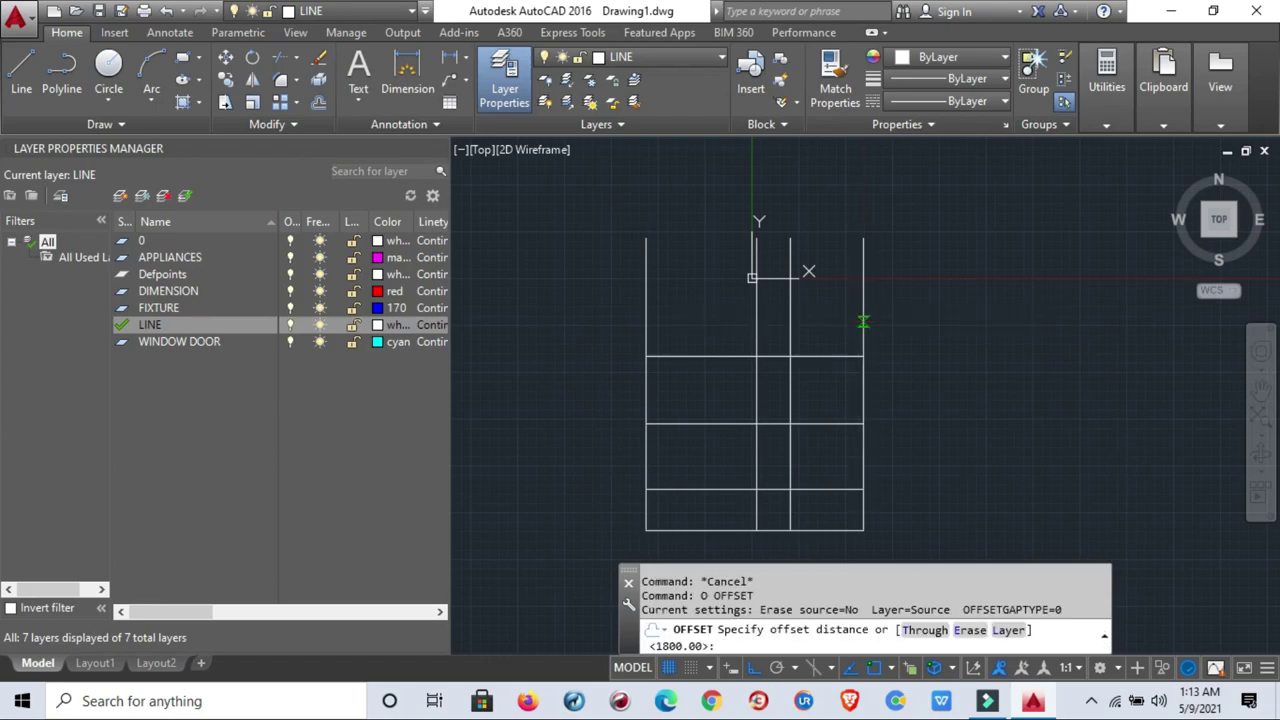
type(" 2950")
key("Return")
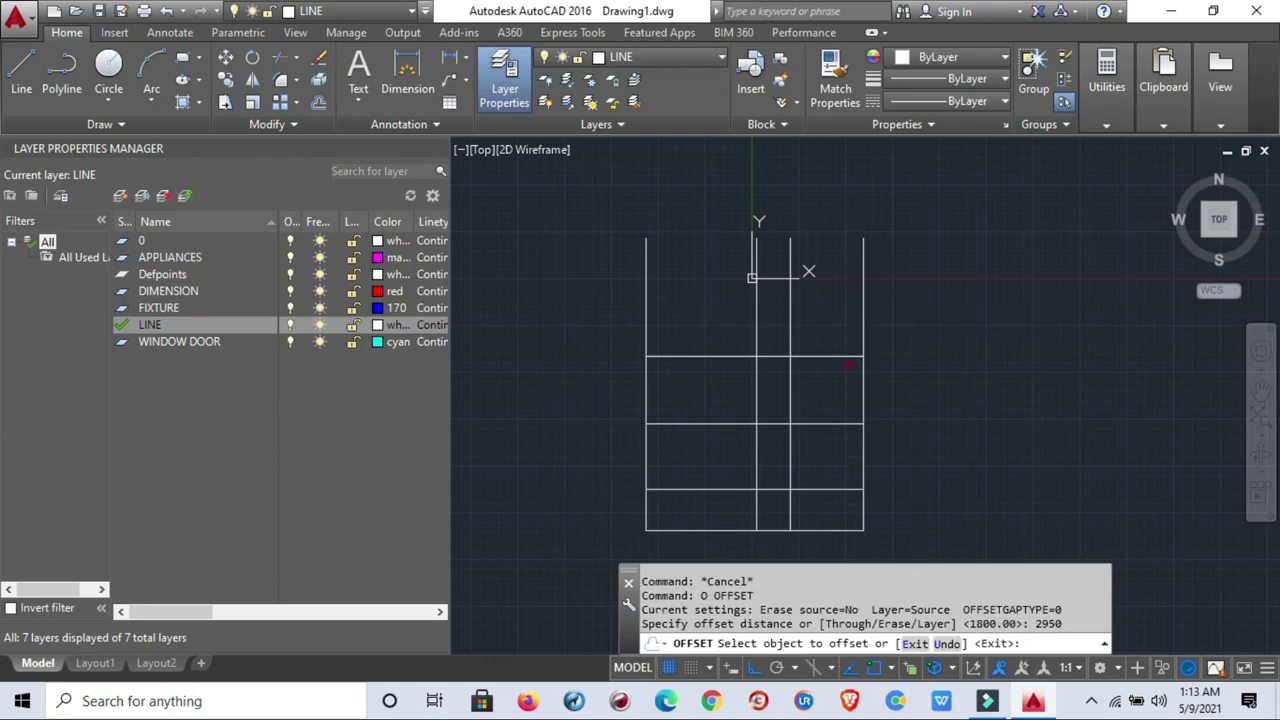
left_click(839, 355)
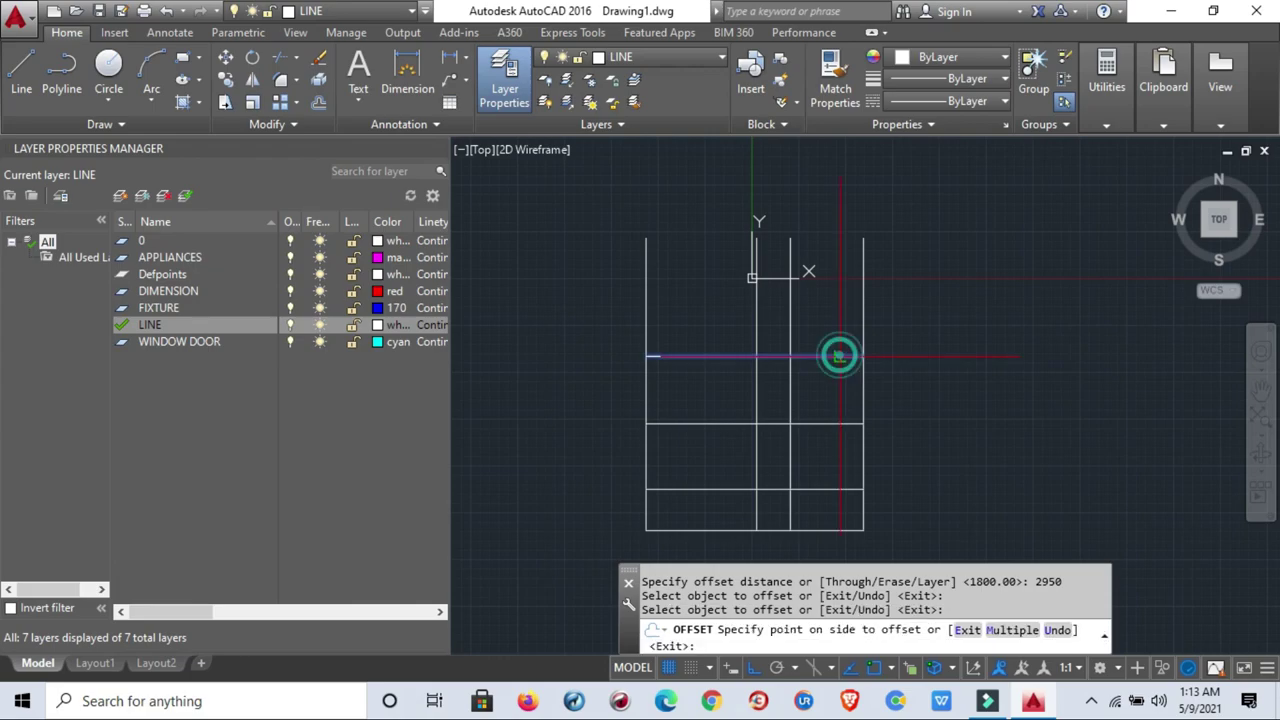
left_click(839, 307)
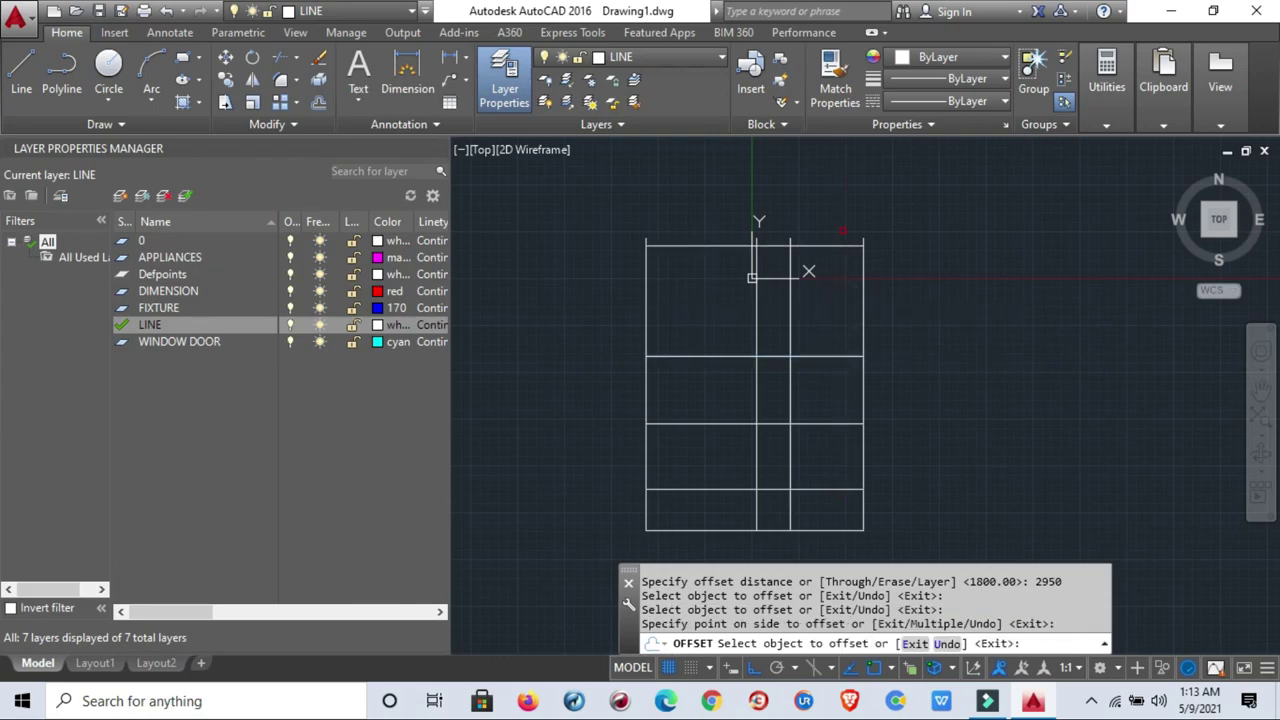
key("Escape")
scroll(938, 353, "up", 1)
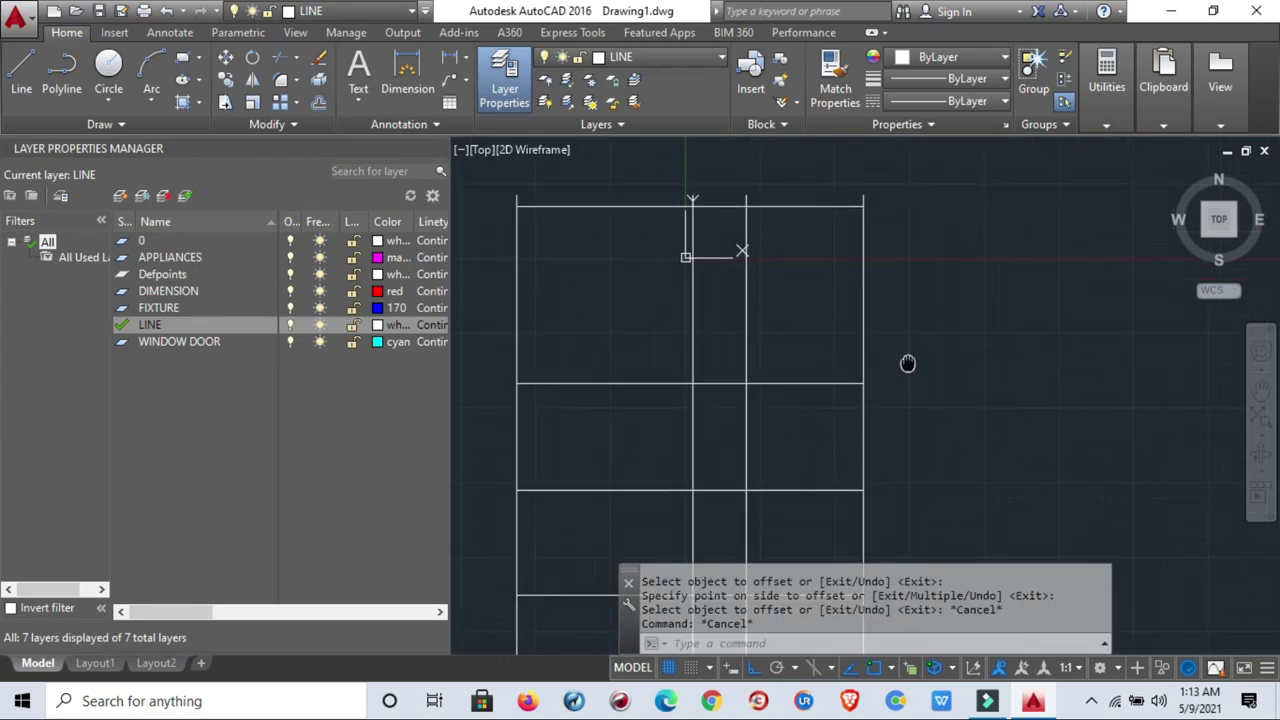
scroll(938, 353, "down", 3)
scroll(938, 353, "up", 4)
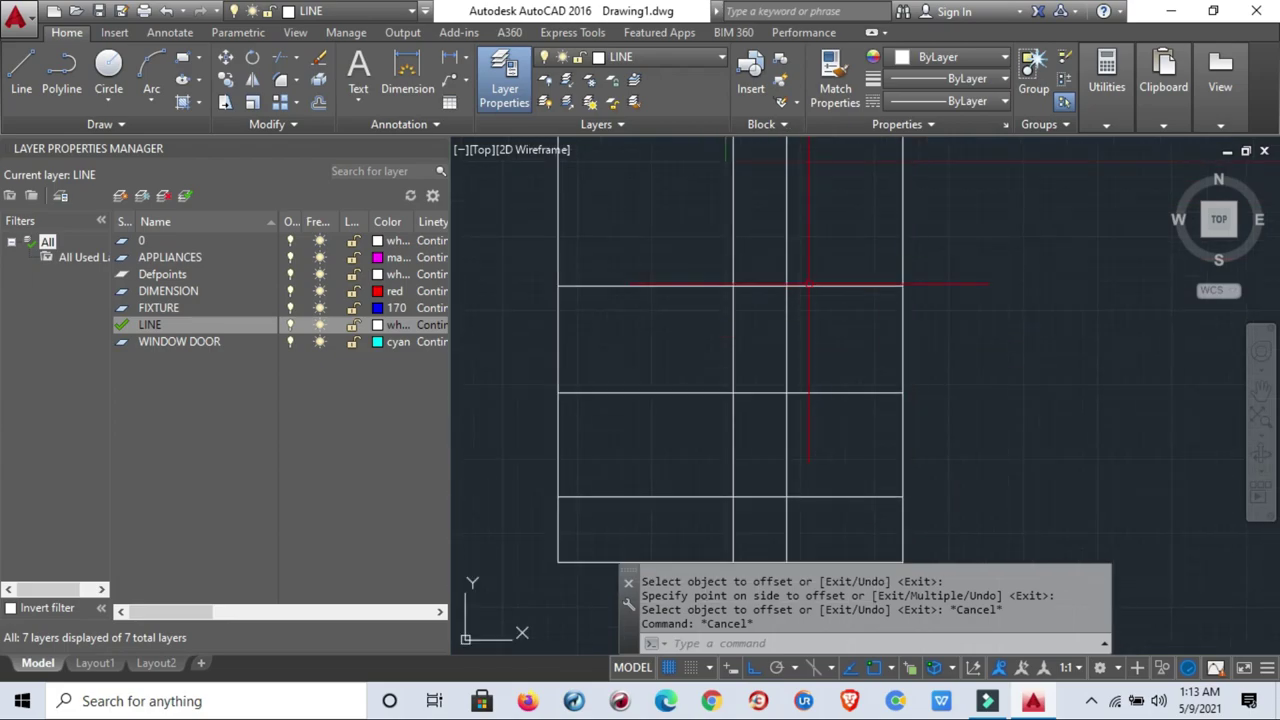
scroll(821, 290, "down", 4)
scroll(818, 287, "up", 4)
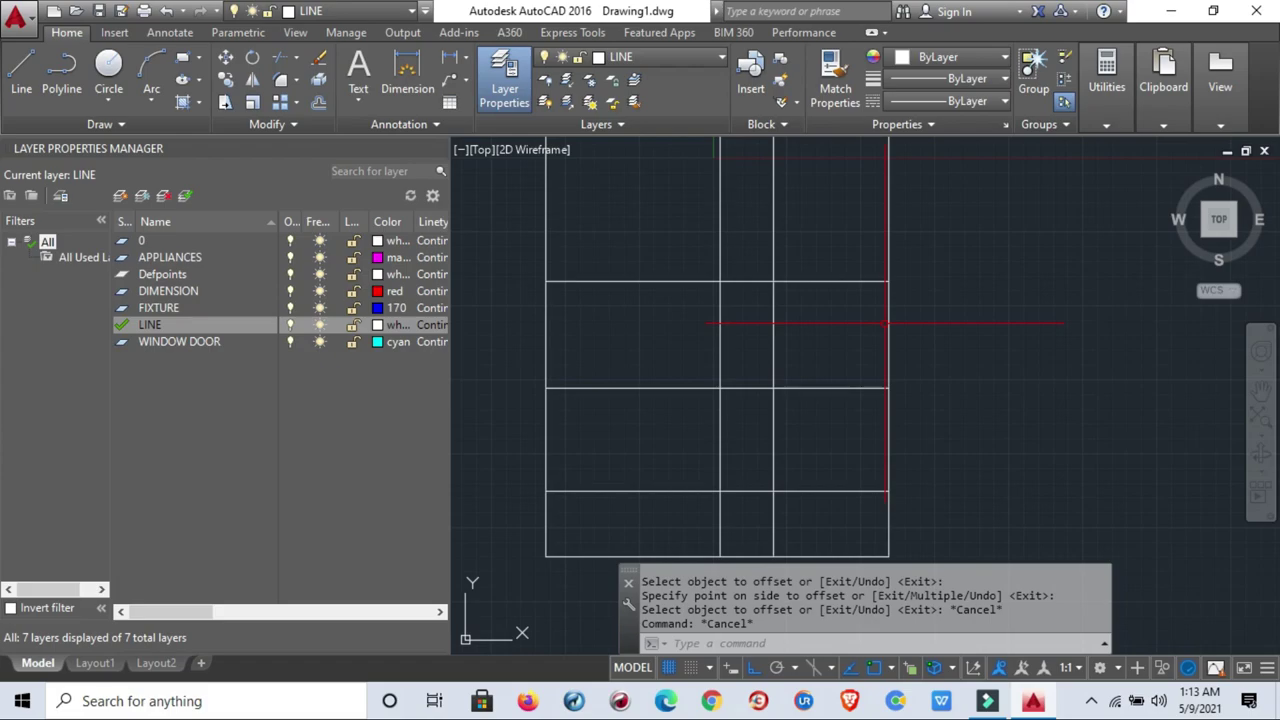
key("Escape")
key("Escape")
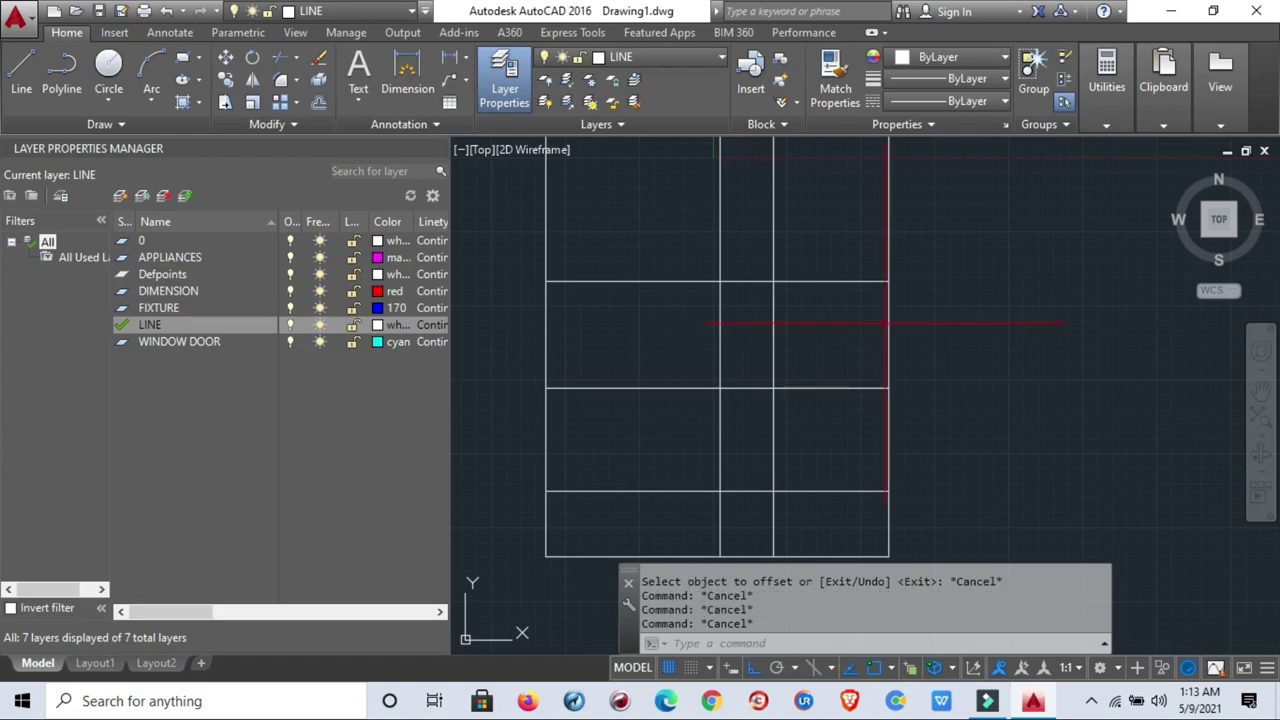
key("Escape")
type("o")
key("Return")
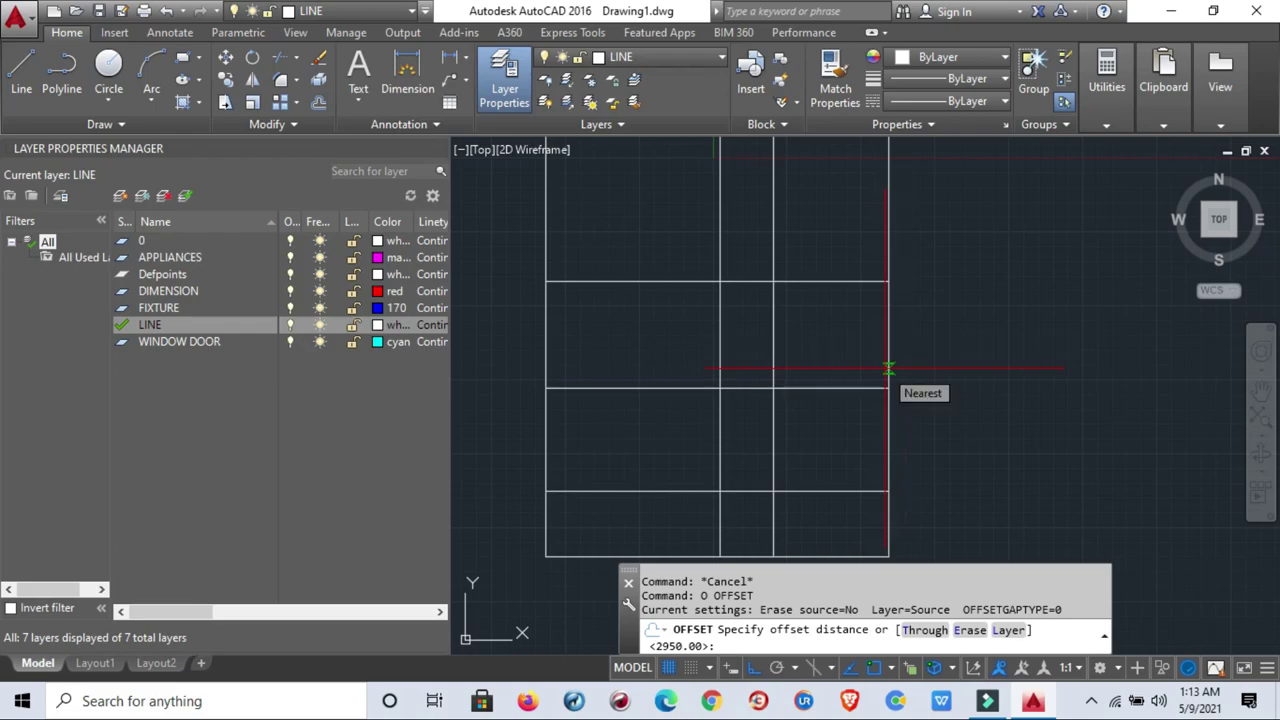
Set offset distance 100 and double the four vertical grid lines with copies on their left.
key("Escape")
type("o")
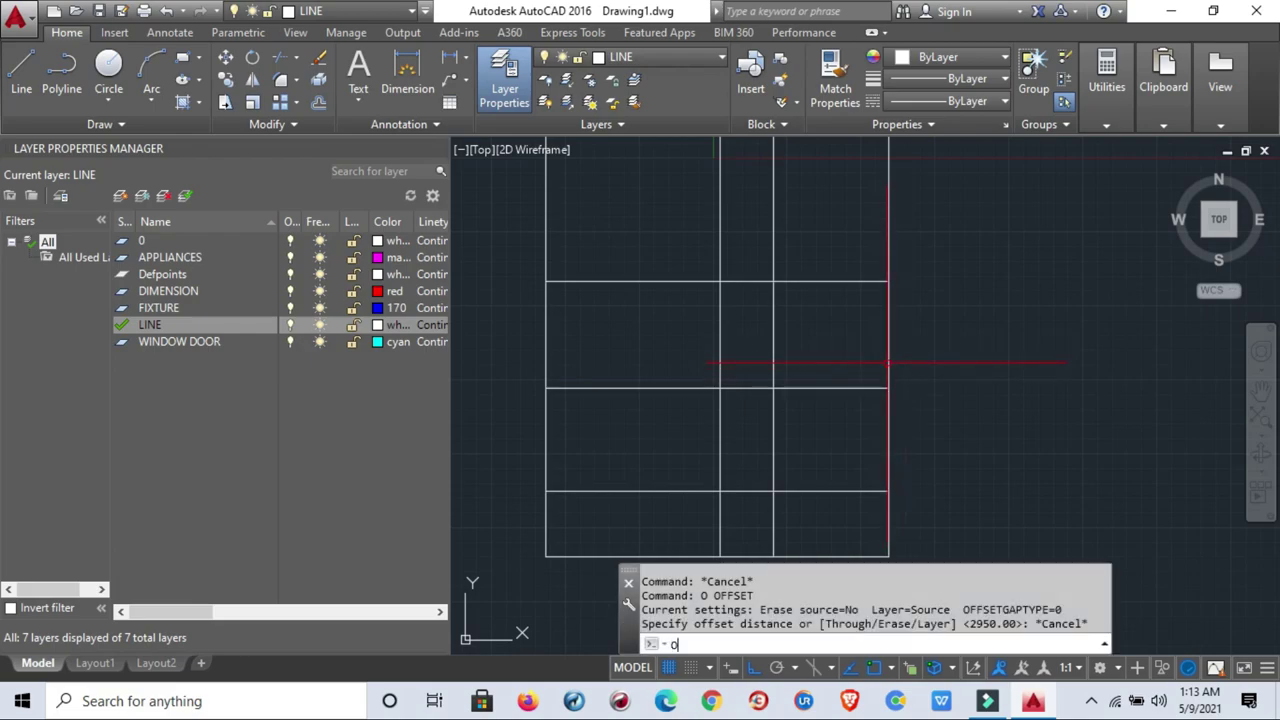
key("Return")
type("00")
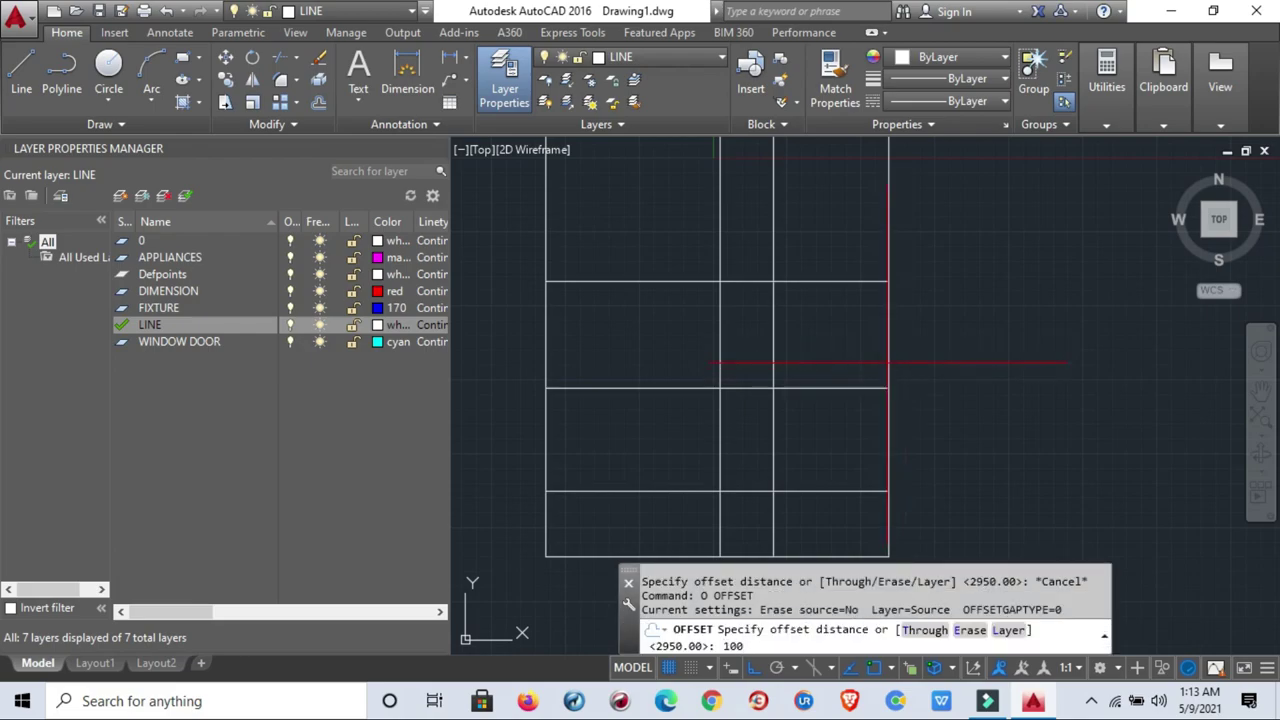
key("Return")
left_click(889, 322)
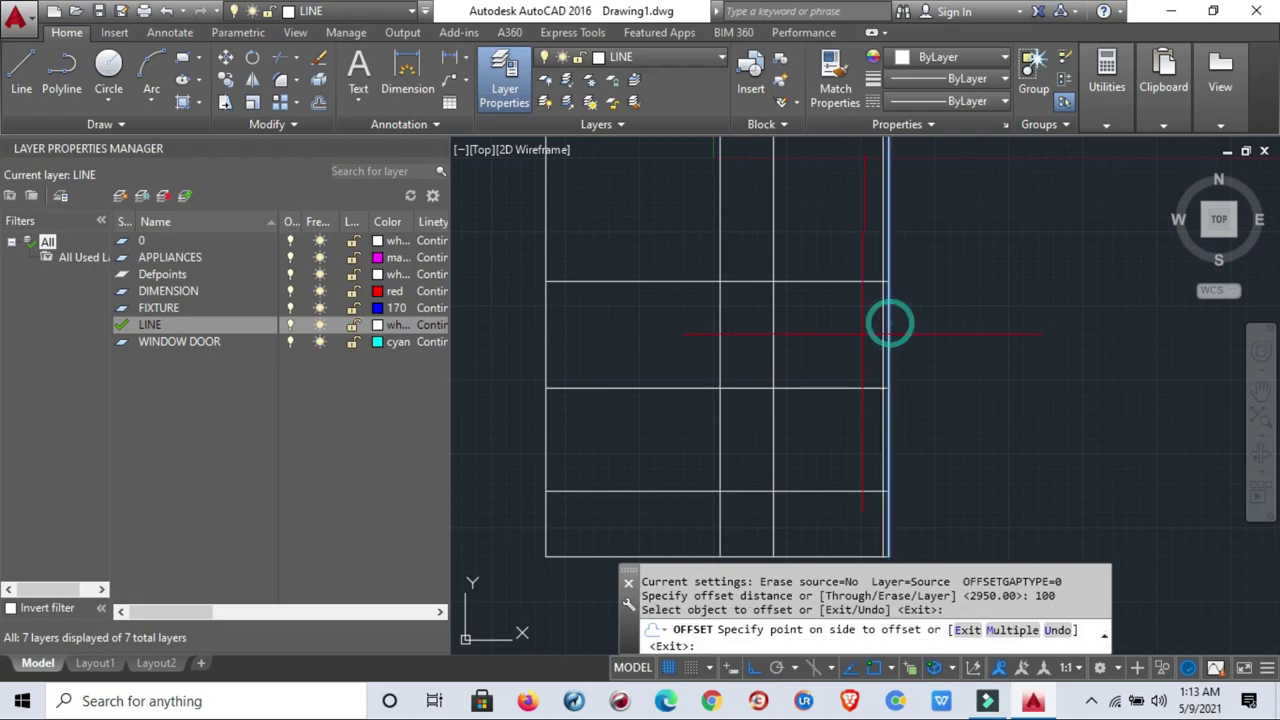
left_click(848, 336)
scroll(815, 347, "up", 2)
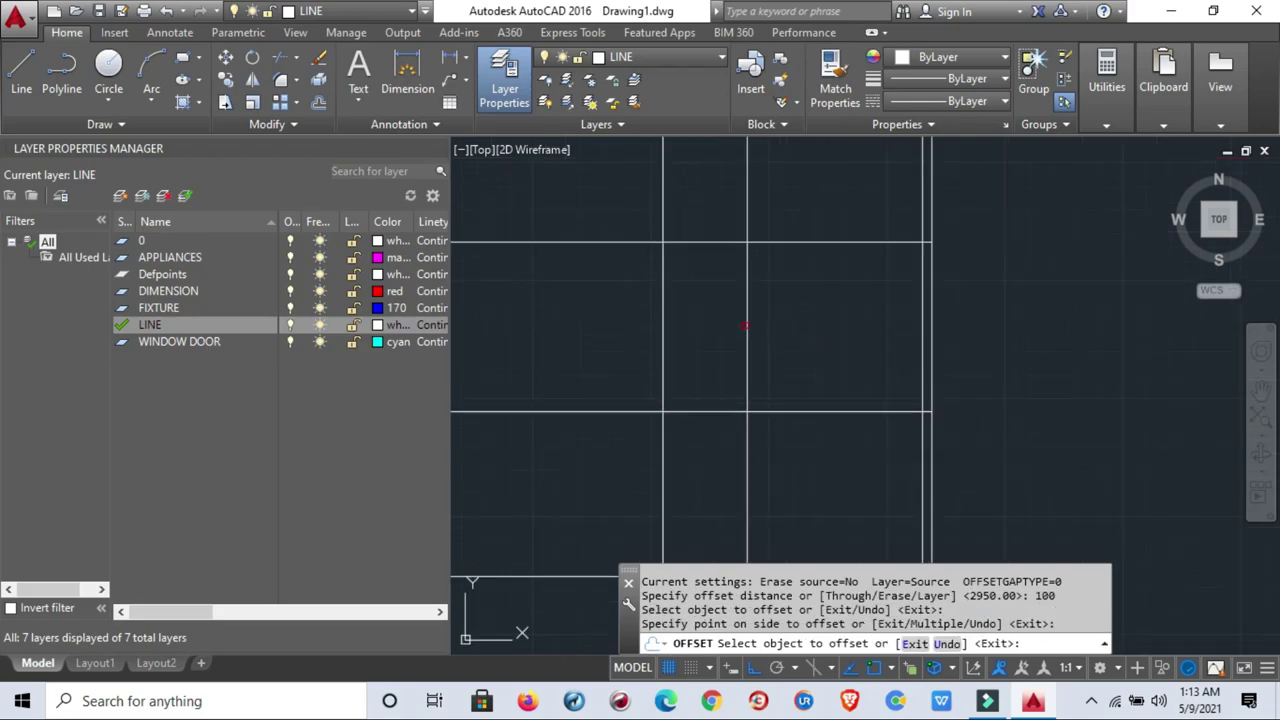
left_click(745, 325)
left_click(726, 342)
left_click(661, 328)
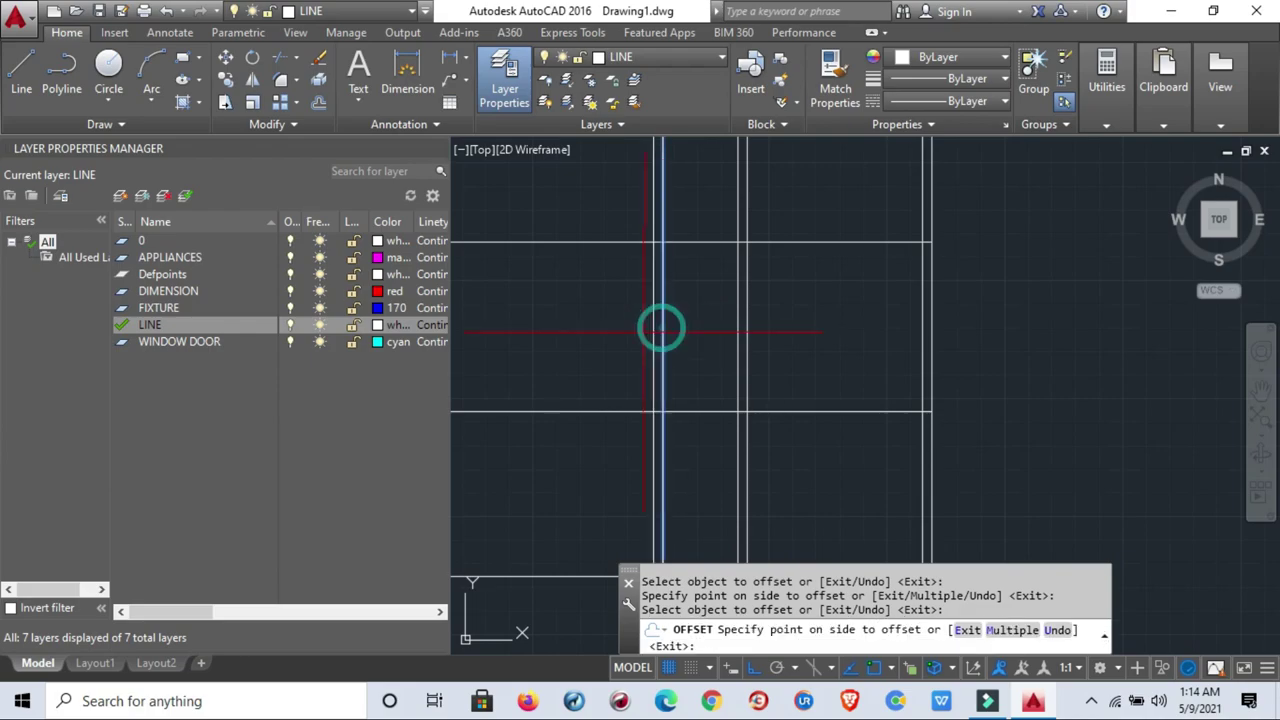
left_click(612, 337)
scroll(614, 337, "down", 3)
middle_click_drag(637, 377, 748, 377)
scroll(732, 321, "up", 3)
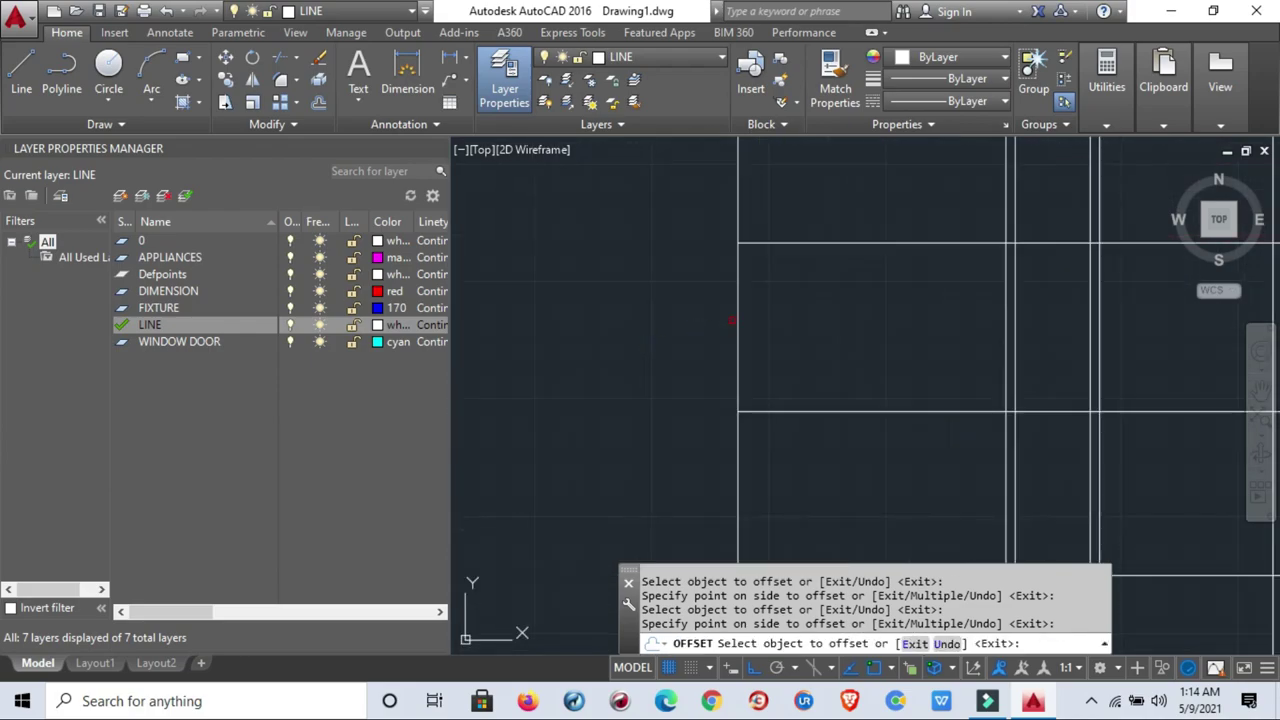
left_click(732, 320)
left_click(700, 327)
scroll(810, 285, "down", 3)
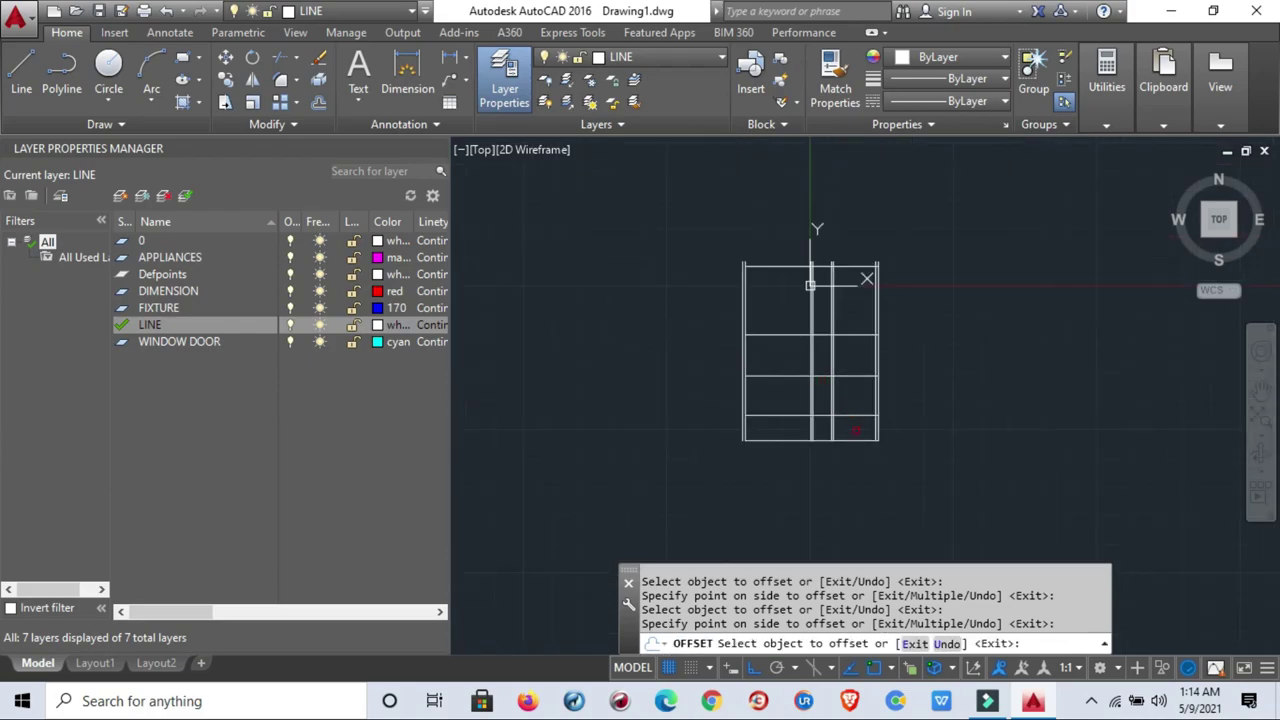
scroll(856, 430, "up", 3)
Double the five horizontal grid lines with 100-unit parallel copies.
left_click(856, 460)
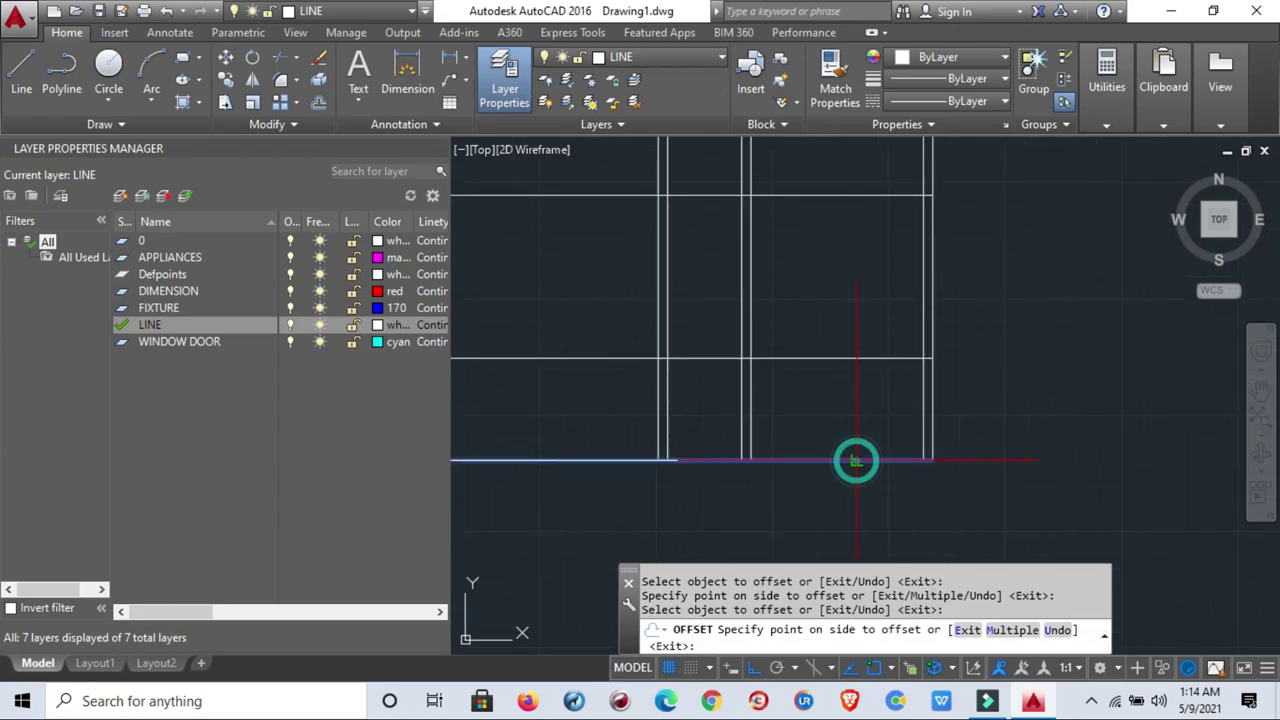
left_click(846, 420)
left_click(846, 357)
left_click(843, 323)
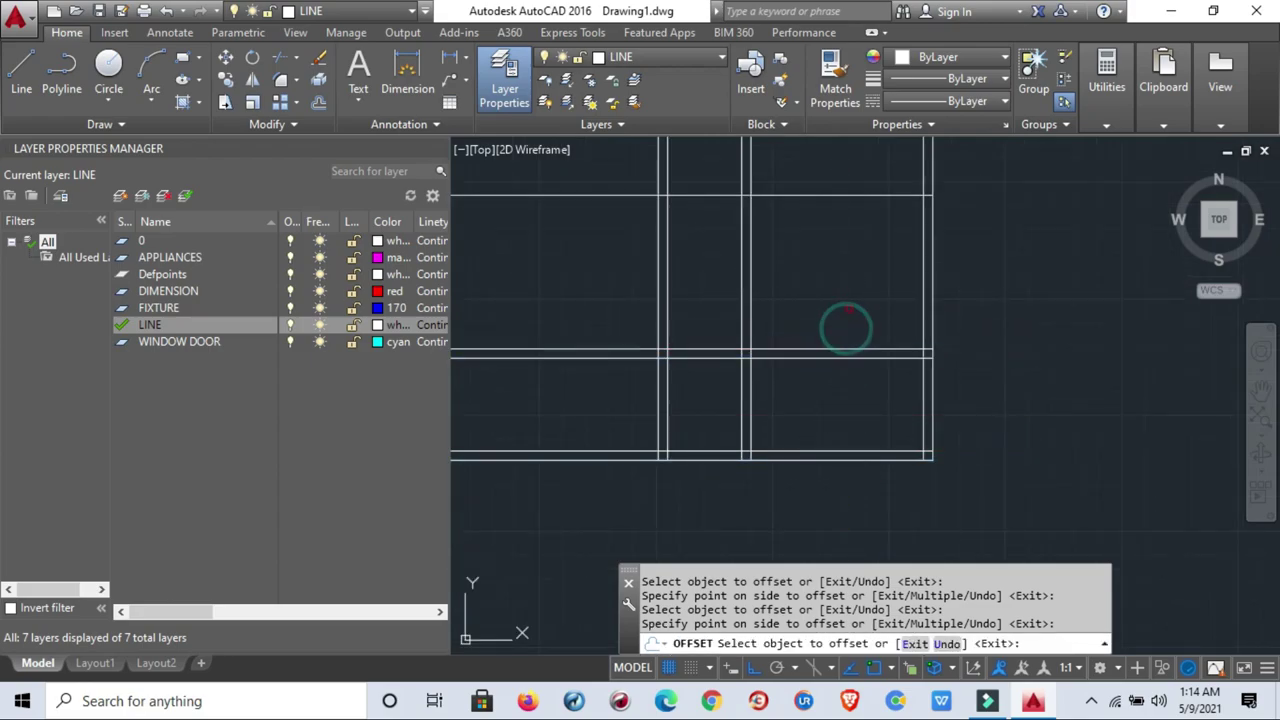
middle_click_drag(843, 323, 910, 448)
left_click(897, 366)
left_click(897, 326)
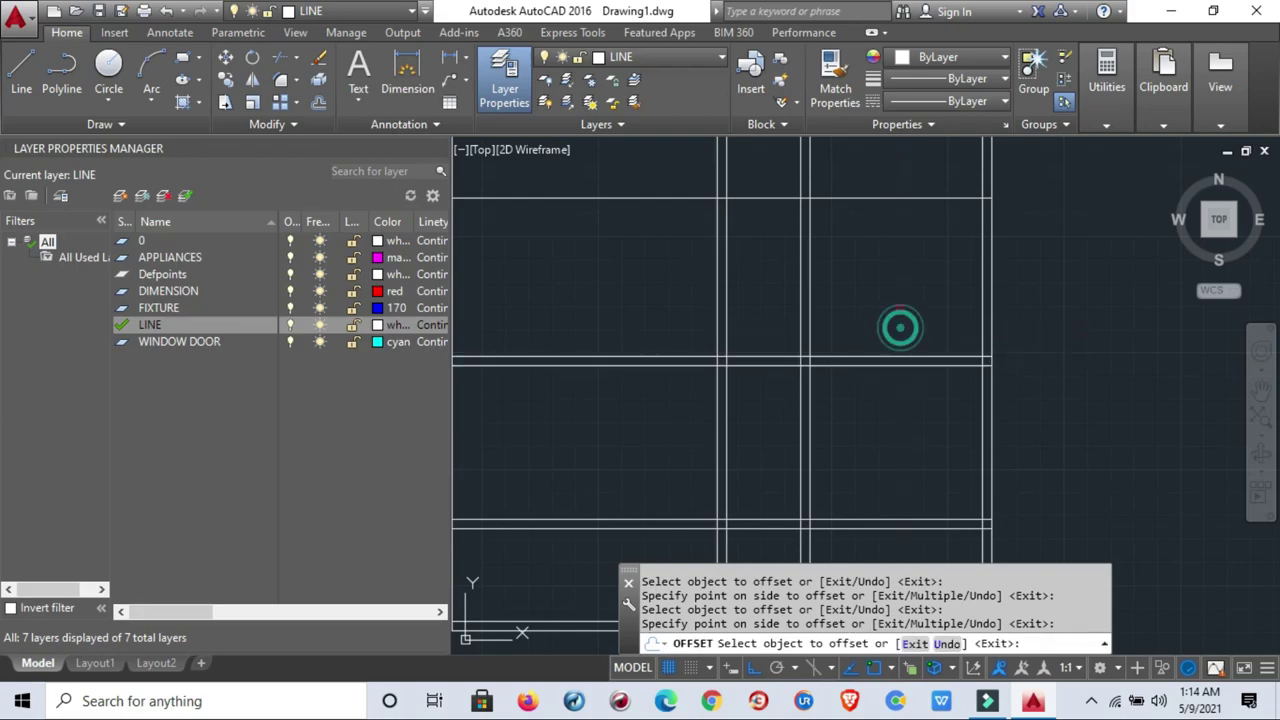
middle_click_drag(897, 326, 937, 333)
left_click(934, 332)
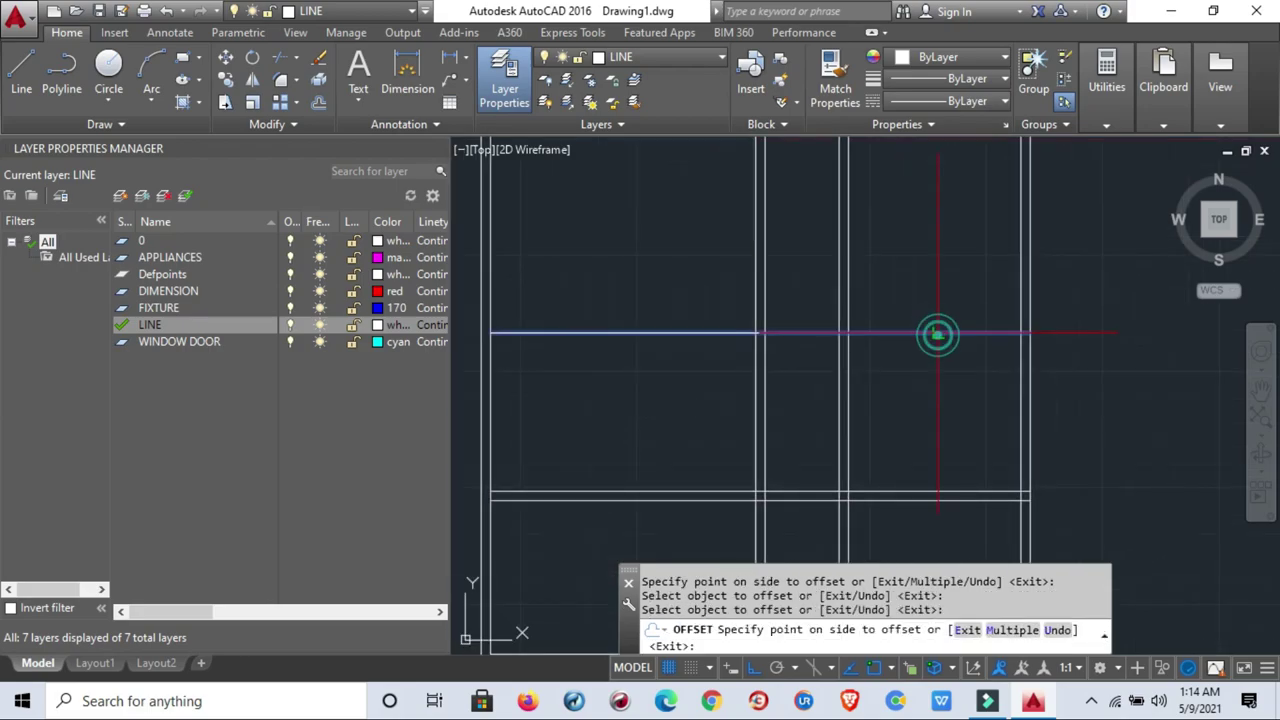
left_click(929, 294)
scroll(933, 258, "down", 5)
scroll(884, 259, "up", 5)
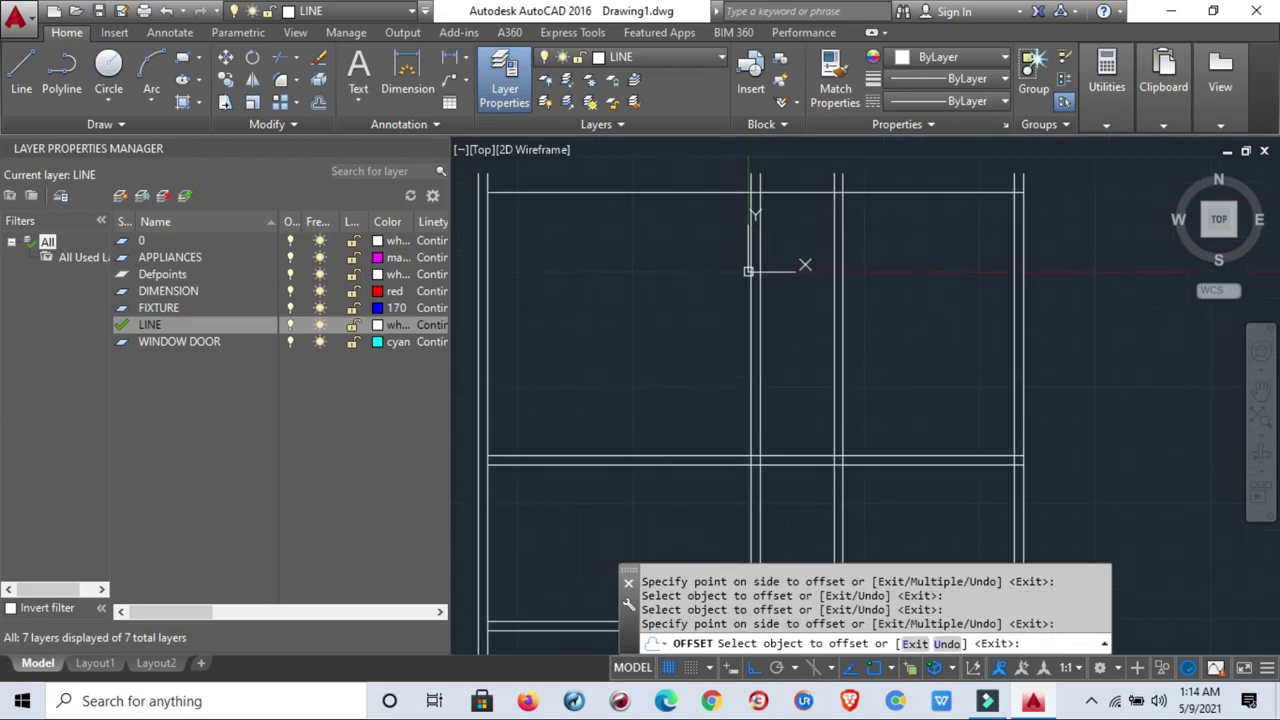
left_click(929, 194)
left_click(931, 180)
scroll(931, 180, "down", 3)
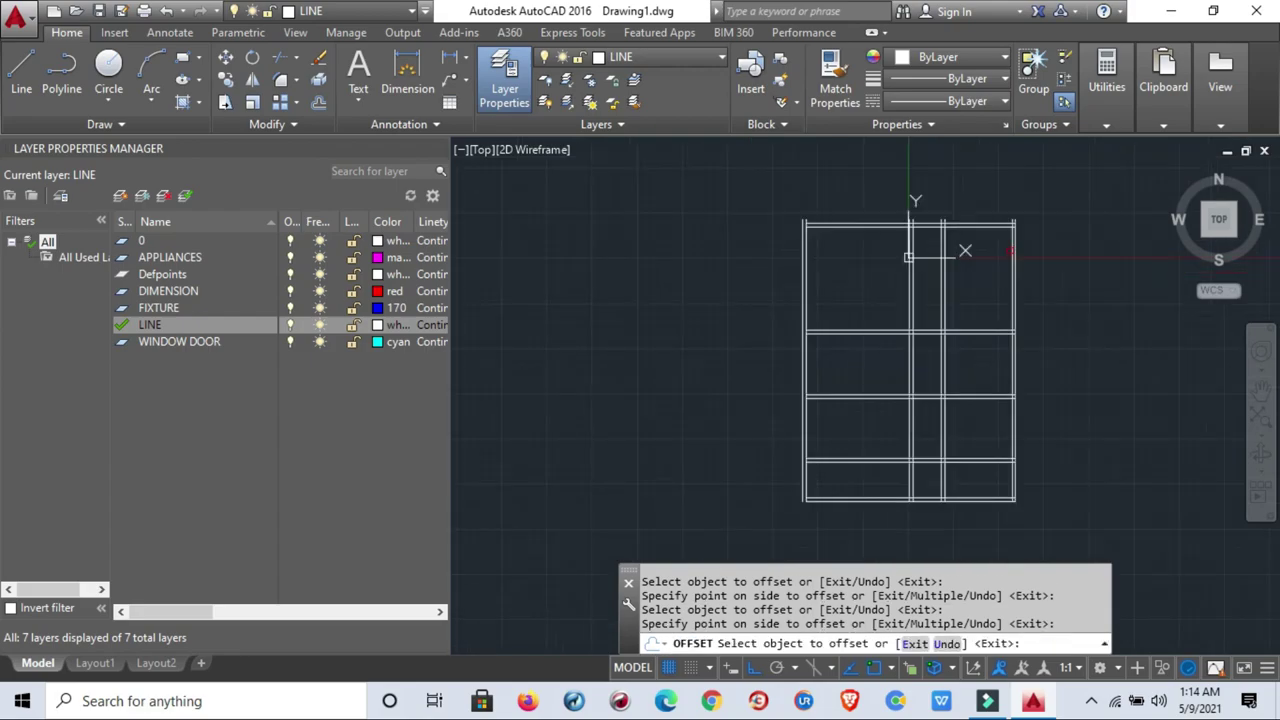
scroll(1010, 252, "up", 2)
key("Escape")
scroll(1008, 250, "up", 3)
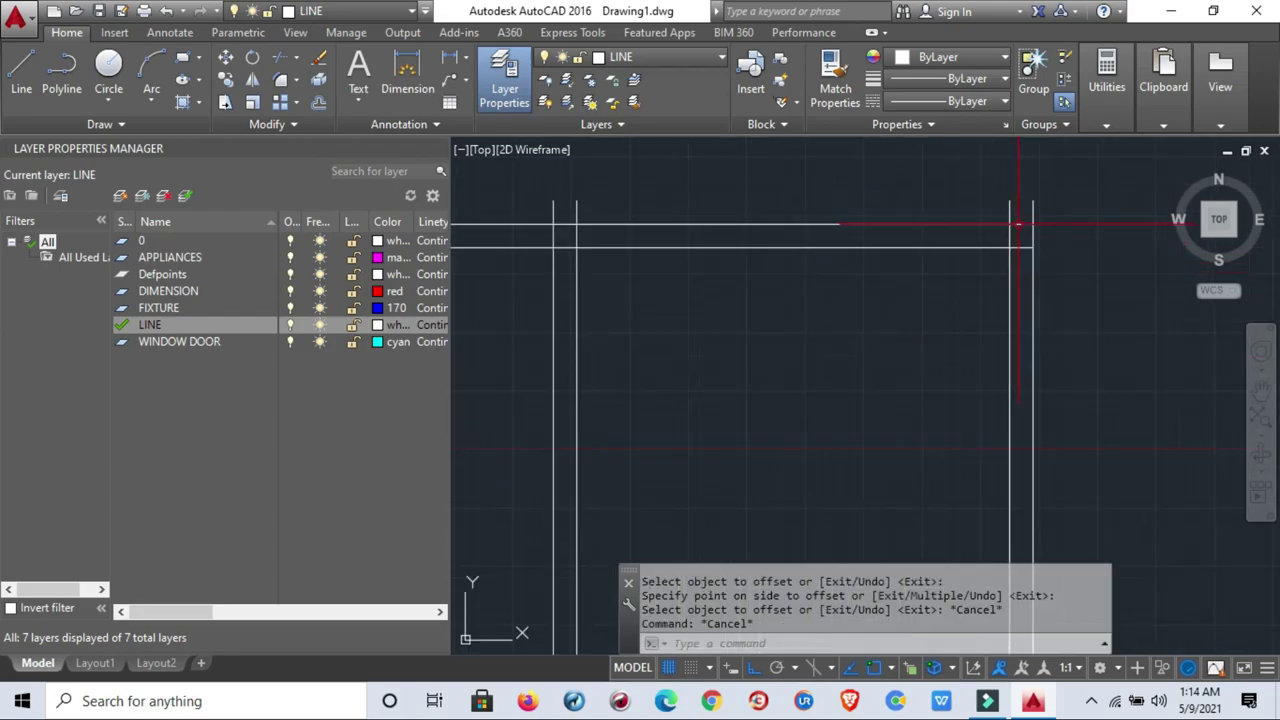
type("Ttr")
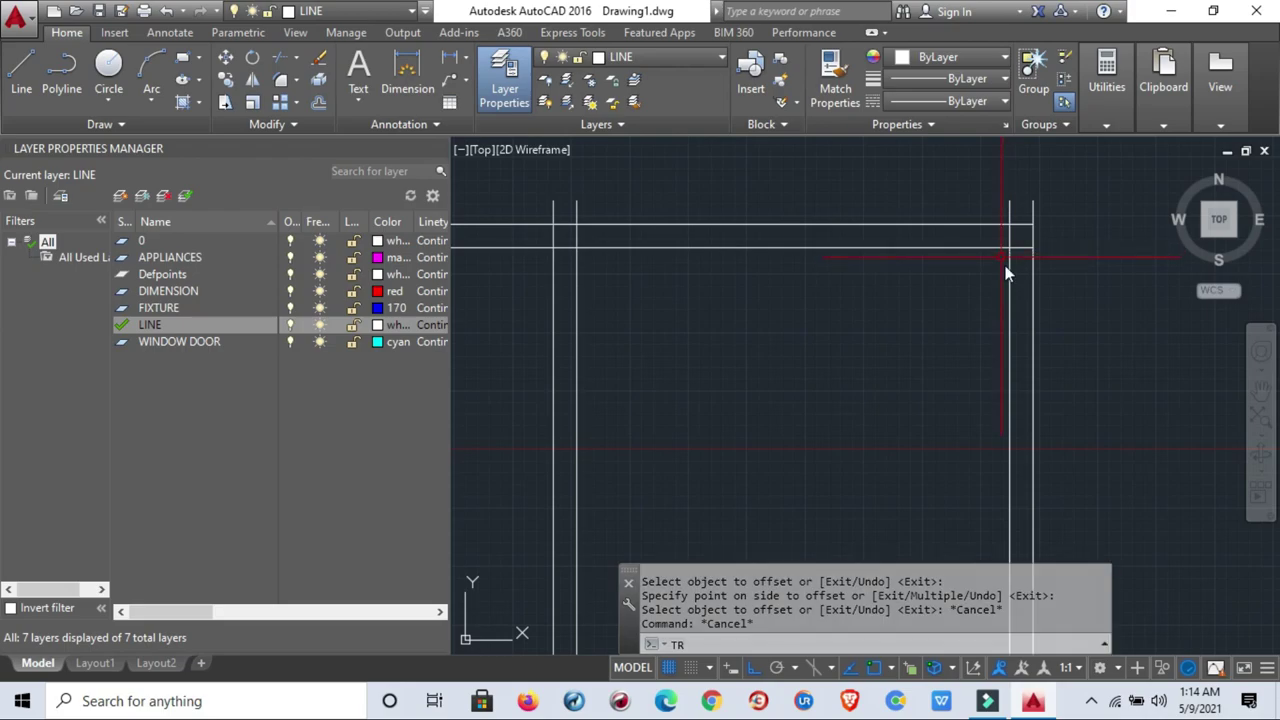
key("Return")
key("Return")
scroll(1017, 215, "up", 3)
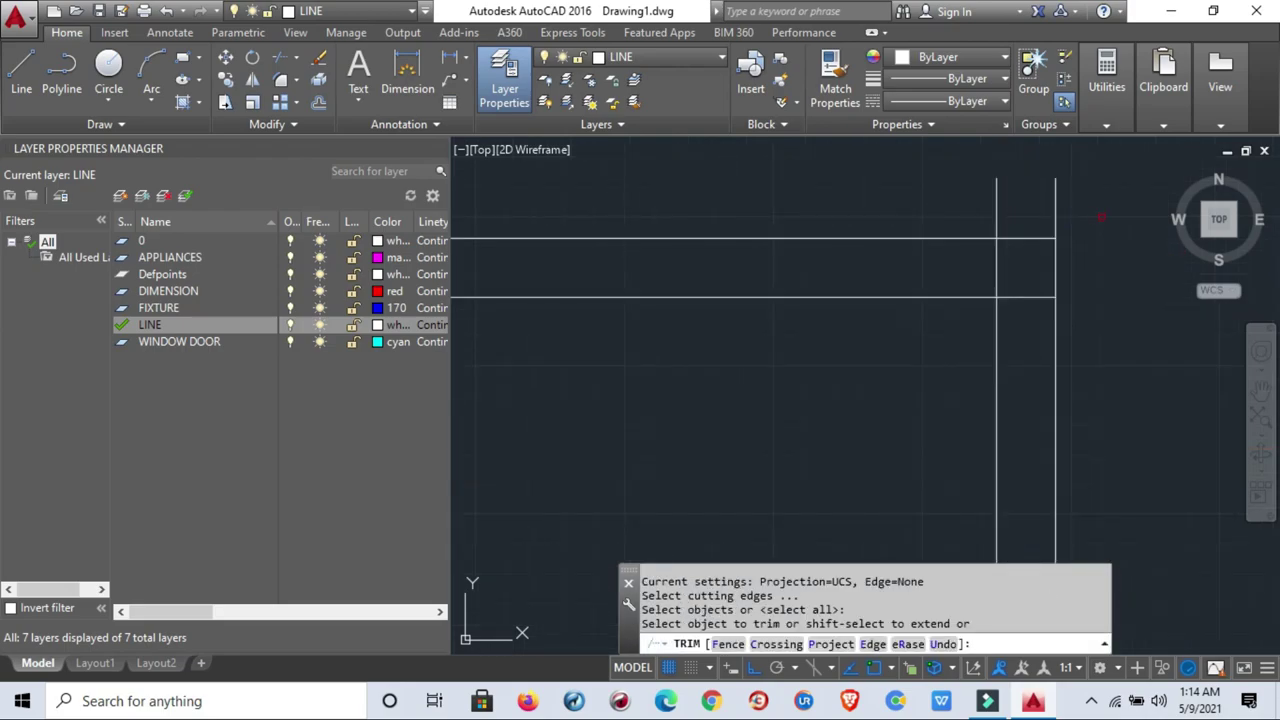
left_click(1103, 216)
left_click(943, 200)
scroll(586, 366, "down", 3)
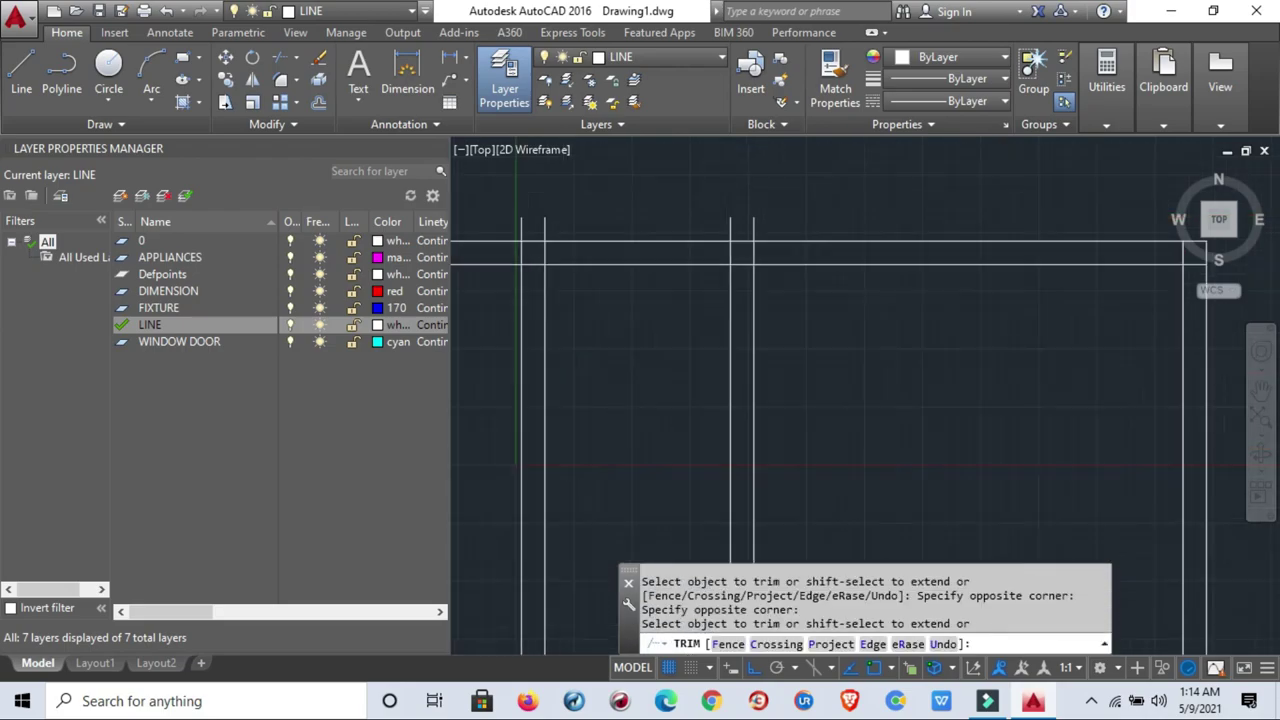
scroll(865, 225, "up", 2)
left_click(865, 225)
left_click(777, 226)
left_click(777, 226)
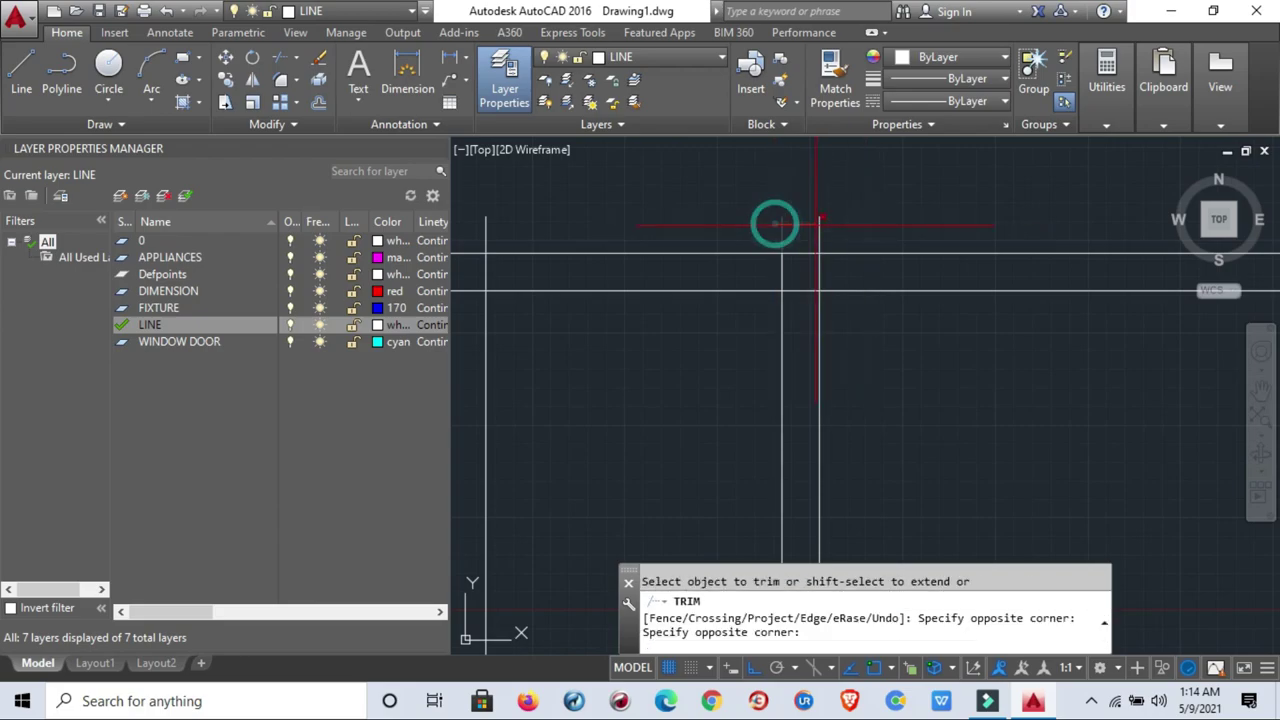
left_click(834, 231)
middle_click_drag(665, 271, 957, 280)
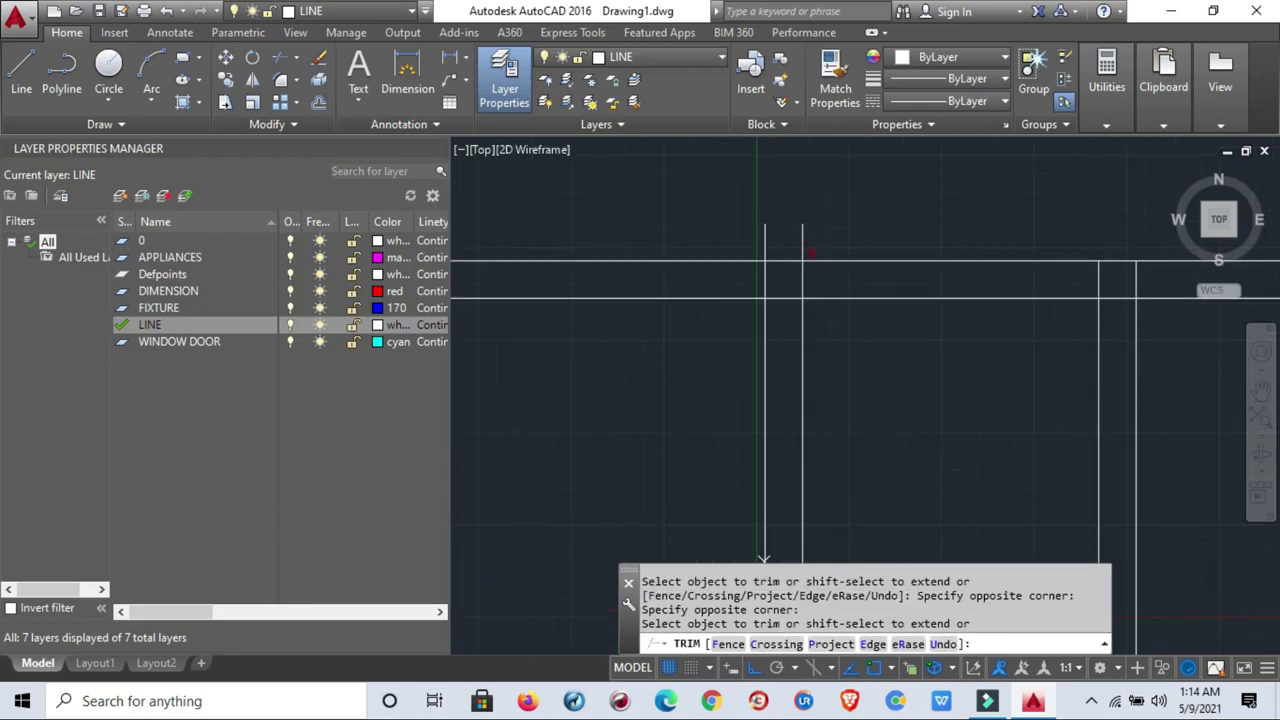
left_click(821, 242)
left_click(748, 229)
scroll(834, 300, "down", 2)
scroll(586, 243, "up", 2)
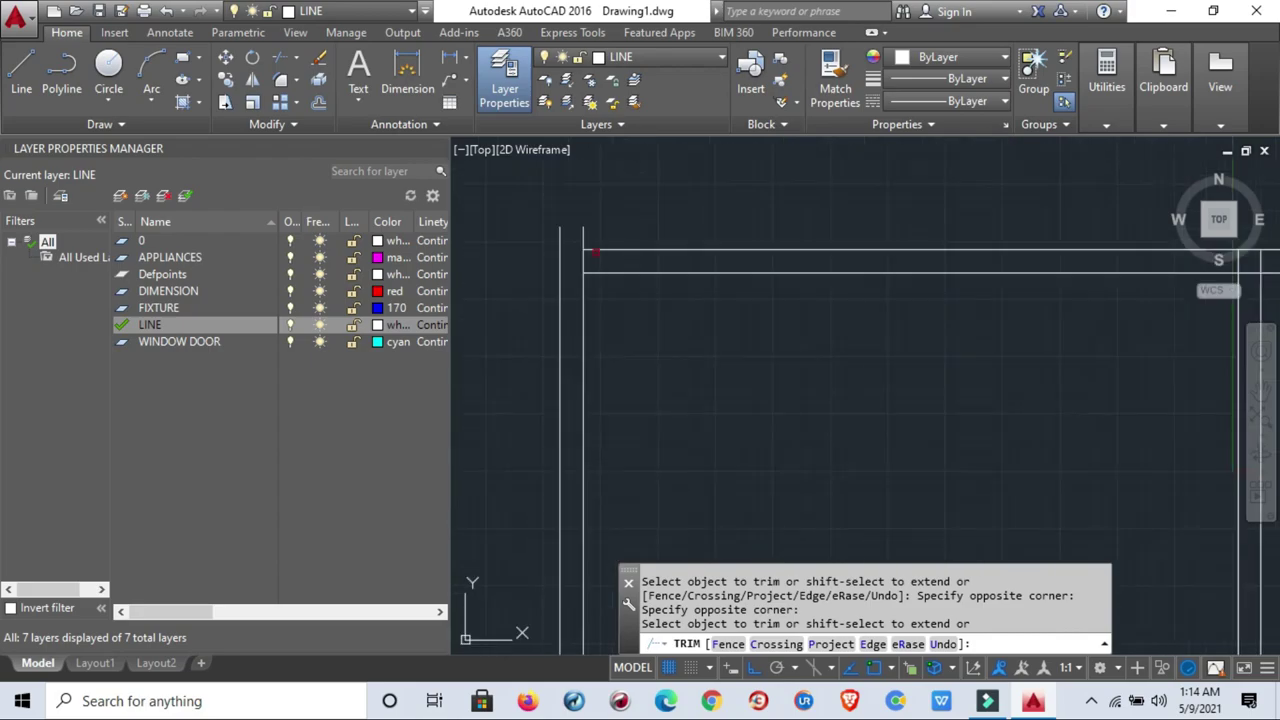
left_click(586, 243)
middle_click_drag(540, 245, 625, 241)
left_click(688, 227)
left_click(640, 218)
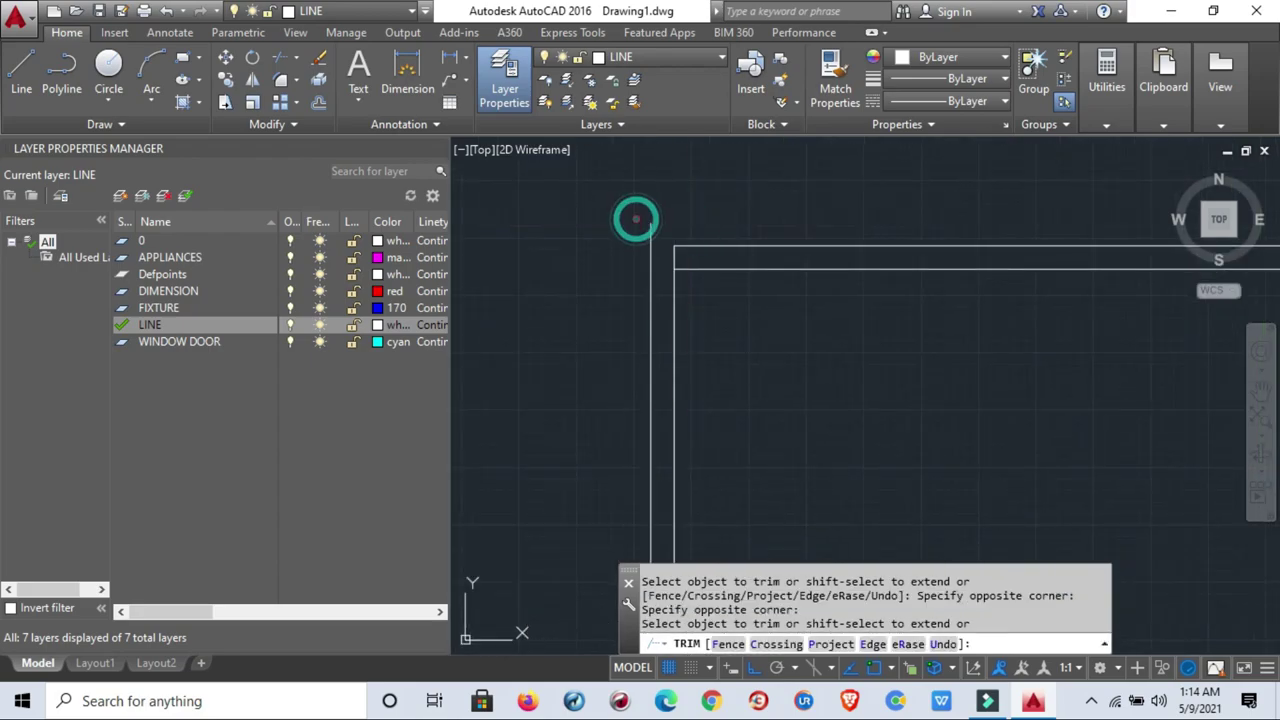
key("Escape")
middle_click_drag(593, 236, 642, 242)
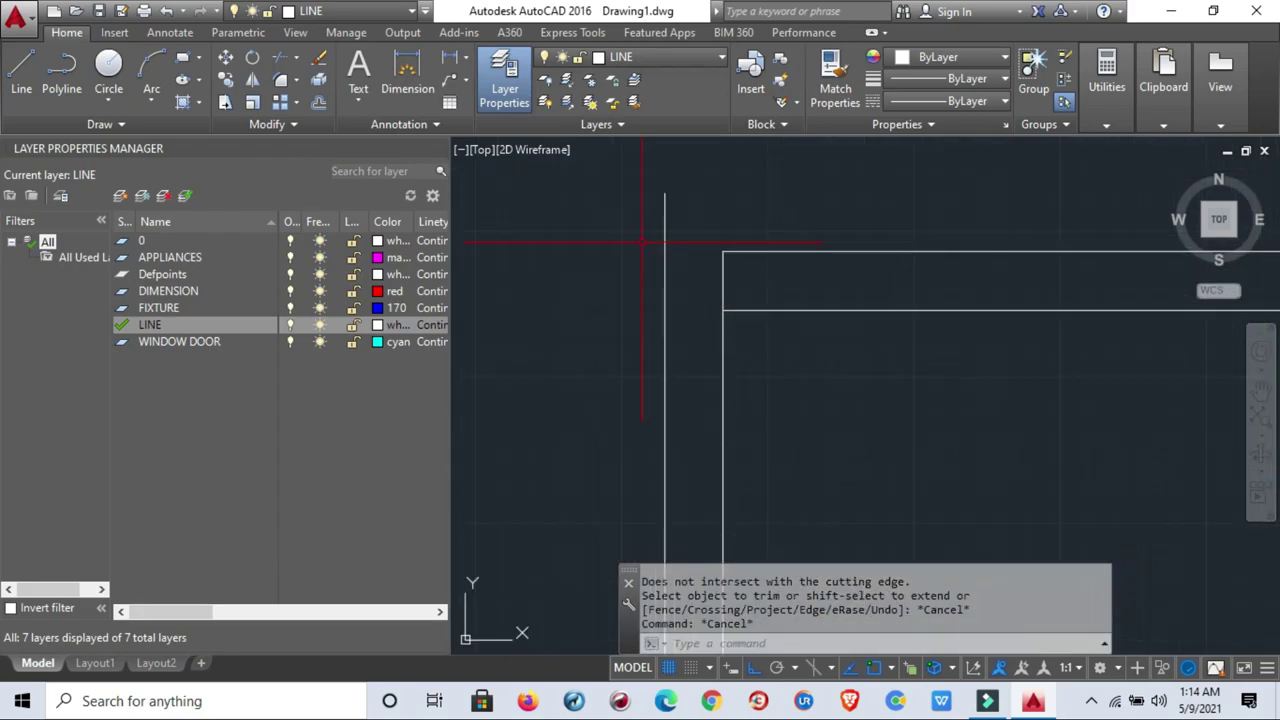
type("ex")
key("Return")
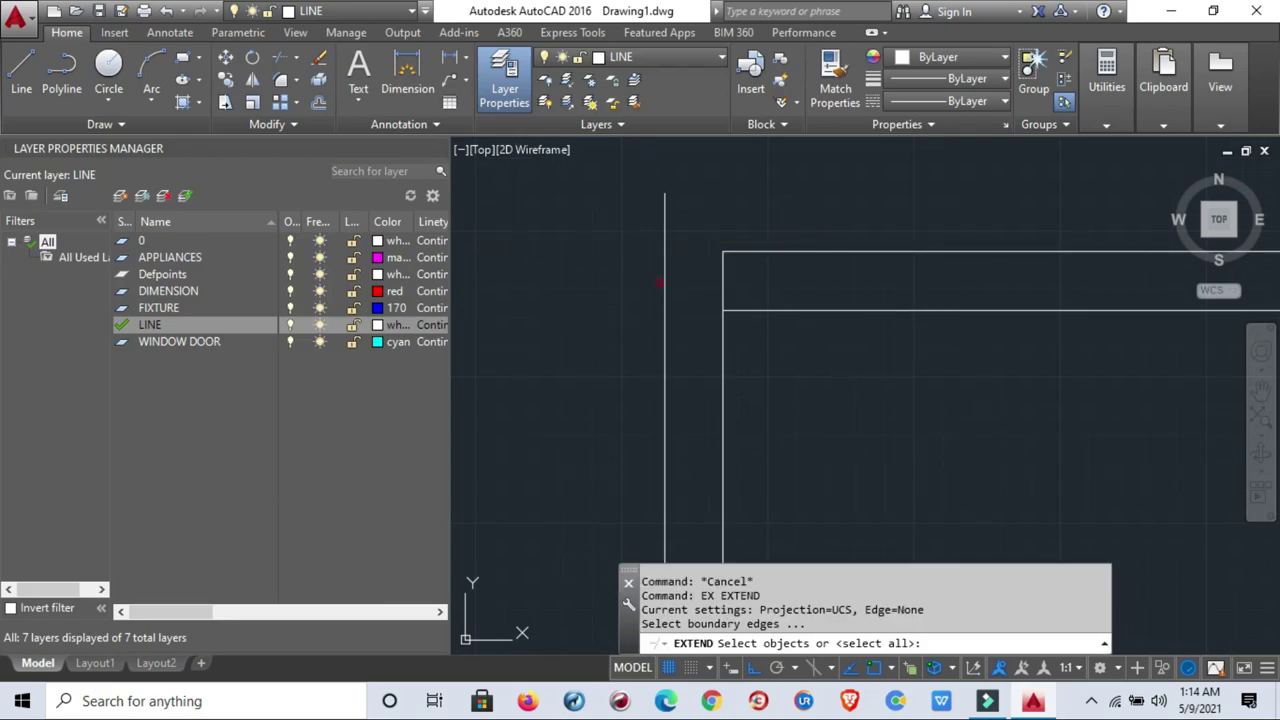
left_click(667, 290)
left_click(668, 289)
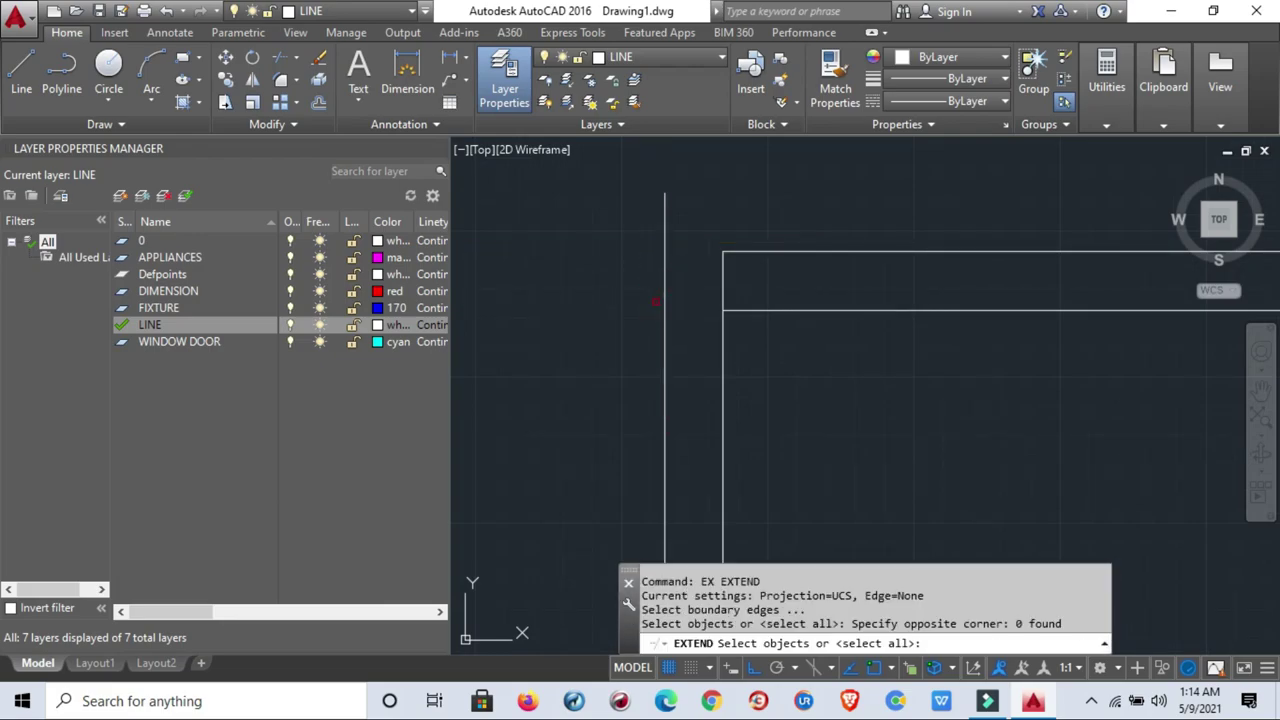
left_click(664, 287)
key("Return")
left_click(745, 252)
scroll(751, 271, "down", 4)
left_click(750, 266)
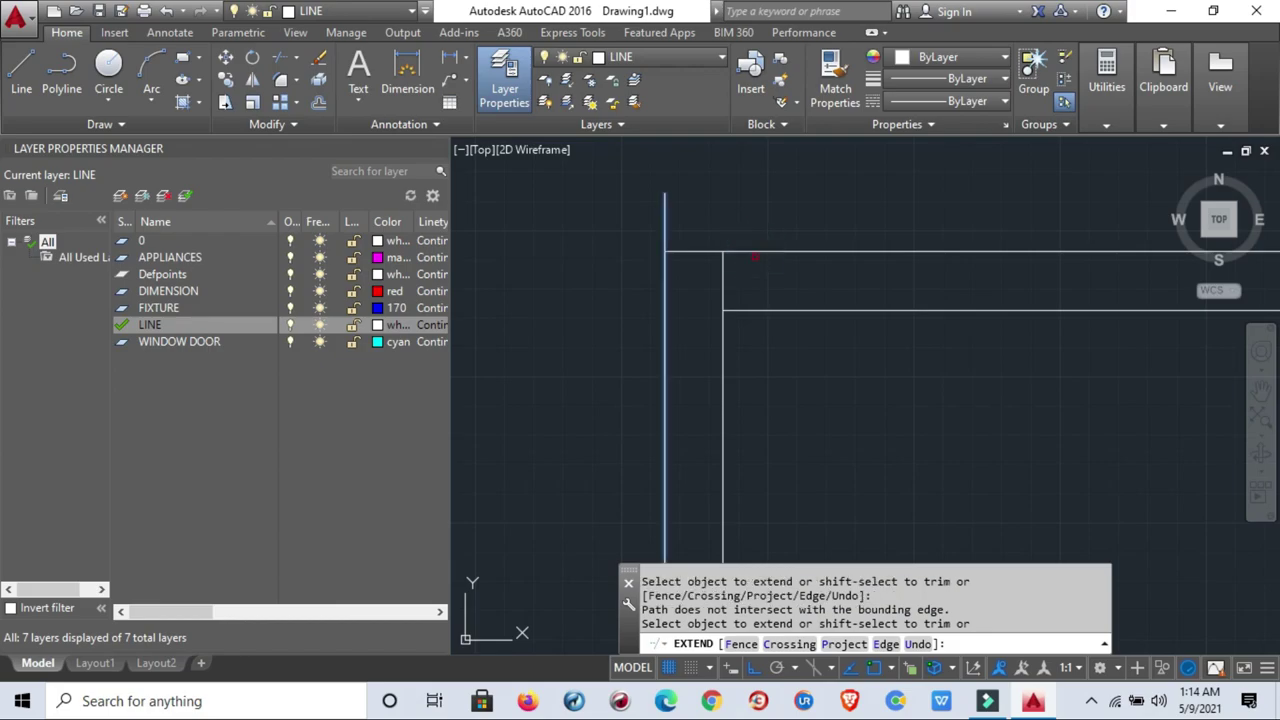
key("Escape")
scroll(731, 277, "up", 4)
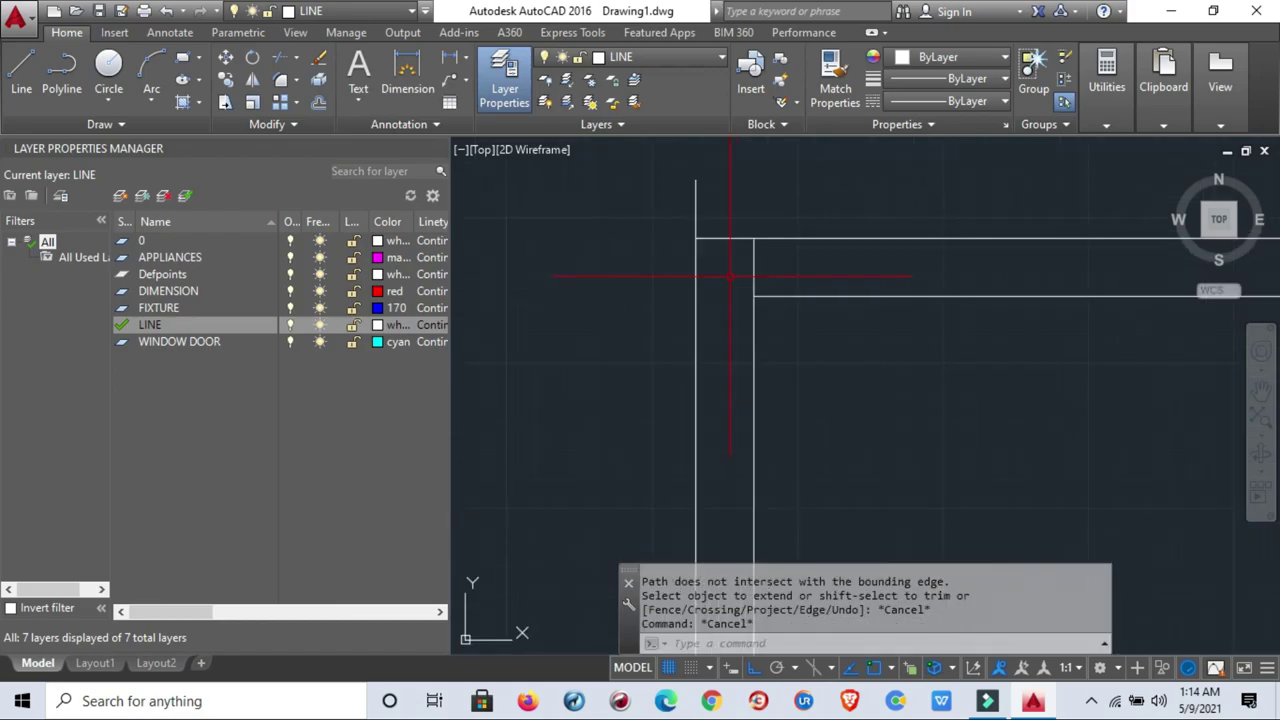
type("tr")
key("Return")
key("Return")
left_click(700, 220)
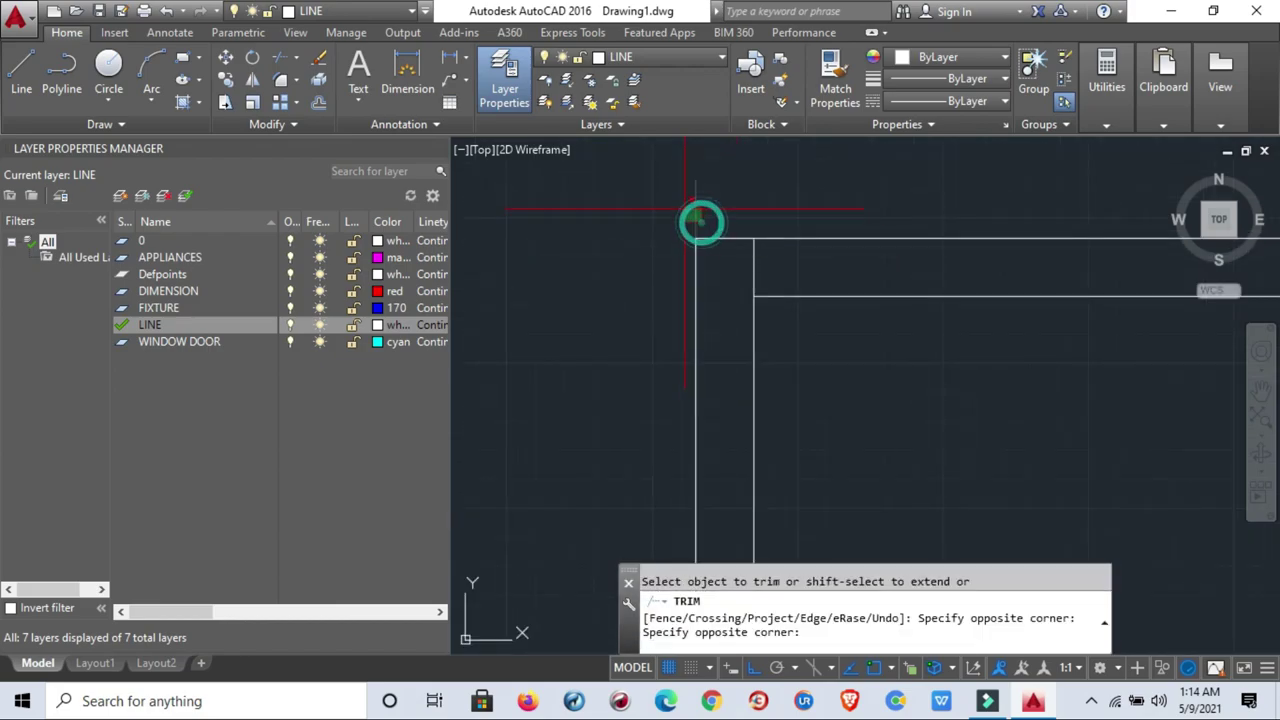
left_click(683, 208)
key("Escape")
scroll(684, 208, "down", 2)
scroll(1080, 357, "down", 2)
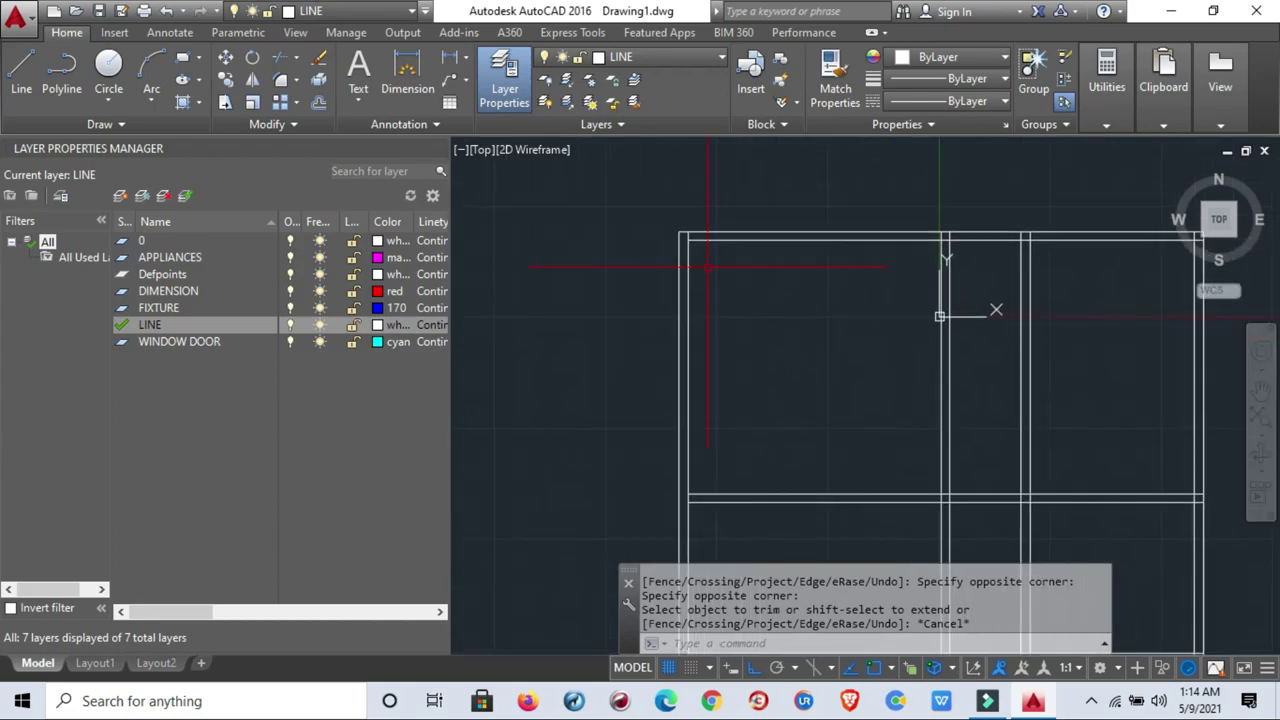
scroll(943, 309, "down", 2)
scroll(843, 257, "down", 1)
scroll(843, 257, "down", 2)
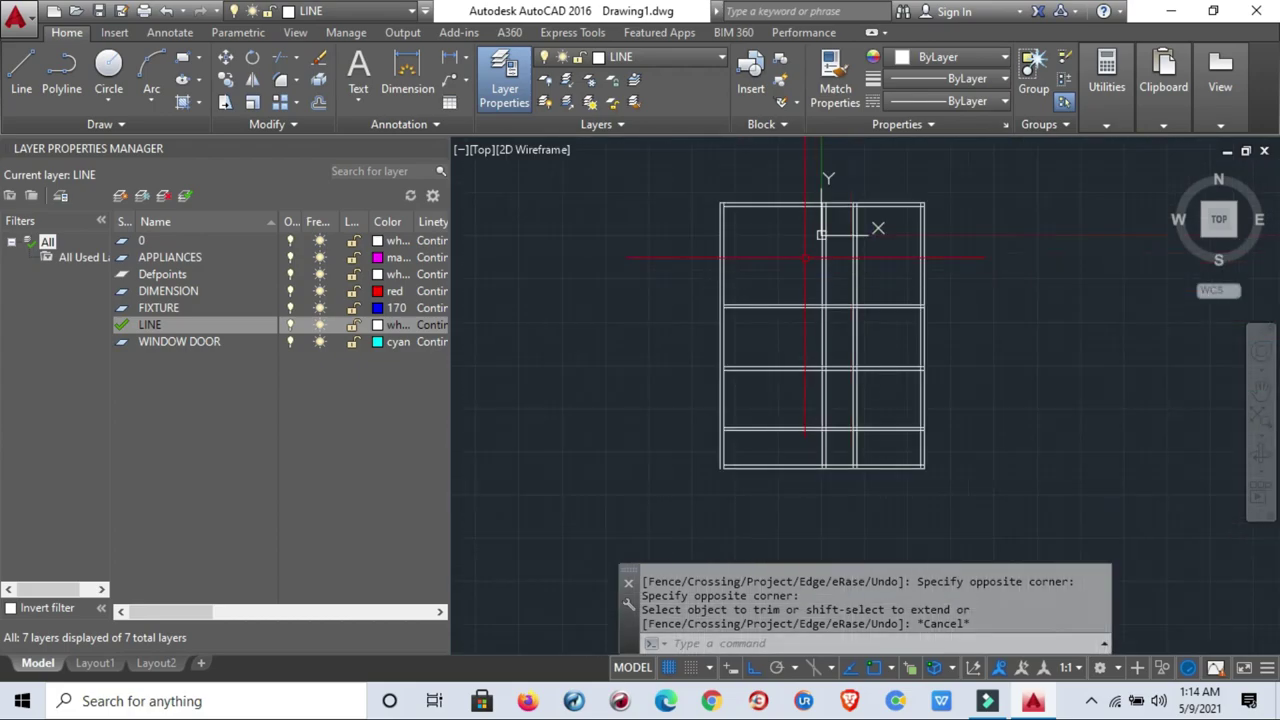
middle_click_drag(893, 382, 883, 376)
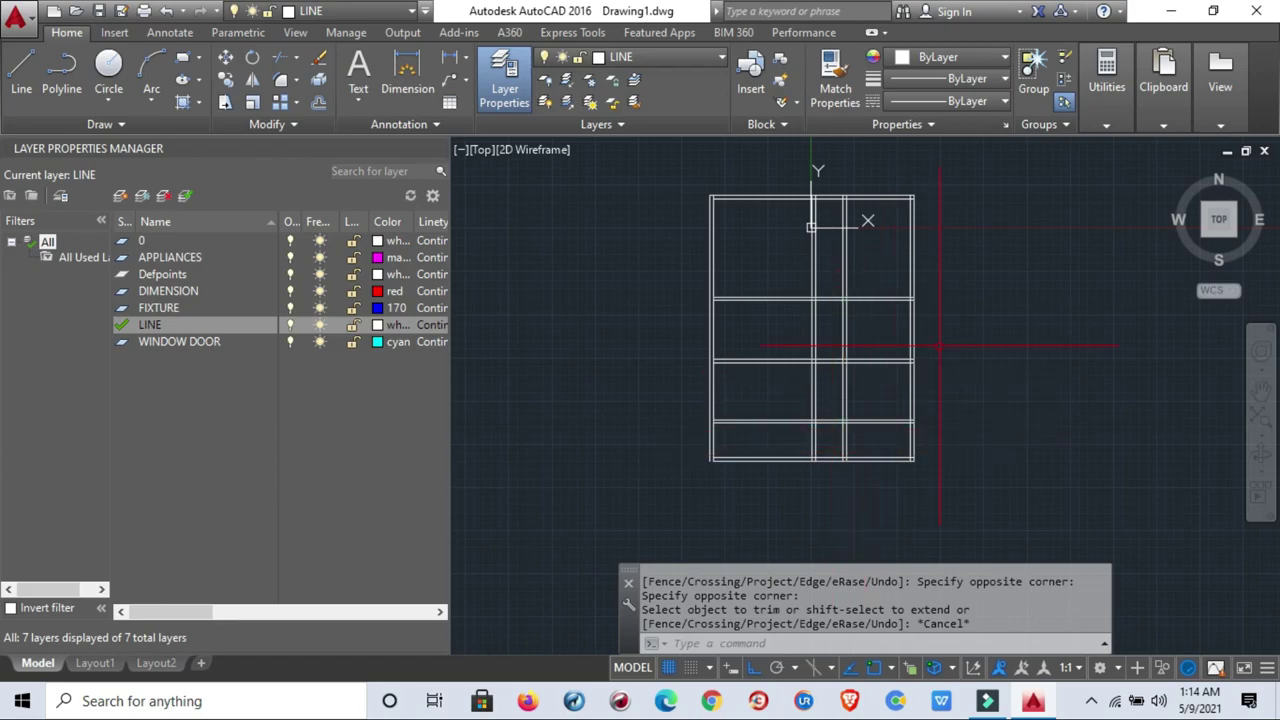
scroll(880, 306, "up", 2)
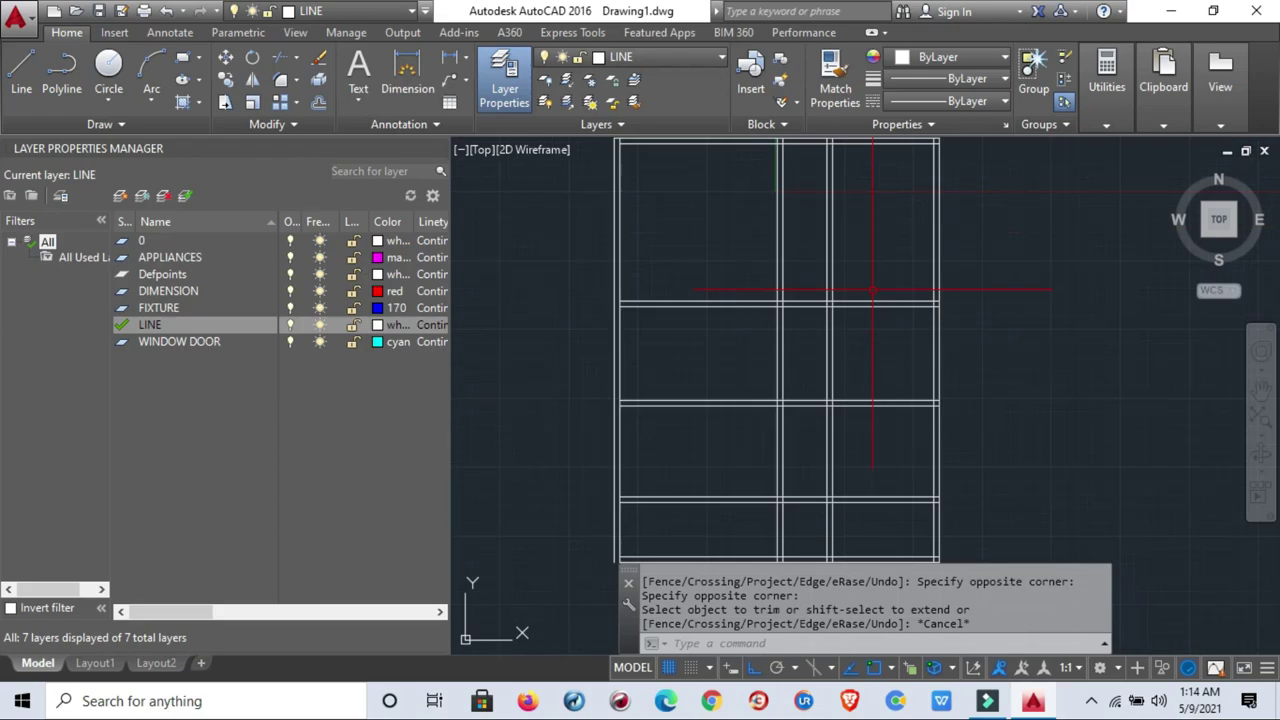
scroll(872, 290, "down", 2)
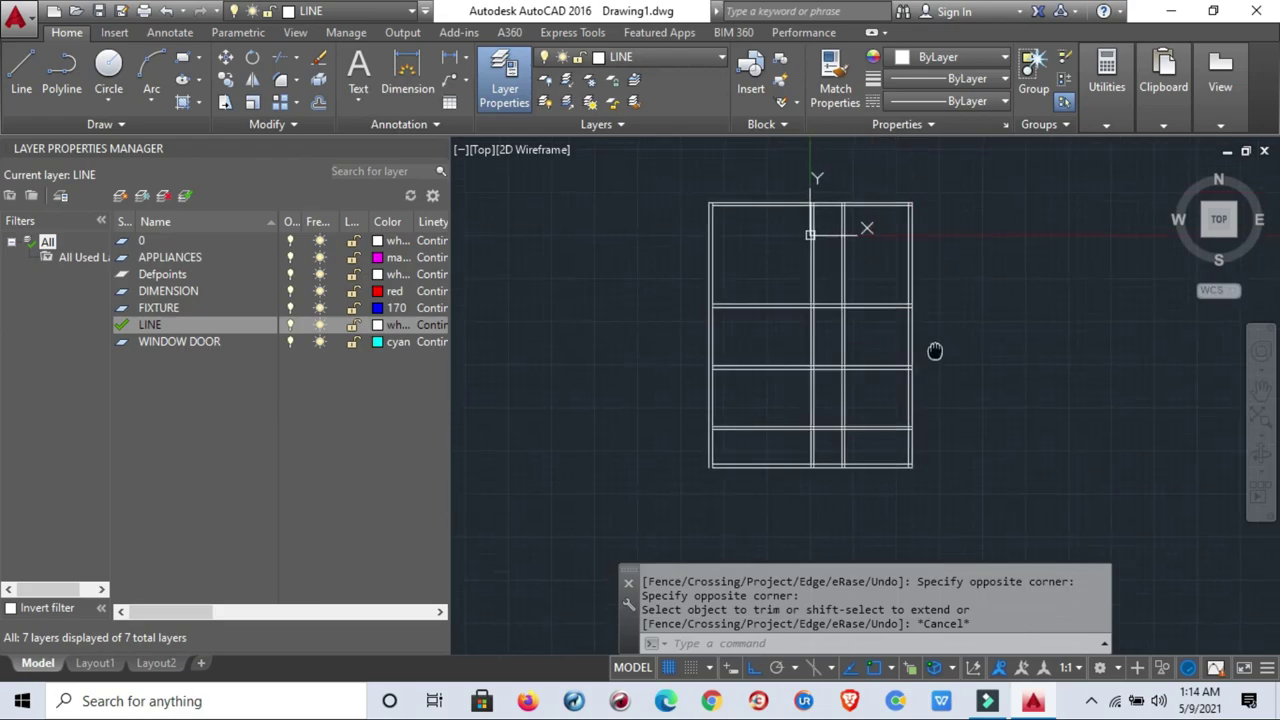
middle_click_drag(932, 330, 855, 370)
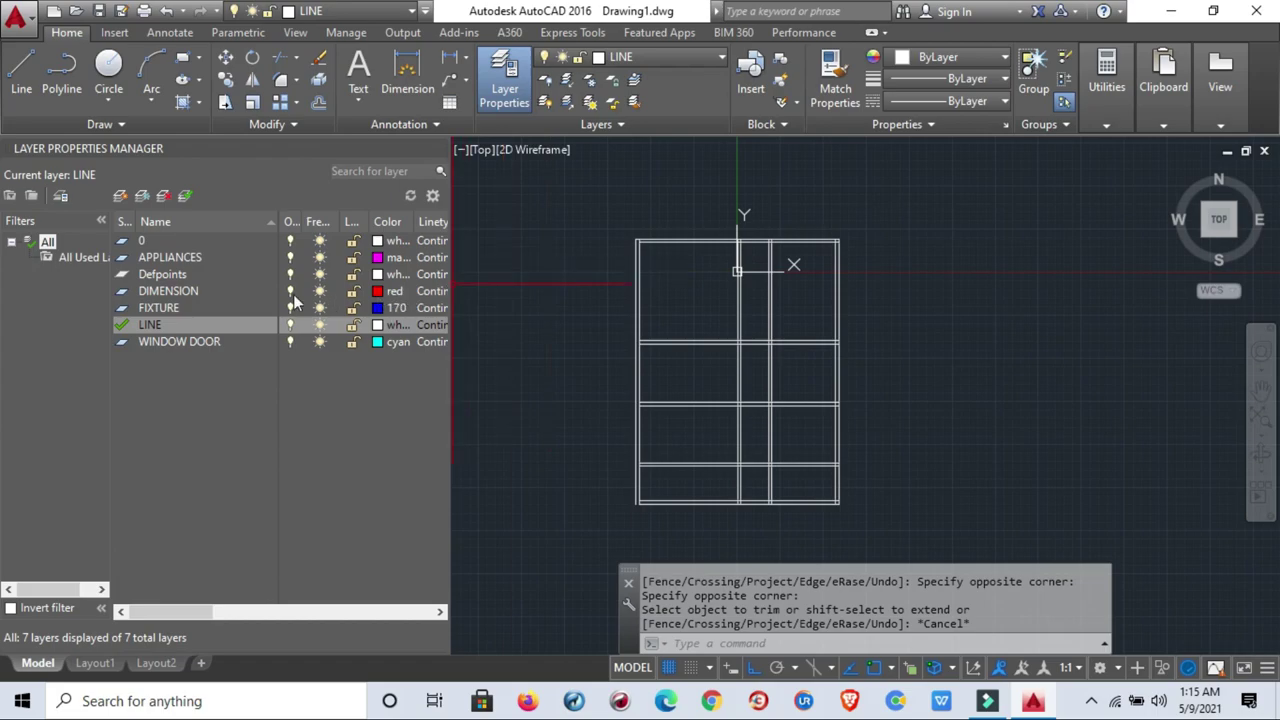
Make DIMENSION the current layer and dimension the grid's right side top-to-bottom as 7700.
double_click(168, 291)
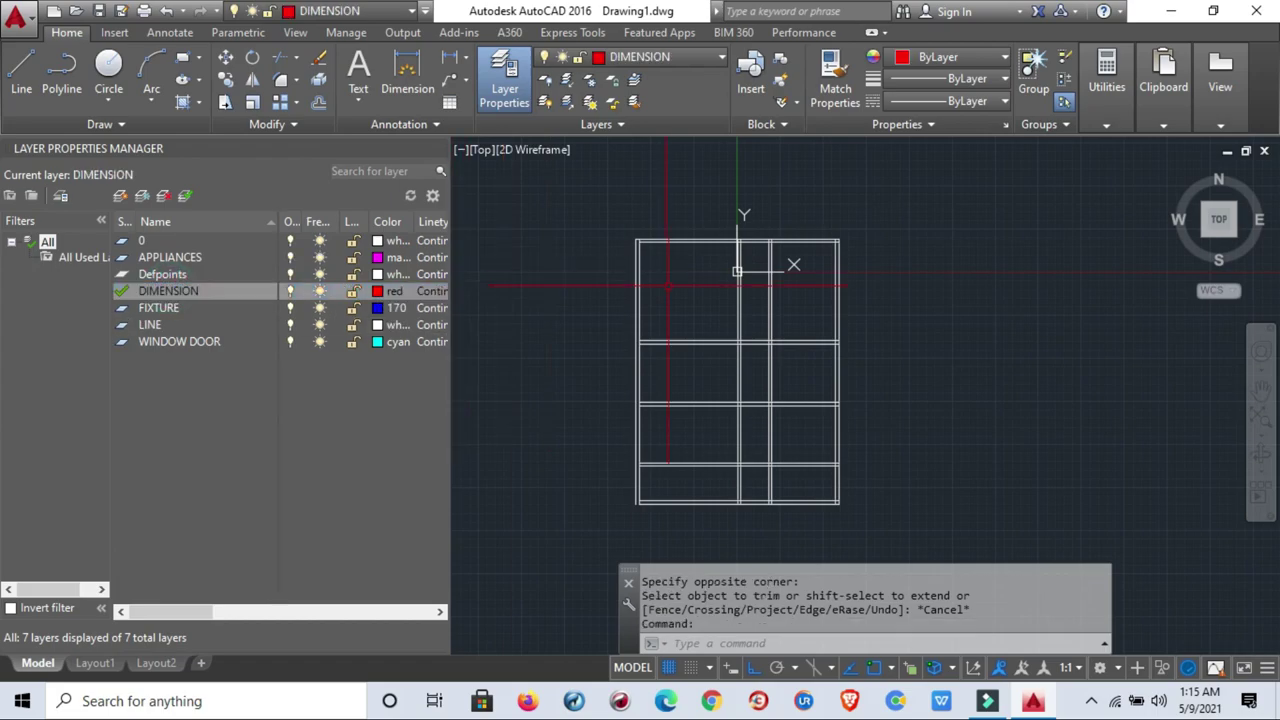
middle_click_drag(852, 388, 787, 329)
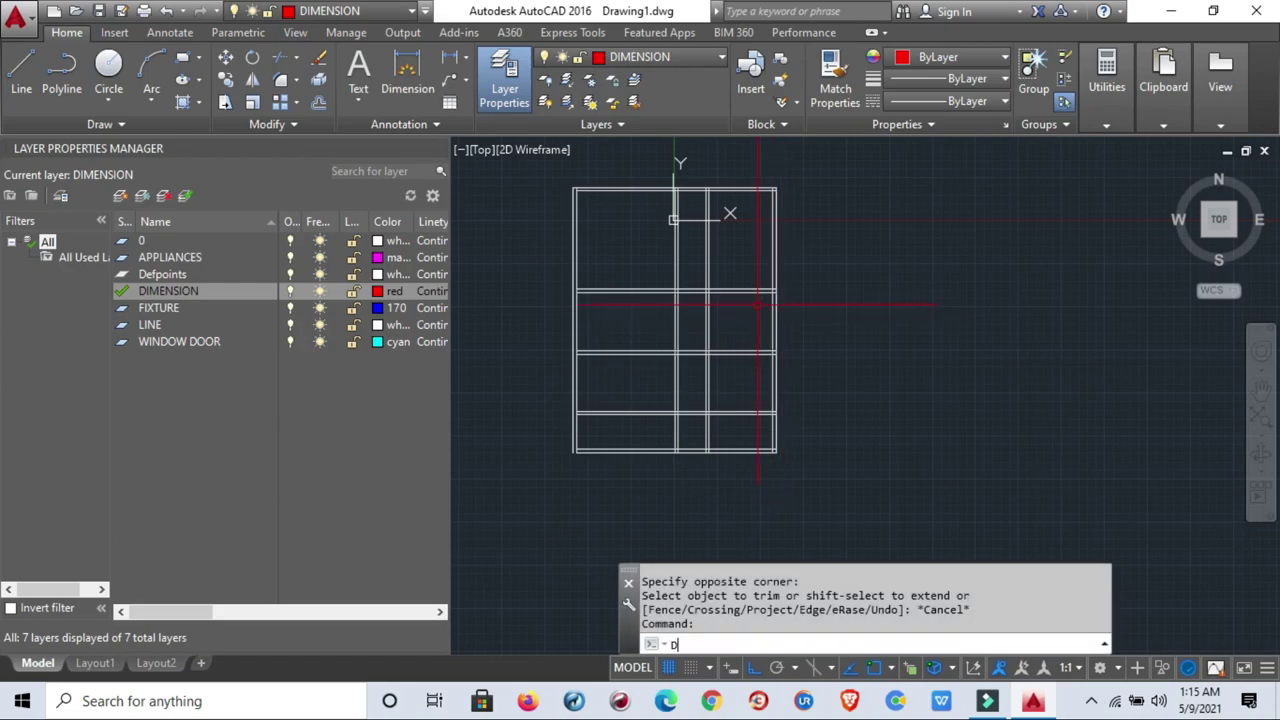
type("dimlin")
key("Return")
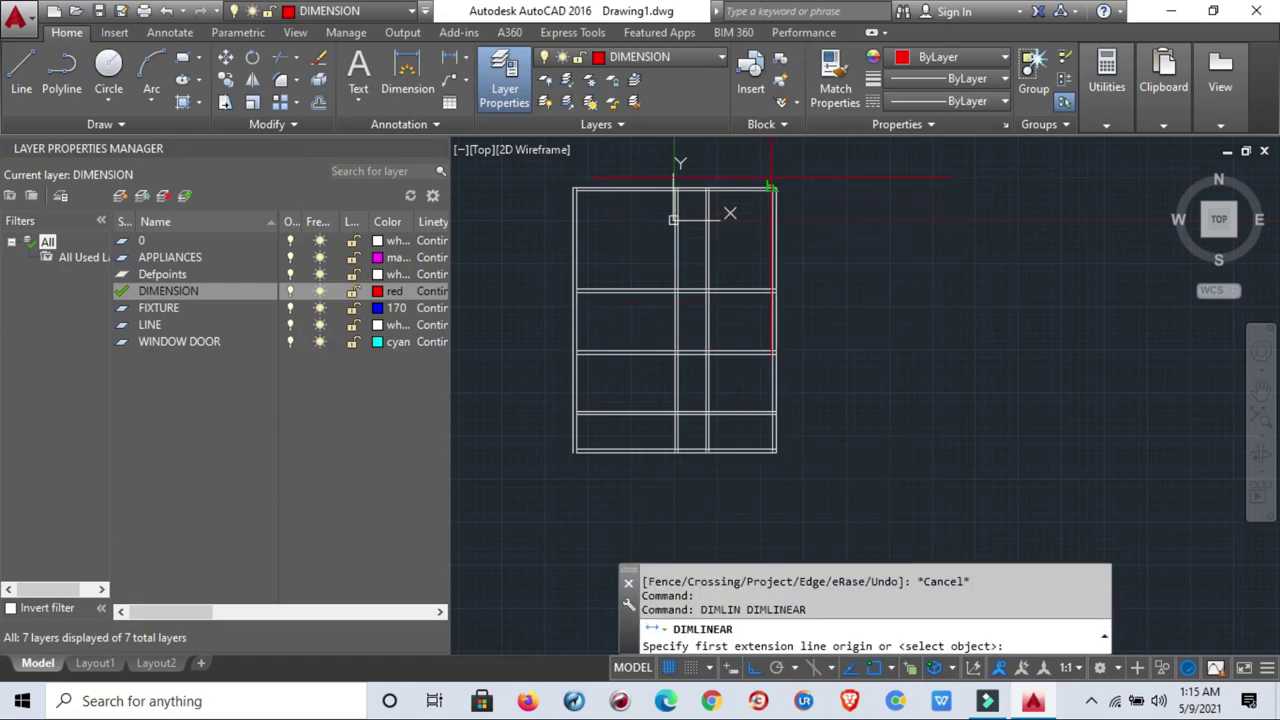
scroll(770, 187, "up", 3)
scroll(770, 187, "up", 2)
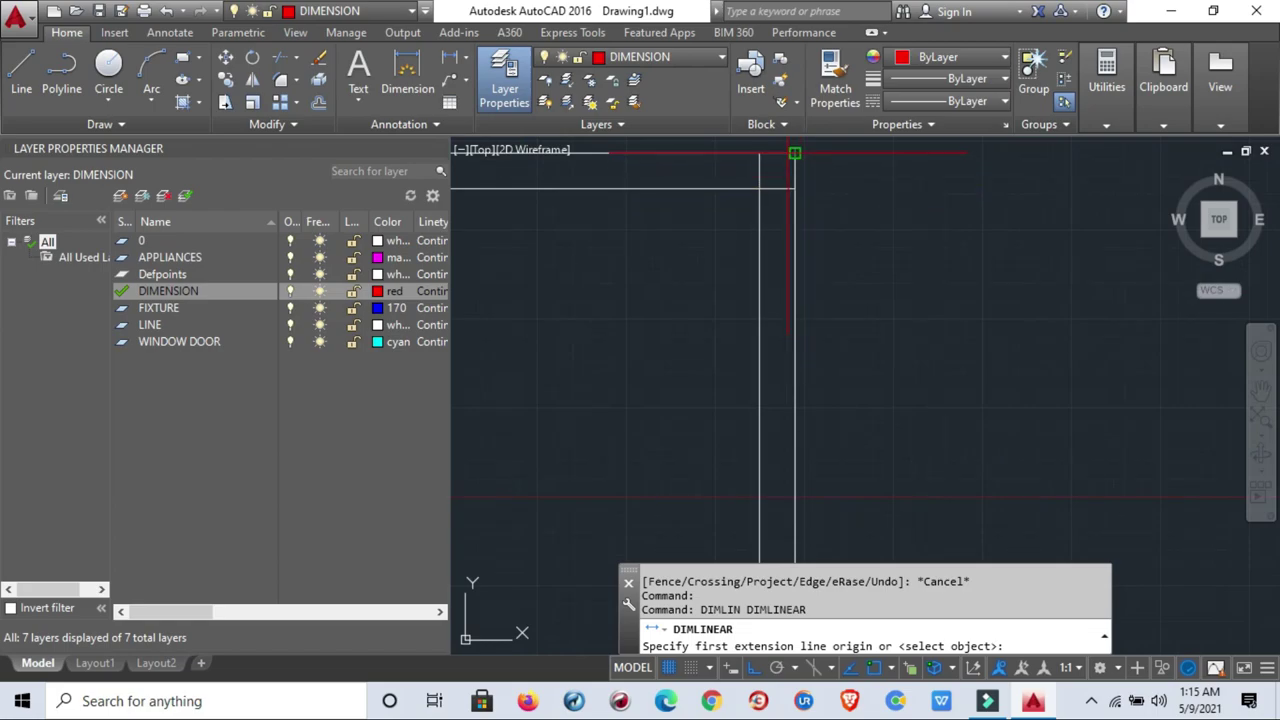
left_click(794, 153)
scroll(789, 151, "down", 3)
scroll(608, 286, "down", 2)
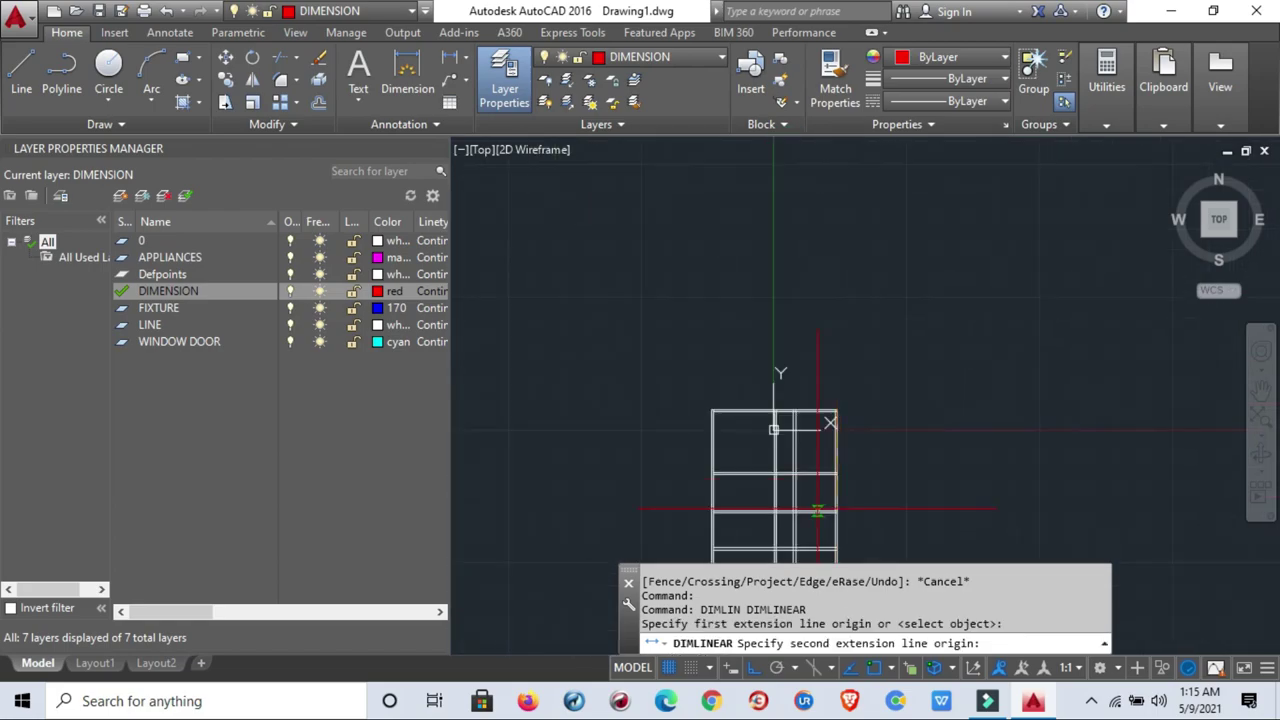
scroll(772, 430, "up", 3)
scroll(775, 432, "up", 2)
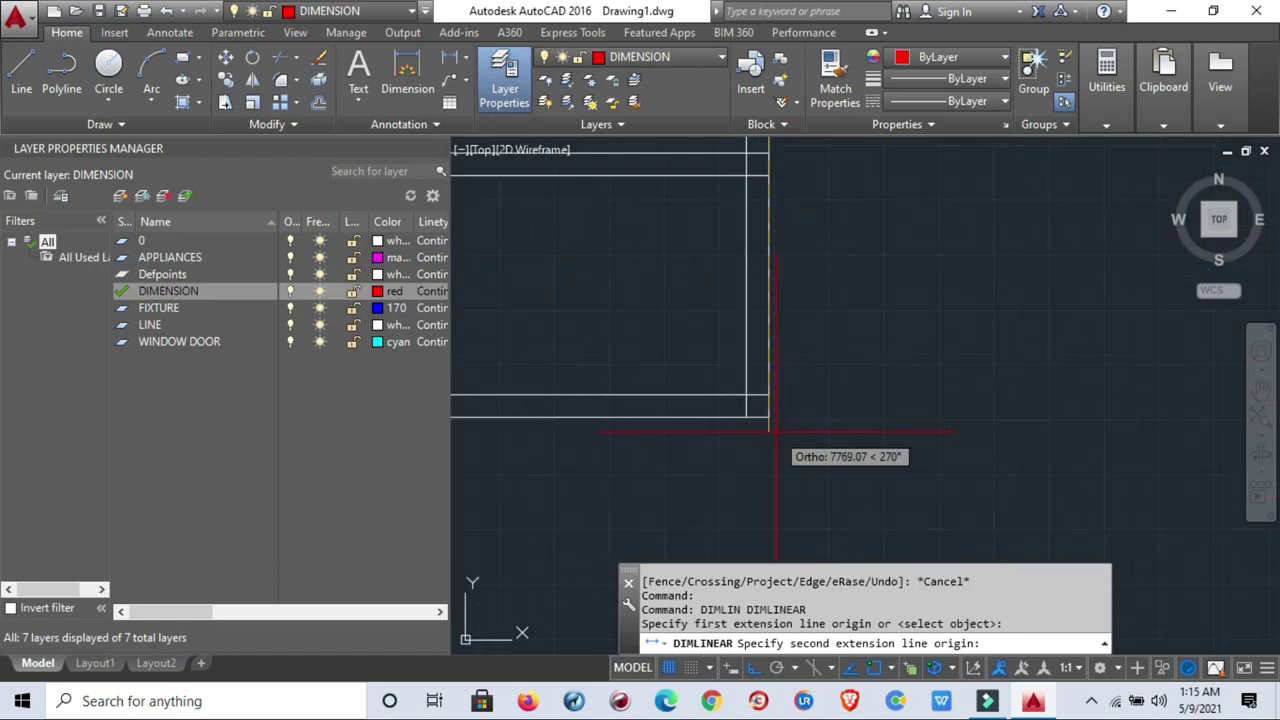
left_click(767, 419)
scroll(767, 419, "down", 3)
left_click(889, 393)
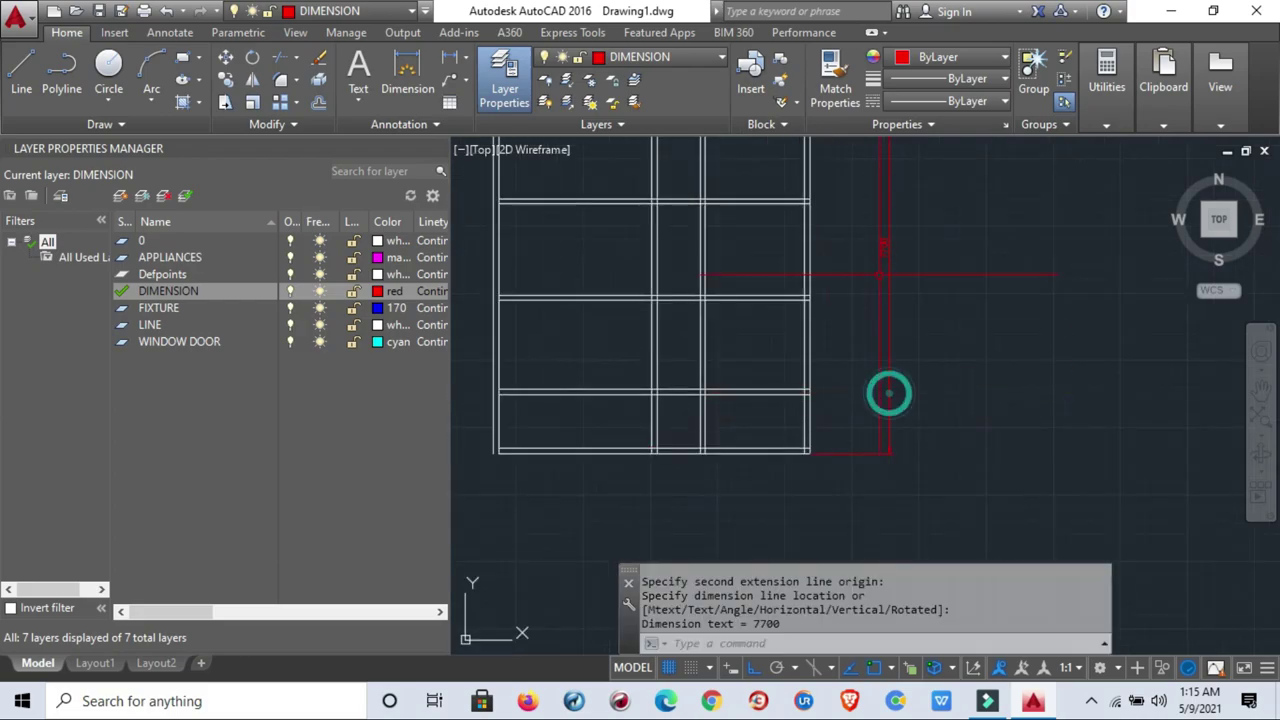
scroll(890, 300, "up", 2)
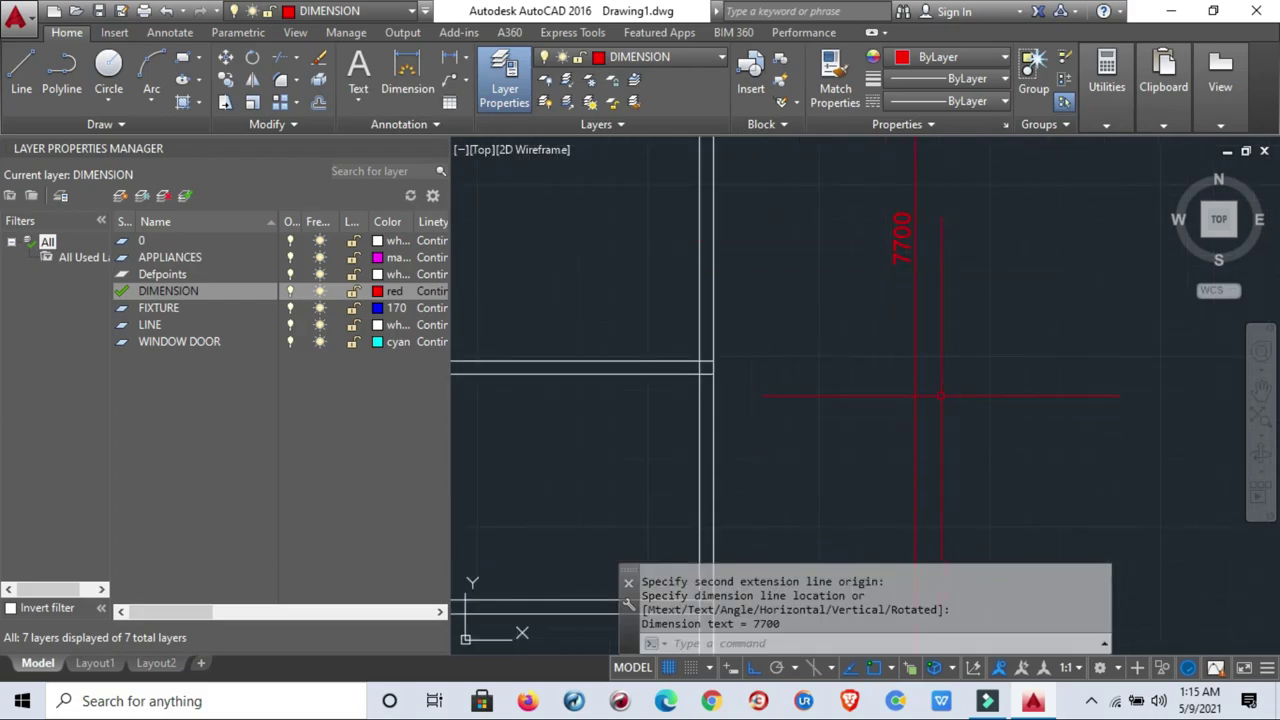
scroll(940, 395, "down", 3)
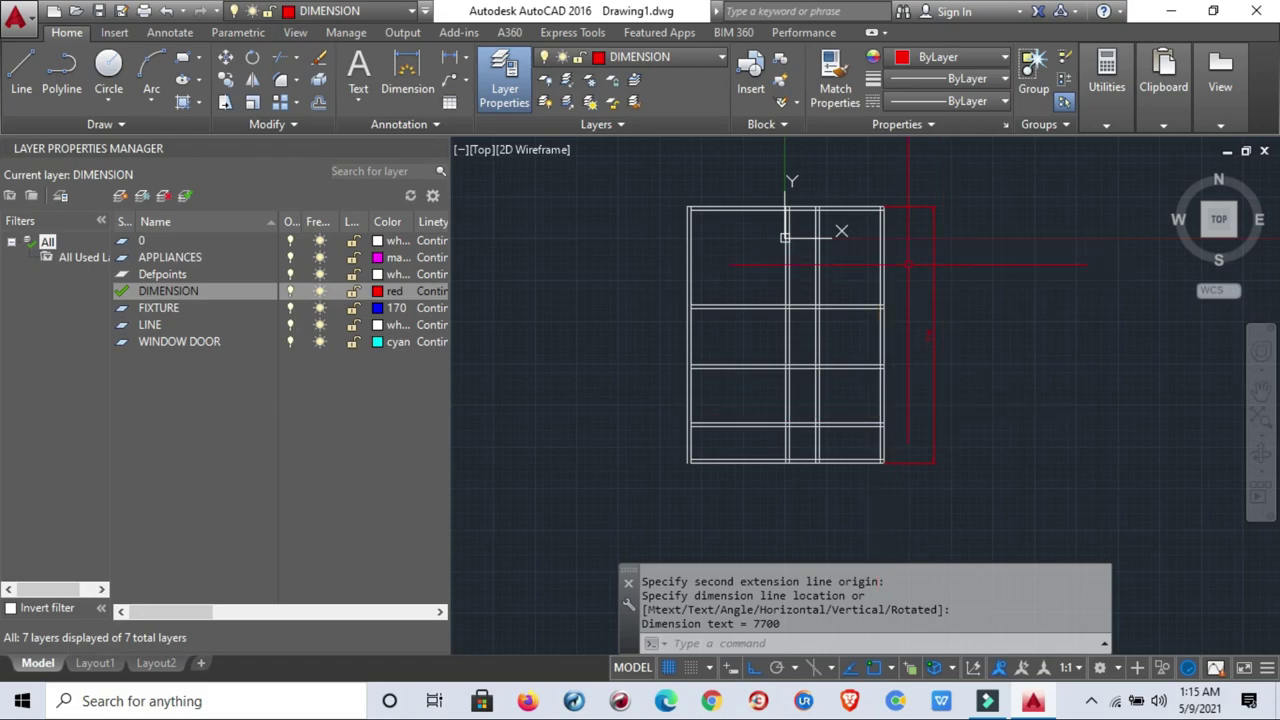
scroll(908, 265, "up", 2)
middle_click_drag(909, 303, 896, 364)
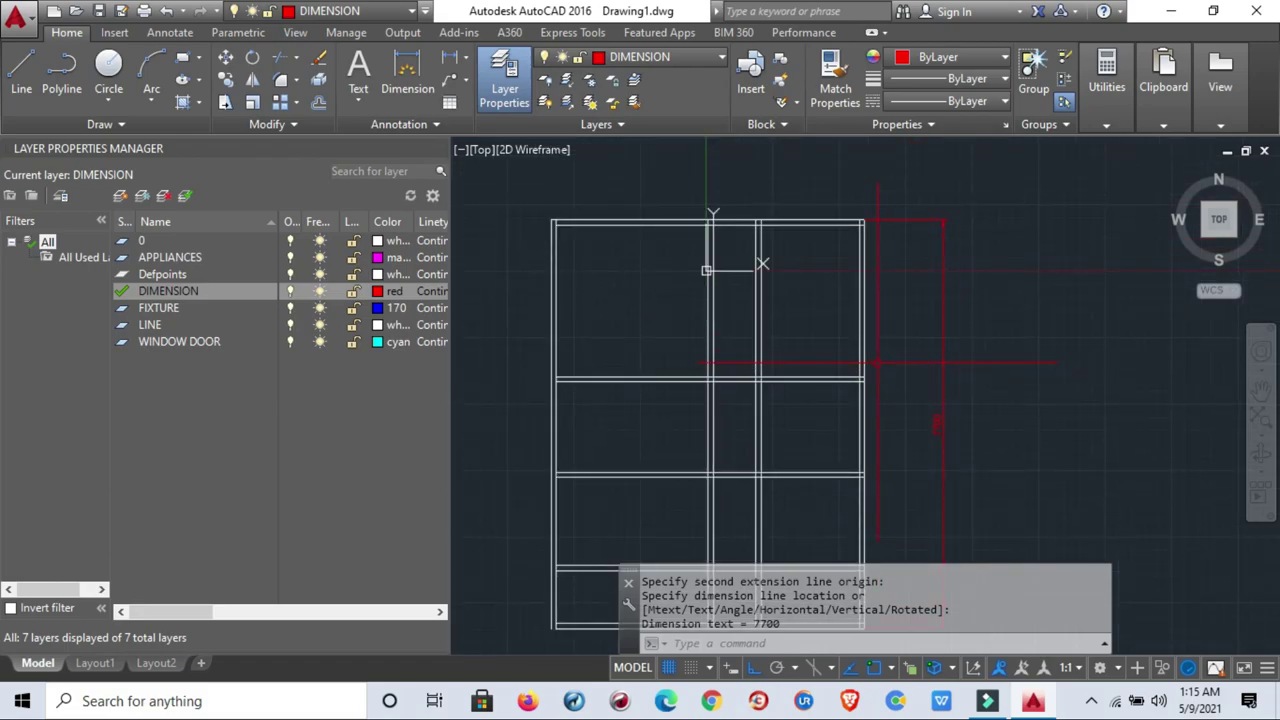
key("Return")
scroll(860, 380, "up", 4)
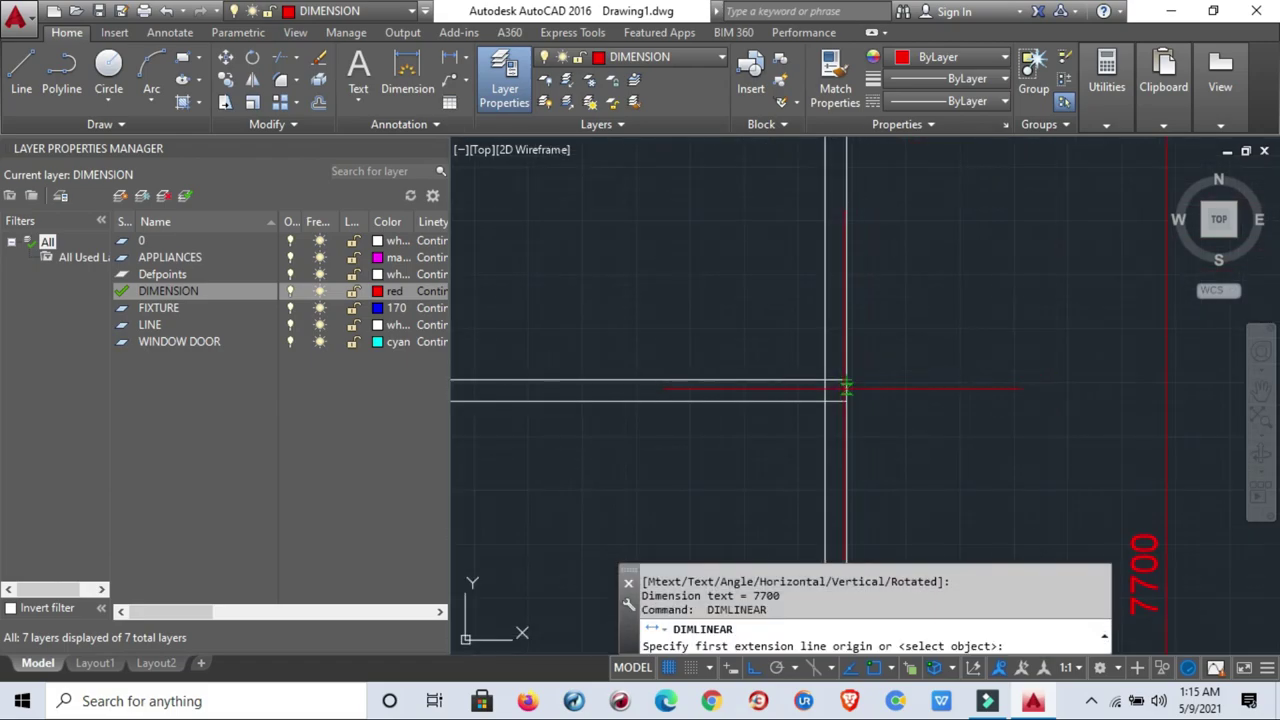
Place a 2950 vertical dimension beside the right wall's upper rooms.
scroll(846, 388, "up", 4)
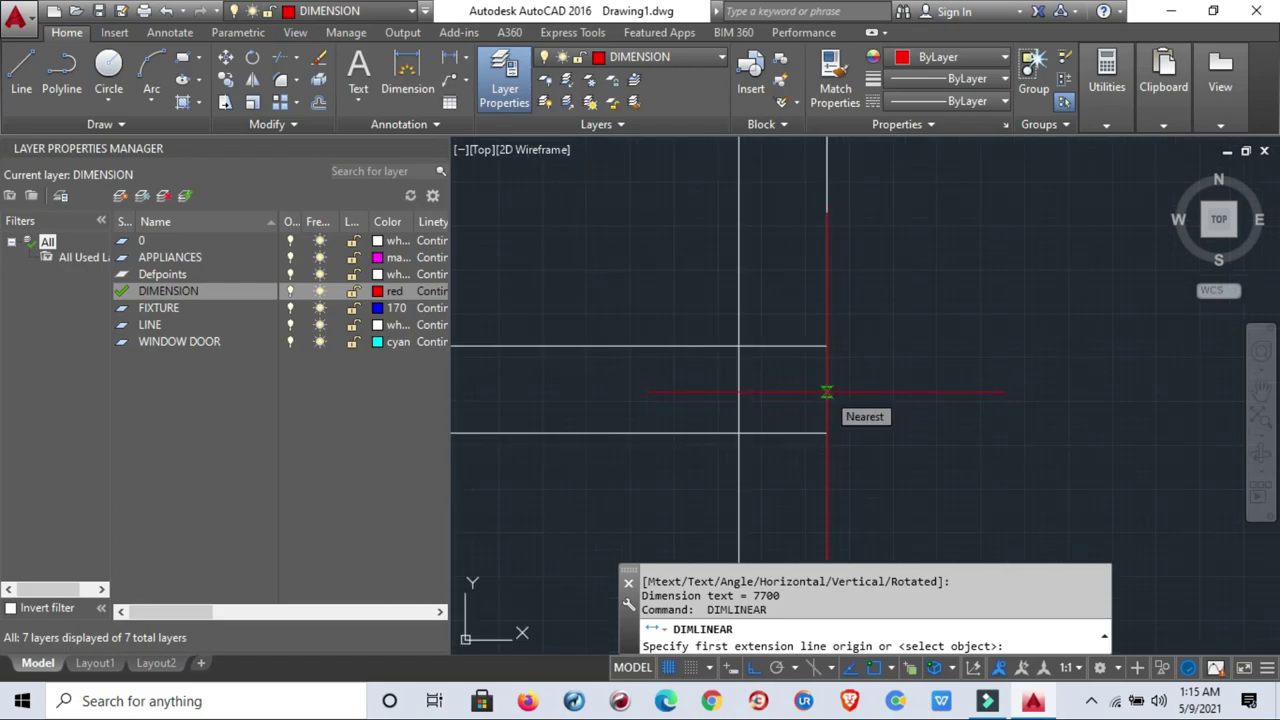
right_click(826, 392, "shift")
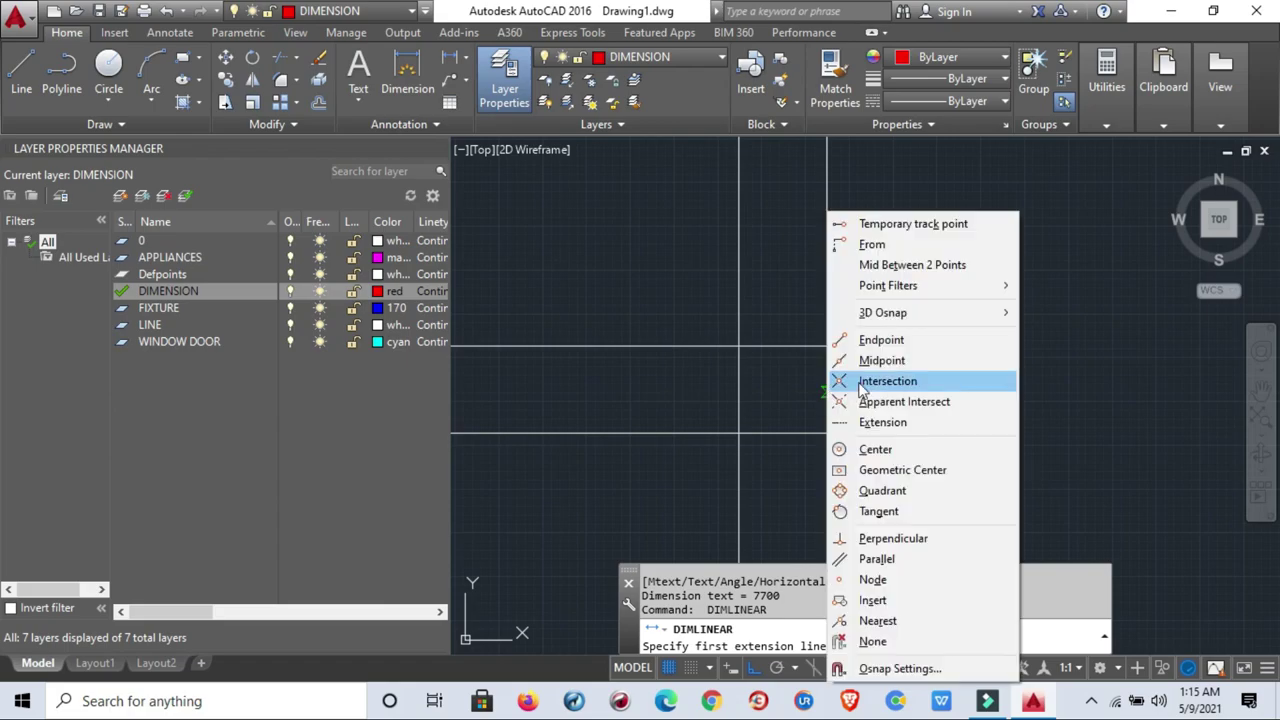
left_click(868, 358)
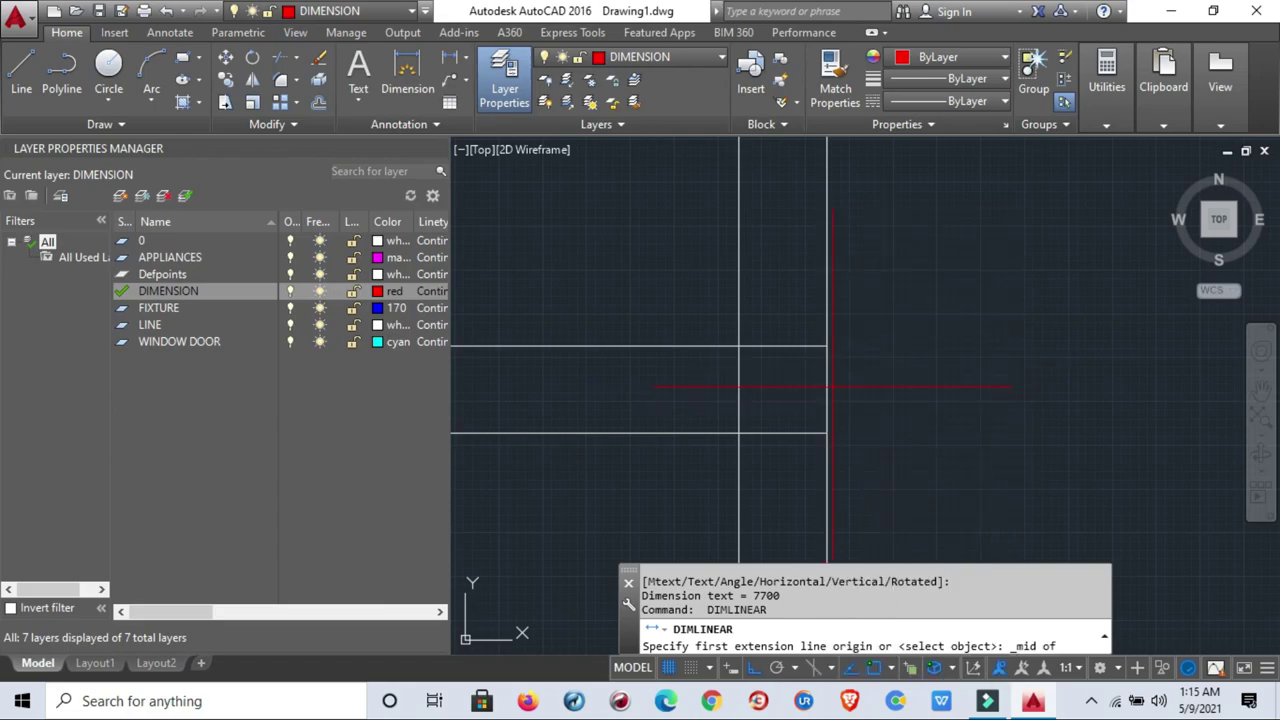
right_click(834, 390, "shift")
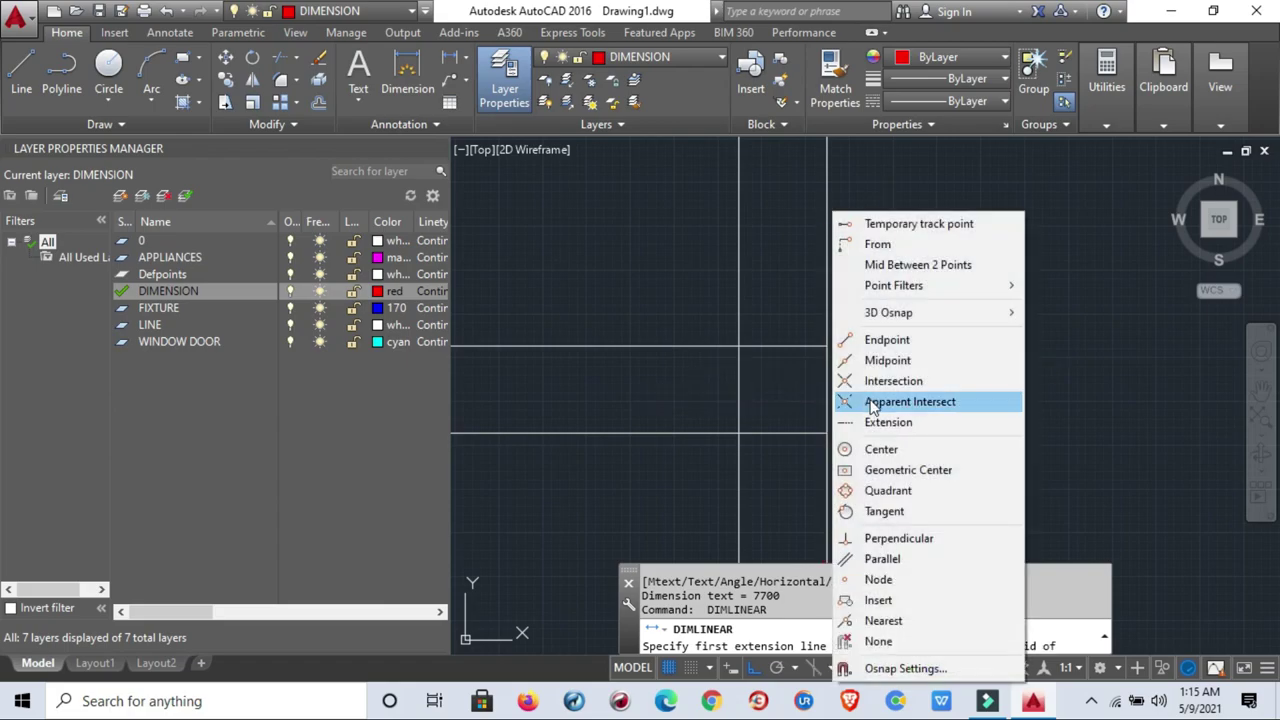
left_click(884, 360)
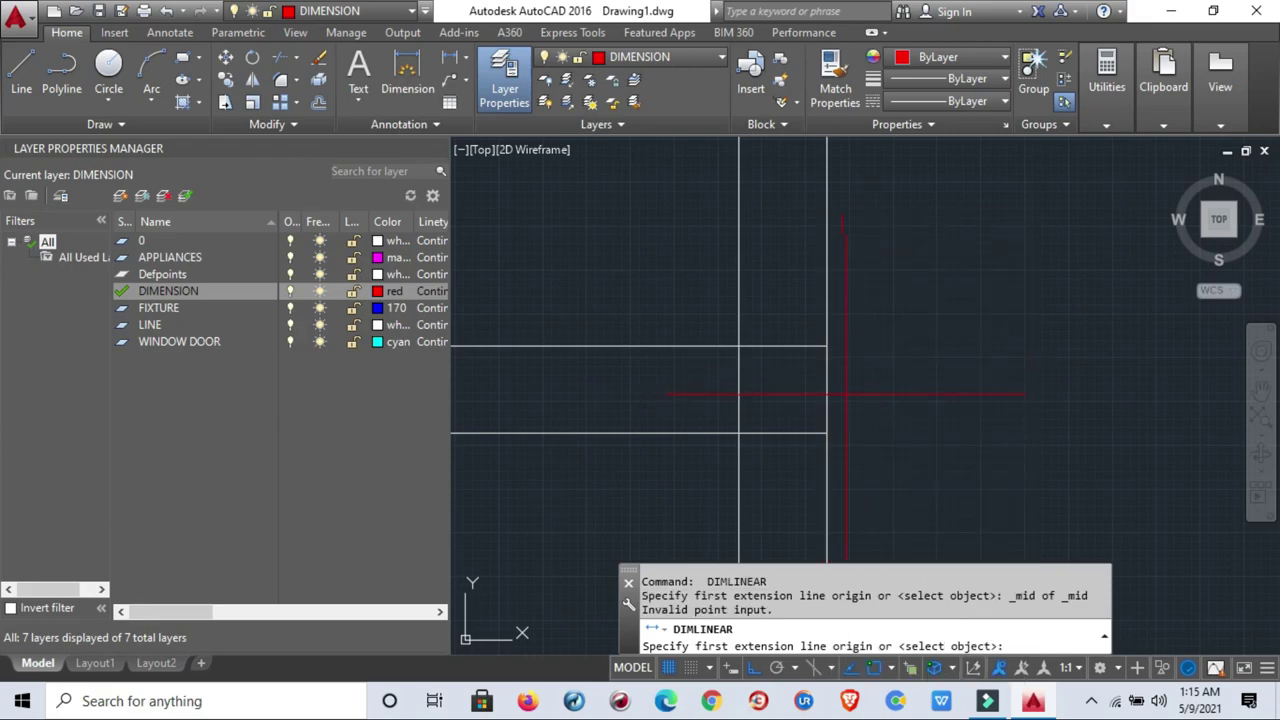
scroll(845, 393, "down", 5)
scroll(767, 371, "up", 5)
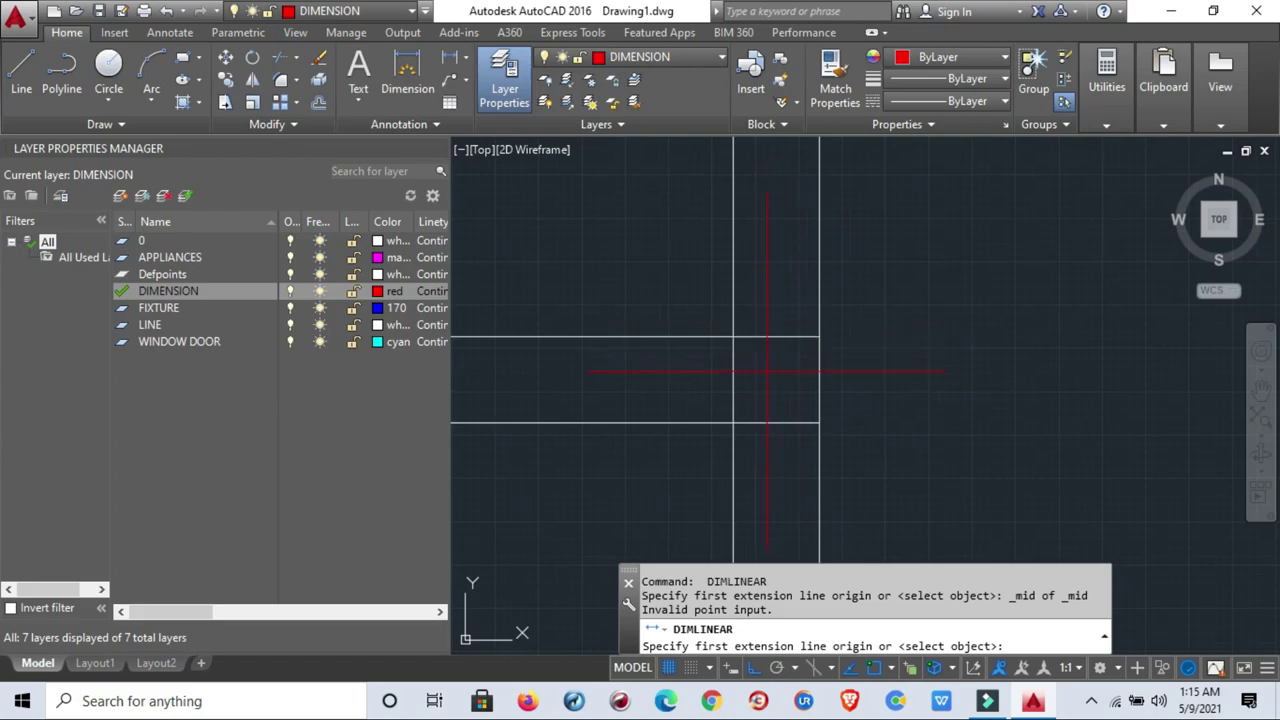
scroll(815, 345, "down", 2)
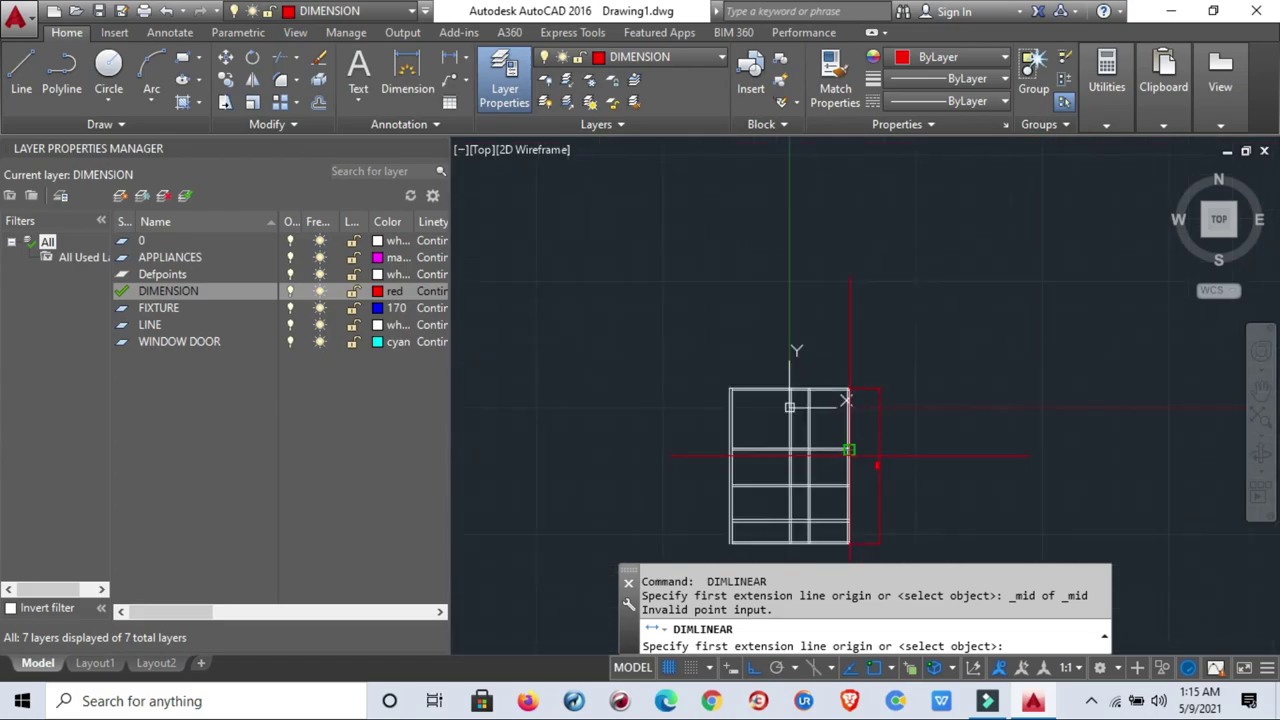
scroll(839, 440, "up", 1)
scroll(842, 460, "up", 1)
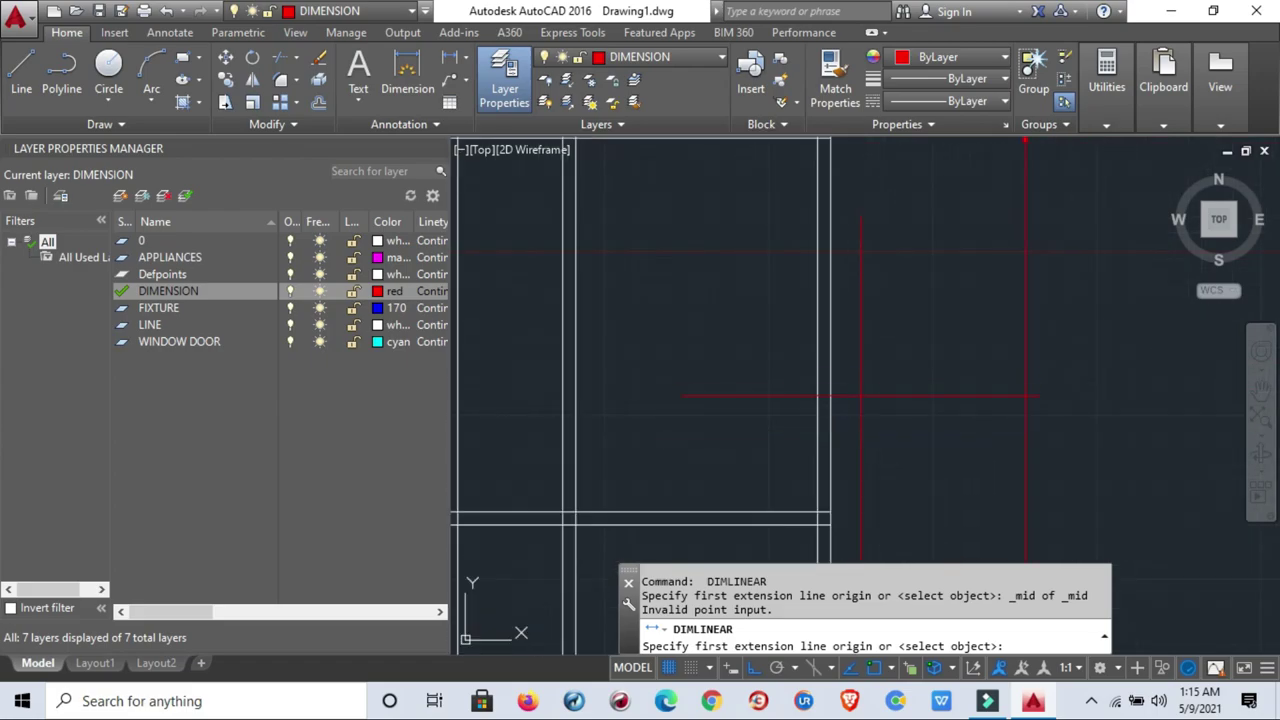
scroll(844, 484, "down", 1)
left_click(844, 484)
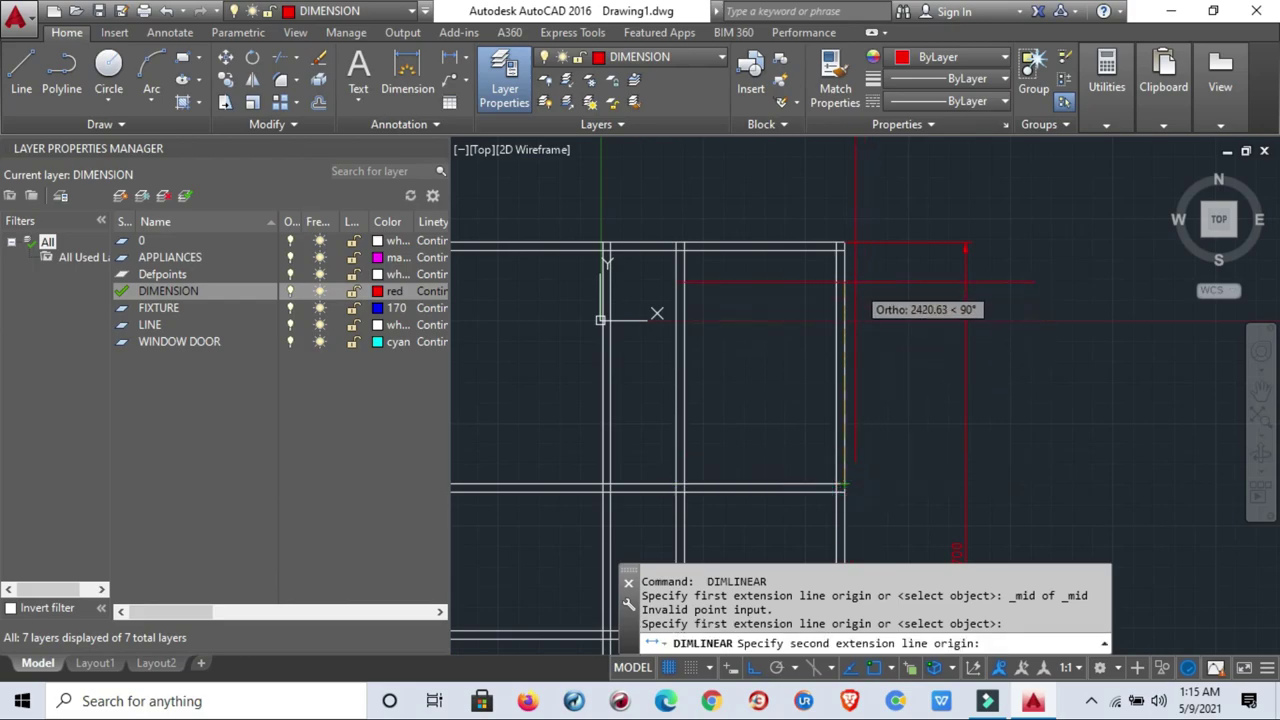
left_click(844, 244)
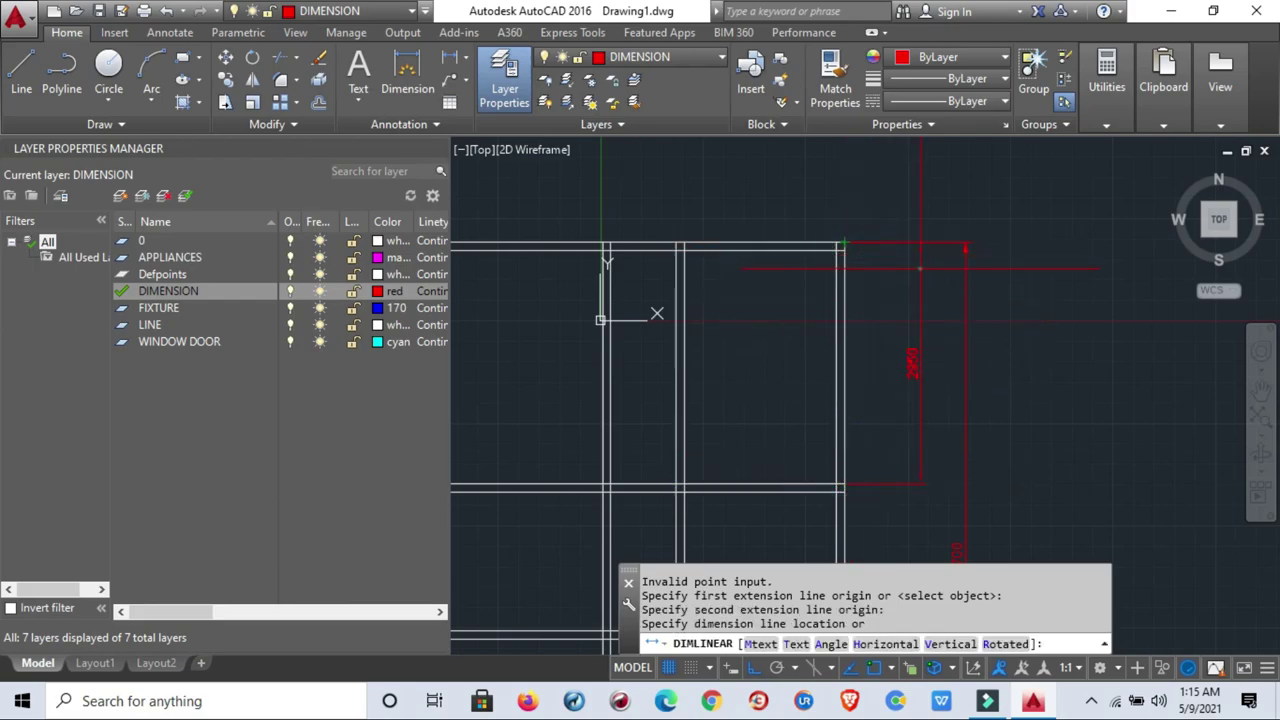
left_click(935, 270)
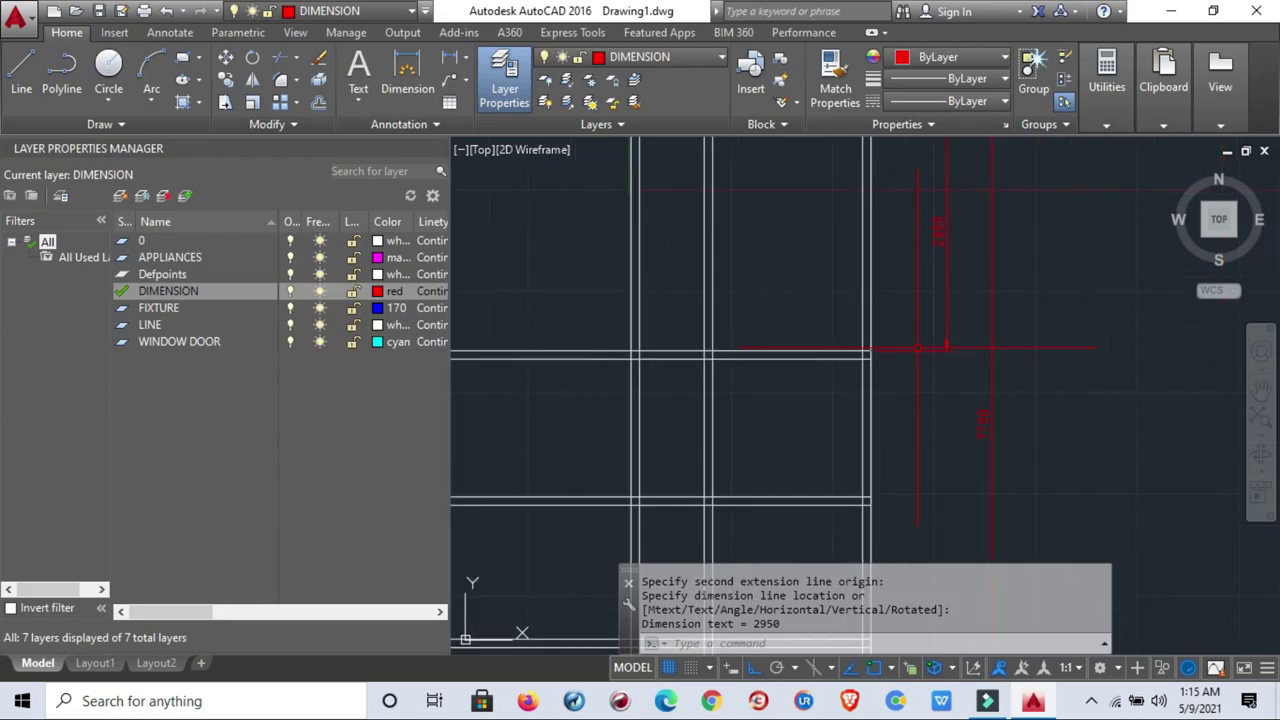
Window-select the new 2950 dimension.
scroll(803, 251, "down", 3)
scroll(803, 251, "up", 3)
left_click(920, 345)
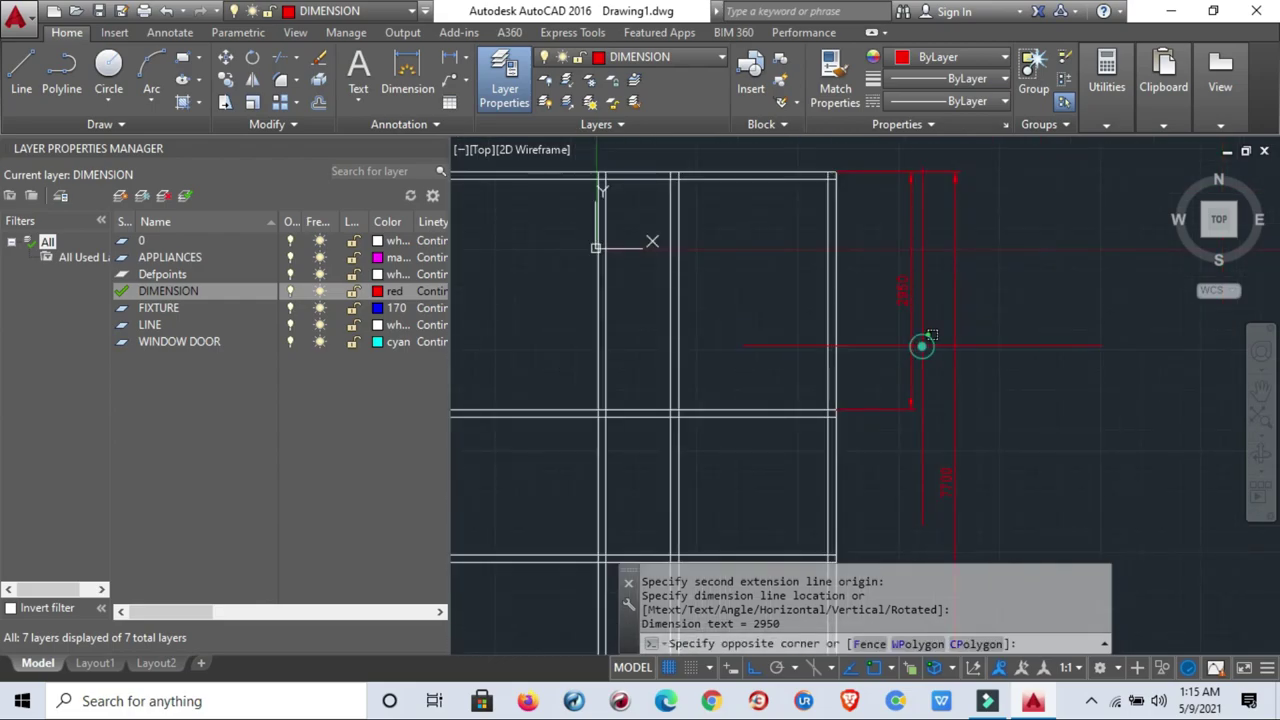
left_click(903, 319)
Erase the selected 2950 dimension.
type("e")
key("Return")
scroll(840, 423, "up", 2)
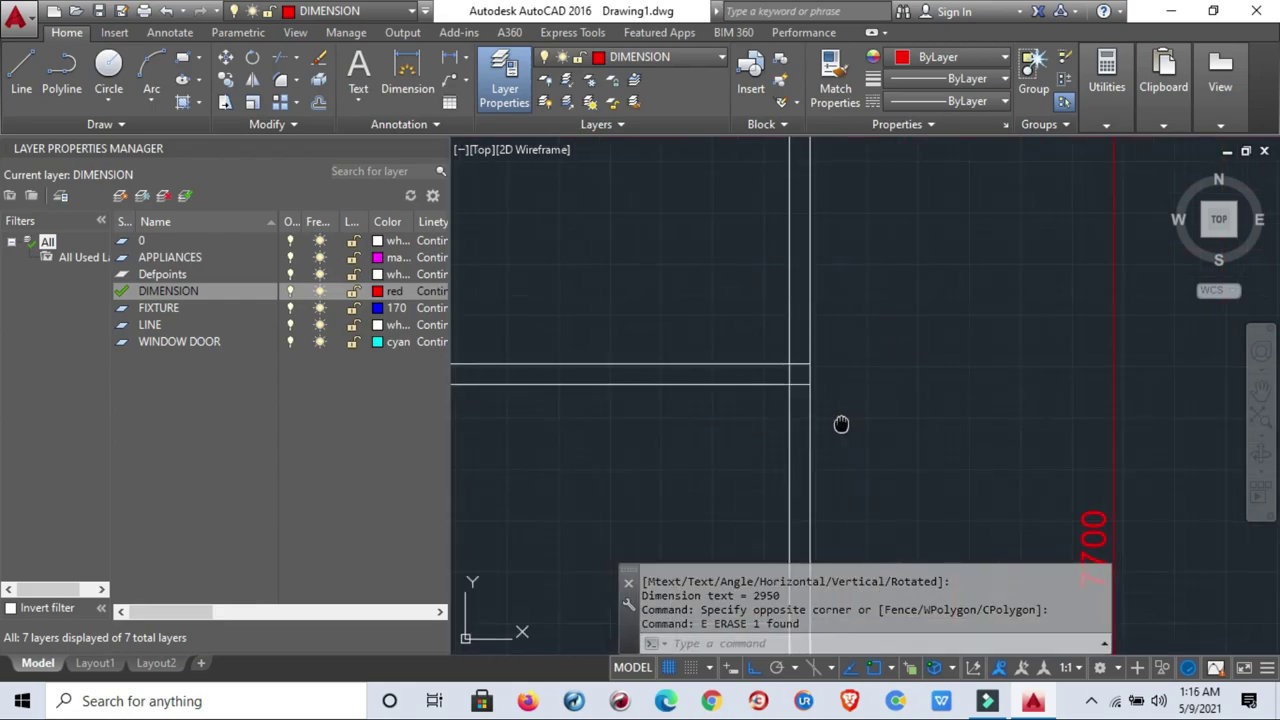
scroll(862, 397, "up", 2)
key("Escape")
Draw two short vertical red lines beside the wall corner.
type("l")
key("Return")
scroll(842, 348, "up", 3)
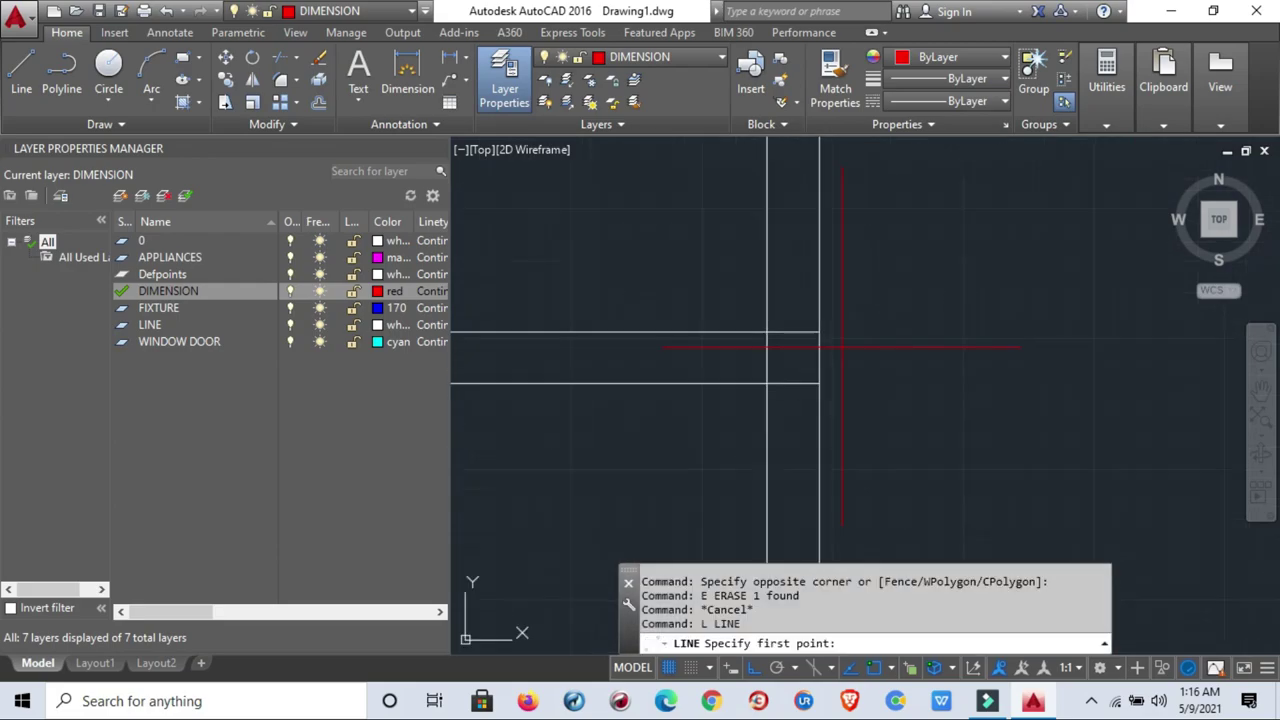
left_click(794, 383)
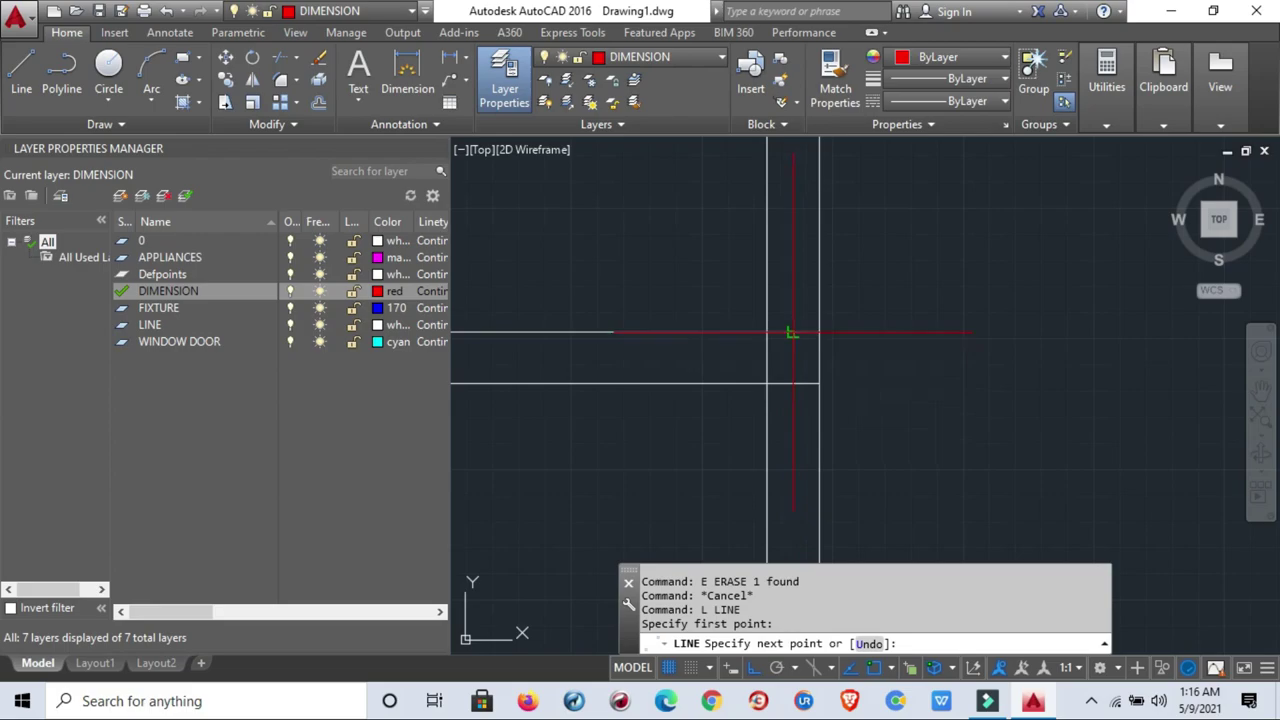
left_click(793, 333)
key("Escape")
key("Escape")
key("Escape")
scroll(830, 360, "down", 2)
scroll(845, 368, "down", 2)
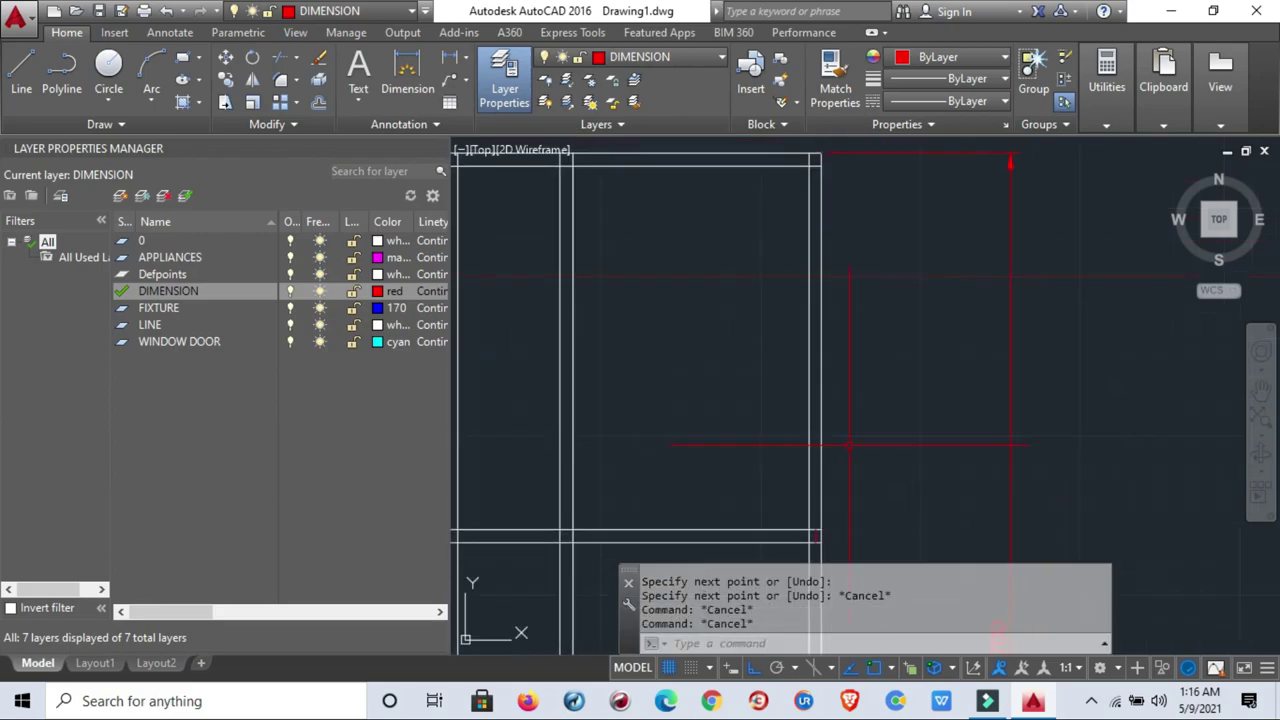
scroll(822, 246, "up", 2)
scroll(814, 300, "up", 2)
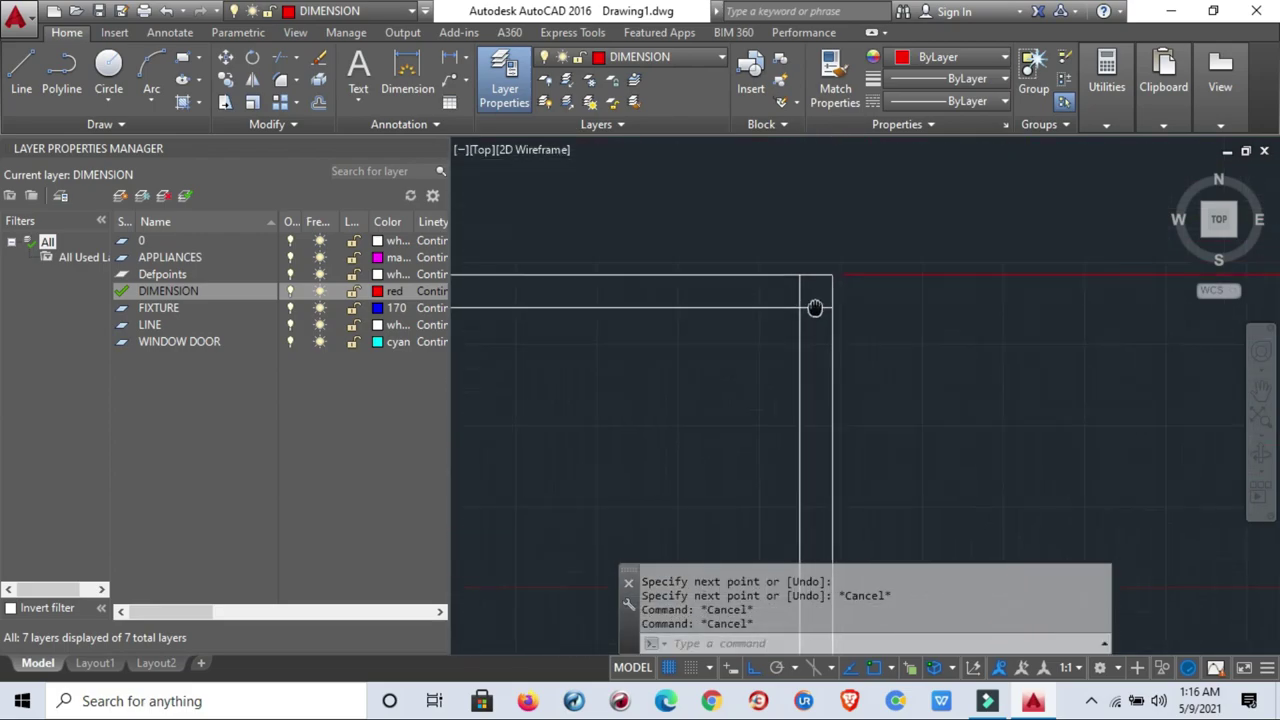
key("Return")
left_click(815, 307)
left_click(814, 277)
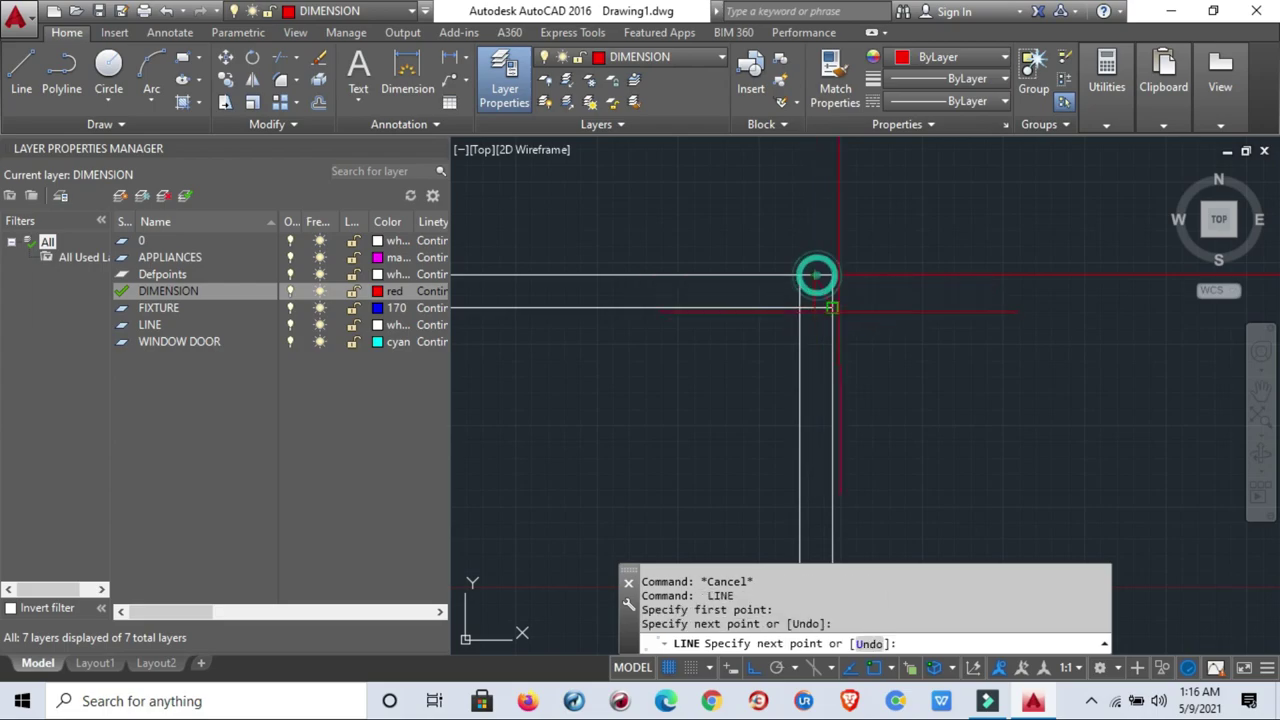
key("Escape")
key("Escape")
key("Escape")
Draw a two-segment red line starting from the short red line's midpoint.
type("l")
key("Return")
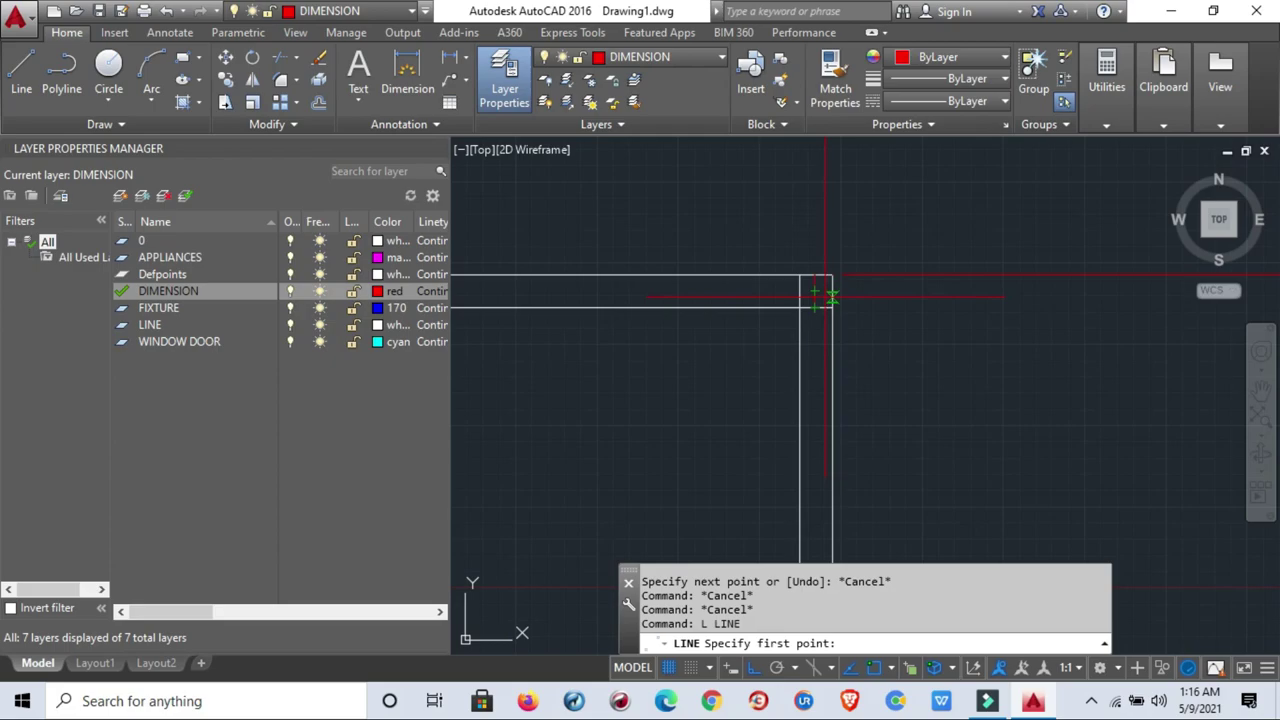
left_click(814, 292)
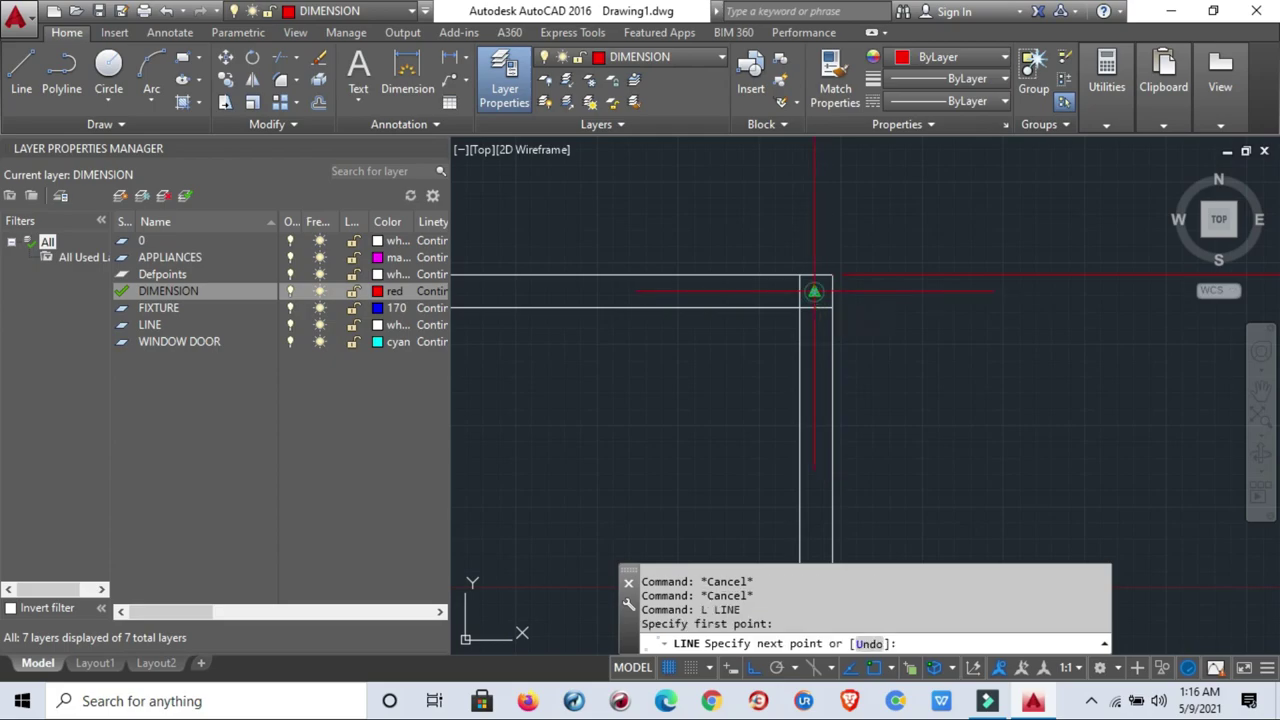
scroll(826, 285, "down", 3)
scroll(809, 521, "up", 2)
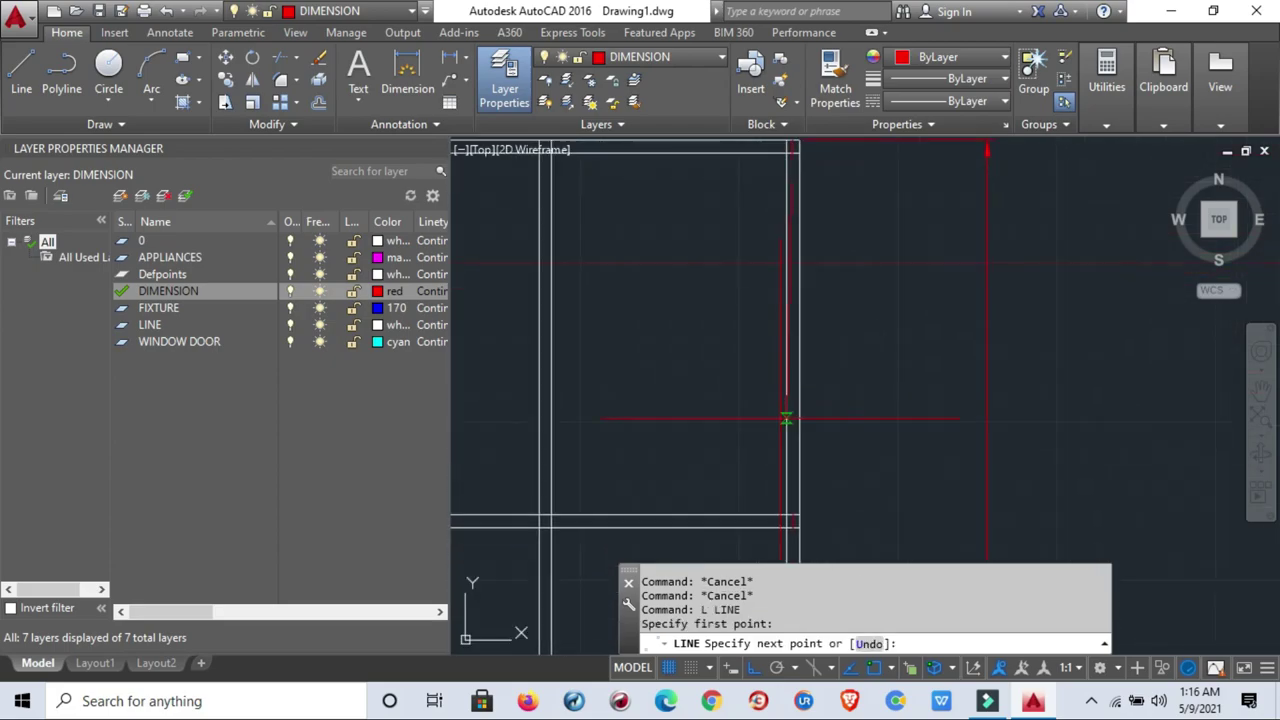
scroll(805, 512, "up", 1)
left_click(798, 494)
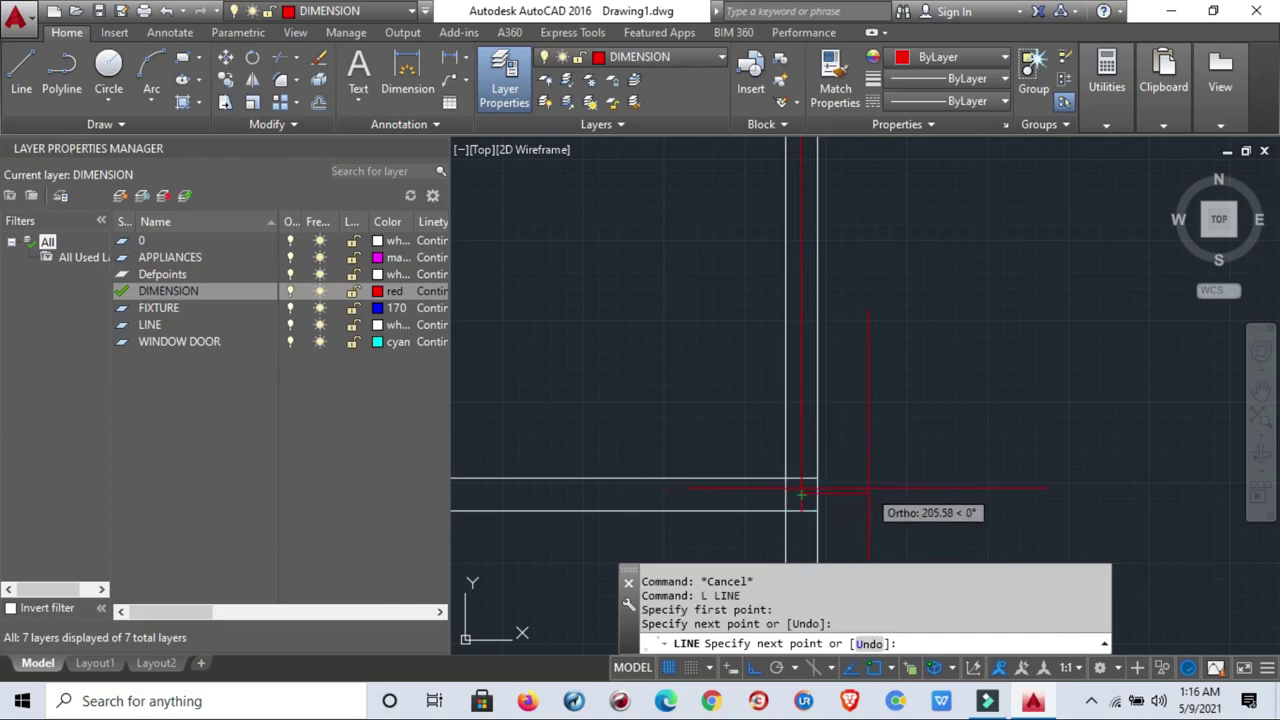
scroll(900, 475, "down", 2)
left_click(962, 451)
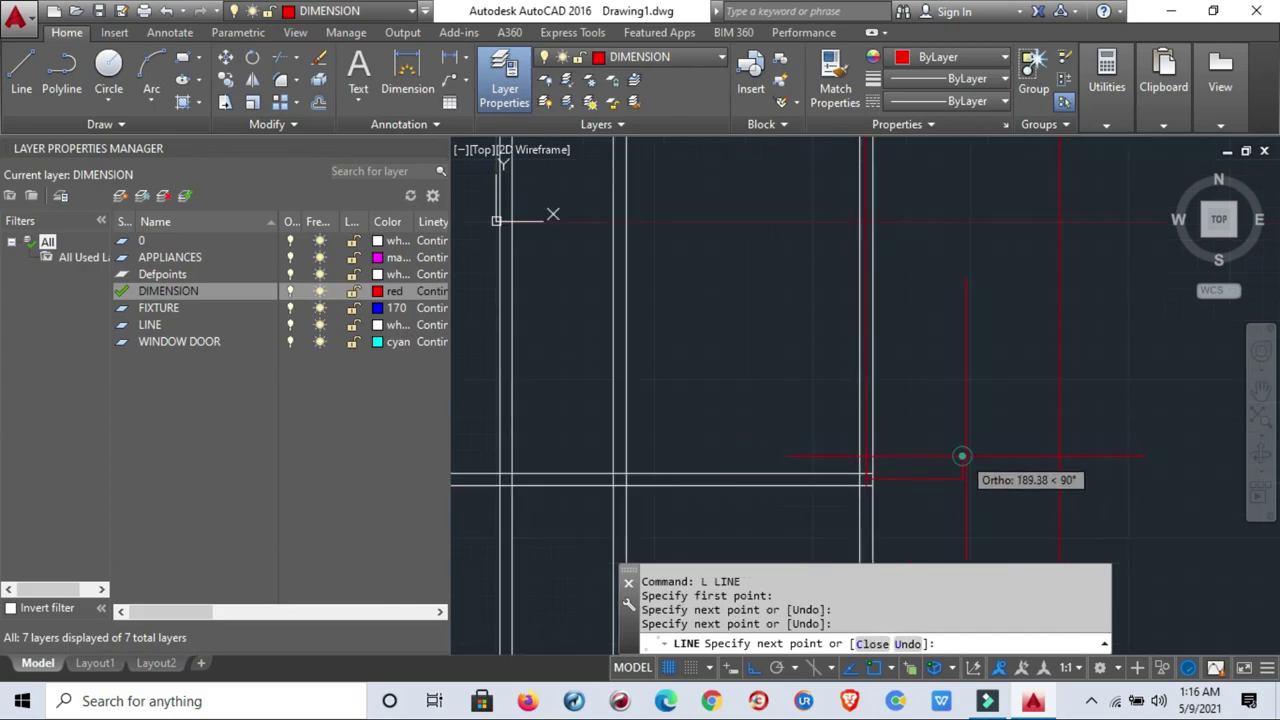
scroll(985, 375, "down", 1)
scroll(988, 365, "down", 1)
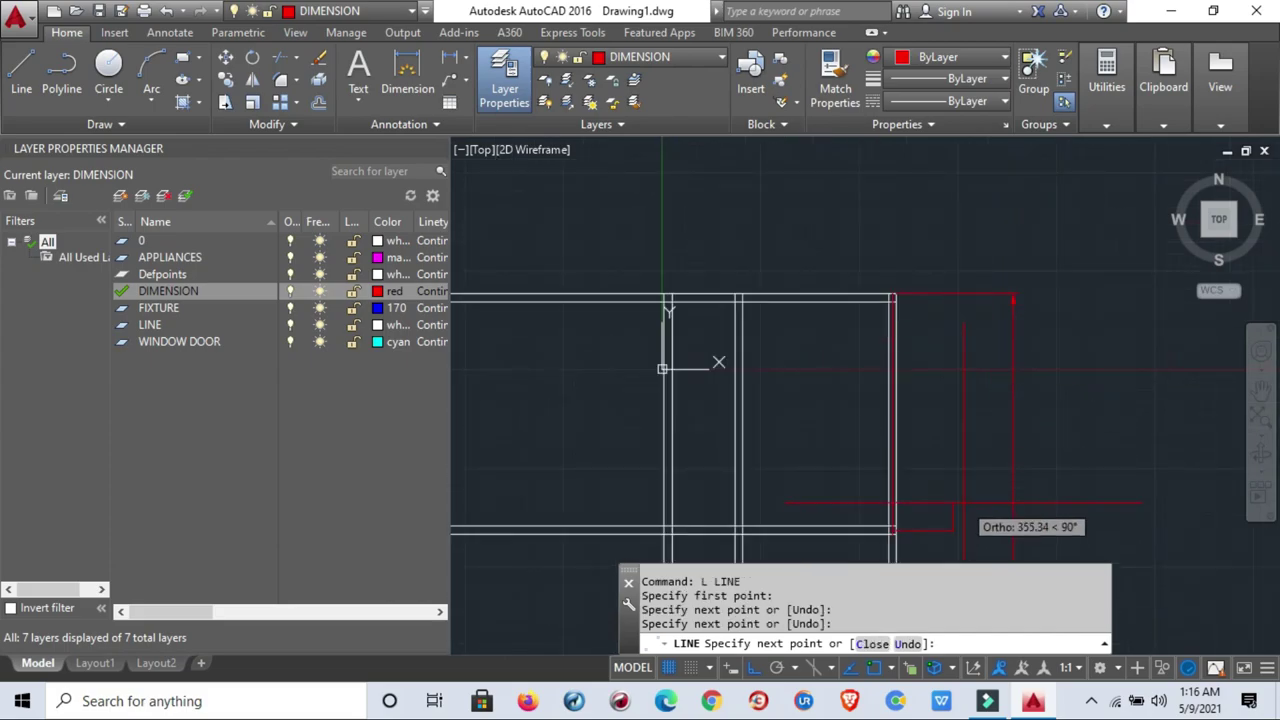
scroll(1000, 500, "up", 2)
key("Escape")
Window-select the stray red horizontal line and erase it.
scroll(940, 455, "up", 2)
left_click(940, 455)
left_click(863, 400)
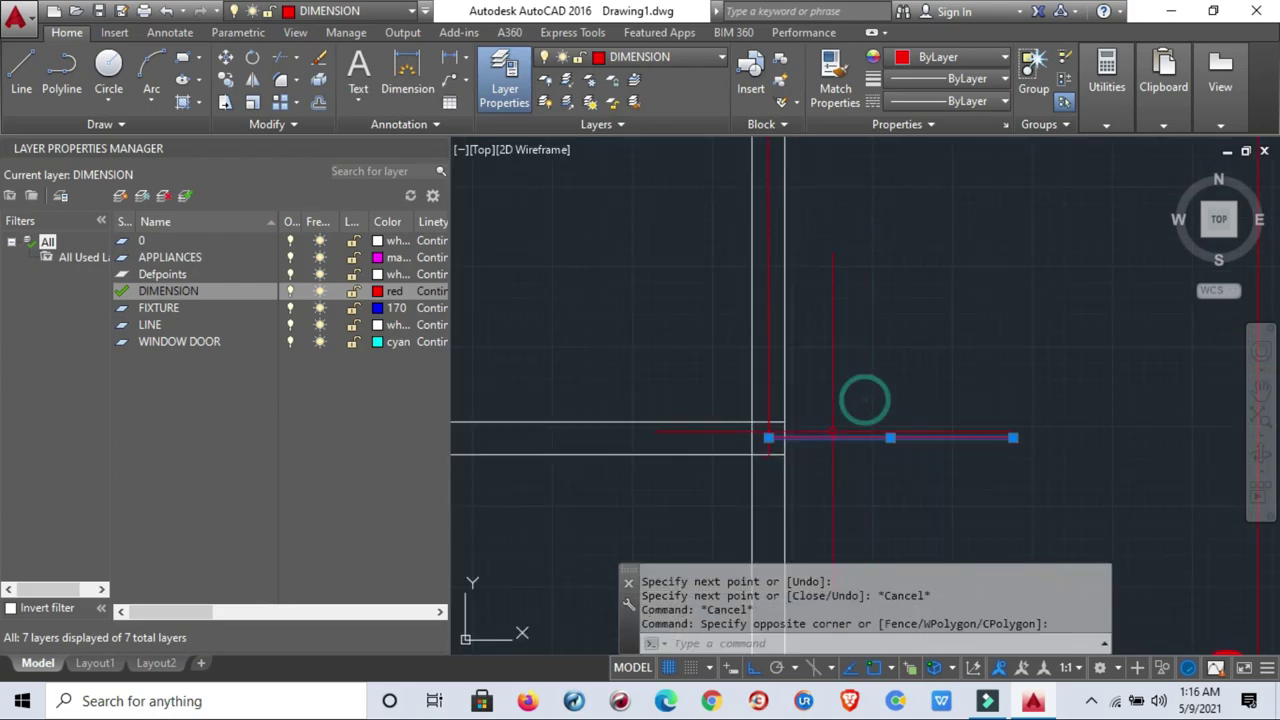
type("e")
key("Return")
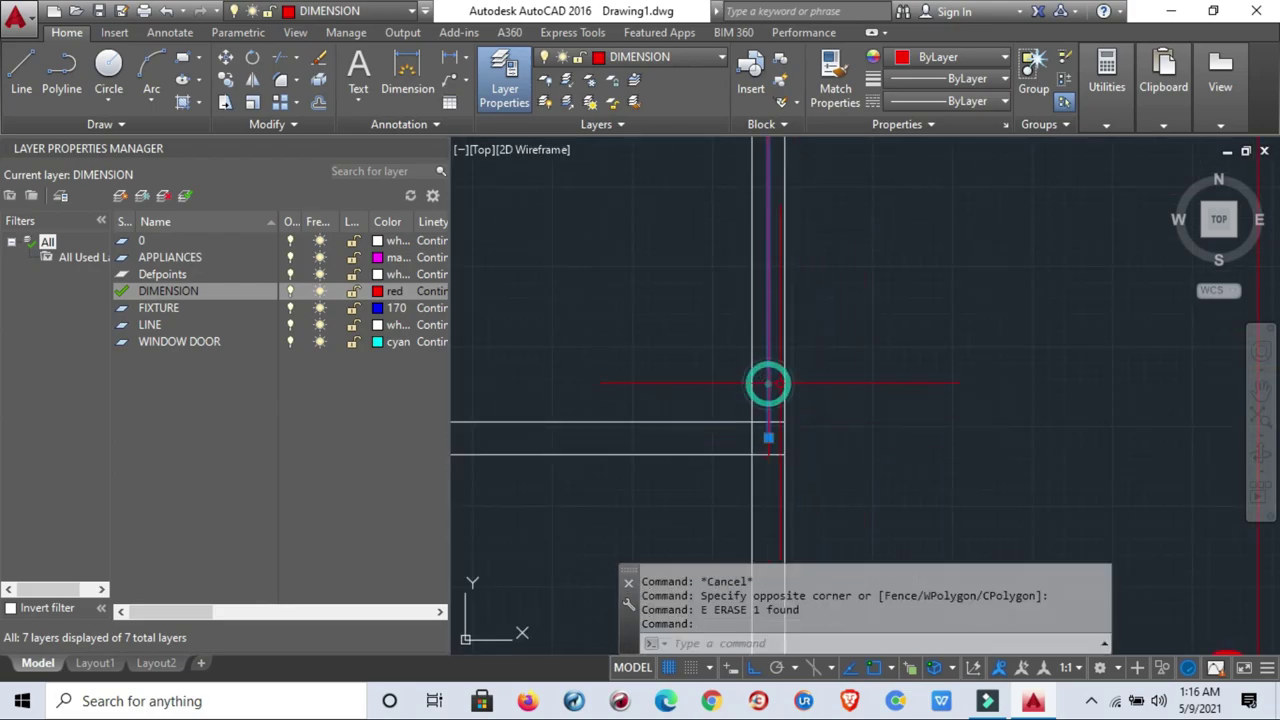
key("Escape")
key("Escape")
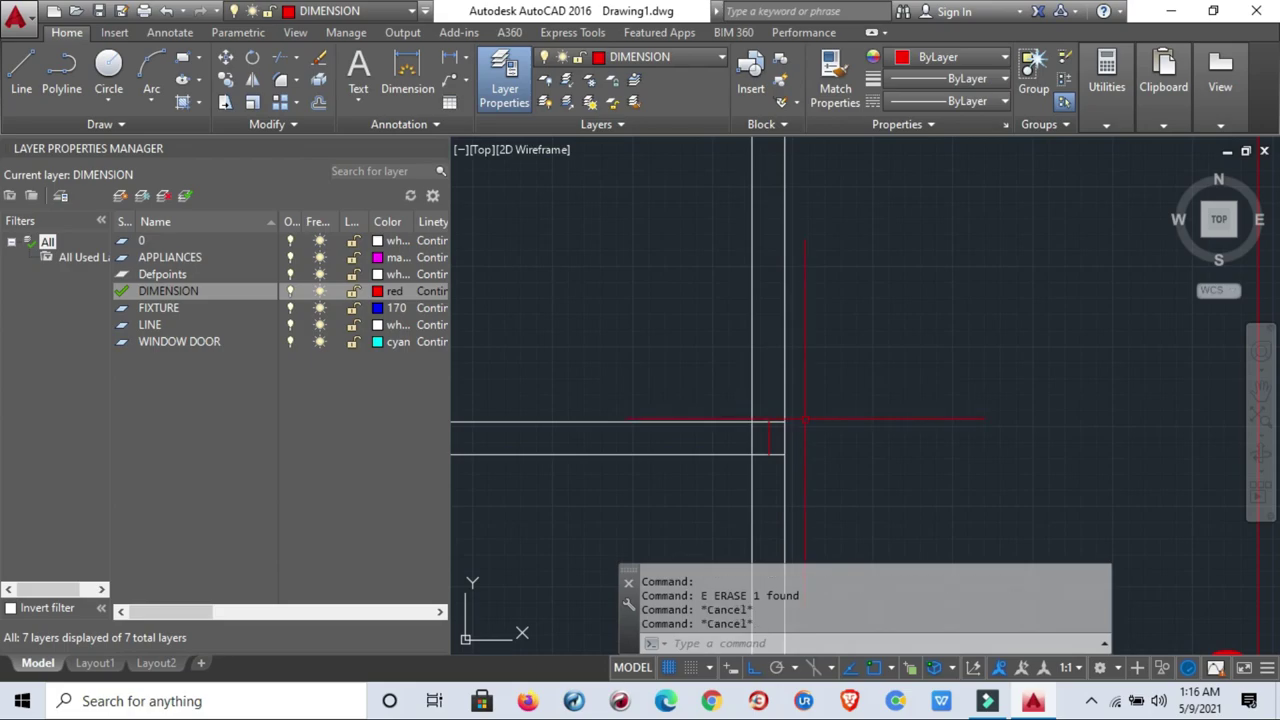
scroll(805, 421, "down", 1)
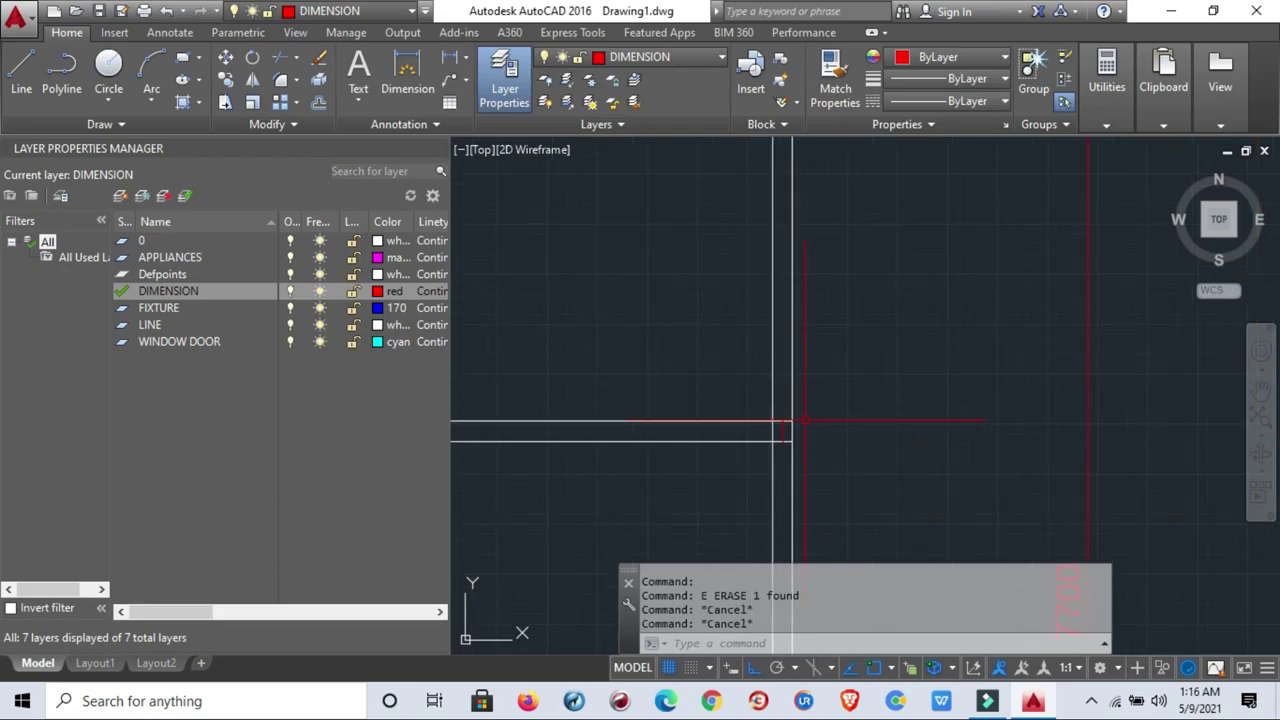
Dimension 2950 from the lower to the top-right wall corner, placed right of the wall.
type("DIML")
key("Return")
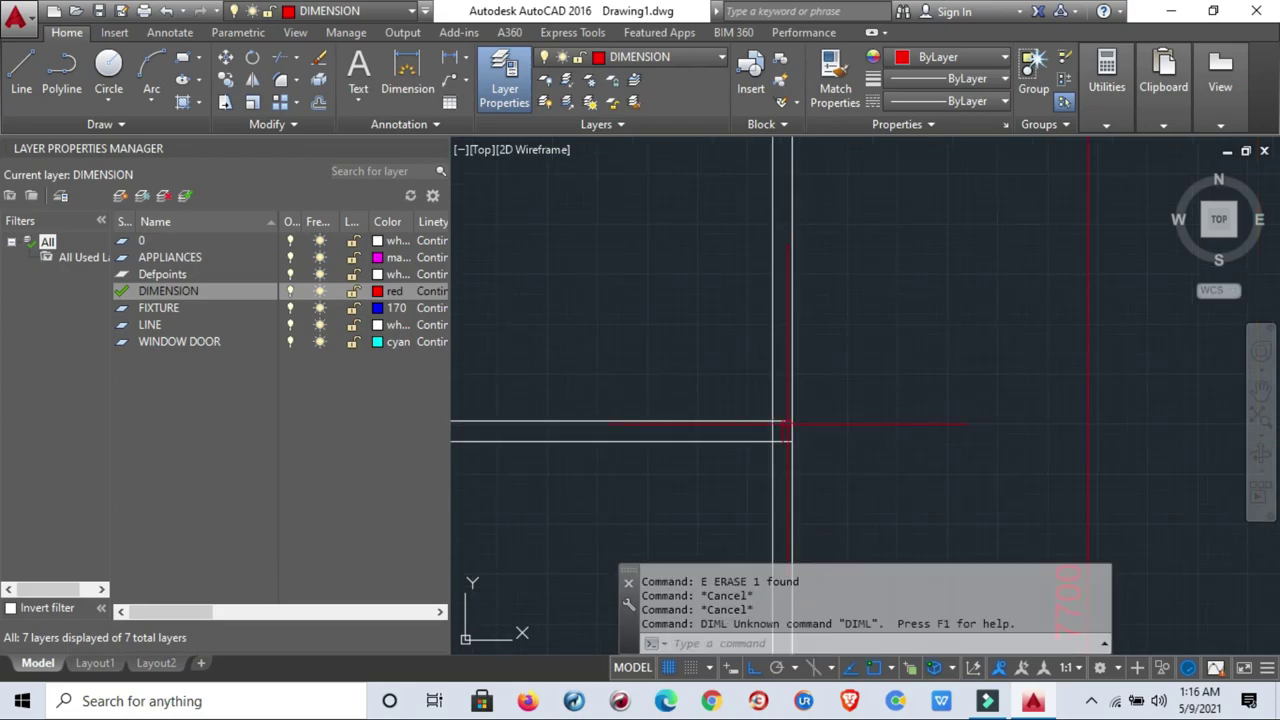
key("Return")
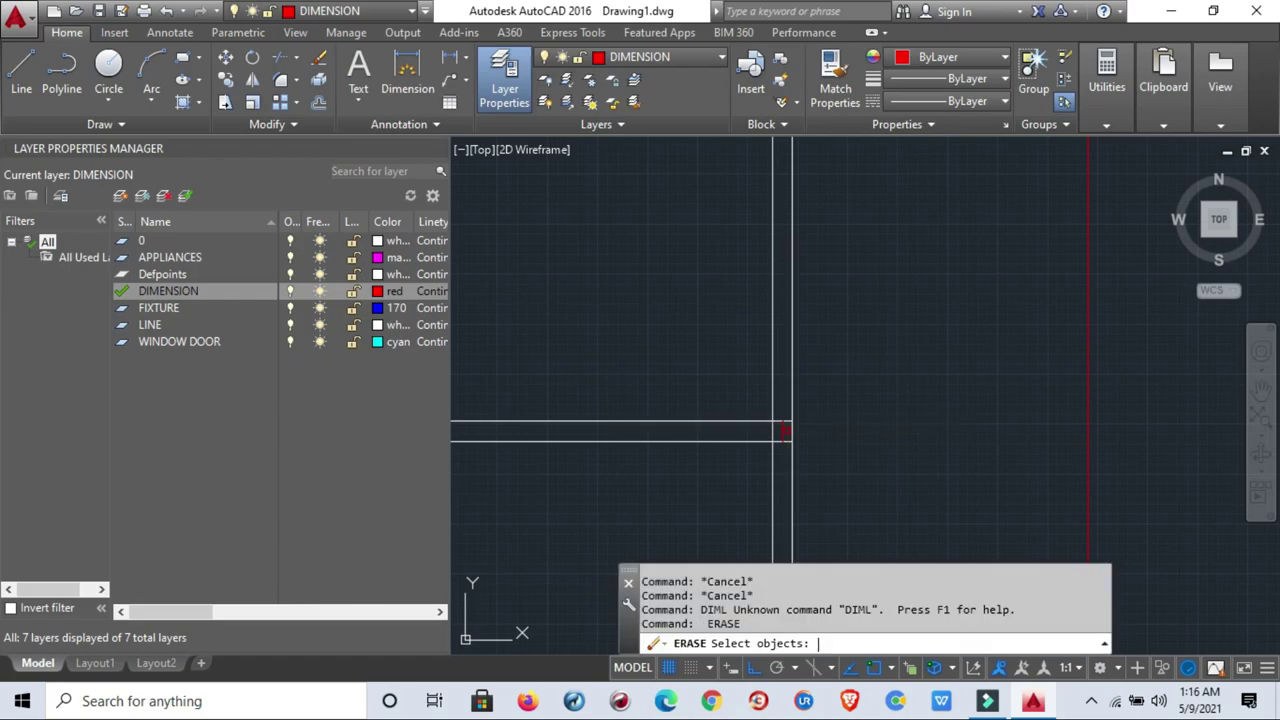
key("Escape")
type("D")
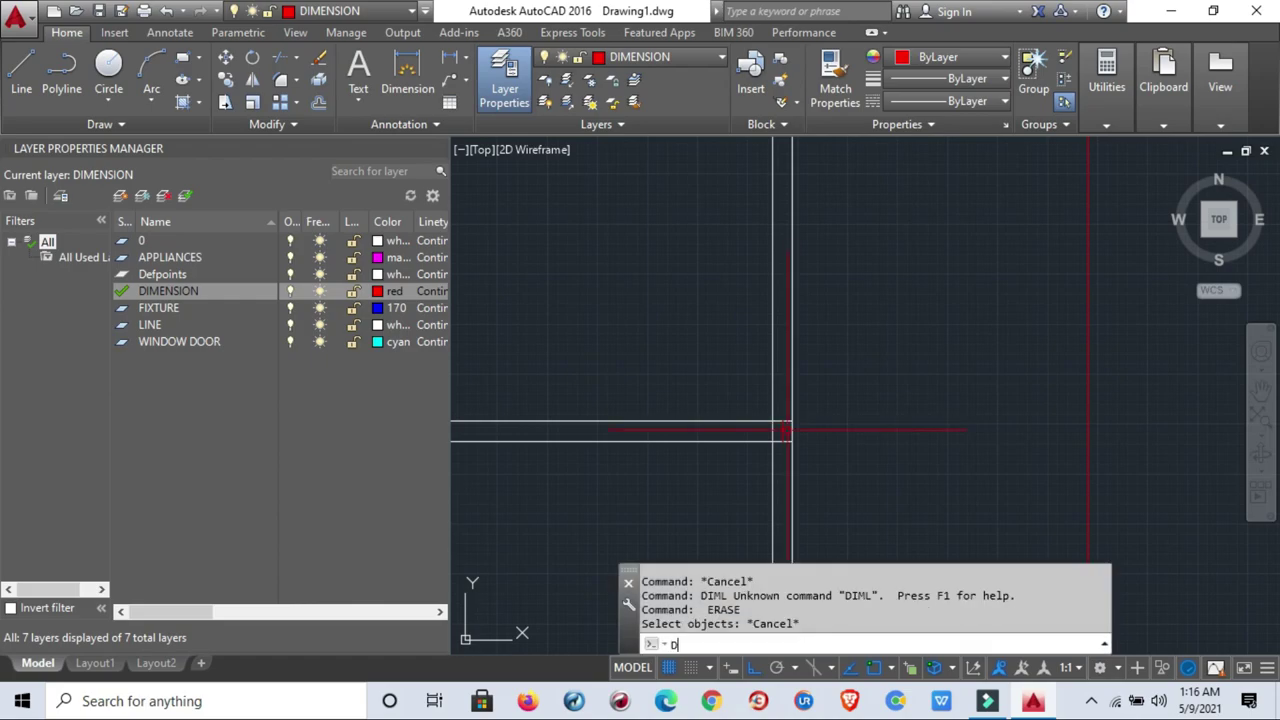
type("IMLIN")
key("Return")
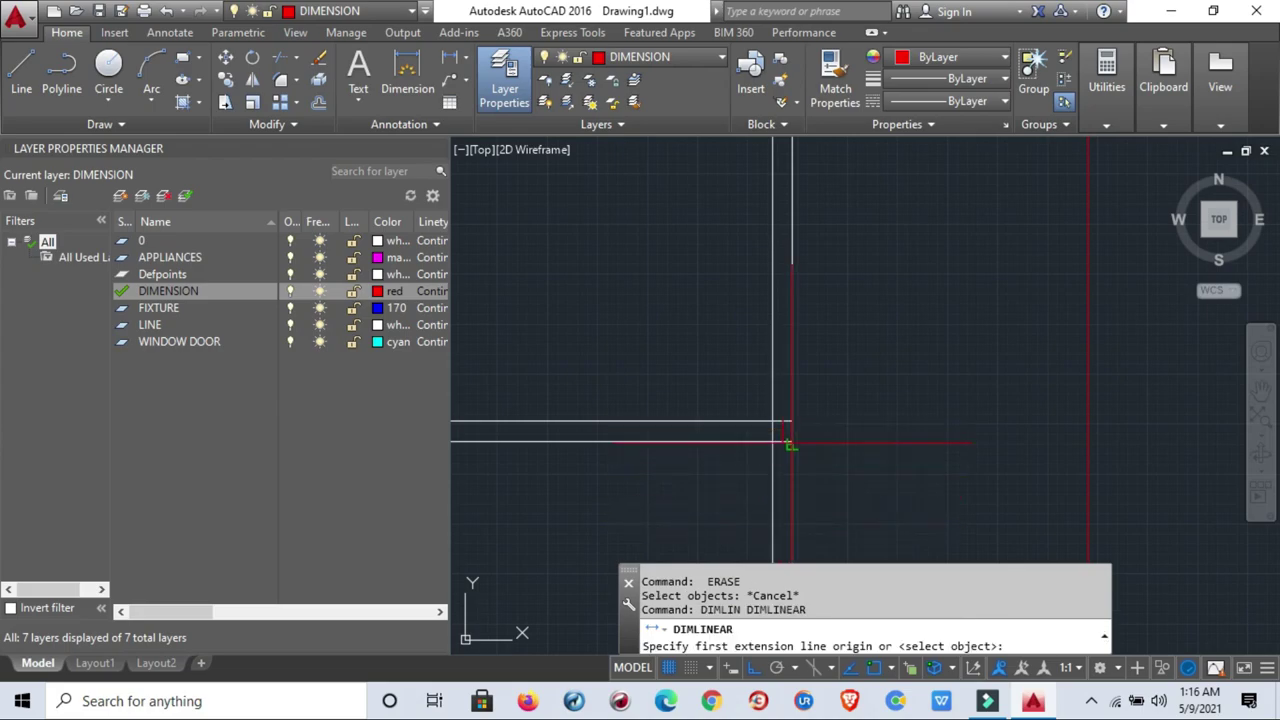
left_click(789, 443)
scroll(700, 350, "down", 1)
scroll(798, 342, "down", 1)
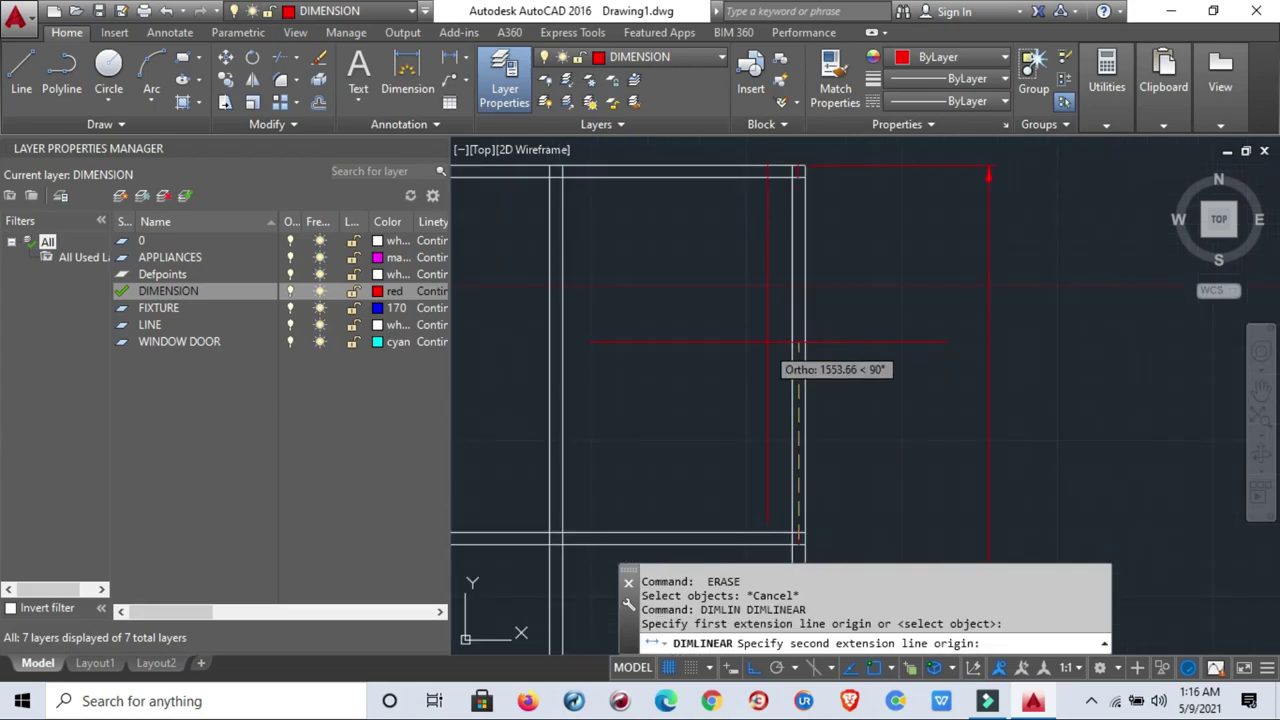
scroll(800, 205, "up", 3)
middle_click_drag(794, 123, 812, 276)
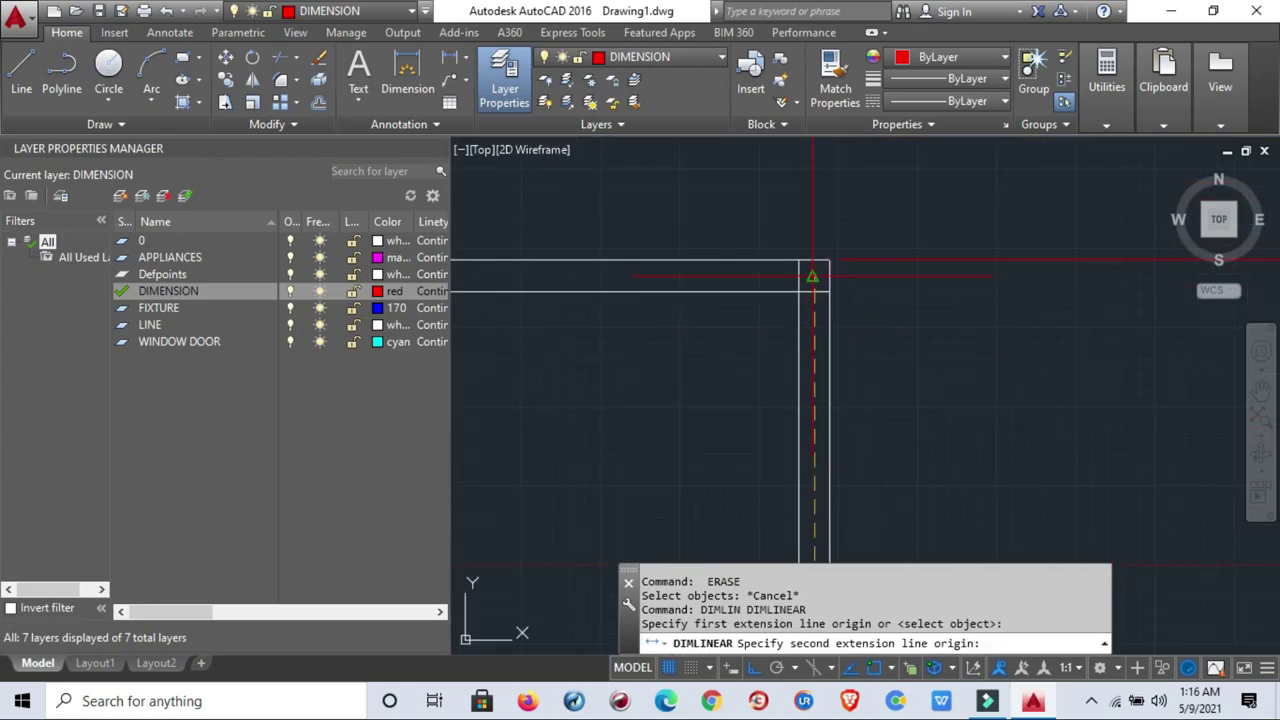
left_click(812, 276)
scroll(860, 312, "down", 3)
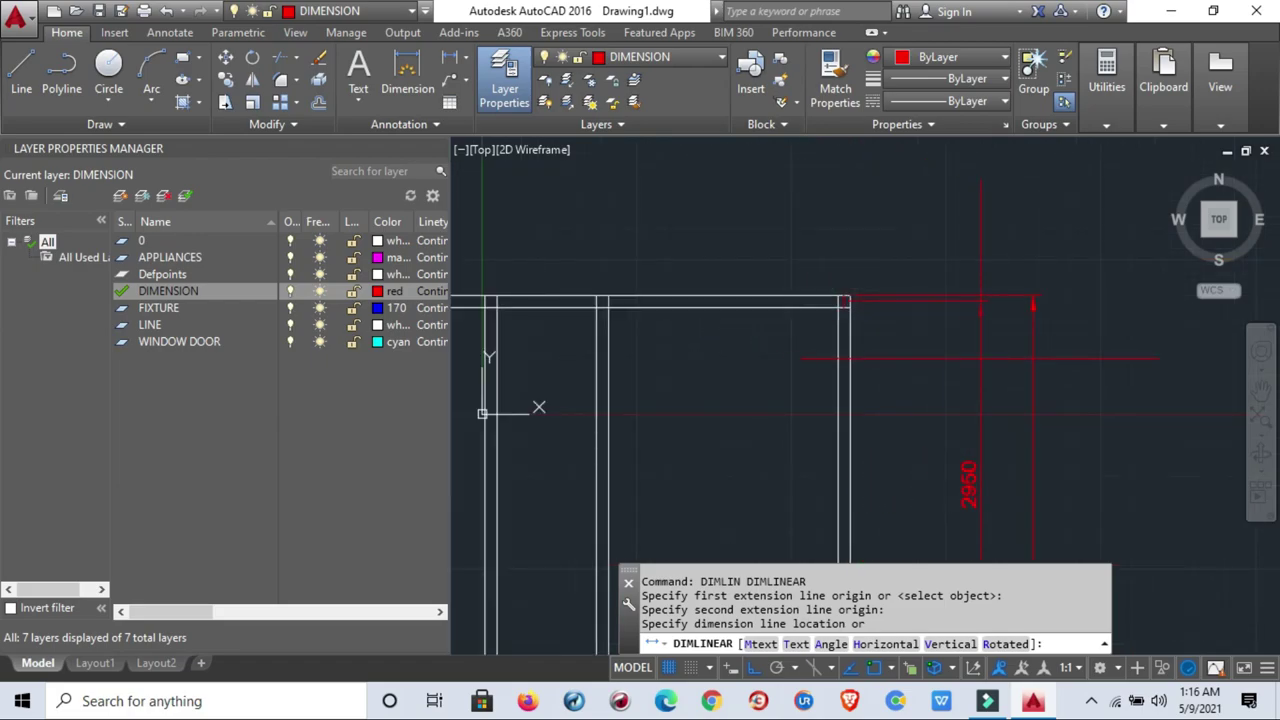
left_click(980, 358)
scroll(963, 392, "down", 3)
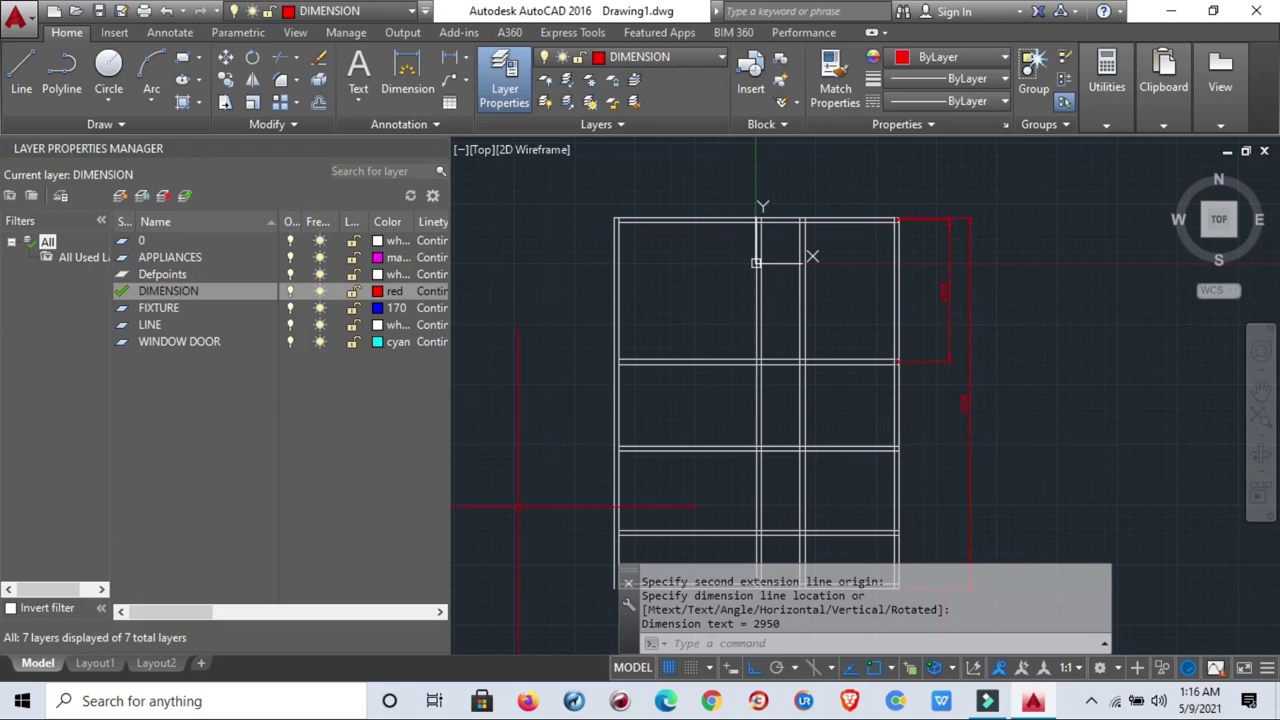
scroll(925, 390, "down", 3)
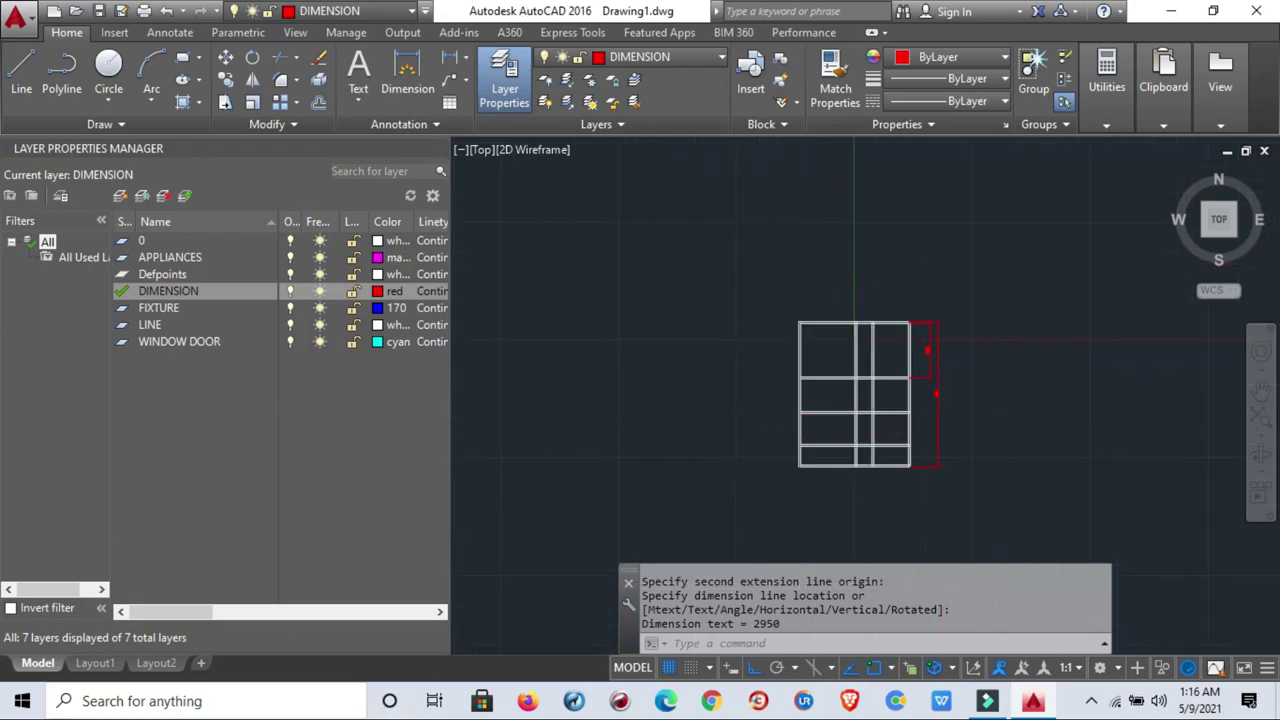
scroll(930, 395, "up", 3)
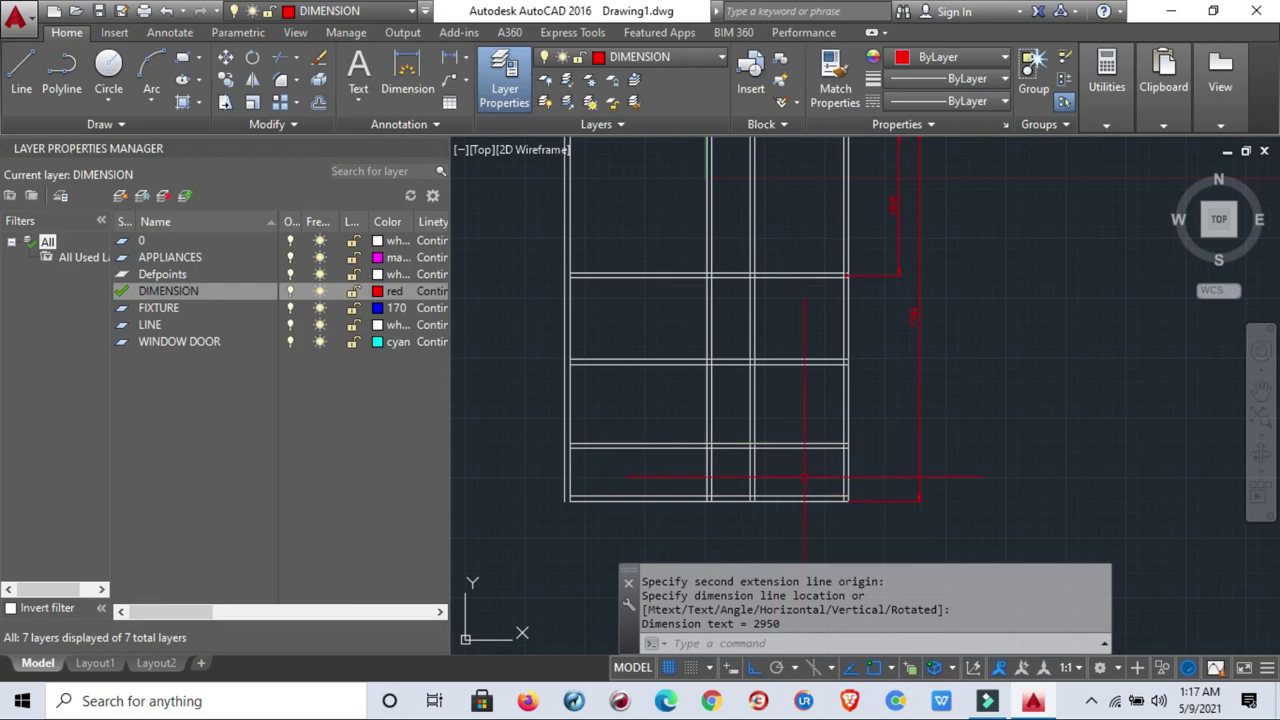
scroll(785, 477, "up", 1)
scroll(785, 477, "up", 1)
key("Escape")
type("tr")
key("Return")
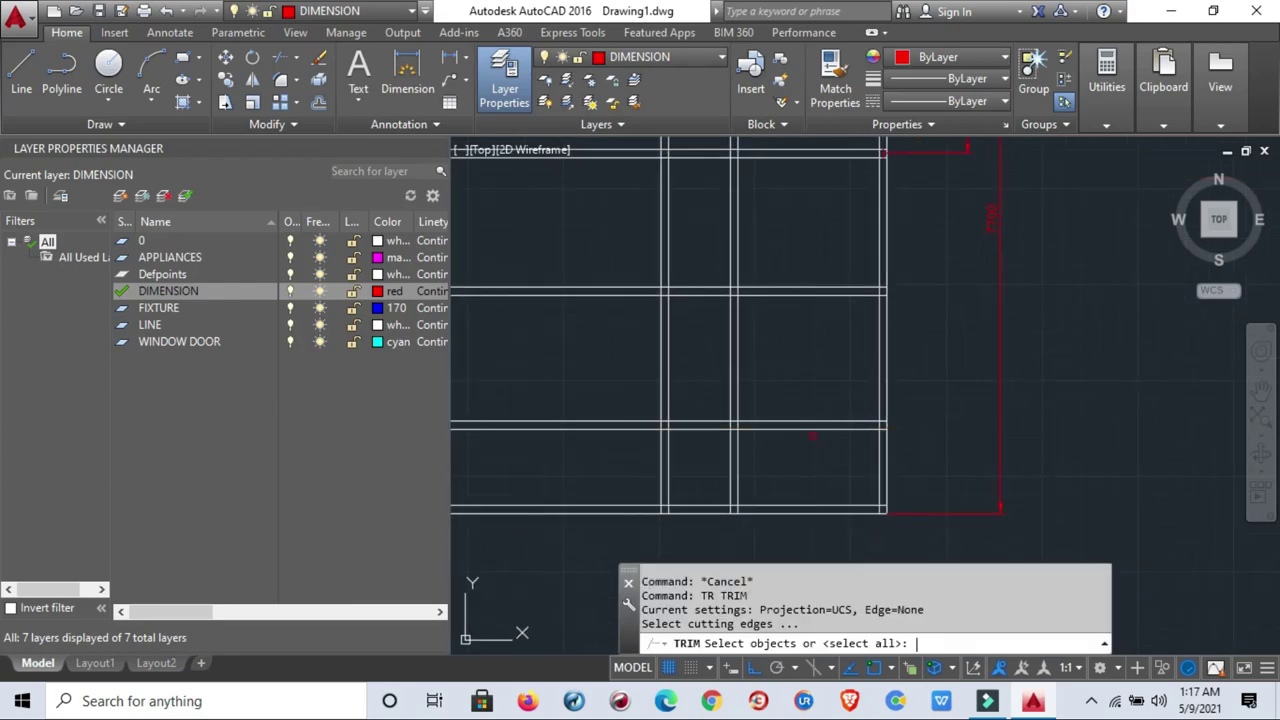
key("Return")
left_click(803, 460)
left_click(799, 413)
left_click(880, 470)
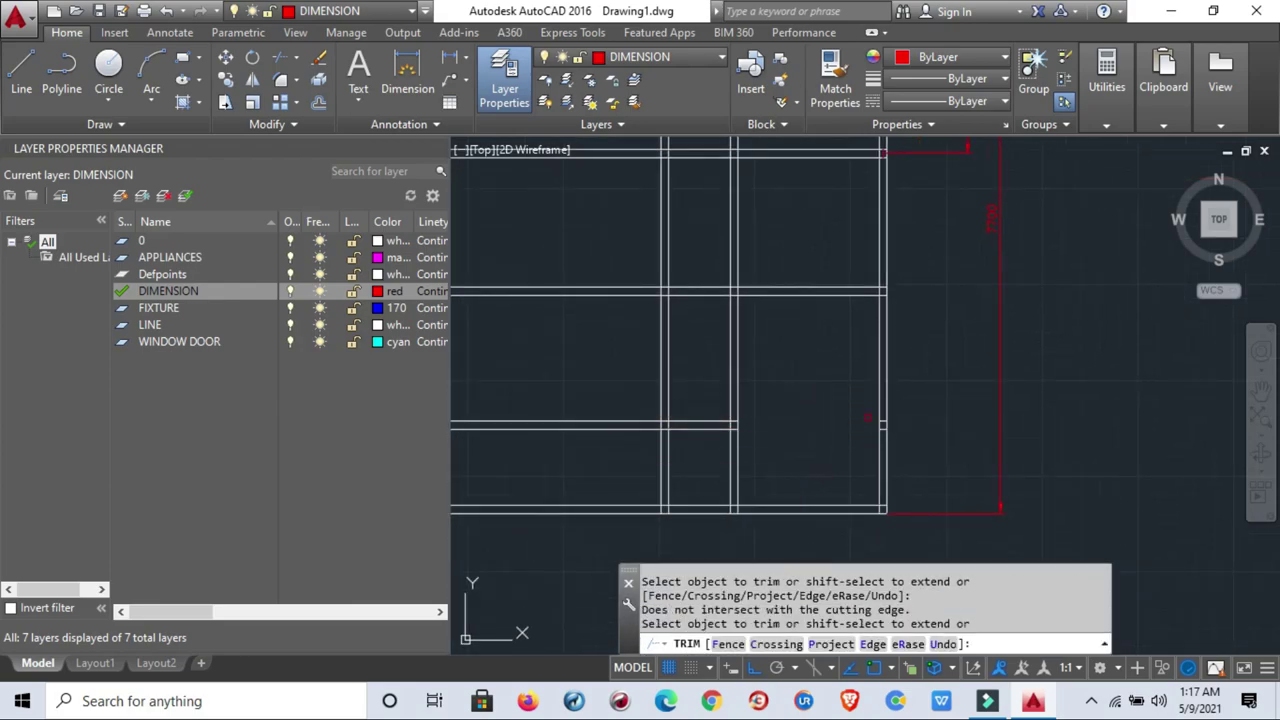
left_click(856, 405)
left_click(914, 454)
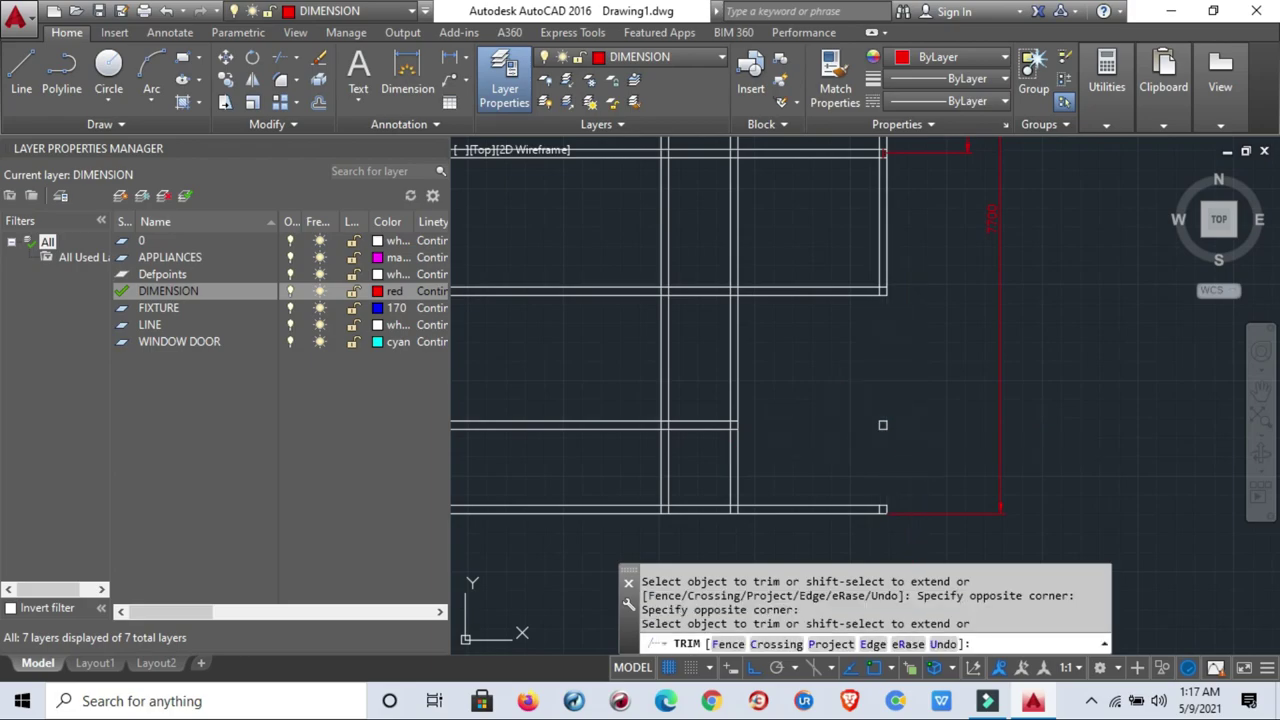
key("ctrl+z")
scroll(882, 425, "down", 5)
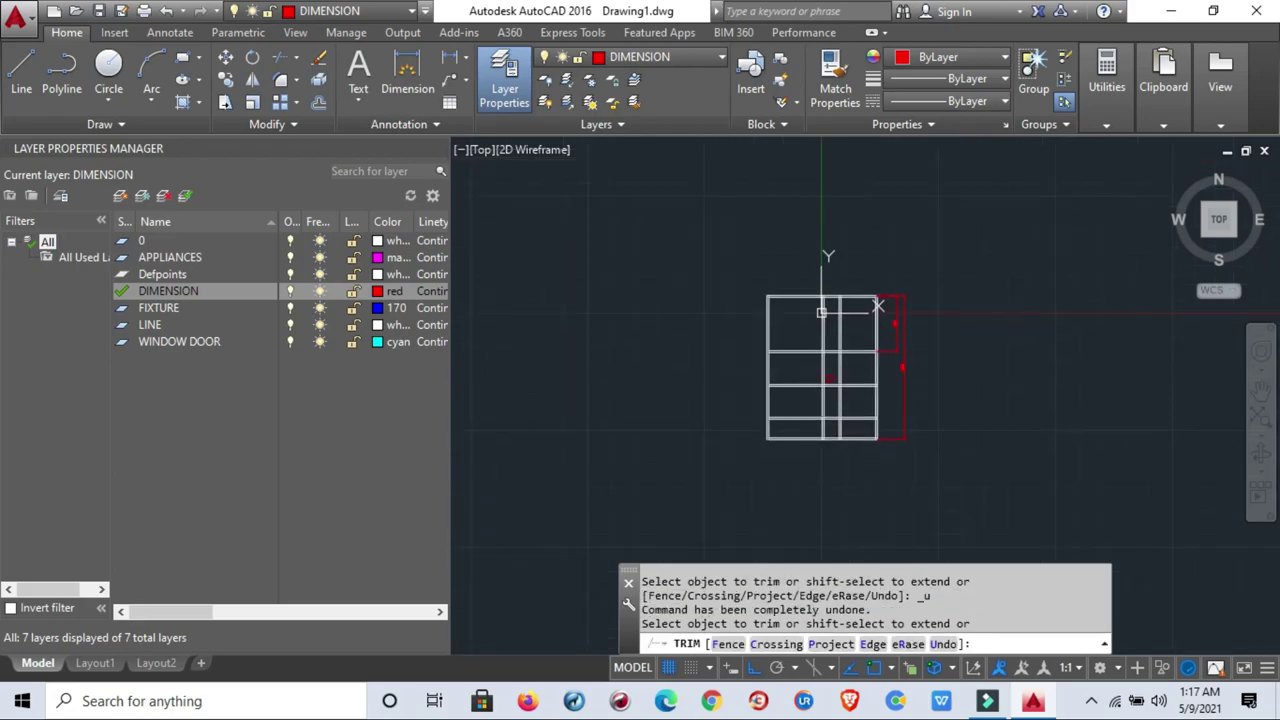
scroll(858, 337, "up", 3)
scroll(858, 337, "up", 1)
key("Escape")
key("Escape")
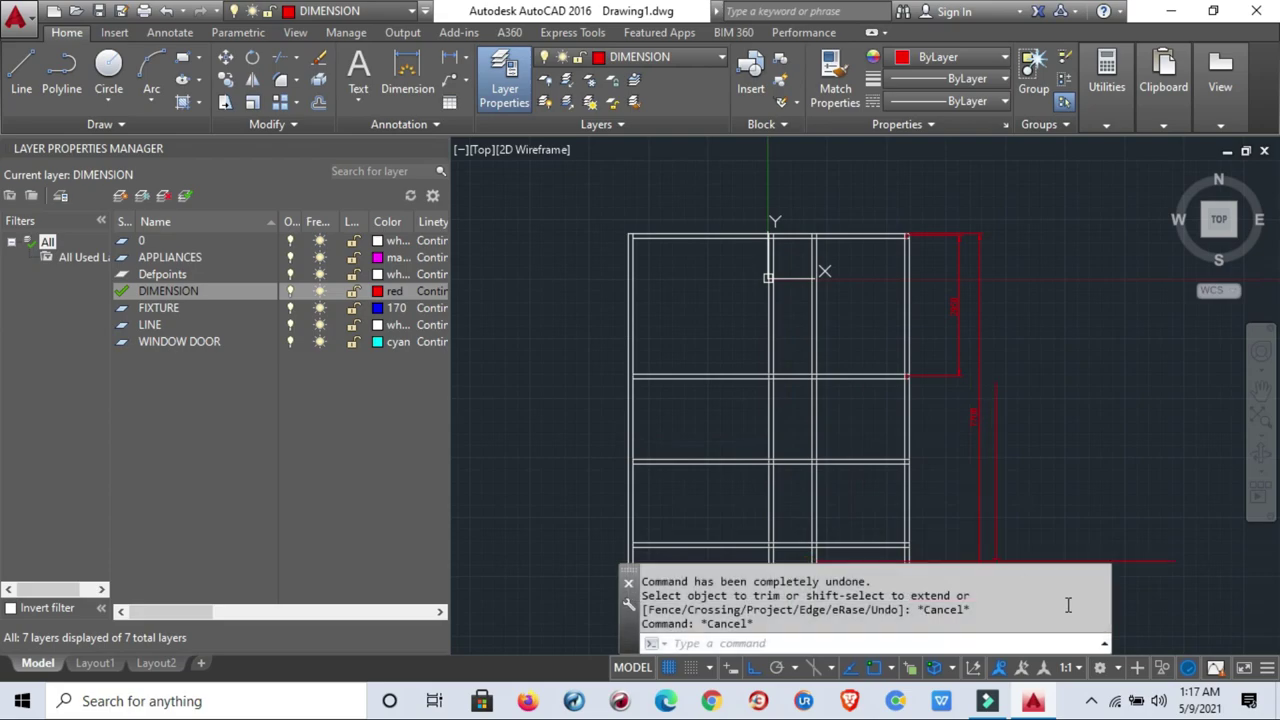
scroll(856, 415, "down", 1)
scroll(855, 410, "down", 1)
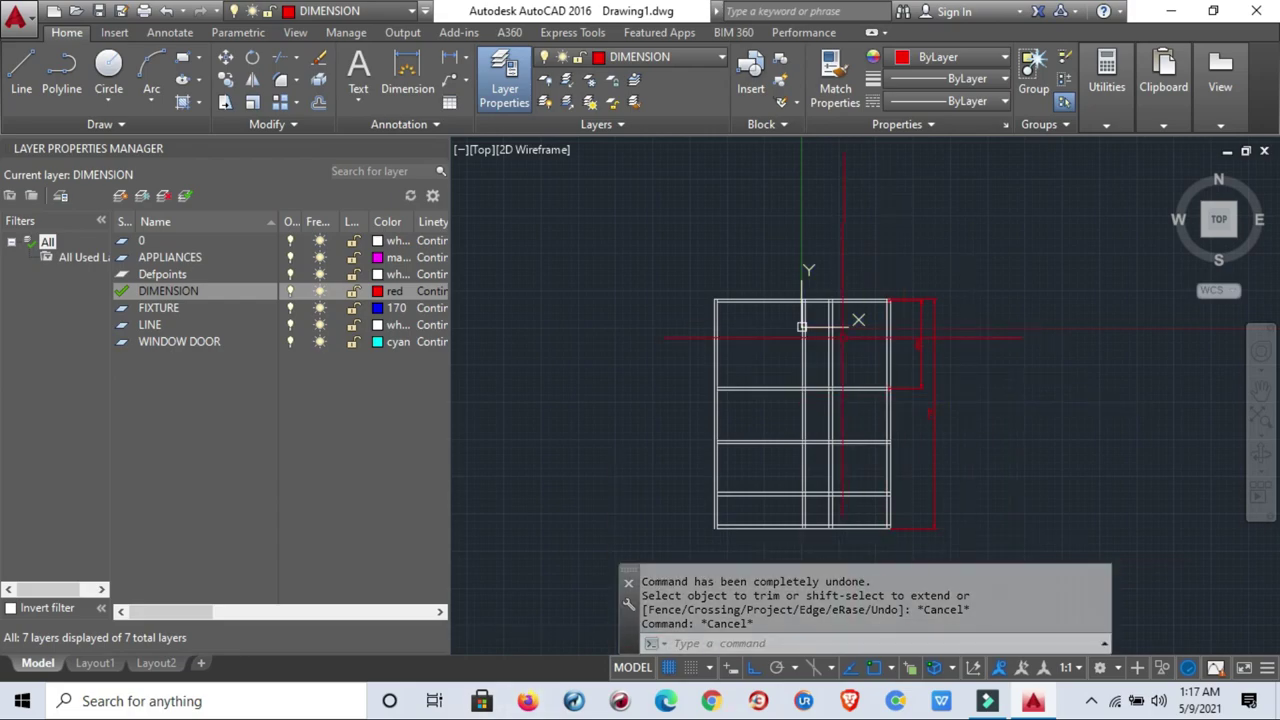
middle_click_drag(965, 435, 898, 399)
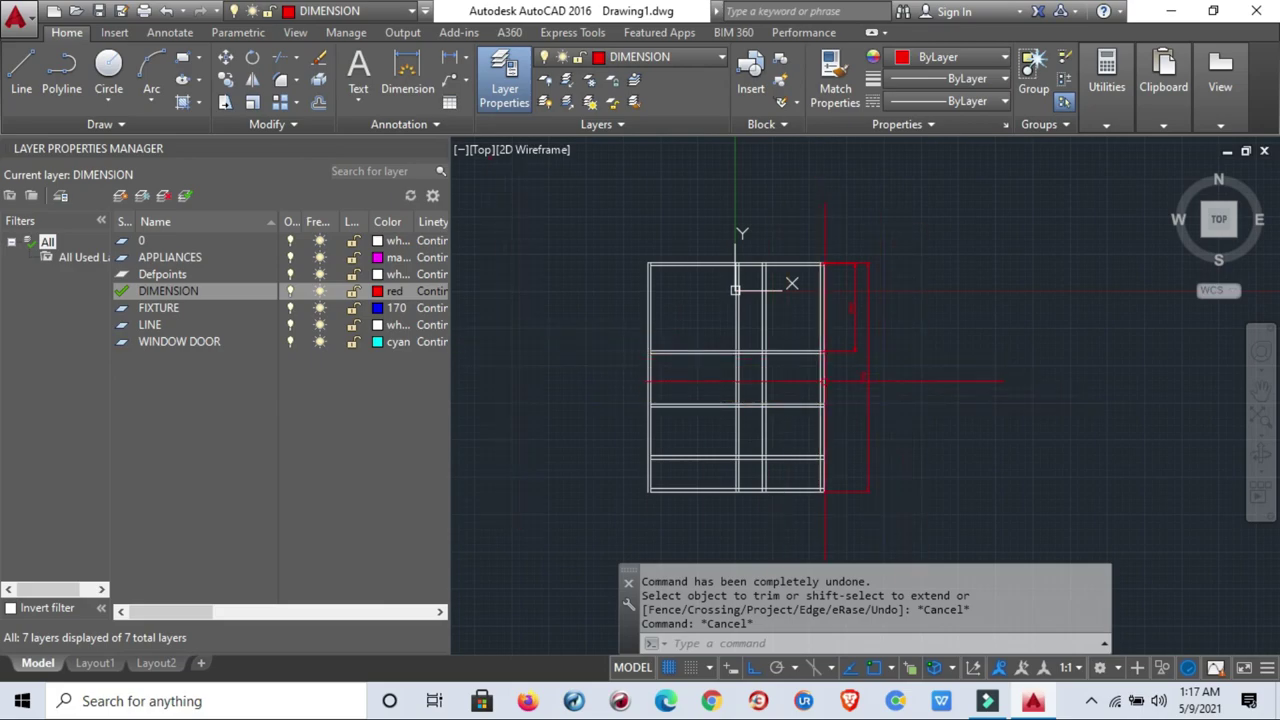
scroll(824, 380, "up", 1)
scroll(857, 362, "up", 1)
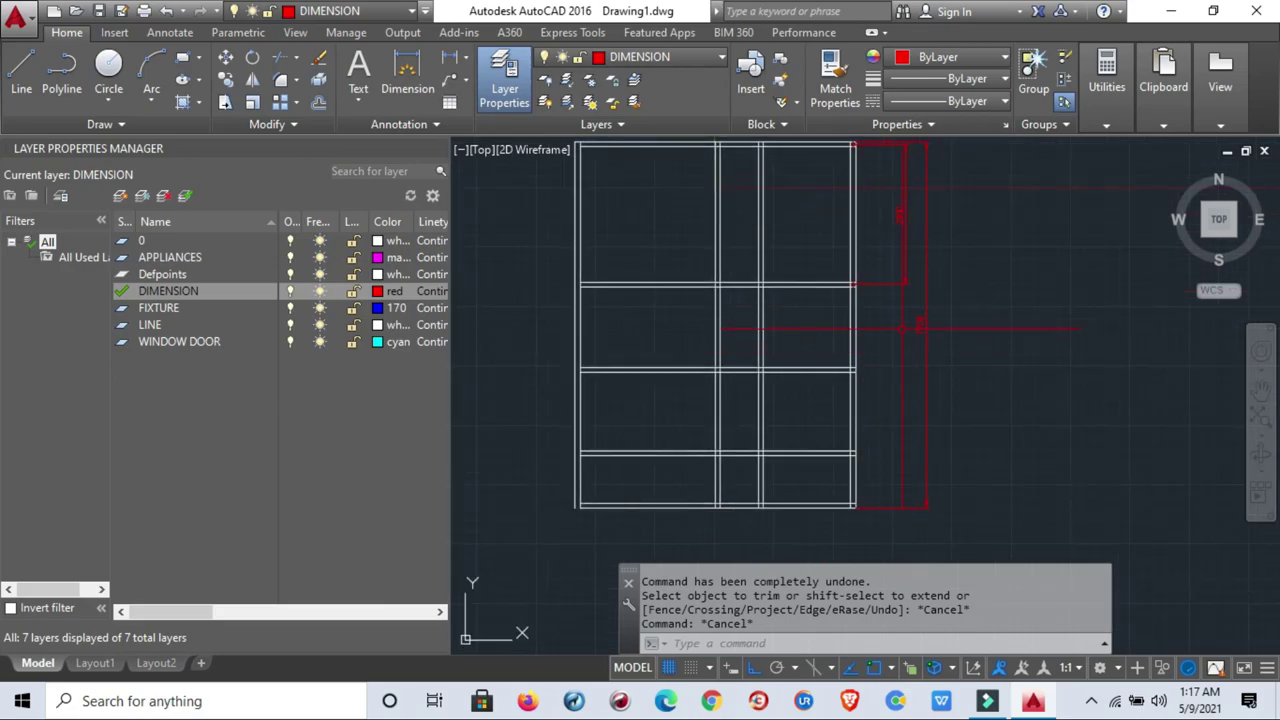
scroll(911, 387, "down", 2)
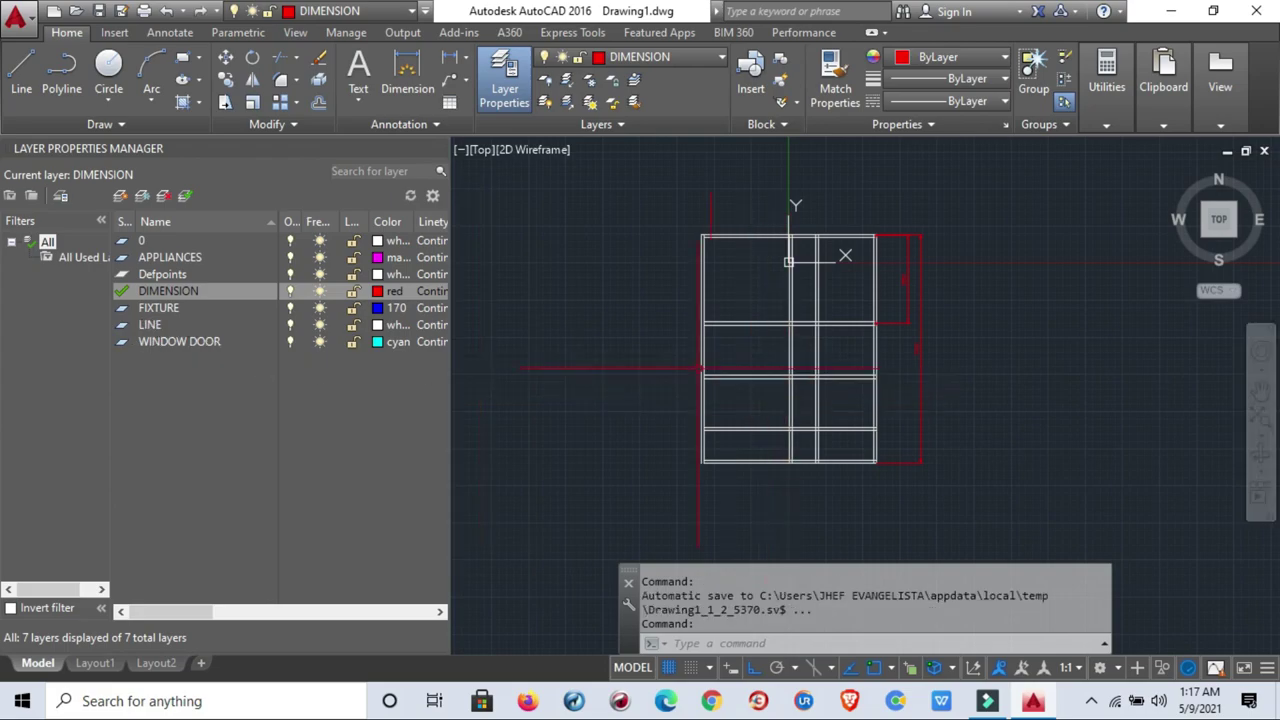
Toggle the LINE layer's freeze repeatedly, leaving it frozen so the walls are hidden.
left_click(162, 328)
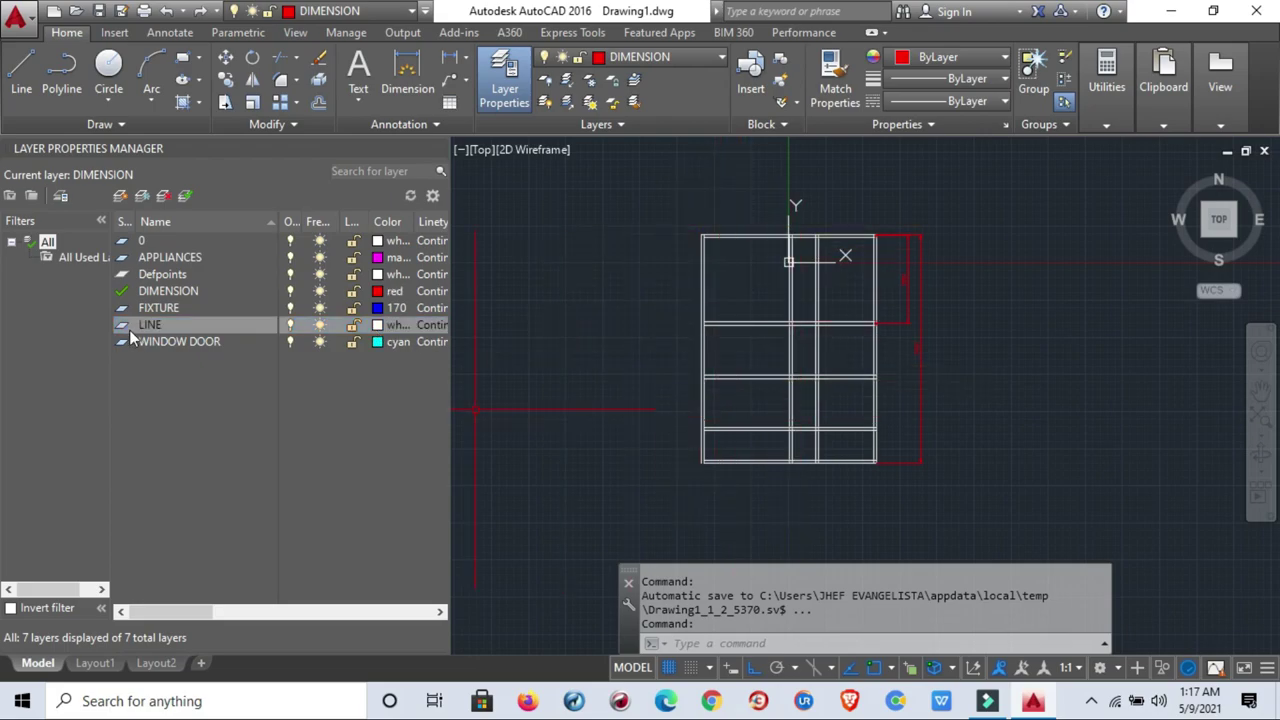
left_click(320, 326)
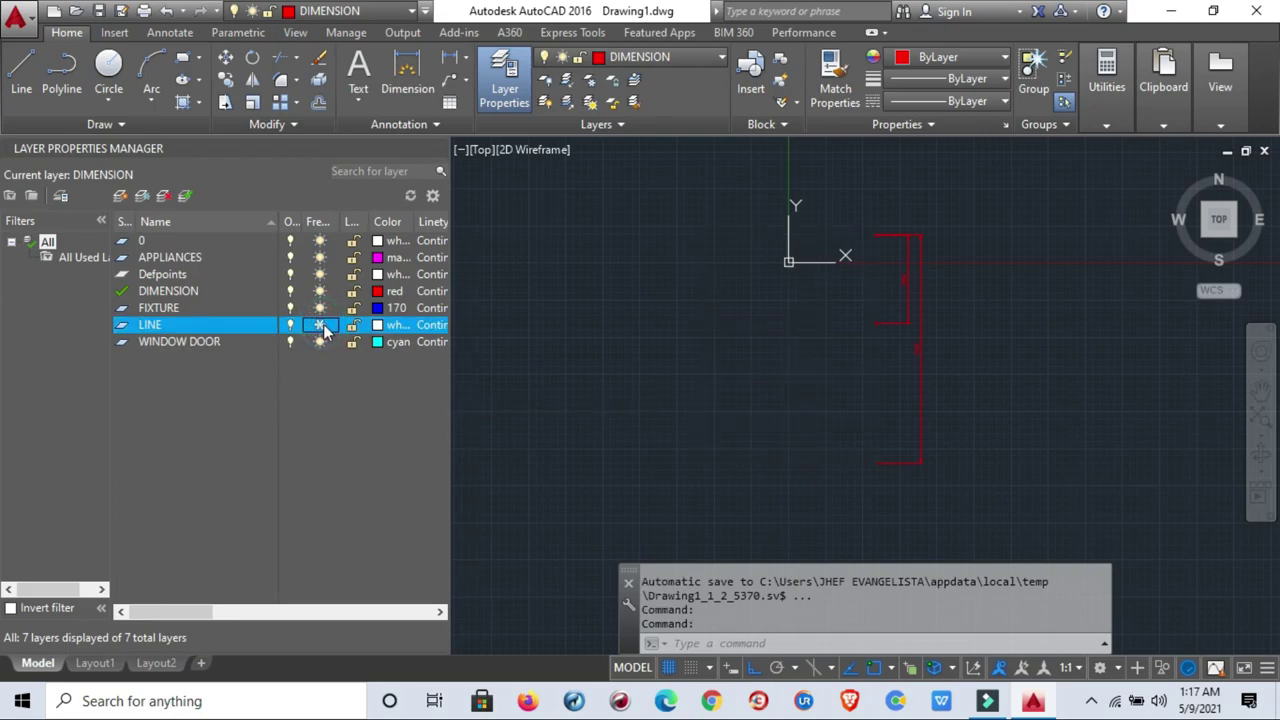
left_click(320, 326)
left_click(320, 326)
left_click(320, 326)
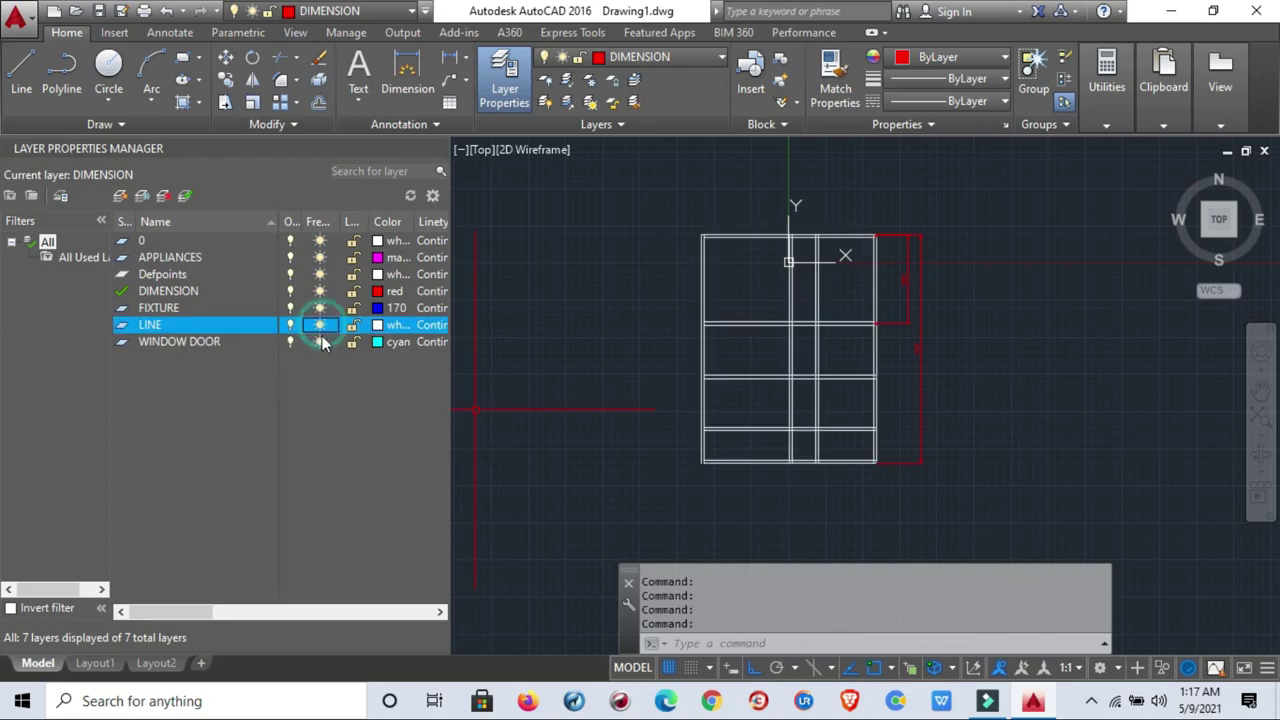
left_click(320, 330)
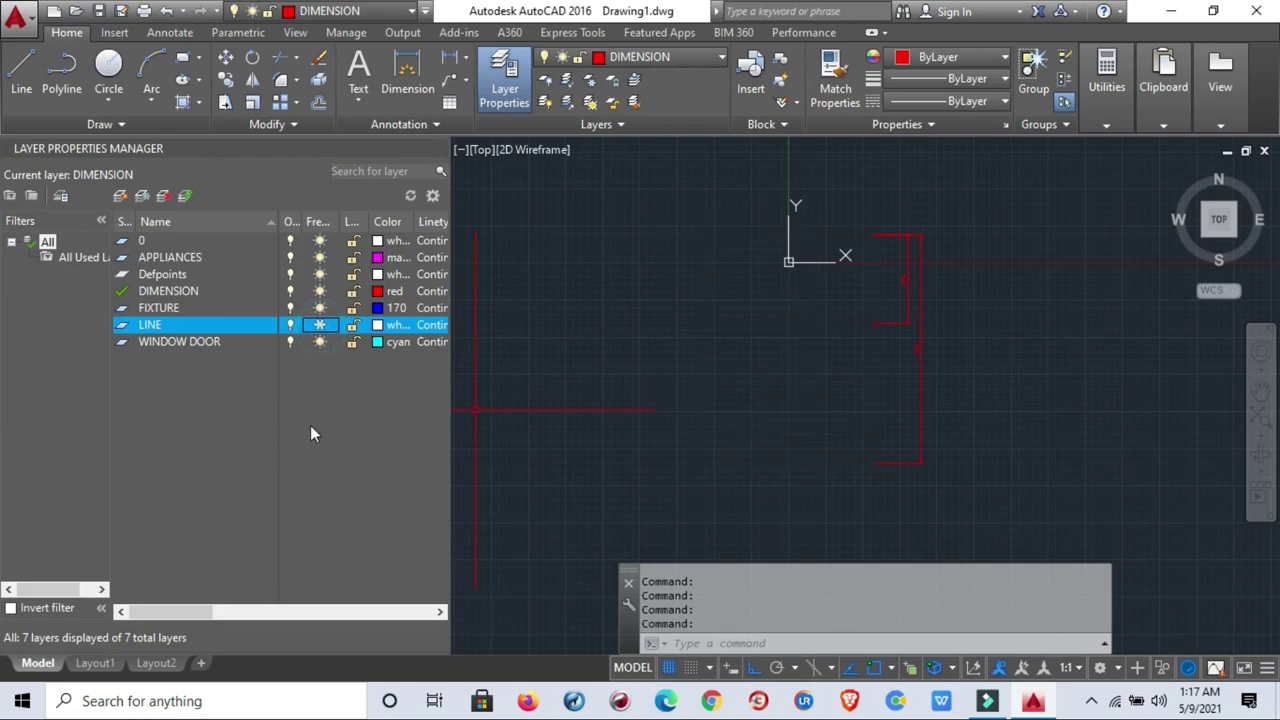
Draw a small red cross of one short vertical and one short horizontal line.
type("L")
key("Return")
left_click(726, 398)
left_click(726, 293)
key("Escape")
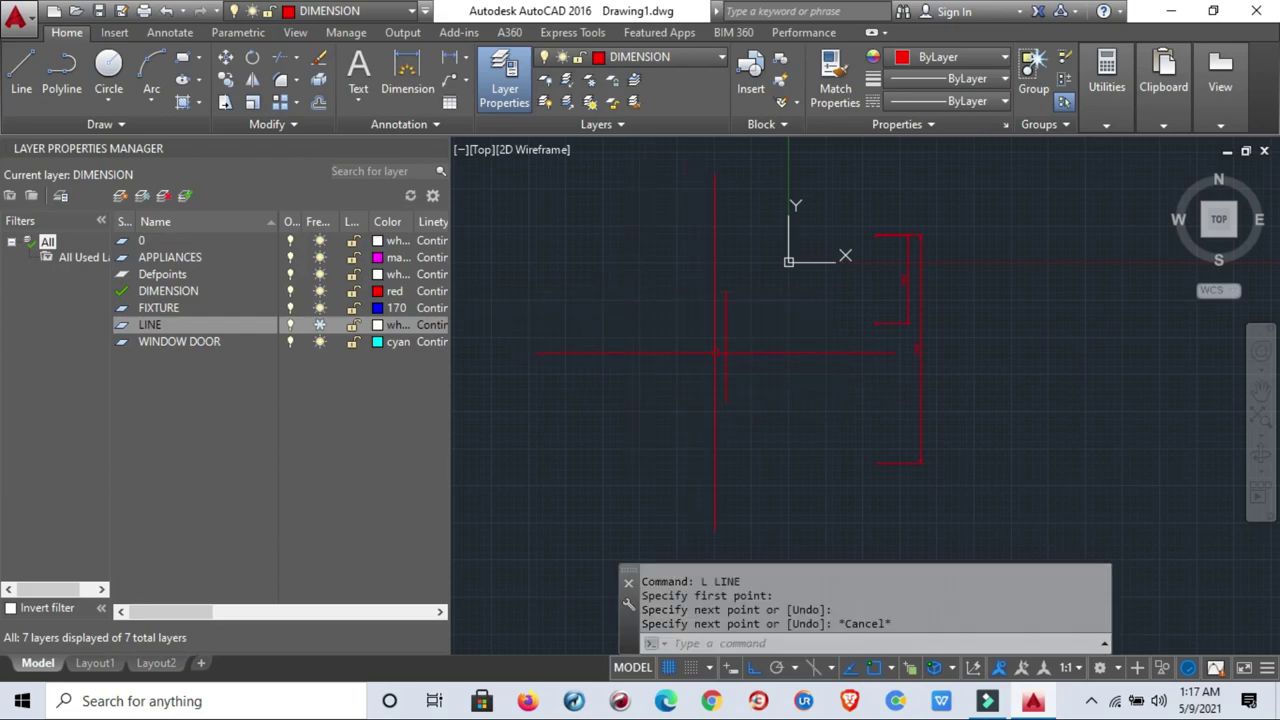
key("Return")
left_click(701, 353)
left_click(752, 353)
key("Escape")
Switch the LINE layer between thawed and frozen several more times.
left_click(320, 330)
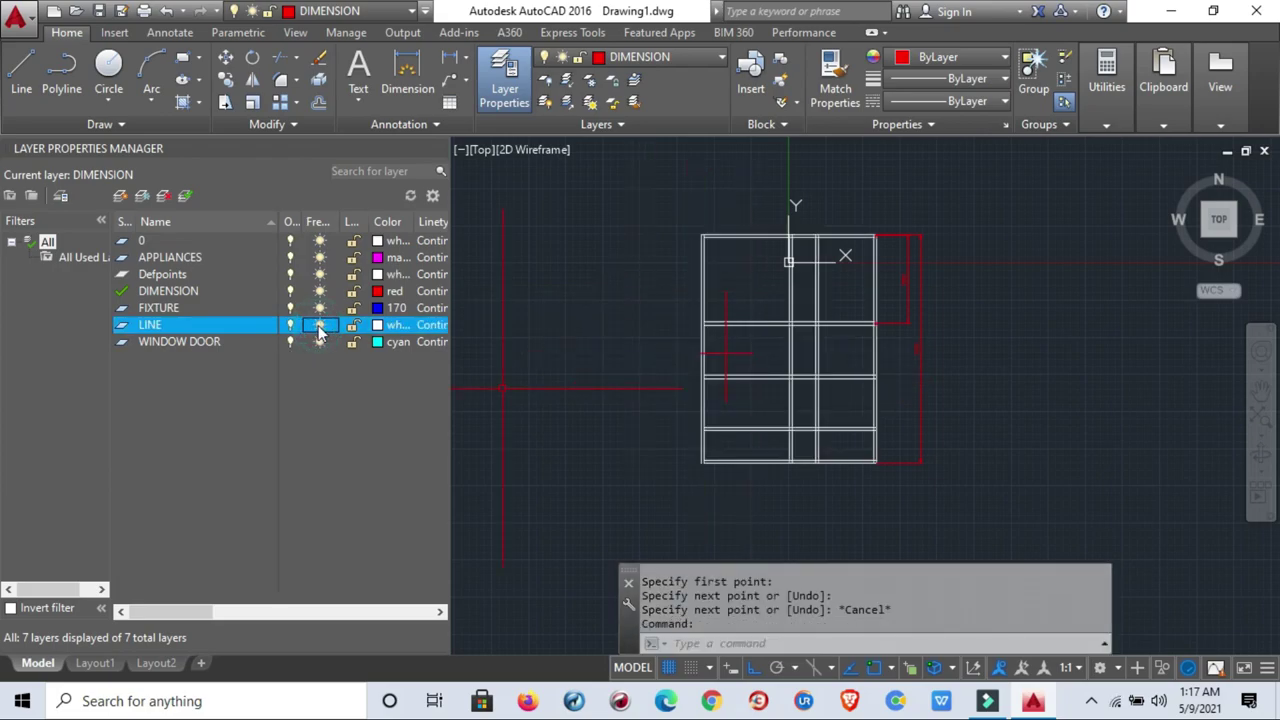
left_click(320, 330)
left_click(320, 330)
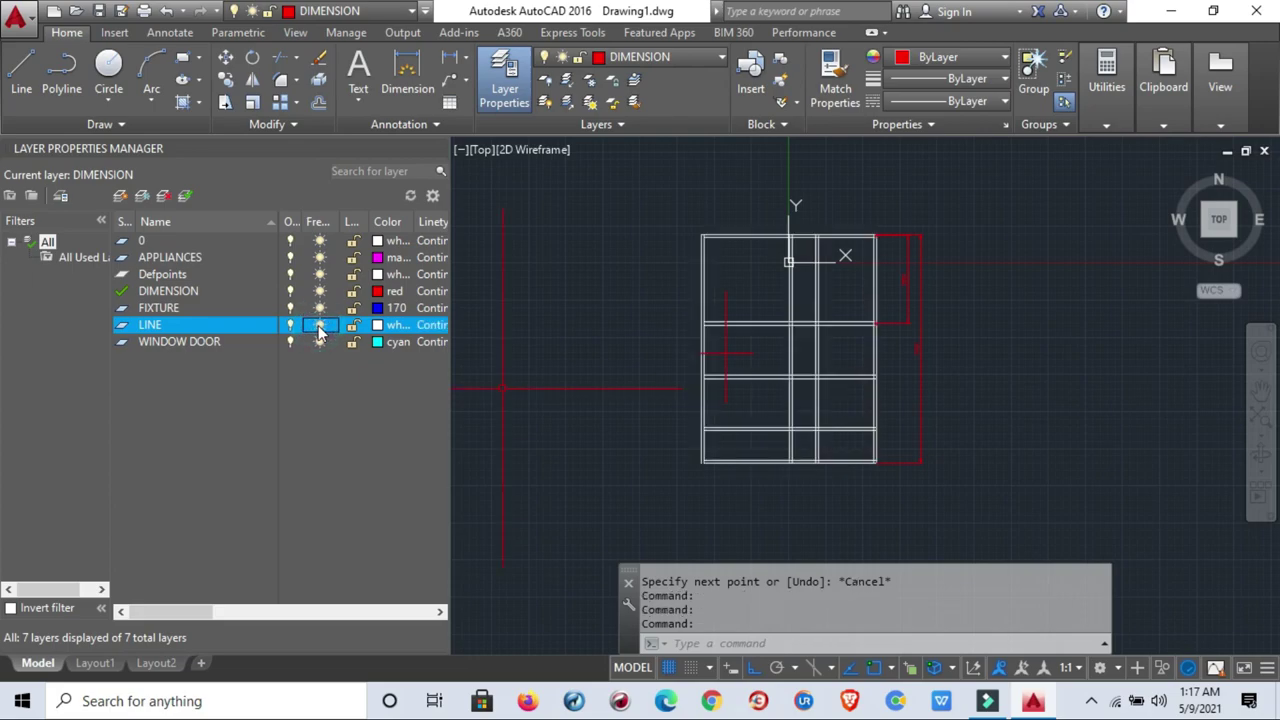
left_click(320, 330)
left_click(320, 330)
left_click(320, 330)
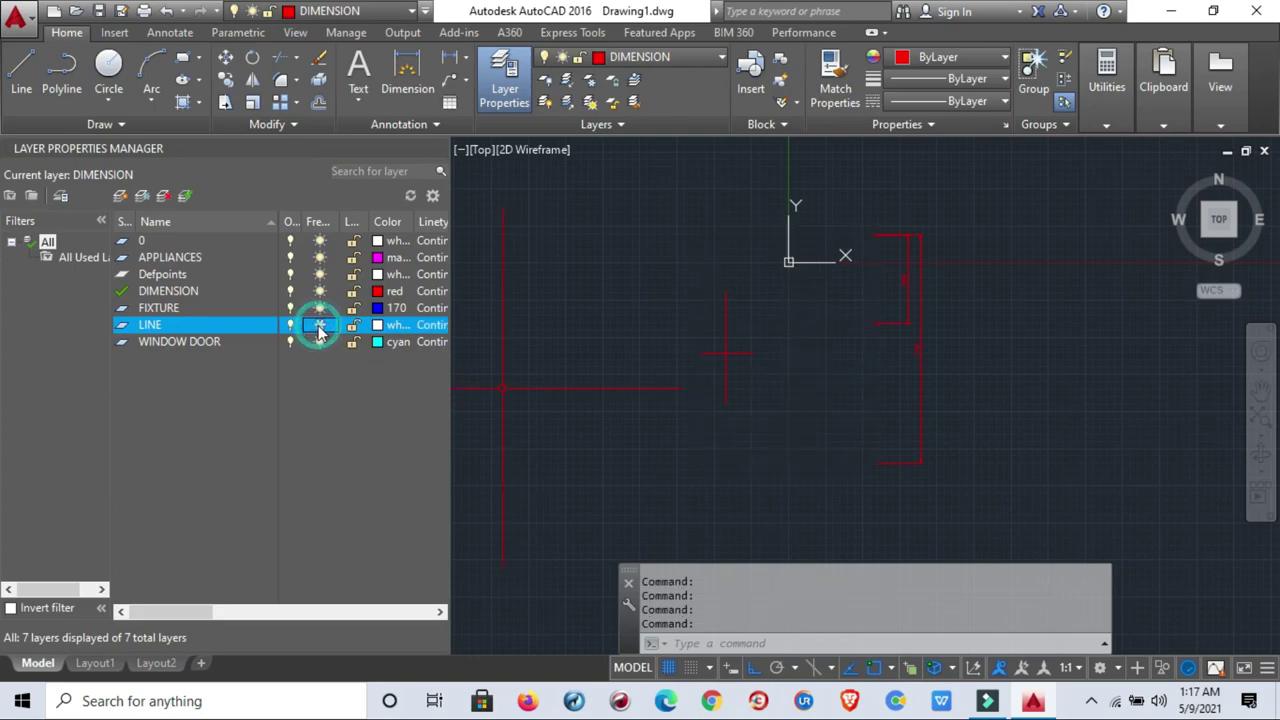
left_click(320, 330)
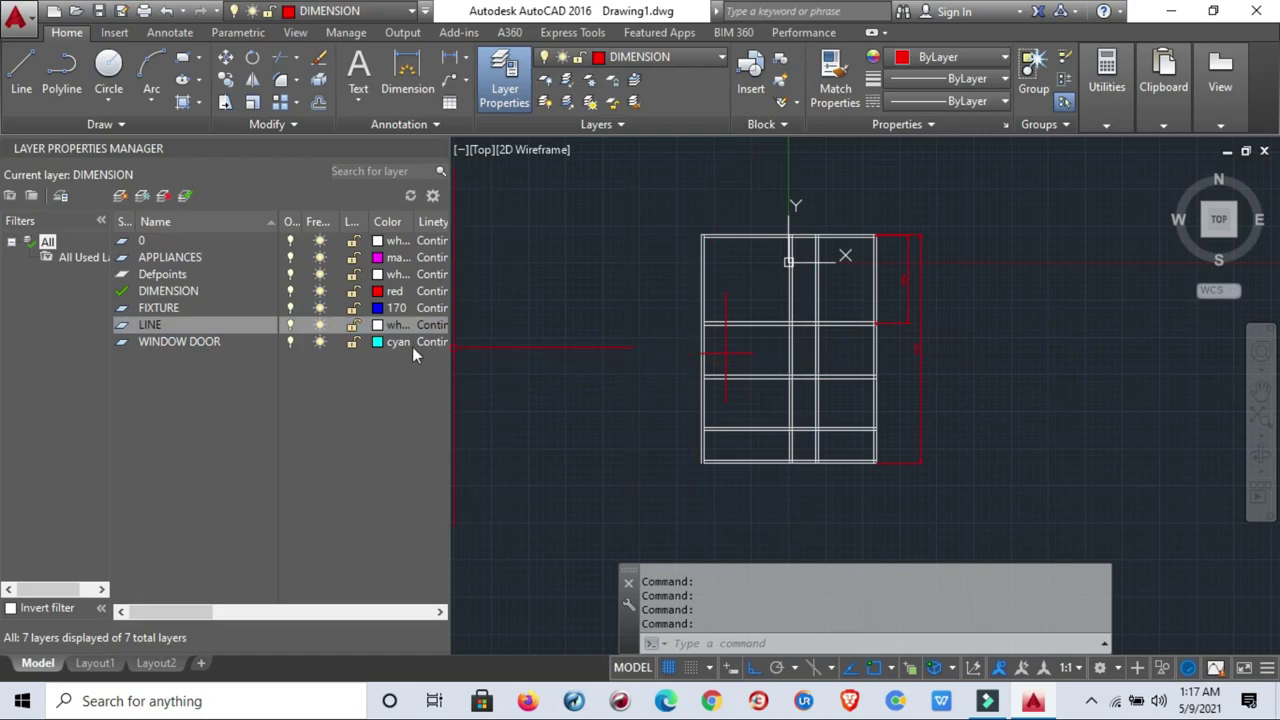
scroll(830, 366, "up", 4)
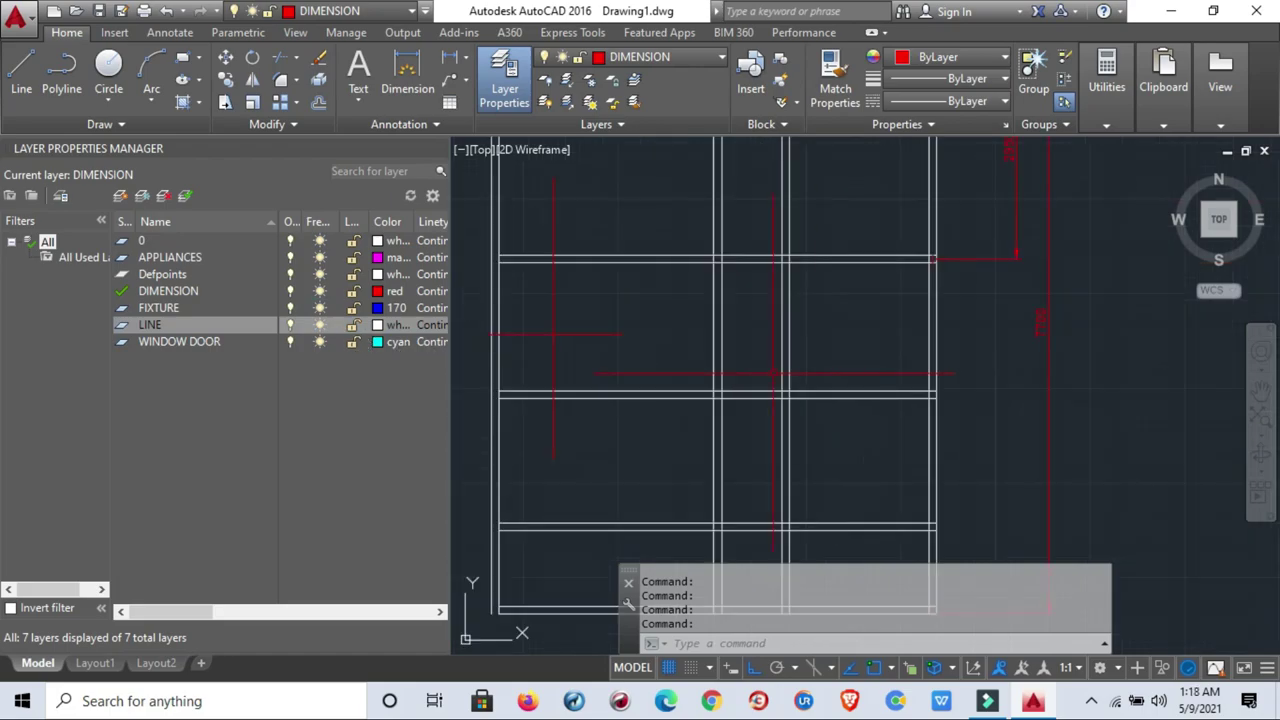
Test-select the middle wall lines by picking and crossing windows, clearing each selection.
scroll(727, 368, "down", 3)
scroll(727, 368, "down", 1)
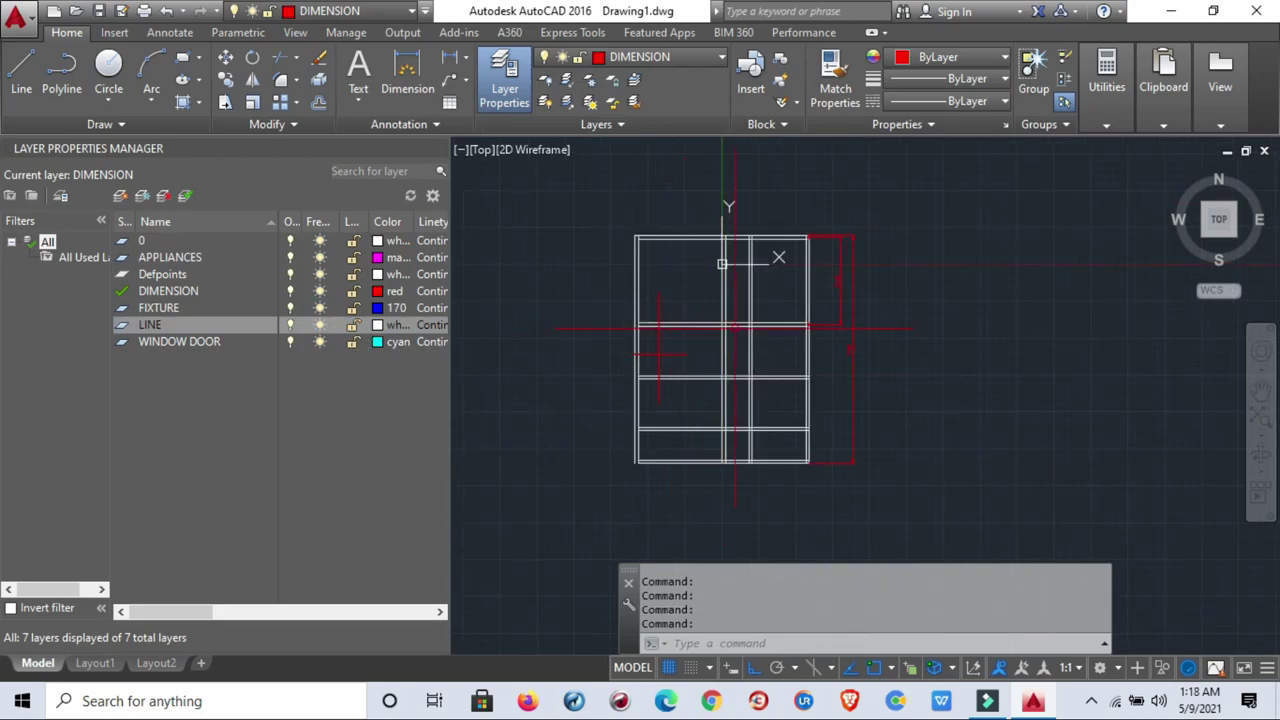
scroll(735, 328, "up", 3)
left_click(706, 280)
left_click(663, 311)
left_click(663, 294)
scroll(760, 385, "down", 3)
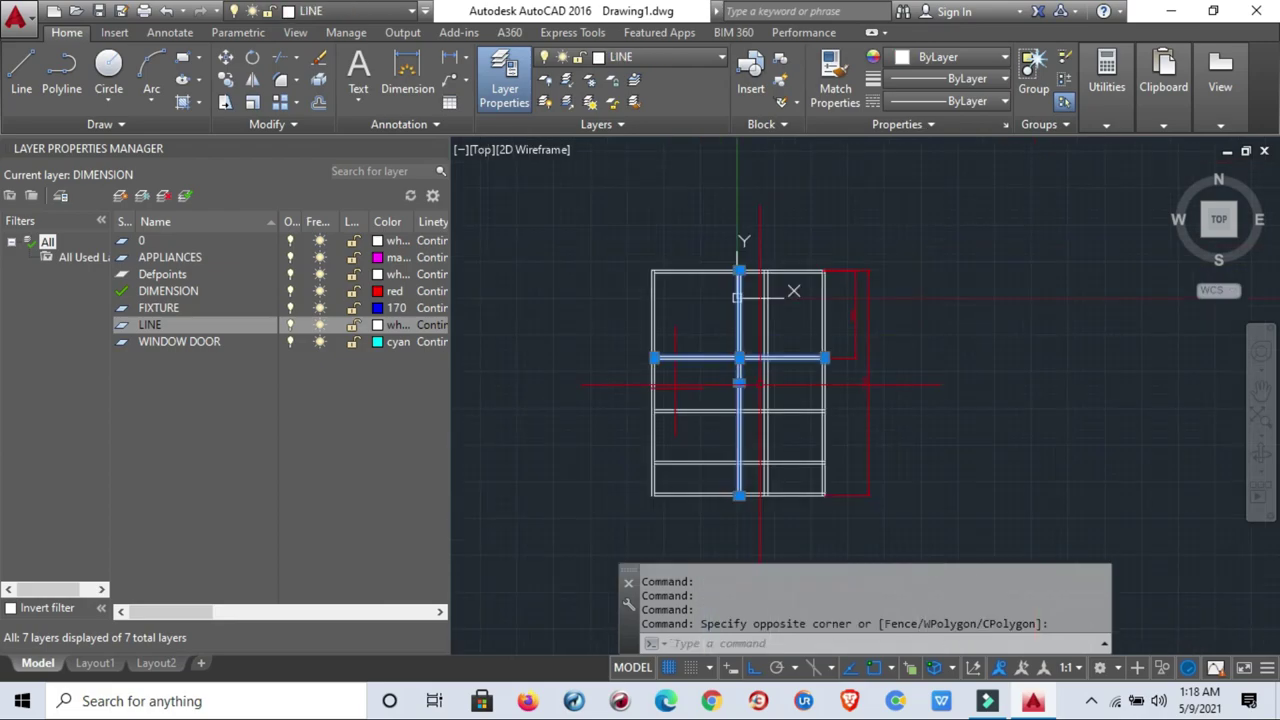
key("Escape")
scroll(738, 295, "up", 2)
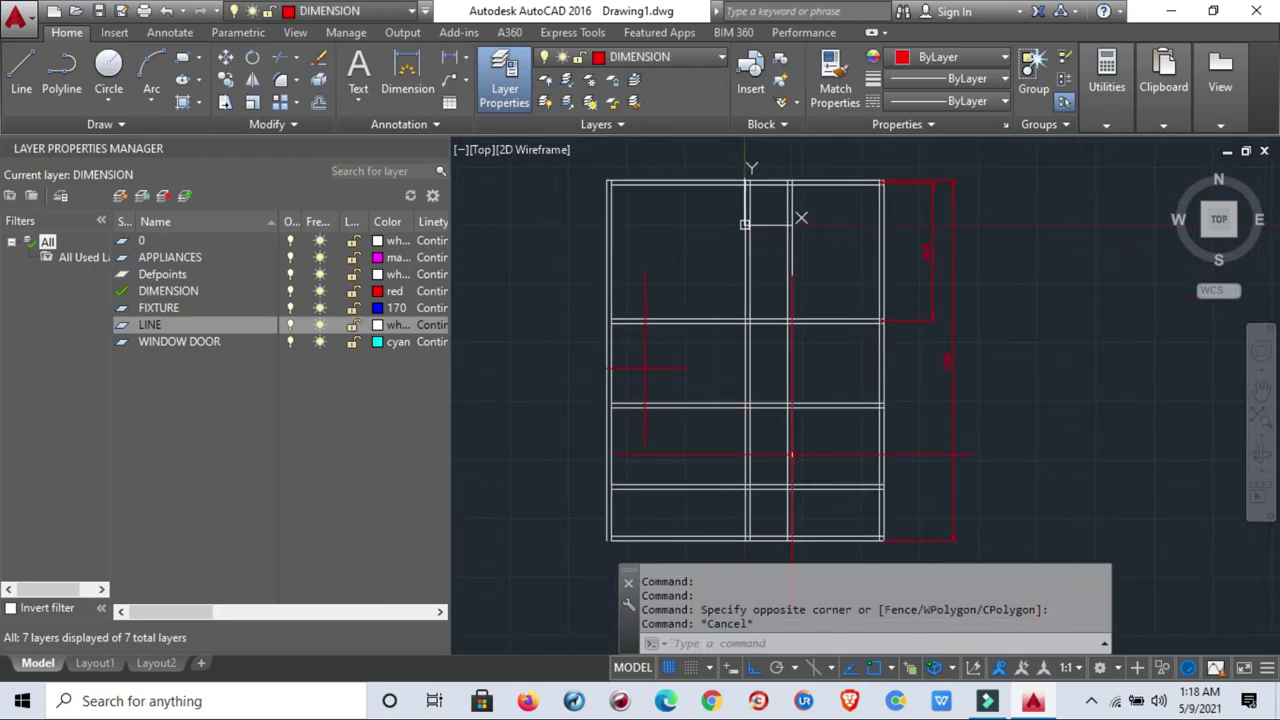
left_click(799, 452)
left_click(694, 398)
key("Escape")
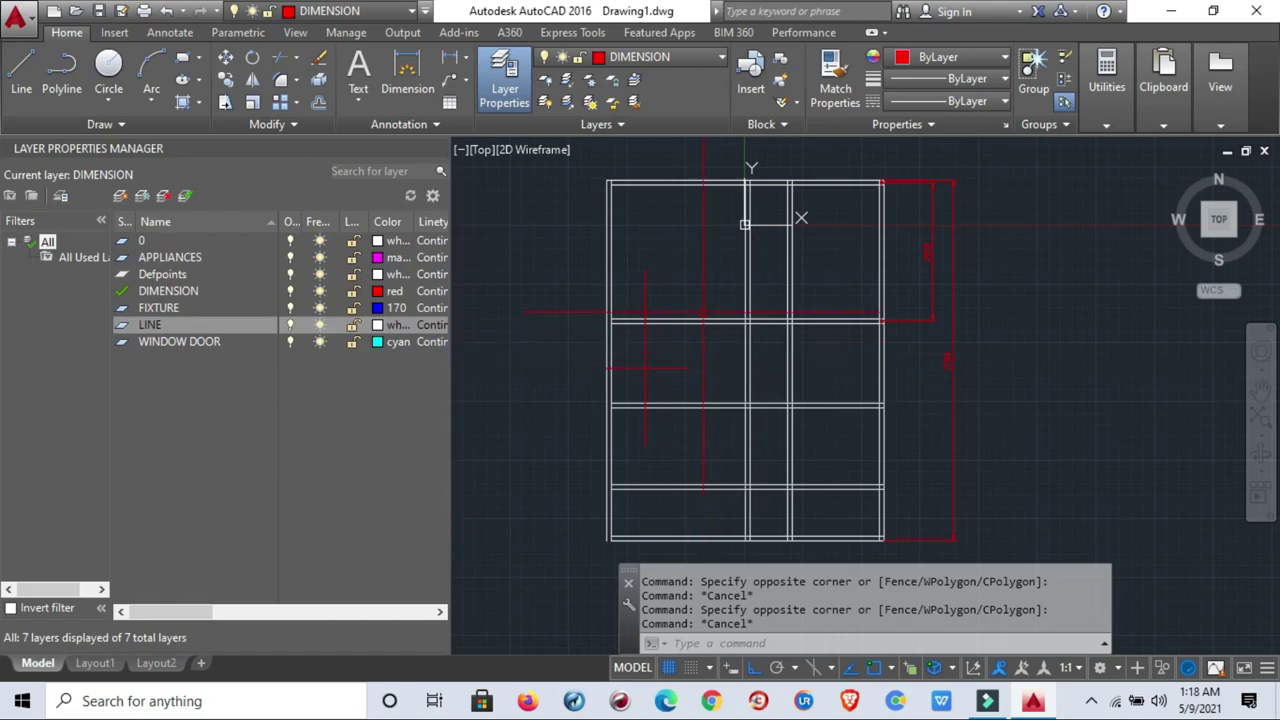
left_click_drag(800, 366, 714, 298)
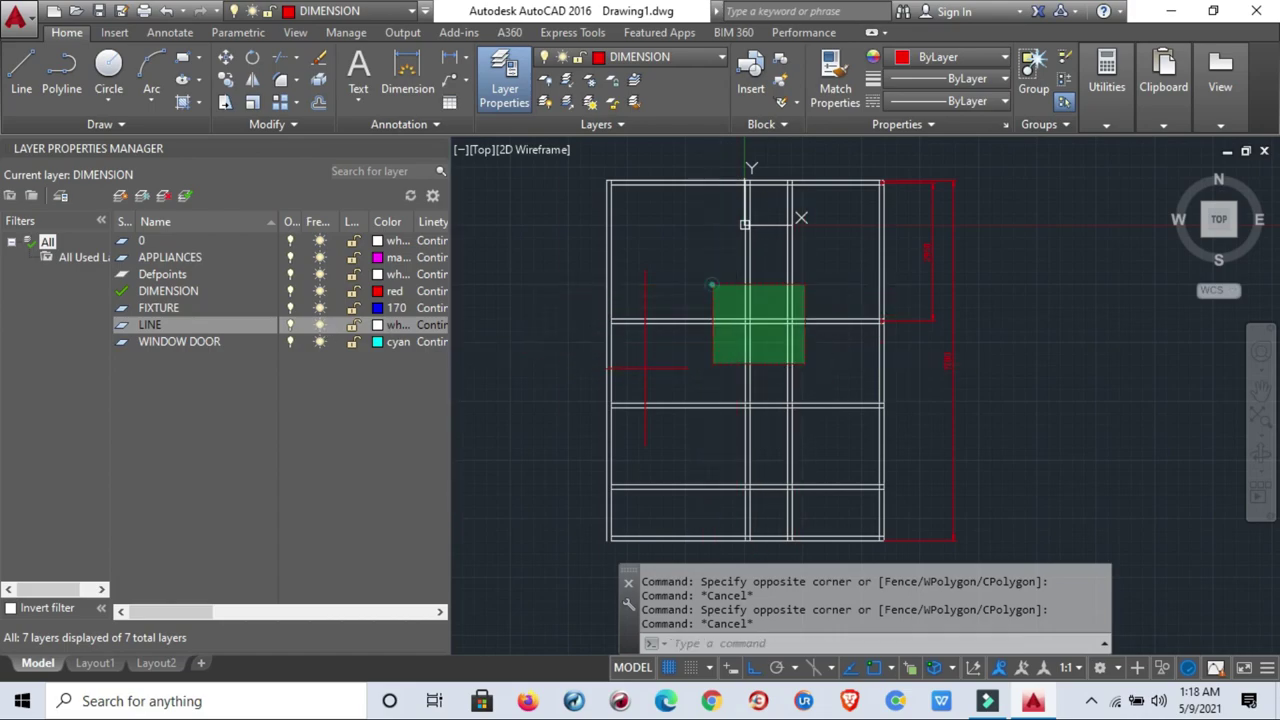
key("Escape")
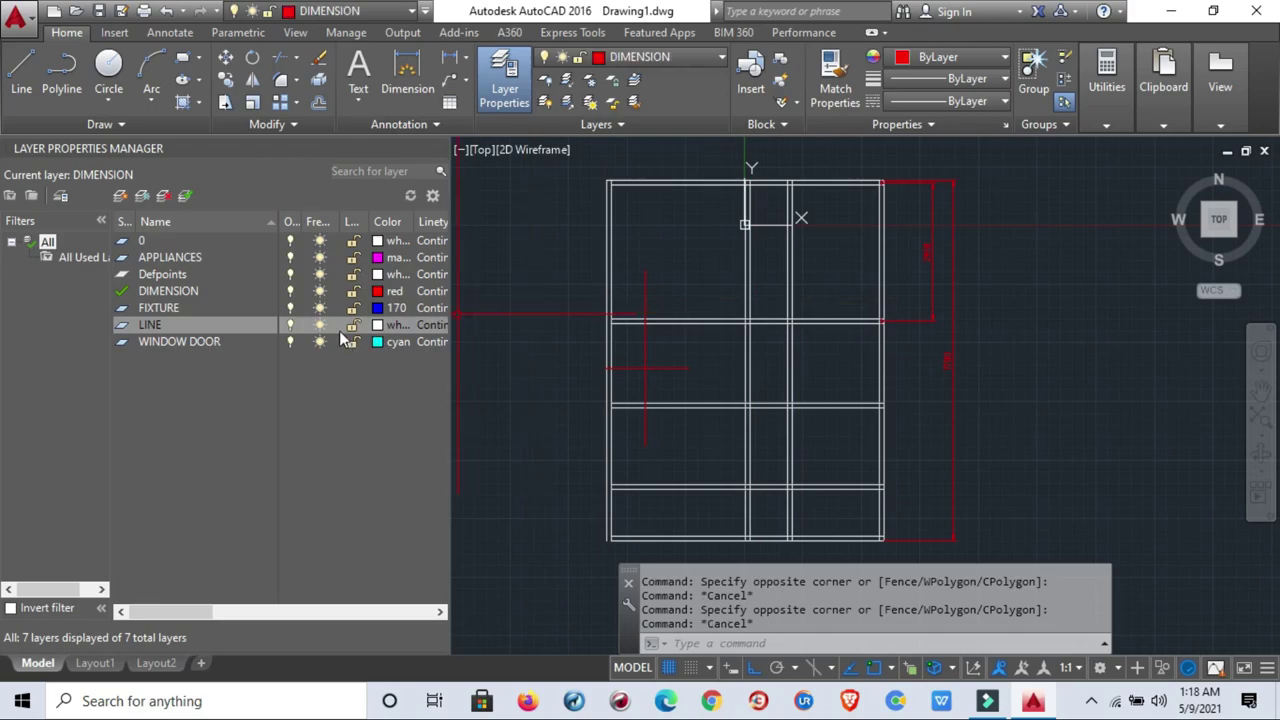
Freeze the LINE layer and draw a quick three-point red line.
left_click(319, 325)
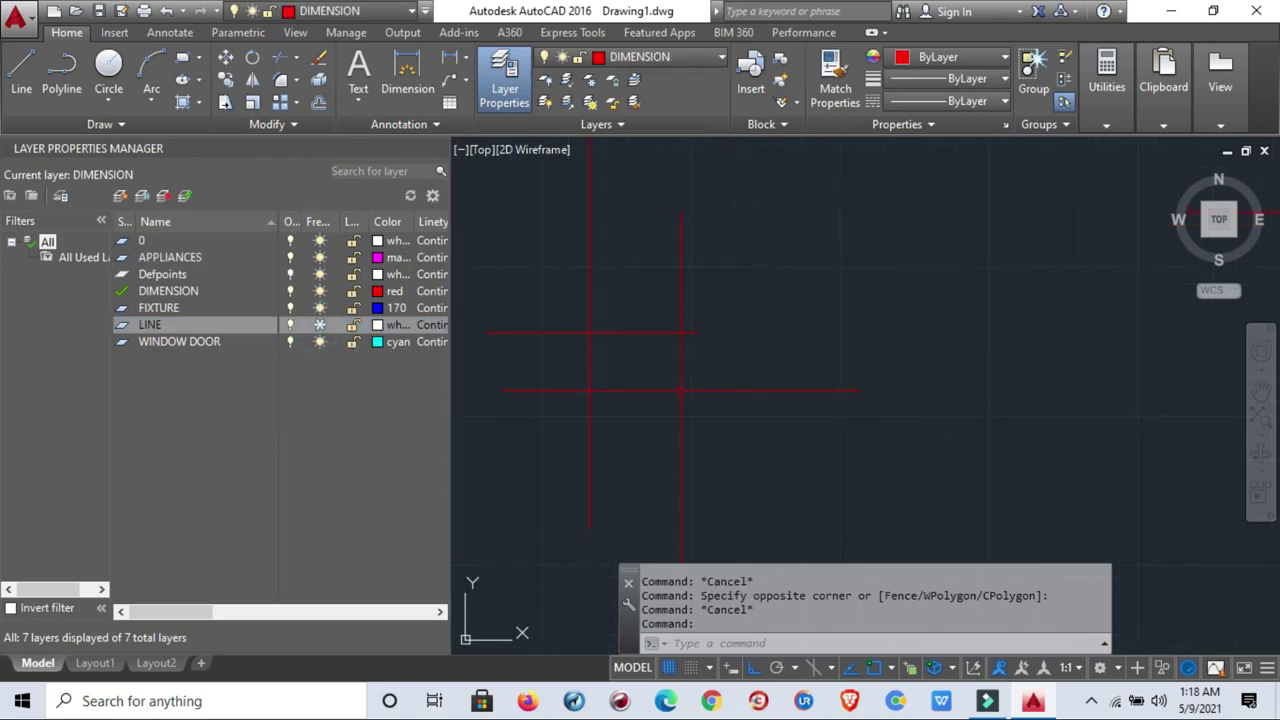
type("l")
key("Return")
left_click(726, 396)
left_click(712, 313)
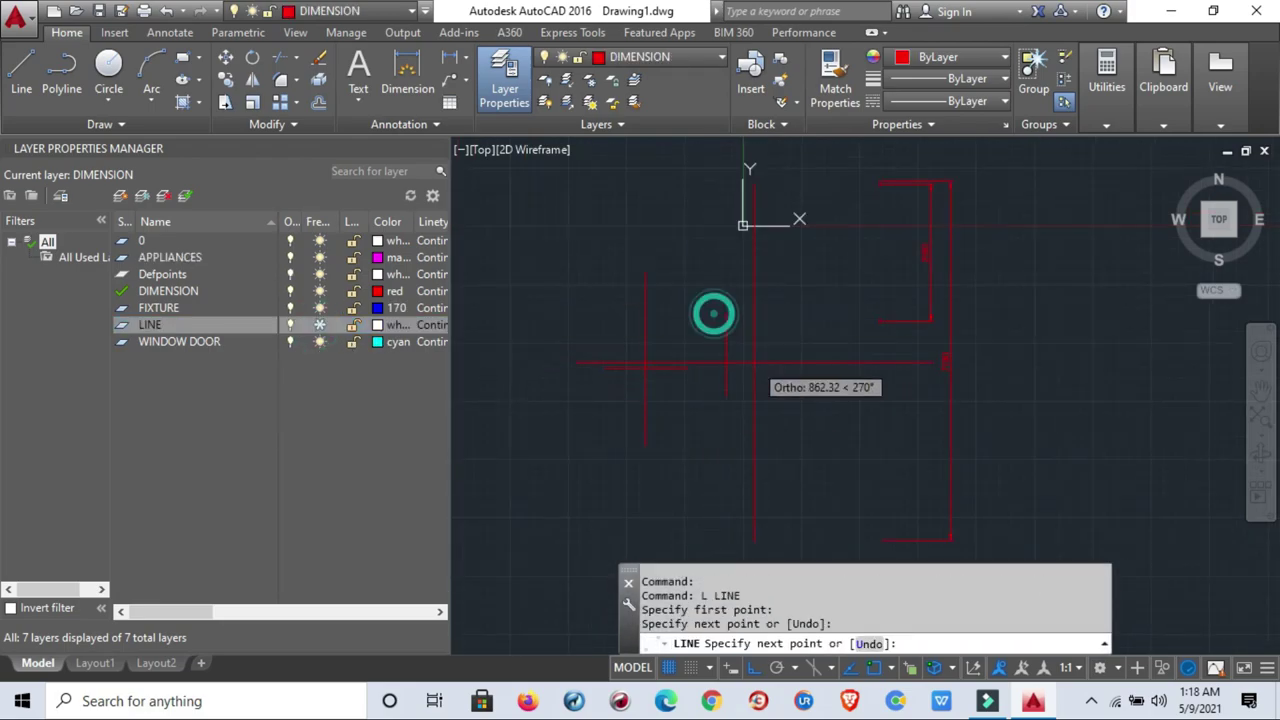
left_click(745, 350)
key("Escape")
key("Escape")
Crossing-select the short red lines and erase them, then select the red dimension bracket.
left_click(730, 392)
left_click(608, 340)
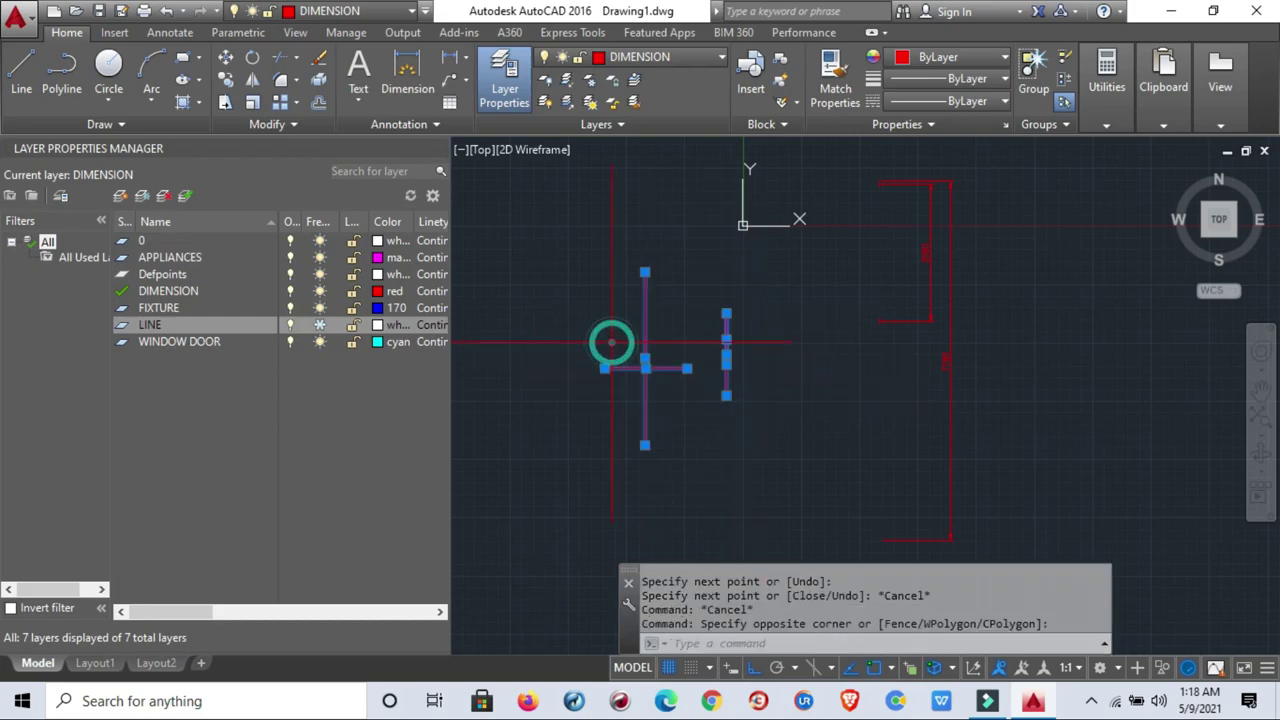
type("e")
key("Return")
scroll(686, 399, "down", 3)
scroll(686, 399, "up", 2)
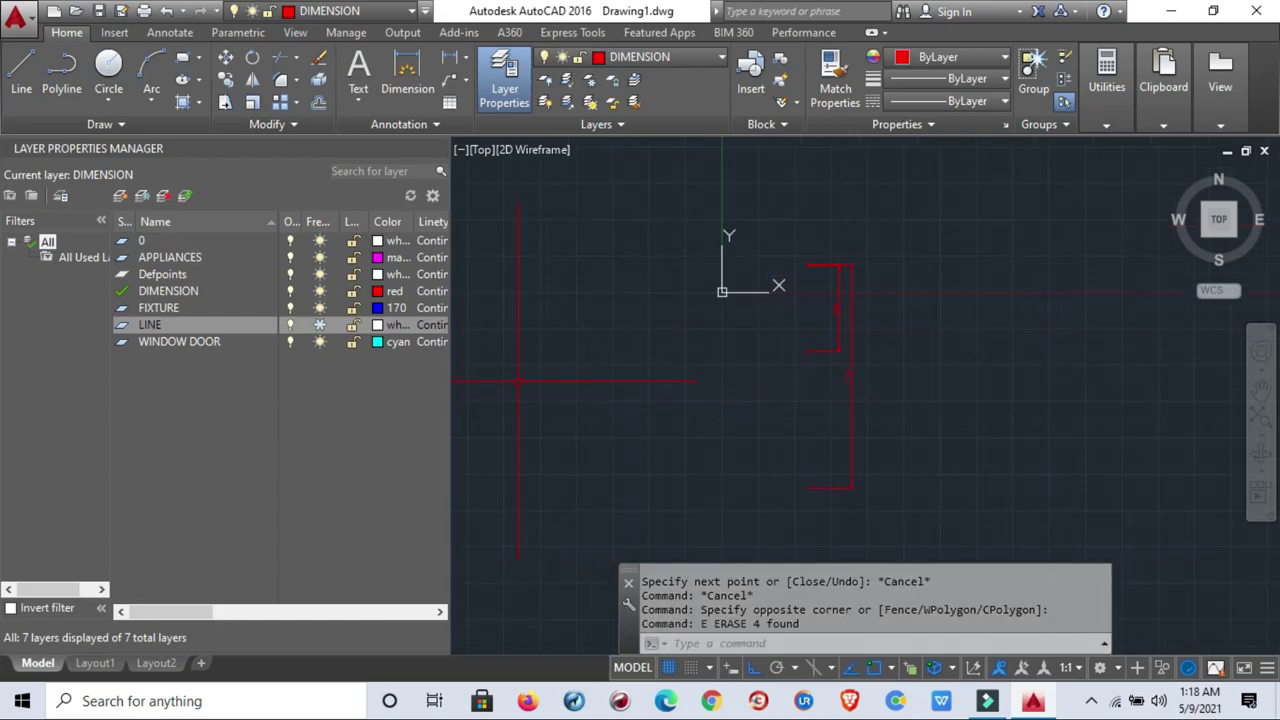
left_click_drag(900, 362, 824, 306)
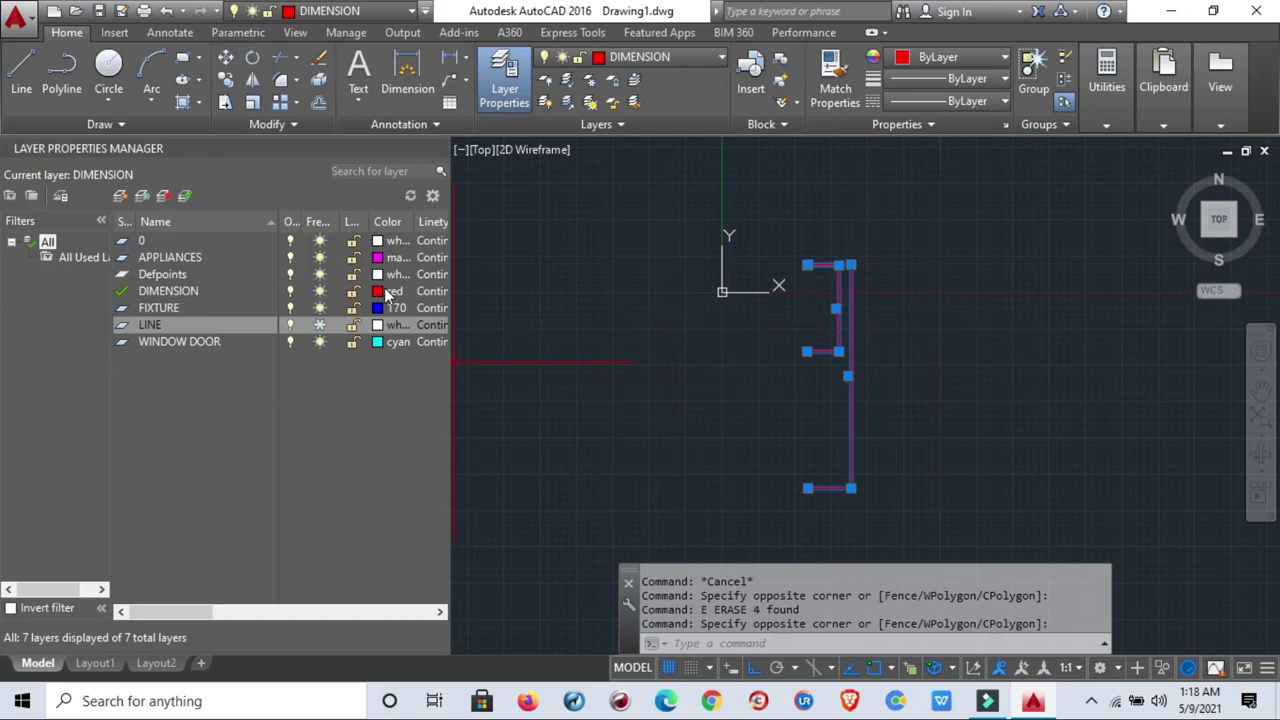
Attempt freezing DIMENSION, dismissing the cannot-freeze warnings, then make APPLIANCES the current layer.
left_click(321, 290)
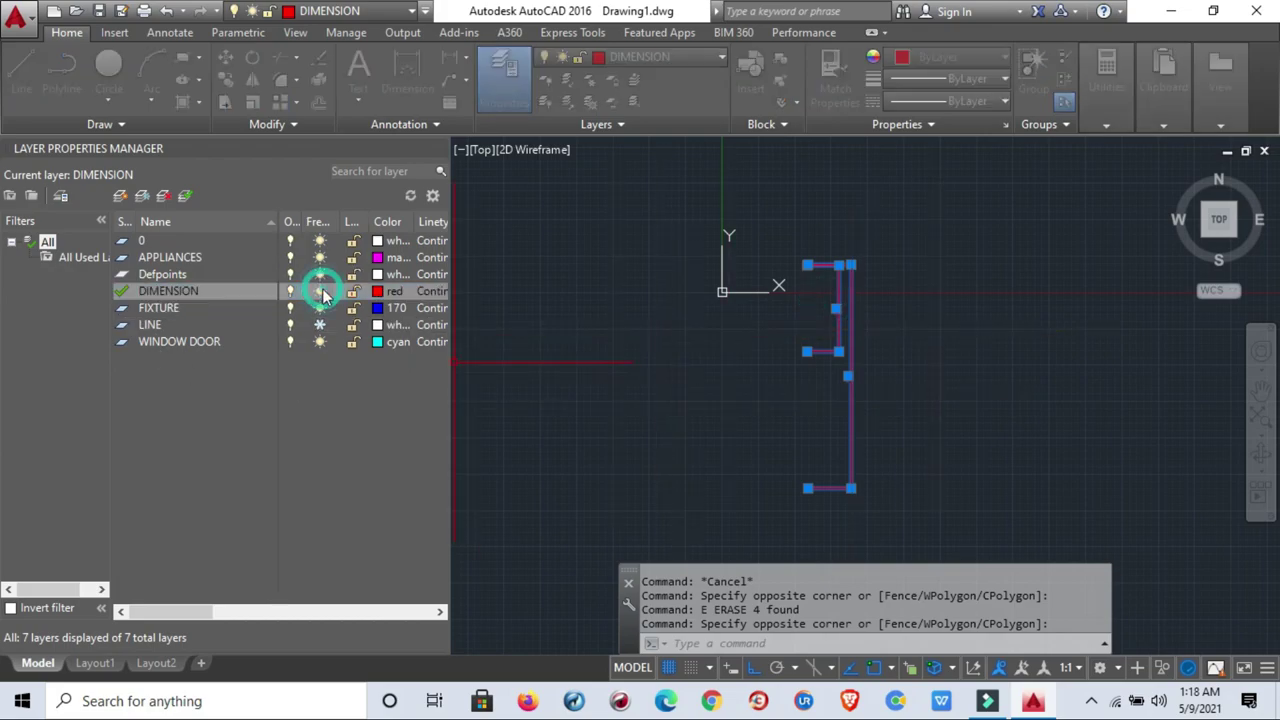
left_click(731, 378)
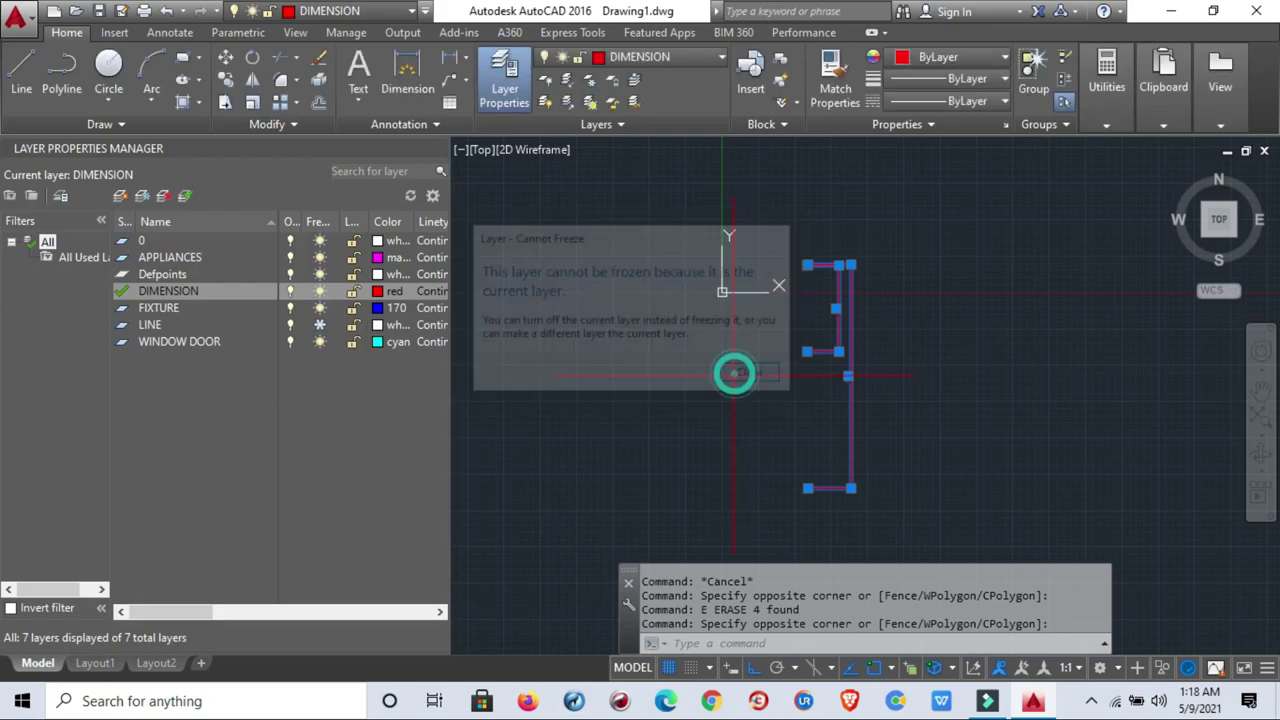
left_click(317, 294)
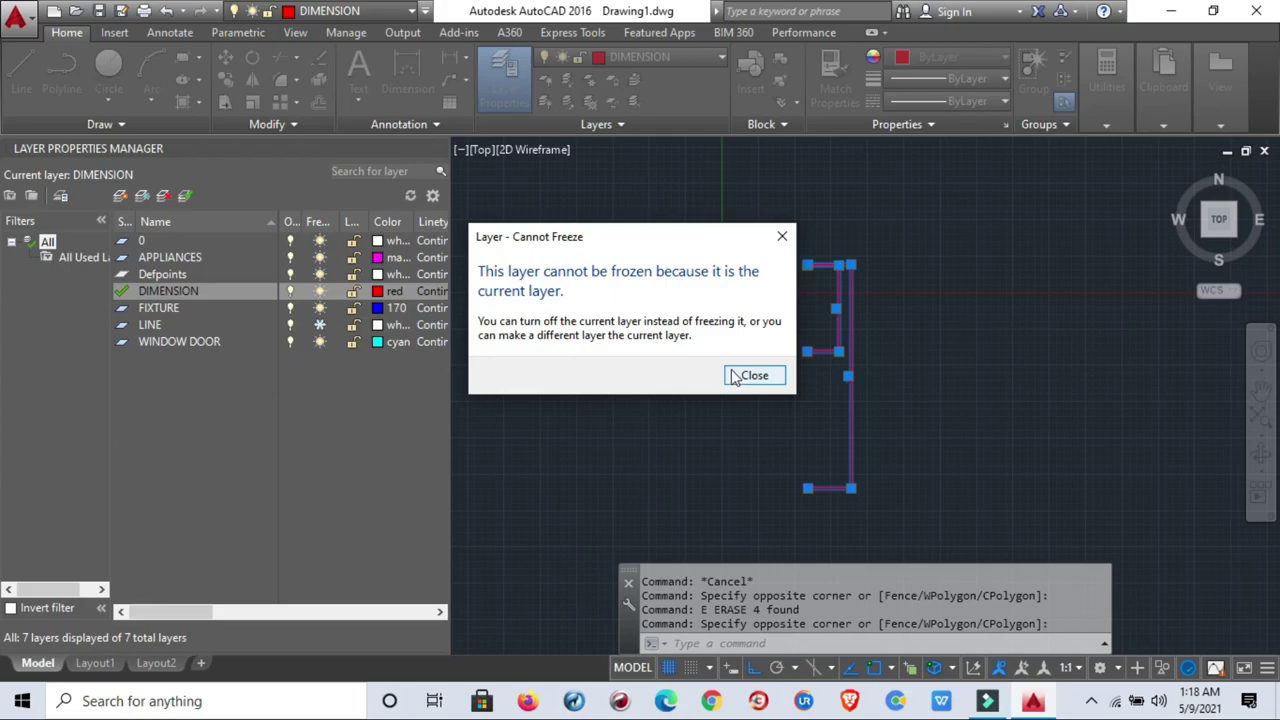
left_click(752, 376)
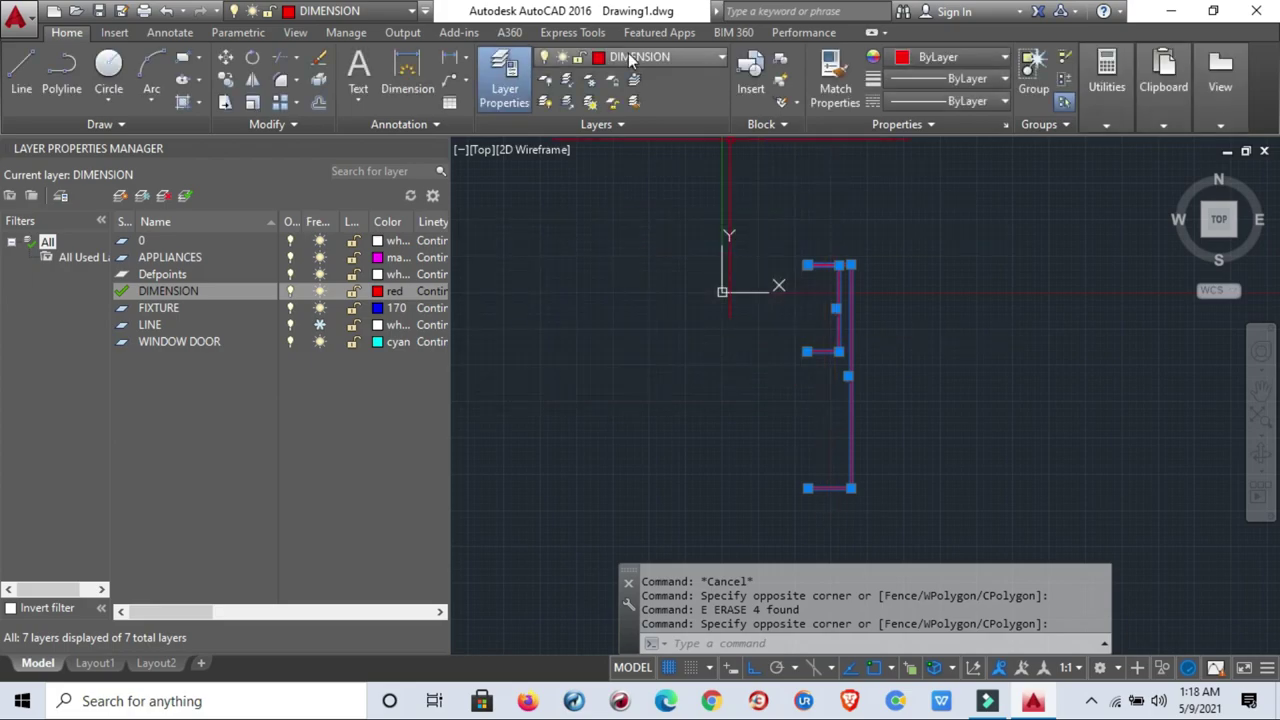
double_click(180, 258)
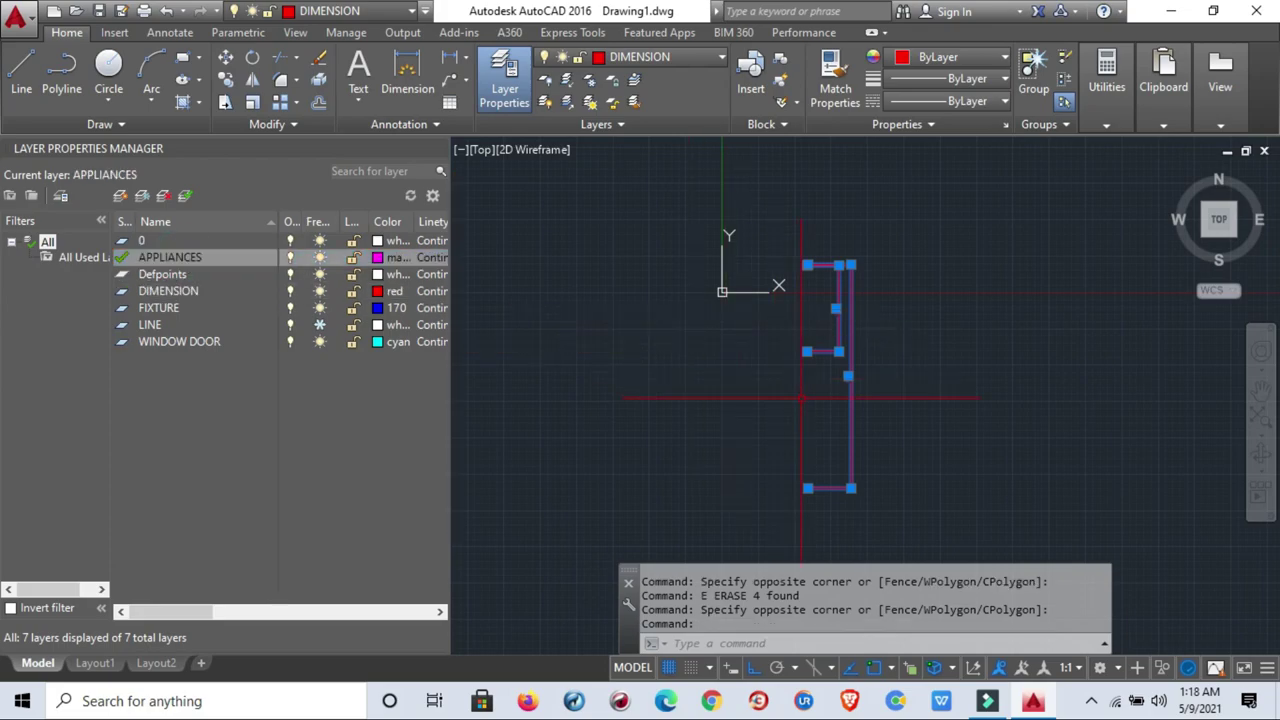
key("Escape")
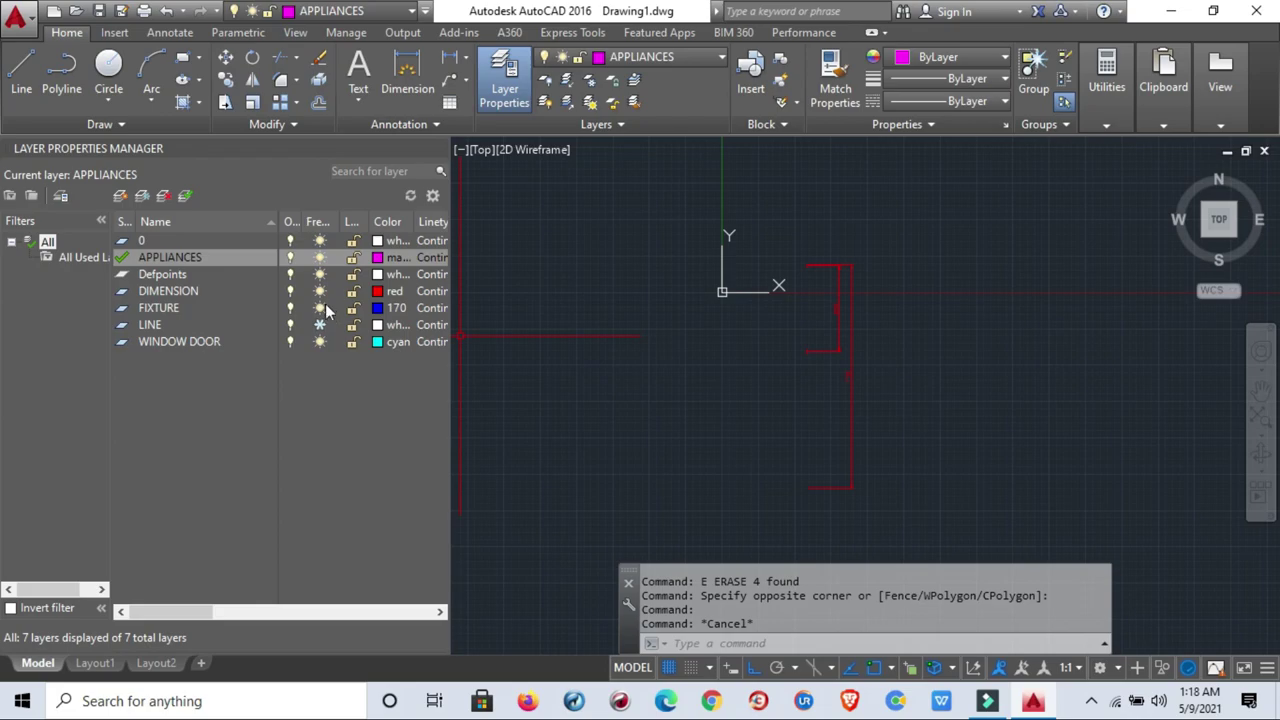
Freeze then thaw the DIMENSION layer, and thaw LINE so the wall grid reappears.
left_click(318, 291)
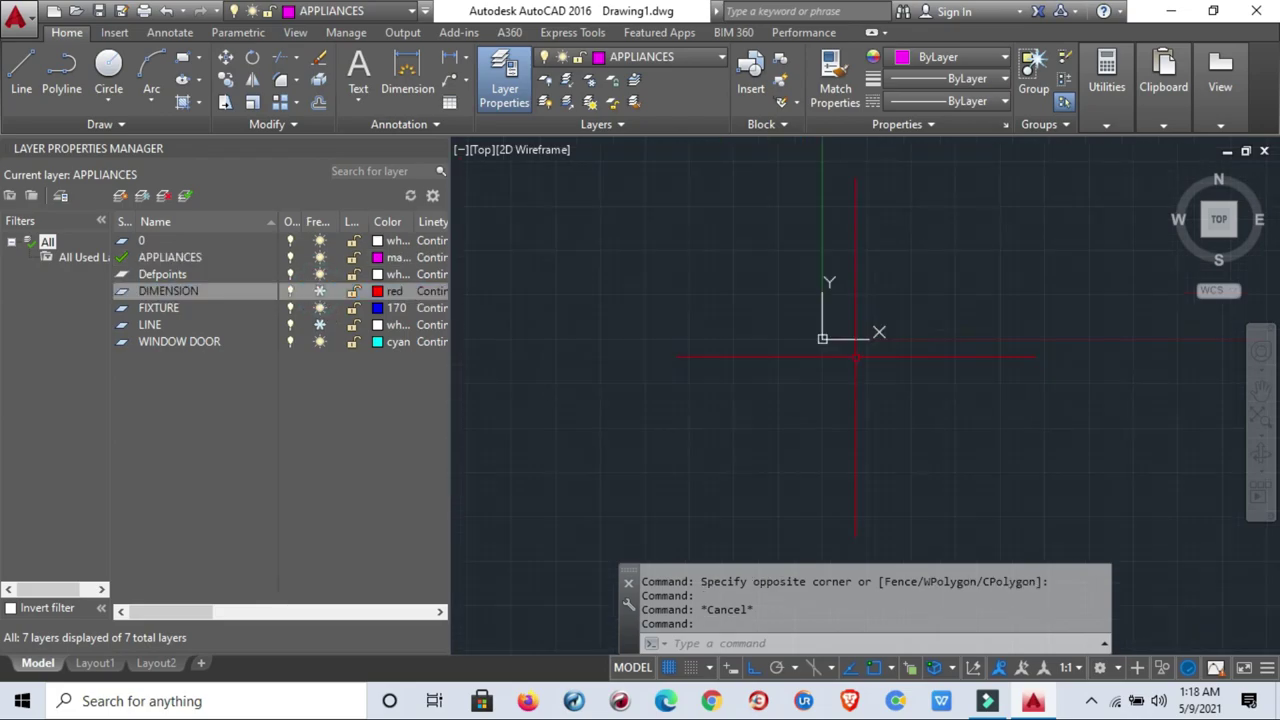
middle_click_drag(855, 358, 702, 390)
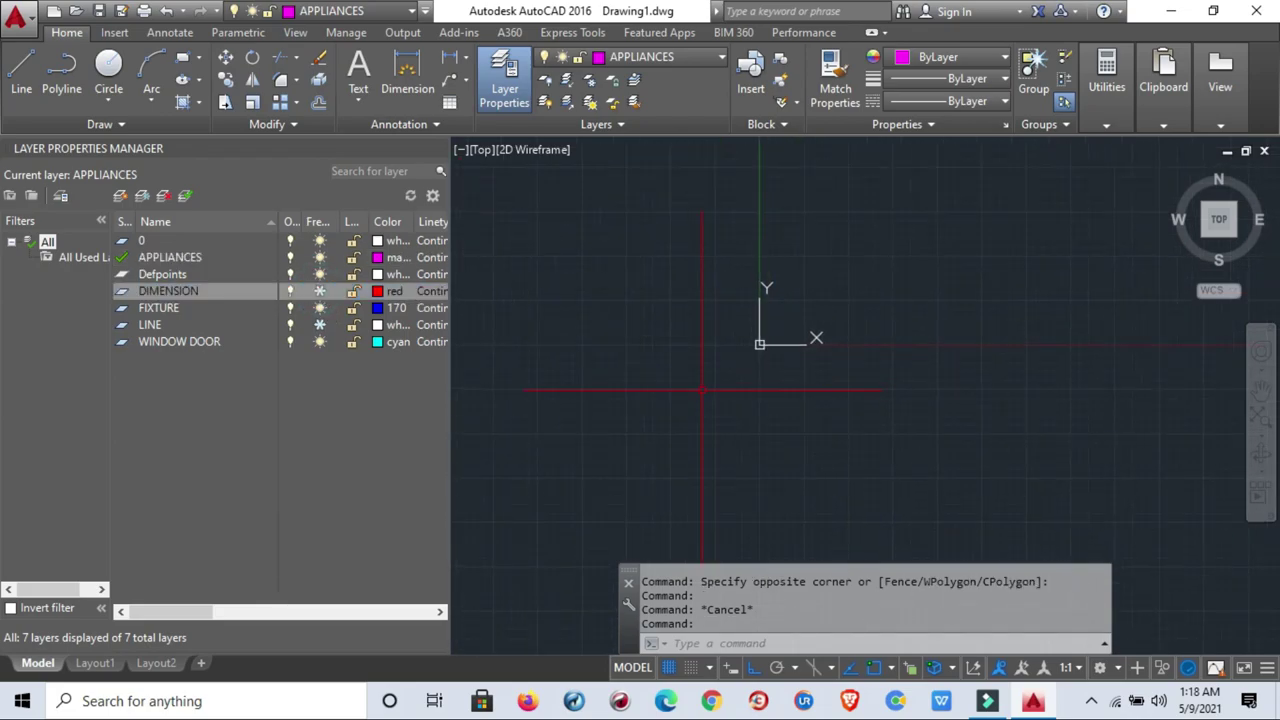
left_click(319, 291)
left_click(319, 325)
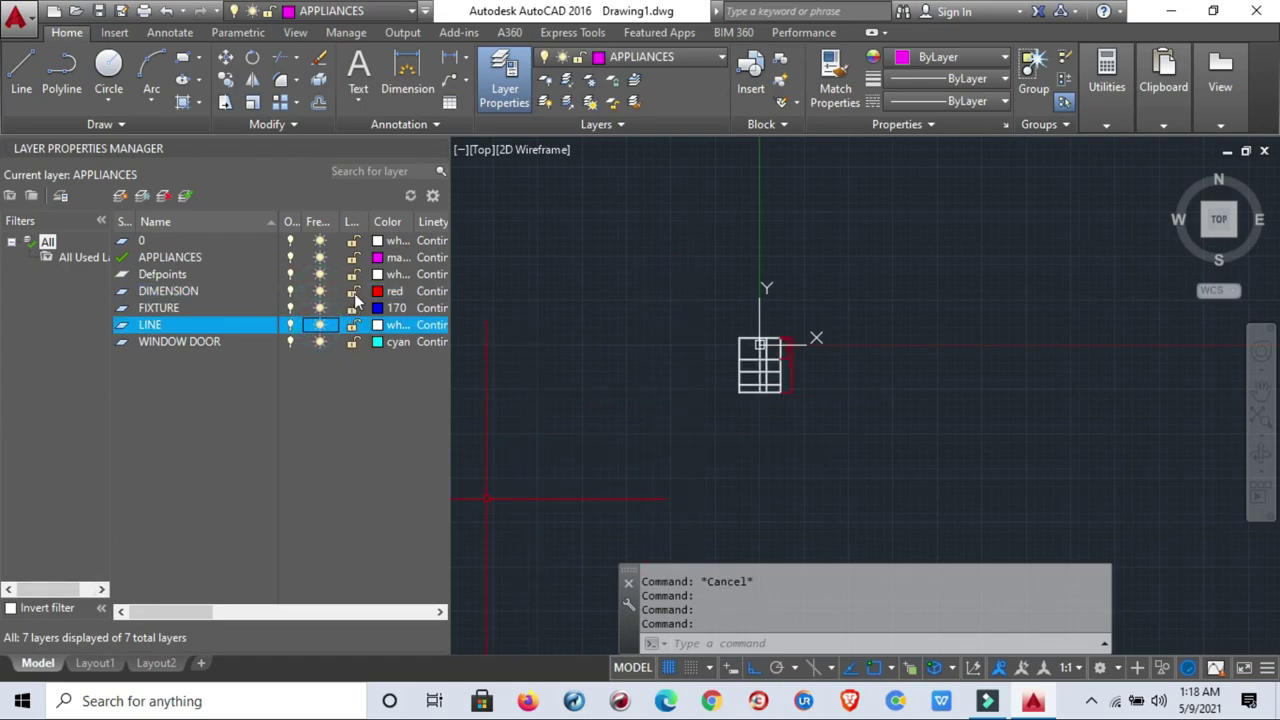
scroll(746, 382, "up", 5)
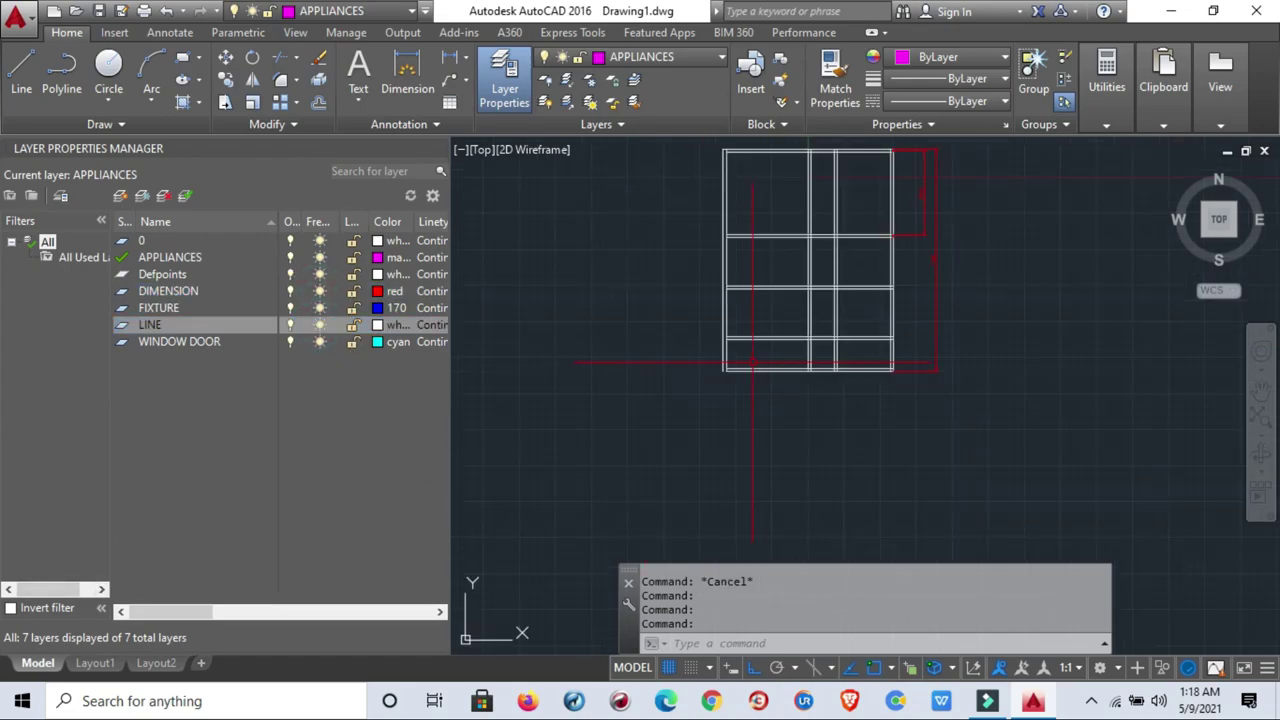
Lock the LINE layer, then try erasing the grid lines to confirm they stay.
left_click(353, 326)
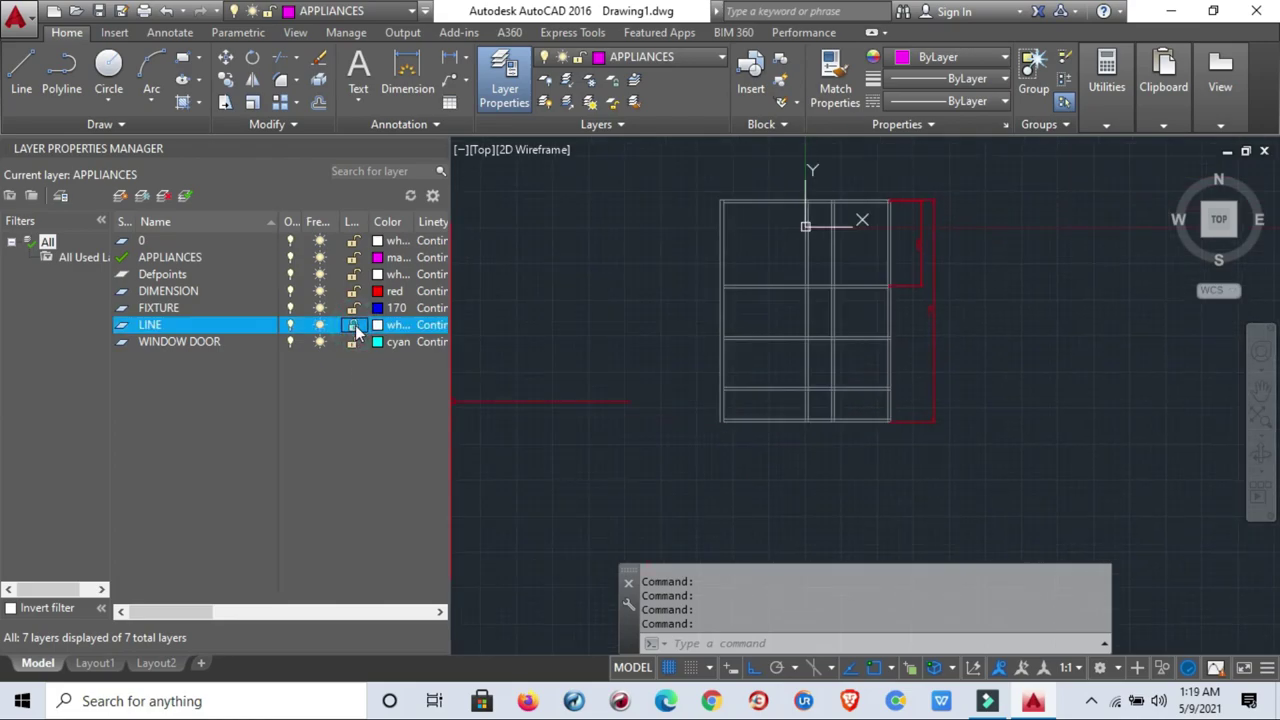
scroll(742, 330, "up", 2)
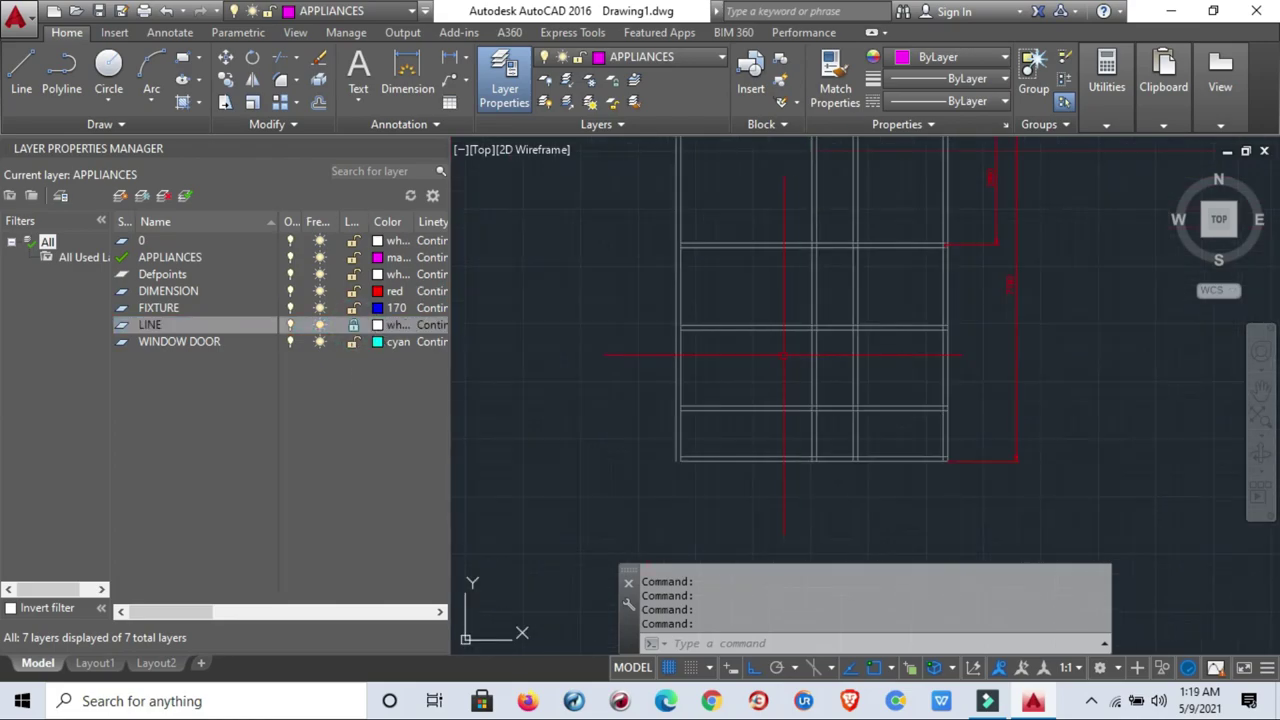
left_click(706, 289)
type("e")
key("Return")
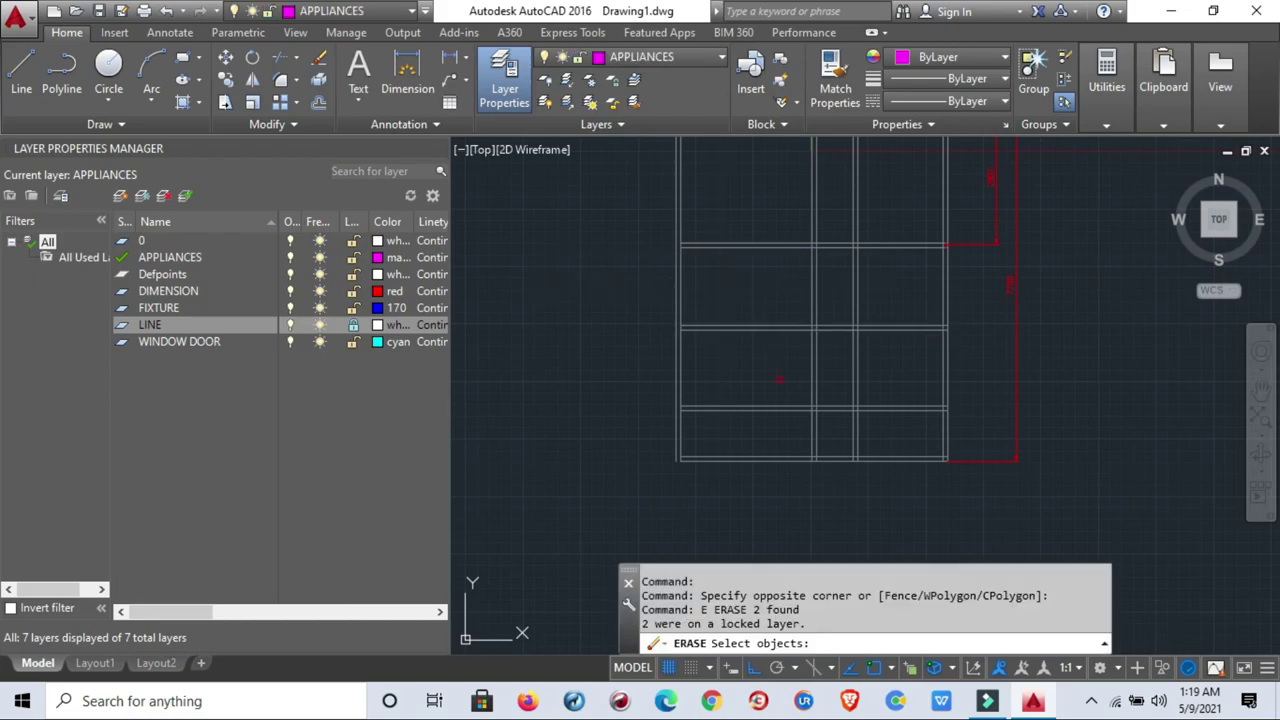
left_click(781, 379)
left_click(640, 357)
type("e")
key("Return")
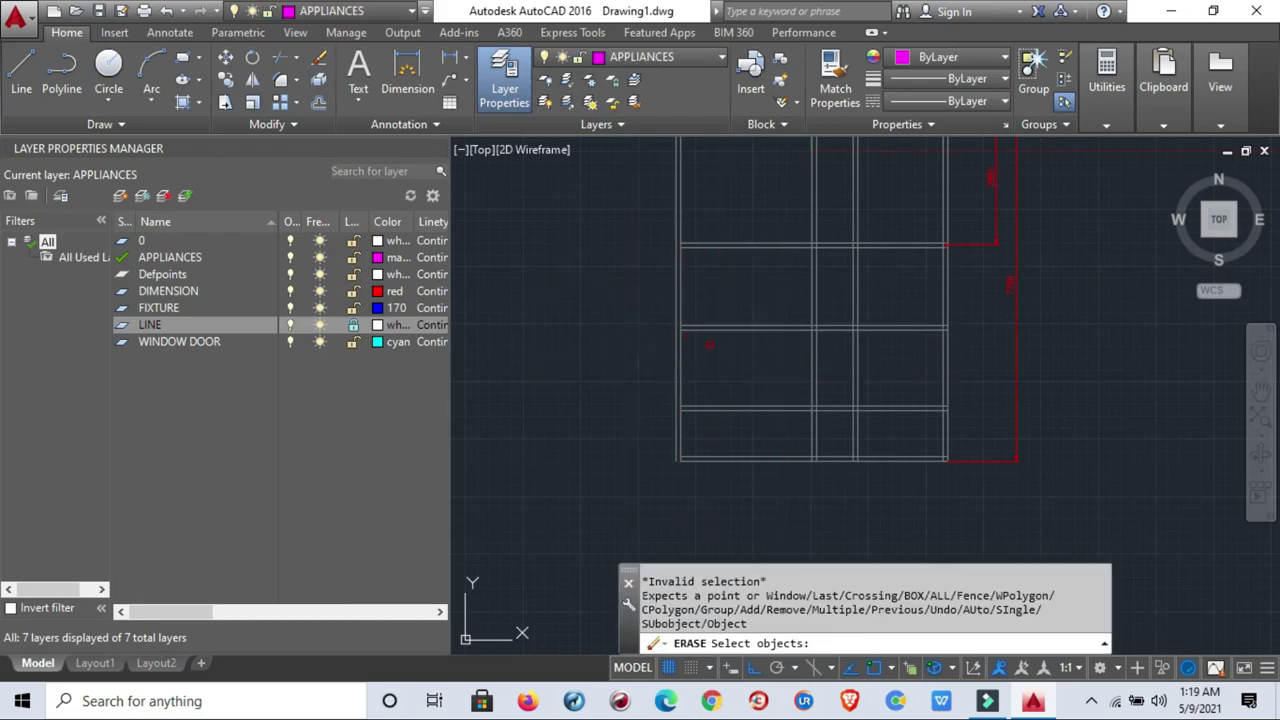
key("Escape")
scroll(680, 320, "down", 2)
scroll(740, 290, "up", 2)
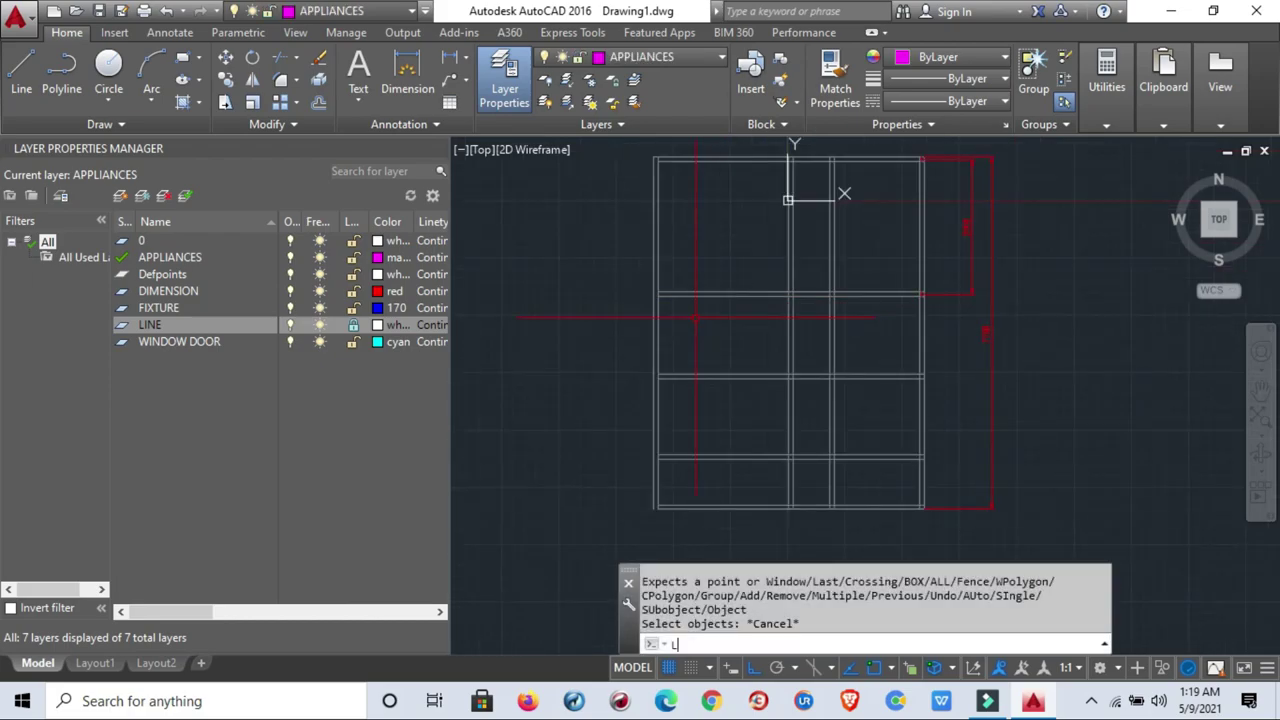
Draw a three-sided appliance outline (top, right and bottom edges) with LINE.
type("l")
key("Return")
left_click(691, 245)
left_click(830, 245)
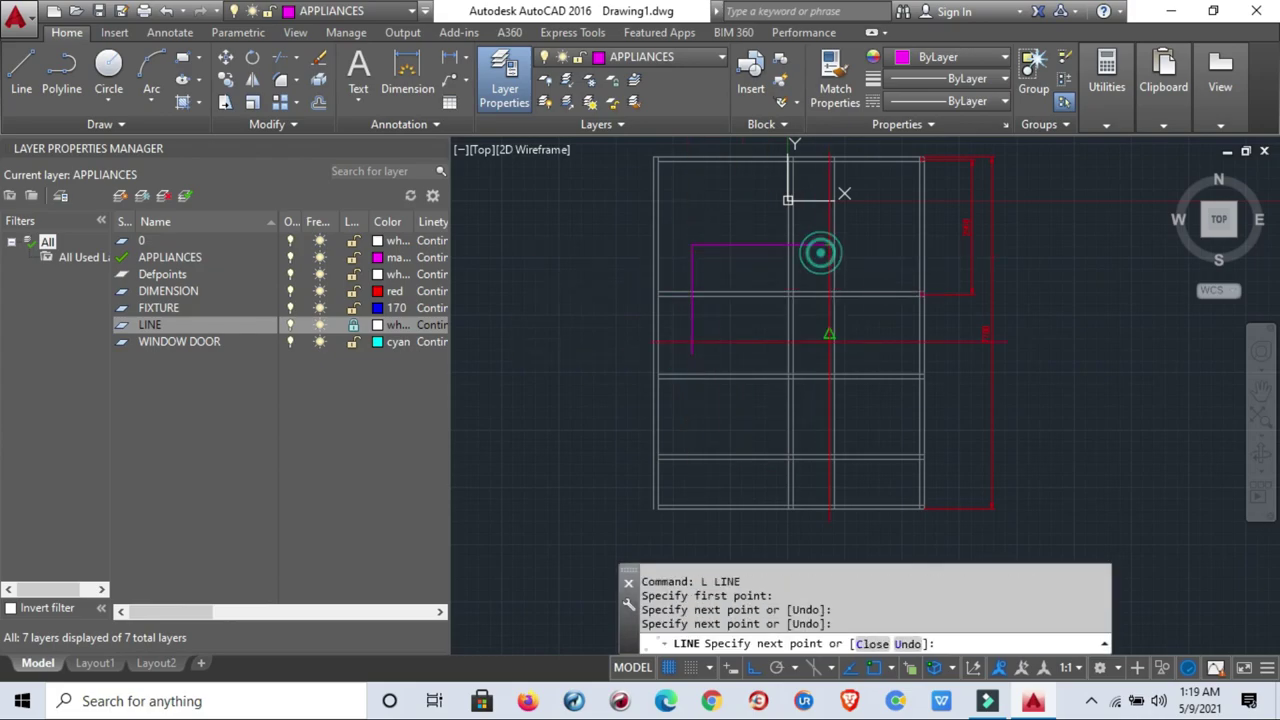
left_click(830, 350)
left_click(757, 350)
key("Return")
Window-select the new magenta outline lines and start an erase.
left_click(853, 385)
key("Escape")
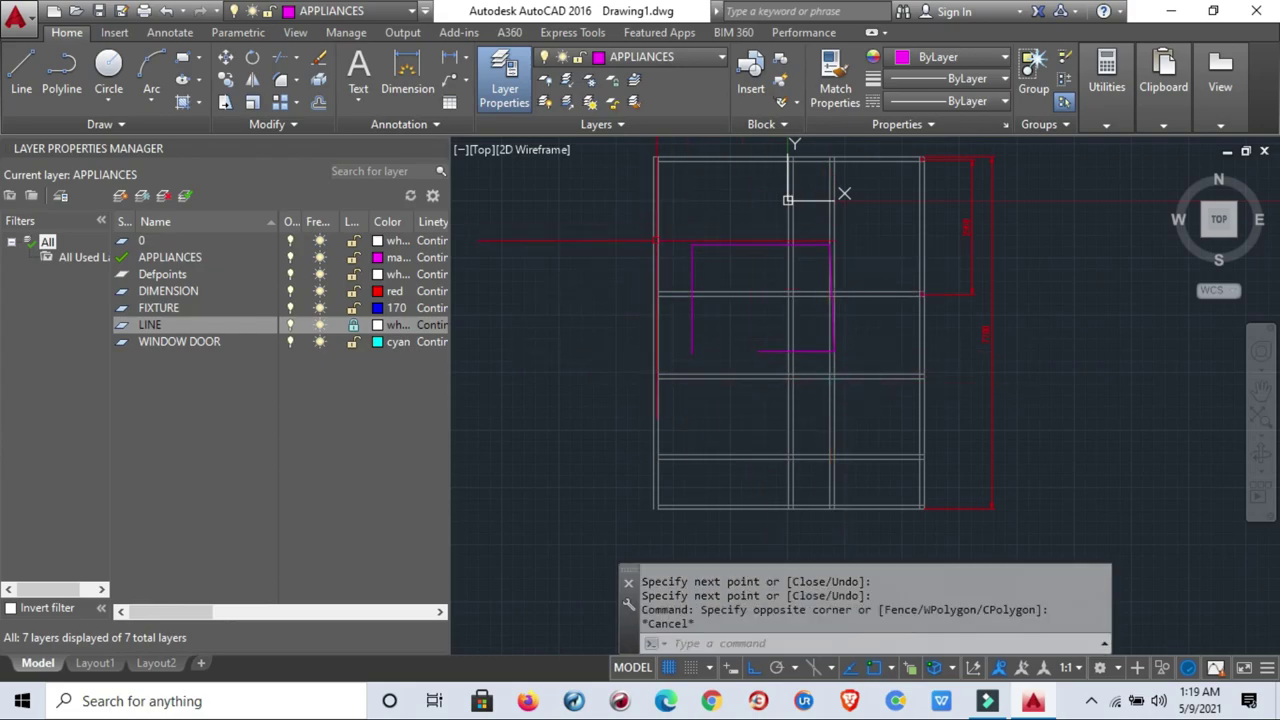
key("Escape")
key("Escape")
left_click(680, 237)
left_click(881, 433)
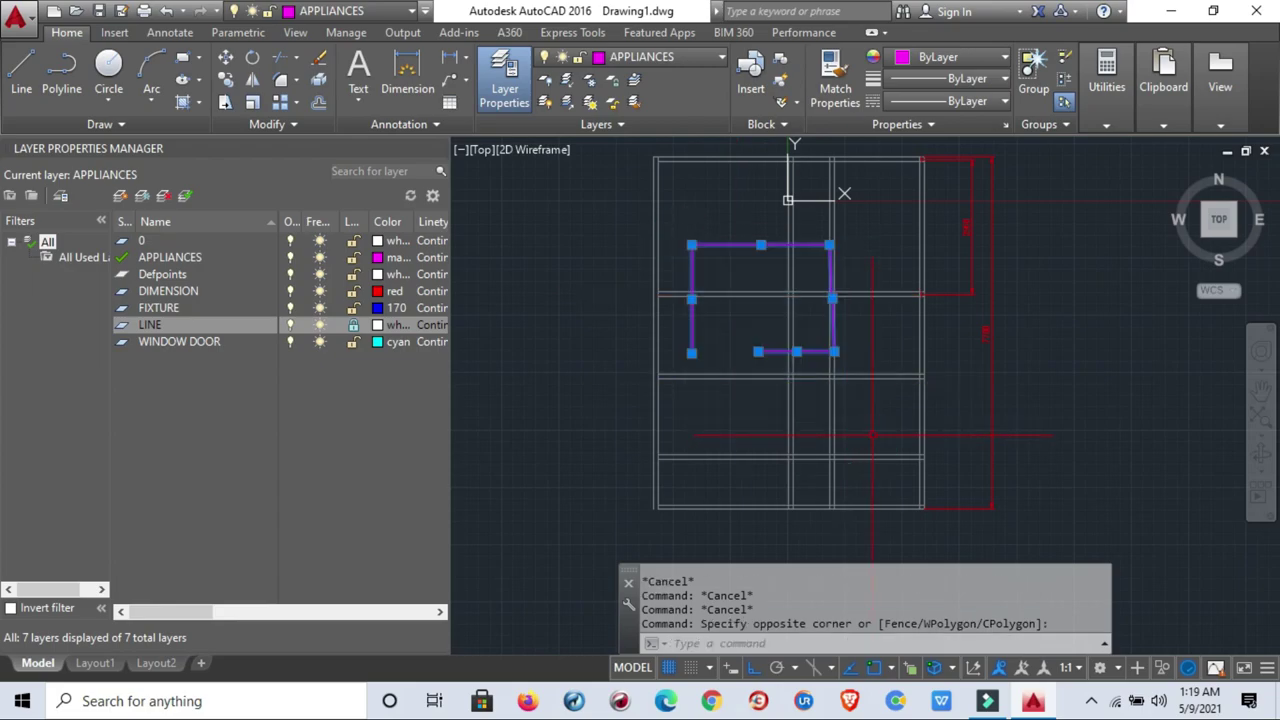
type("E")
left_click(871, 443)
key("Escape")
key("Escape")
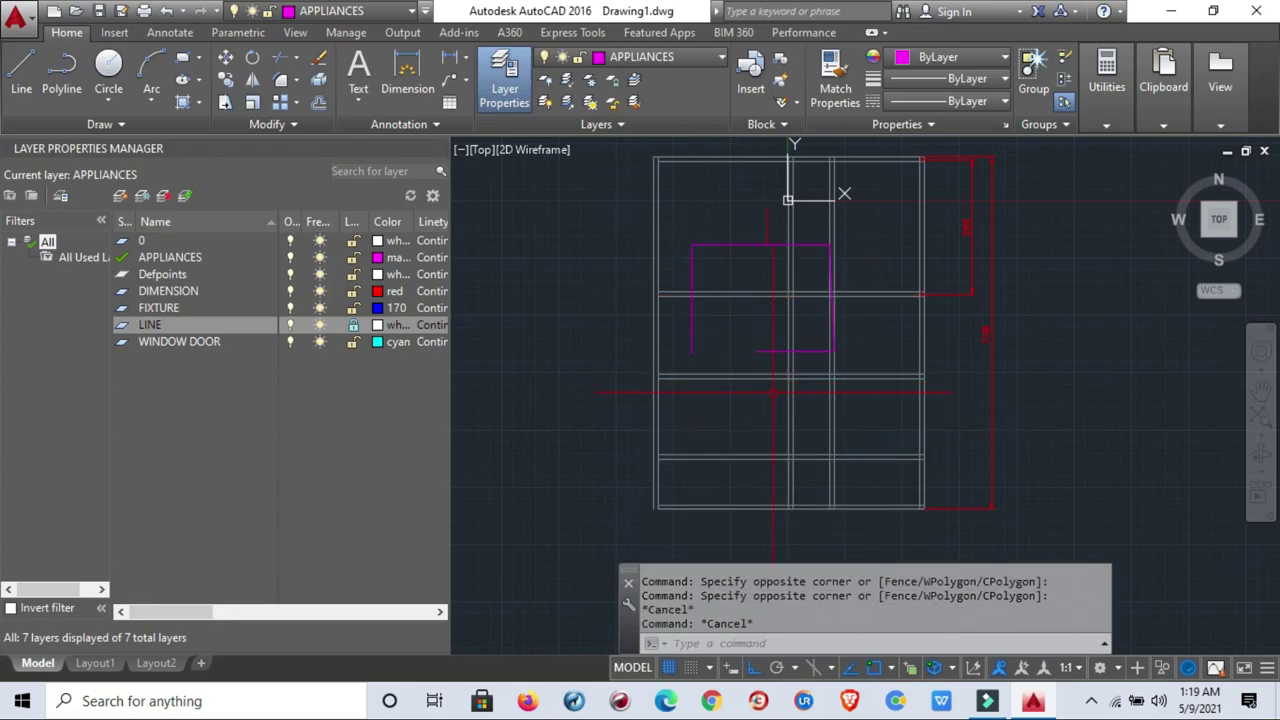
Retry erasing the locked grid lines with a crossing window, then cancel.
left_click(851, 437)
left_click(716, 370)
scroll(716, 370, "up", 3)
scroll(716, 370, "down", 3)
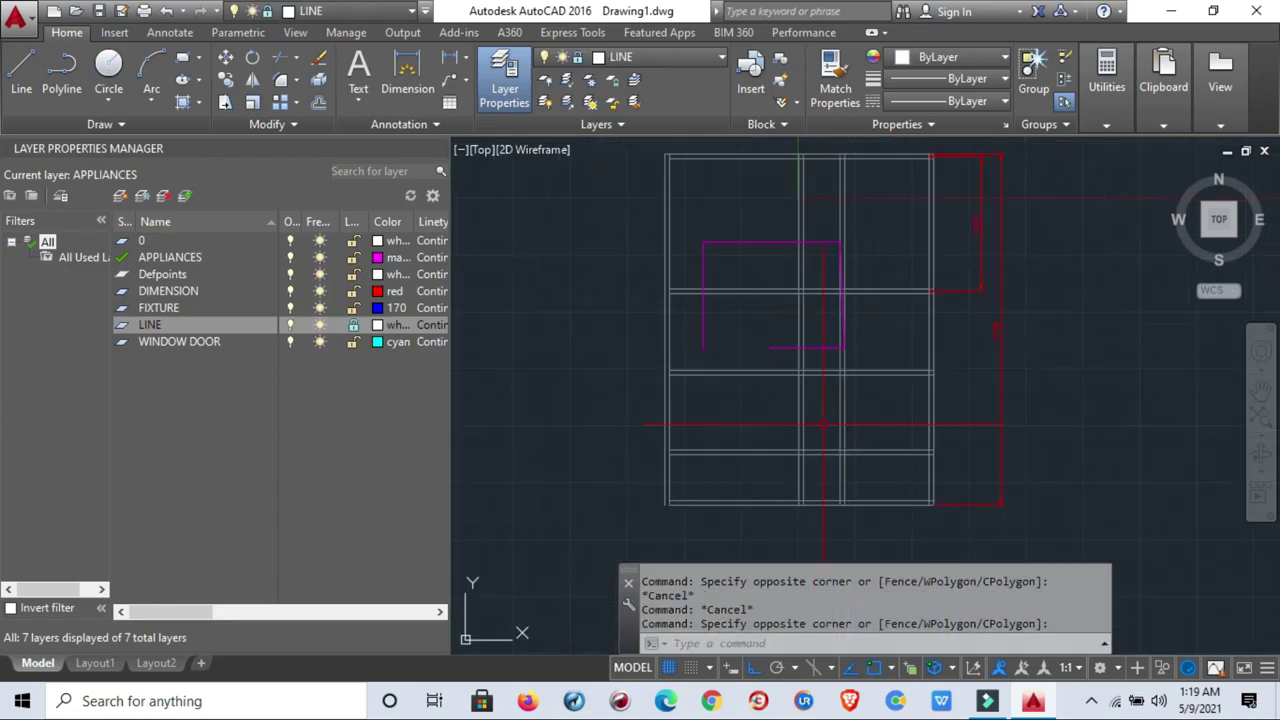
key("Escape")
left_click(891, 420)
left_click(762, 362)
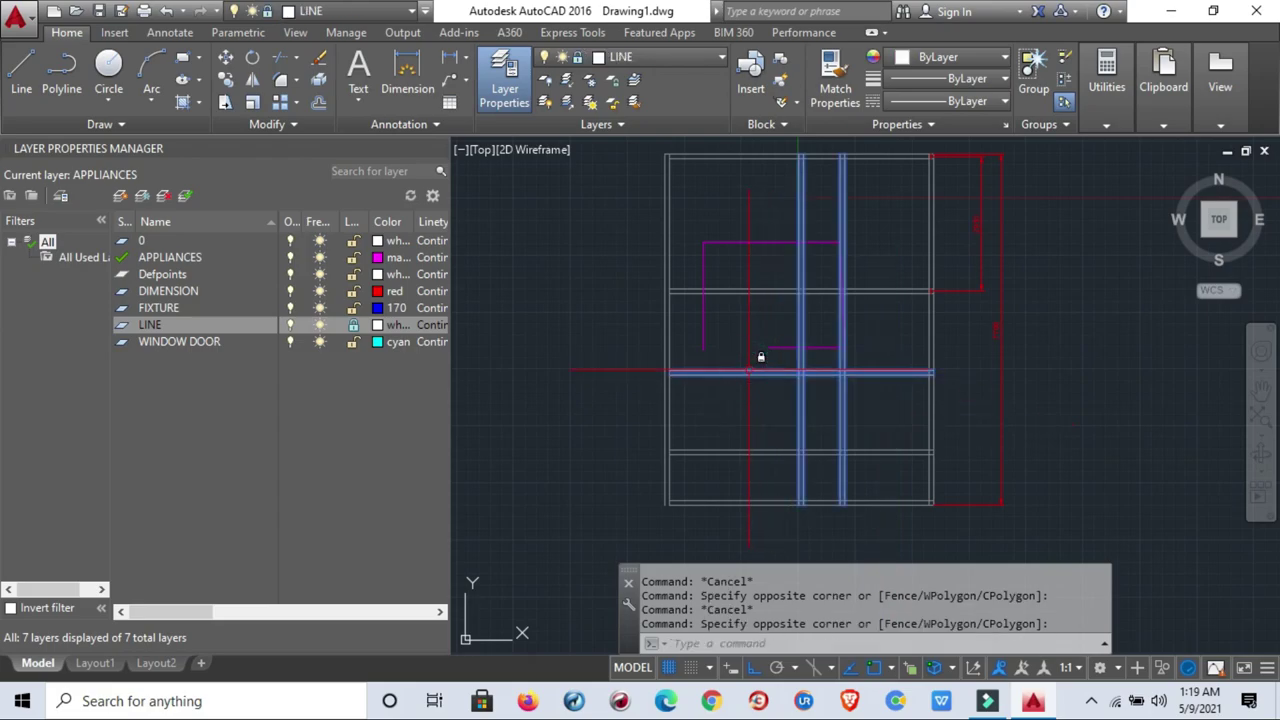
type("E")
key("Return")
key("Escape")
key("Escape")
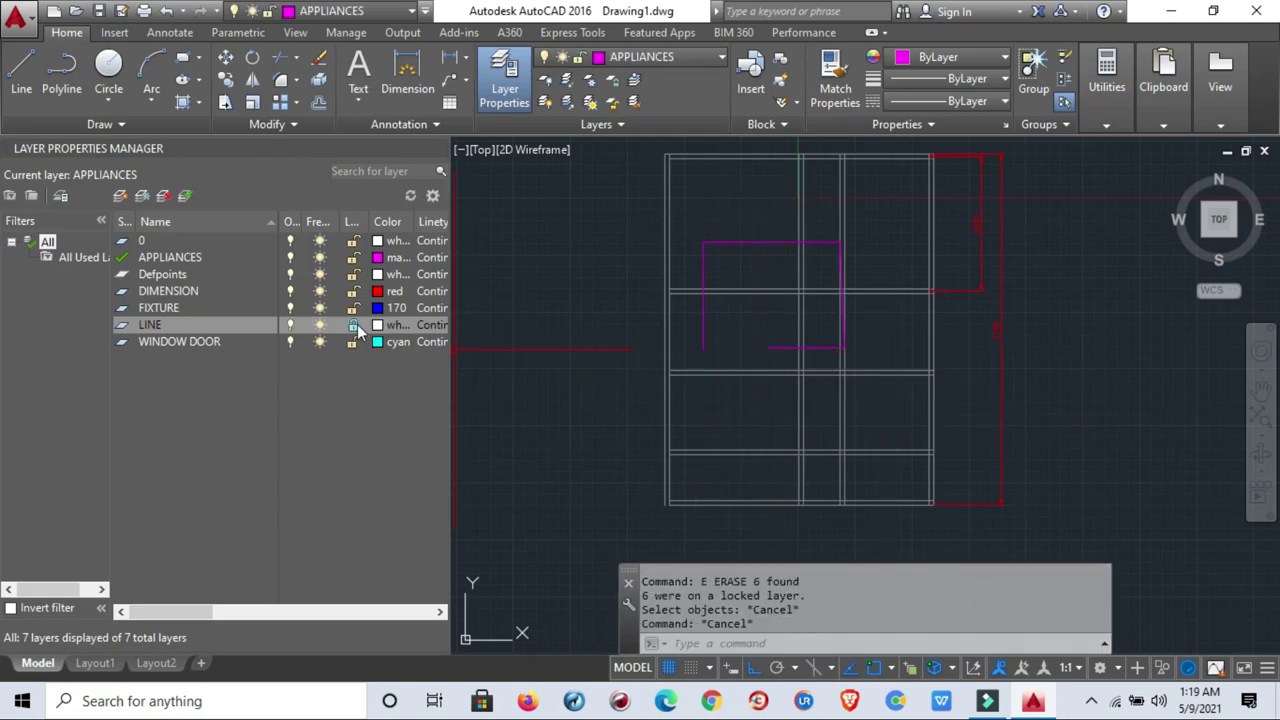
Unlock the LINE layer and toggle its On/Off lightbulb several times.
left_click(355, 327)
left_click(291, 326)
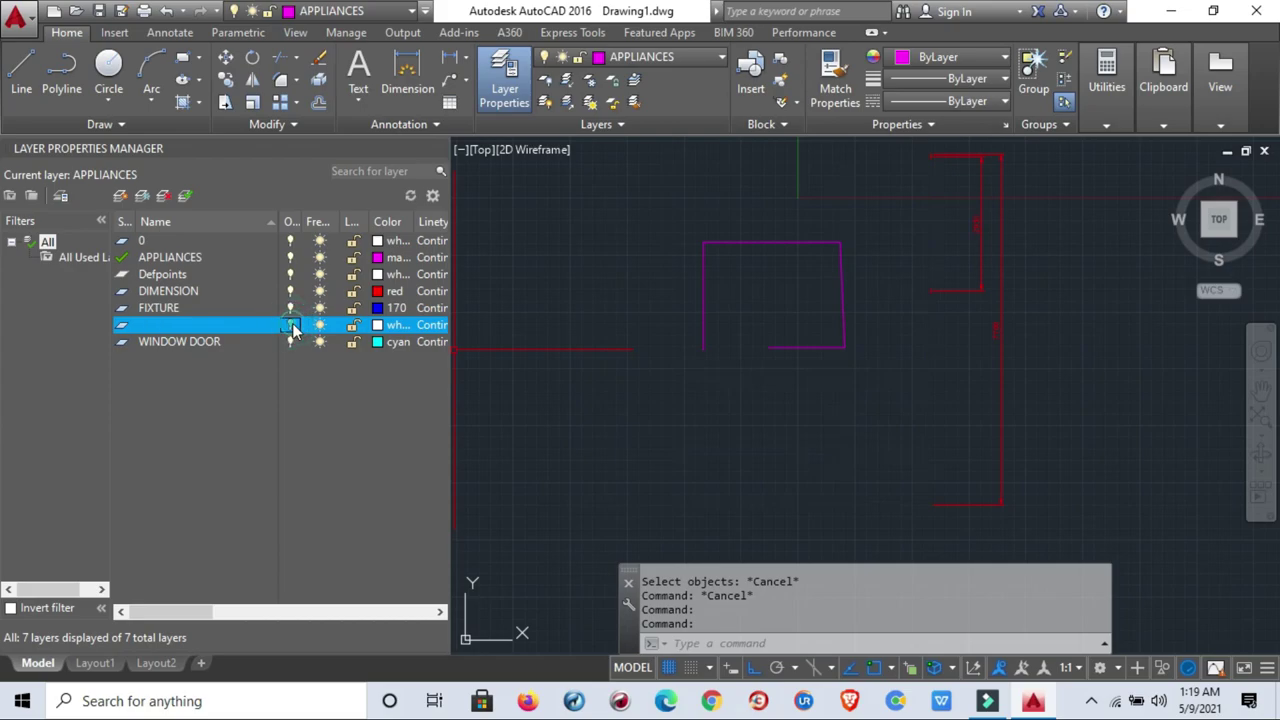
left_click(291, 326)
left_click(291, 326)
left_click(291, 326)
left_click(291, 326)
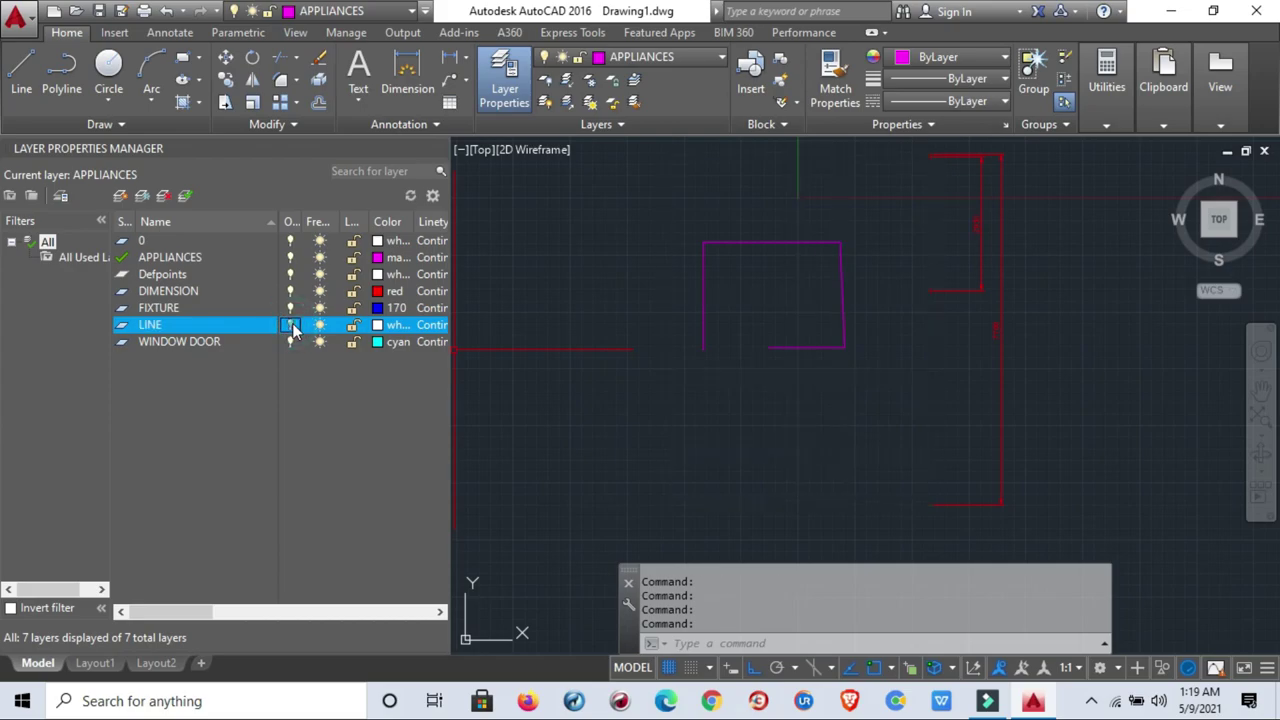
left_click(291, 326)
Draw a small rectangle right of the wall grid using REC.
scroll(810, 340, "down", 5)
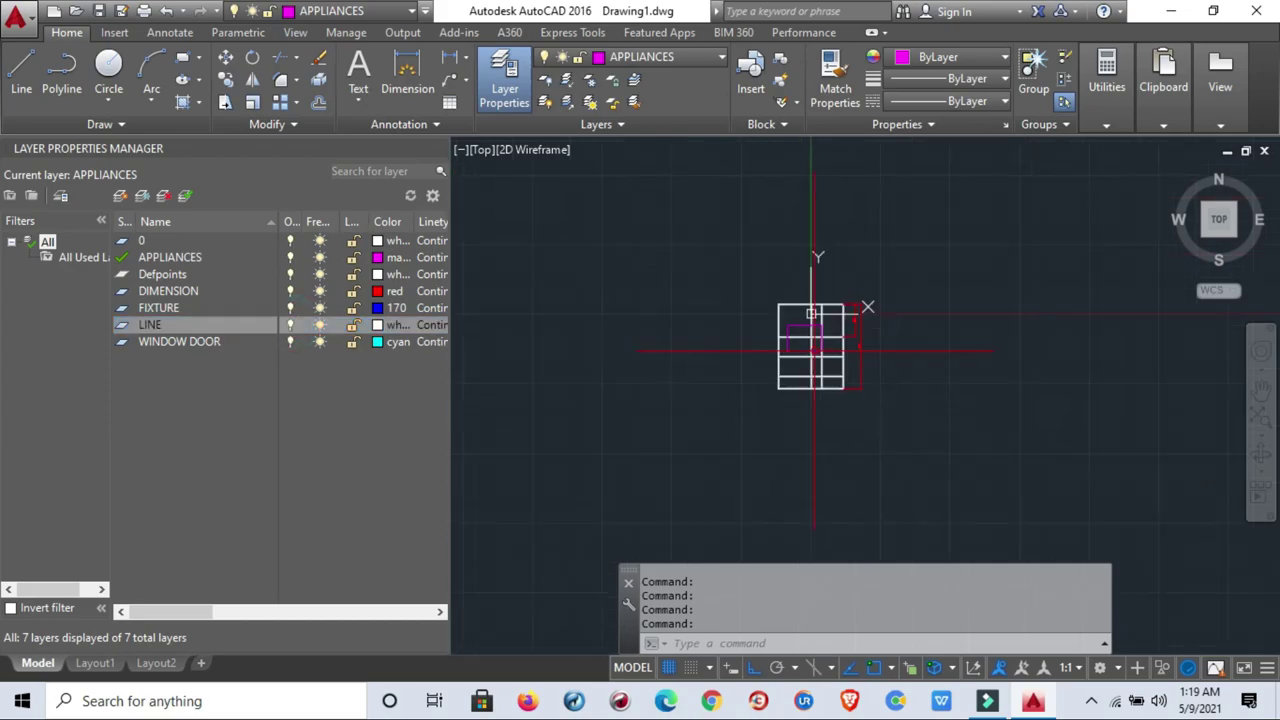
scroll(774, 260, "up", 3)
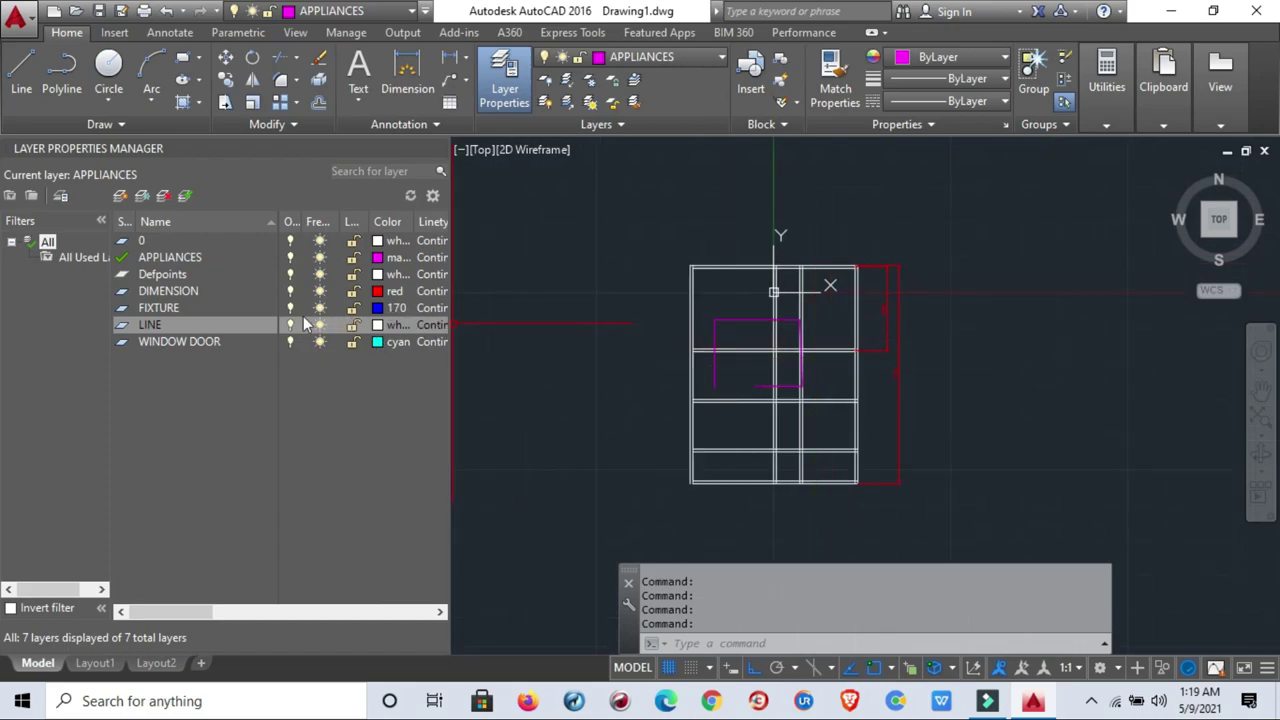
scroll(770, 300, "down", 1)
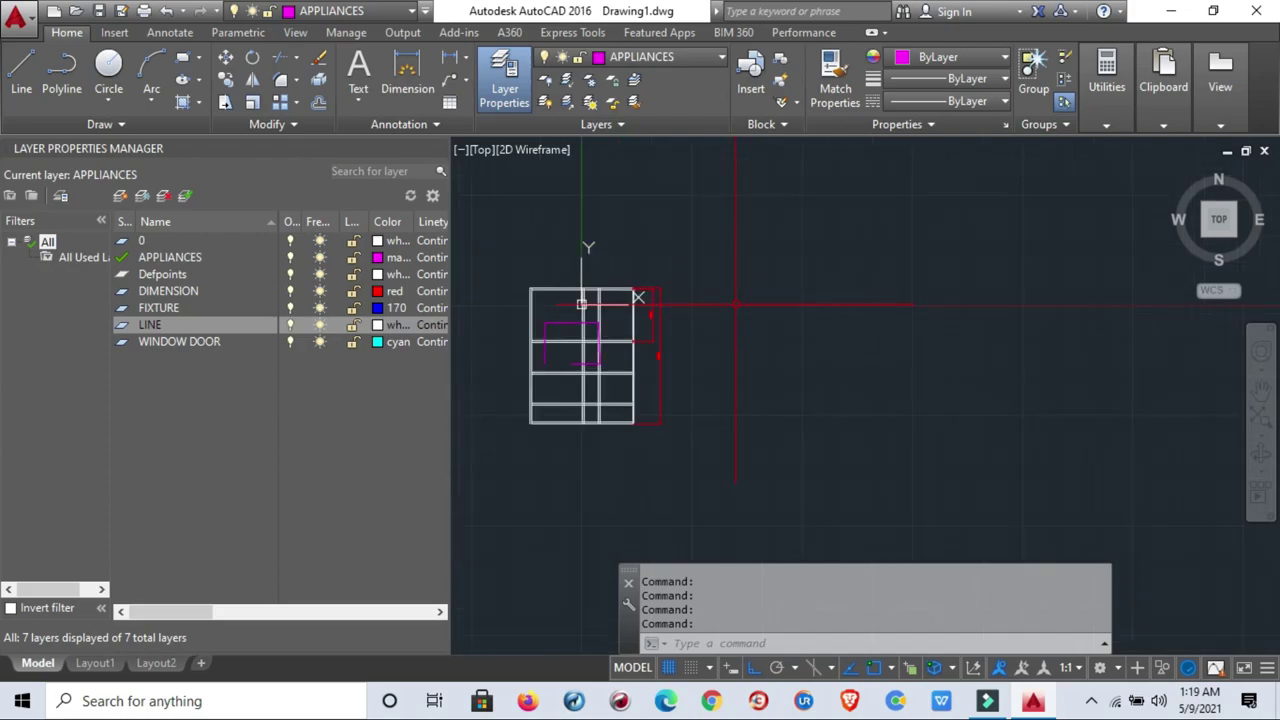
scroll(722, 372, "up", 1)
type("L")
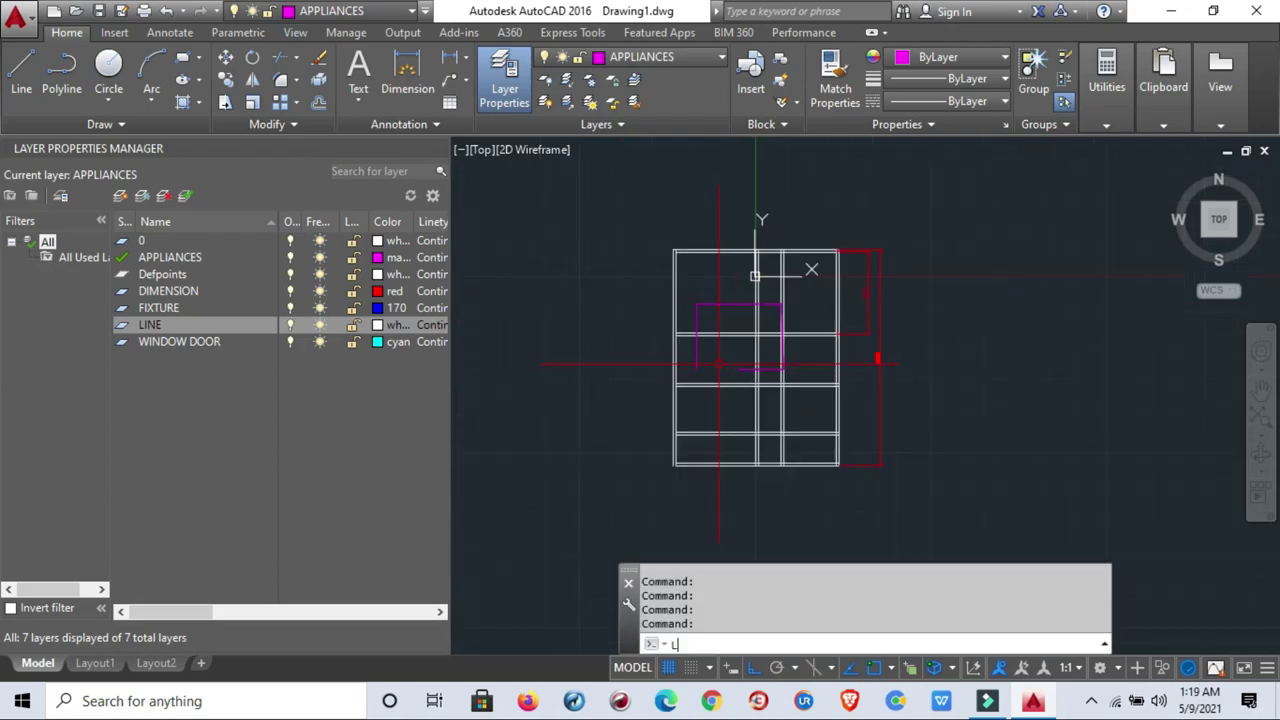
type("la")
key("BackSpace")
key("BackSpace")
type("ec")
key("Return")
left_click(962, 312)
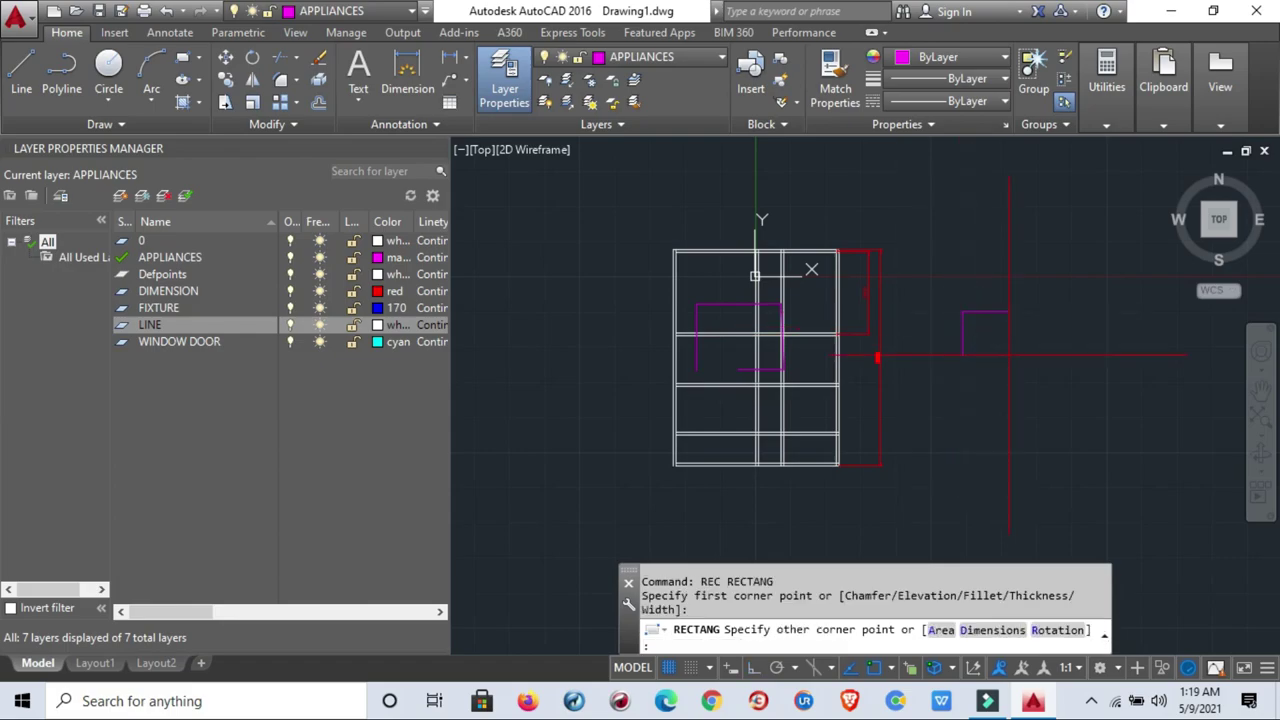
left_click(1009, 355)
key("Escape")
key("Escape")
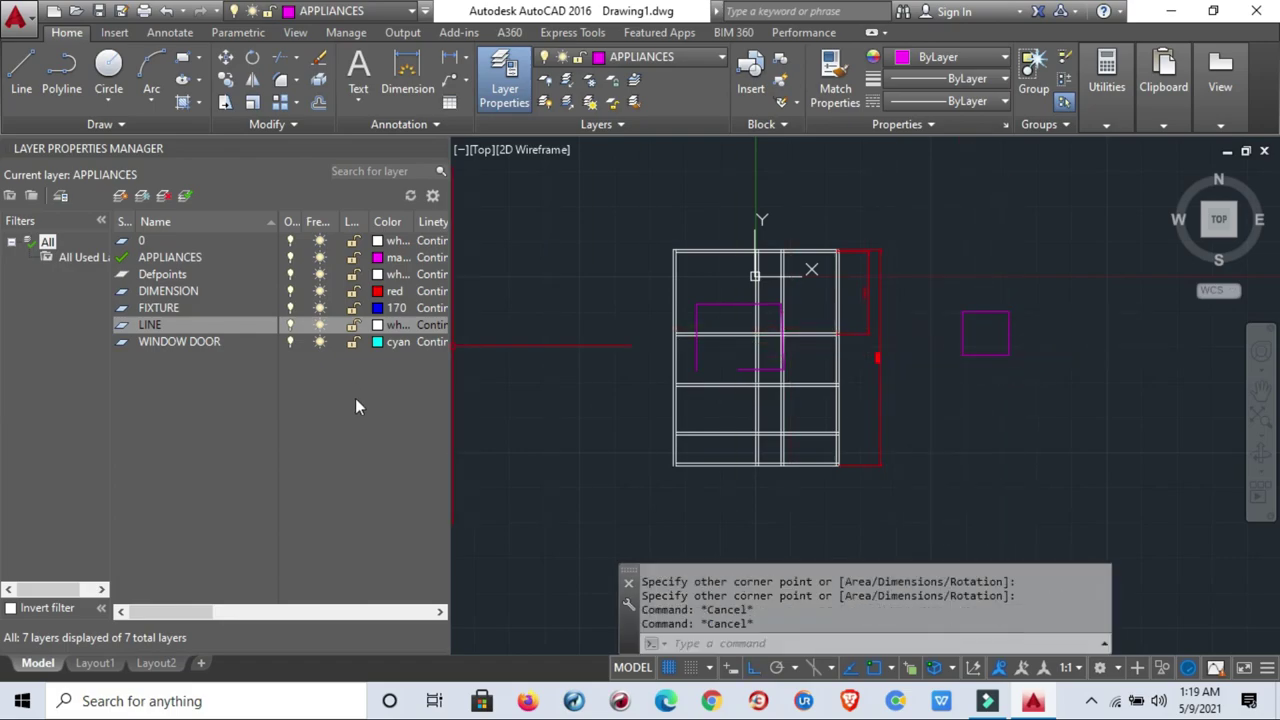
Crossing-select the new magenta rectangle, then clear the selection.
left_click(986, 376)
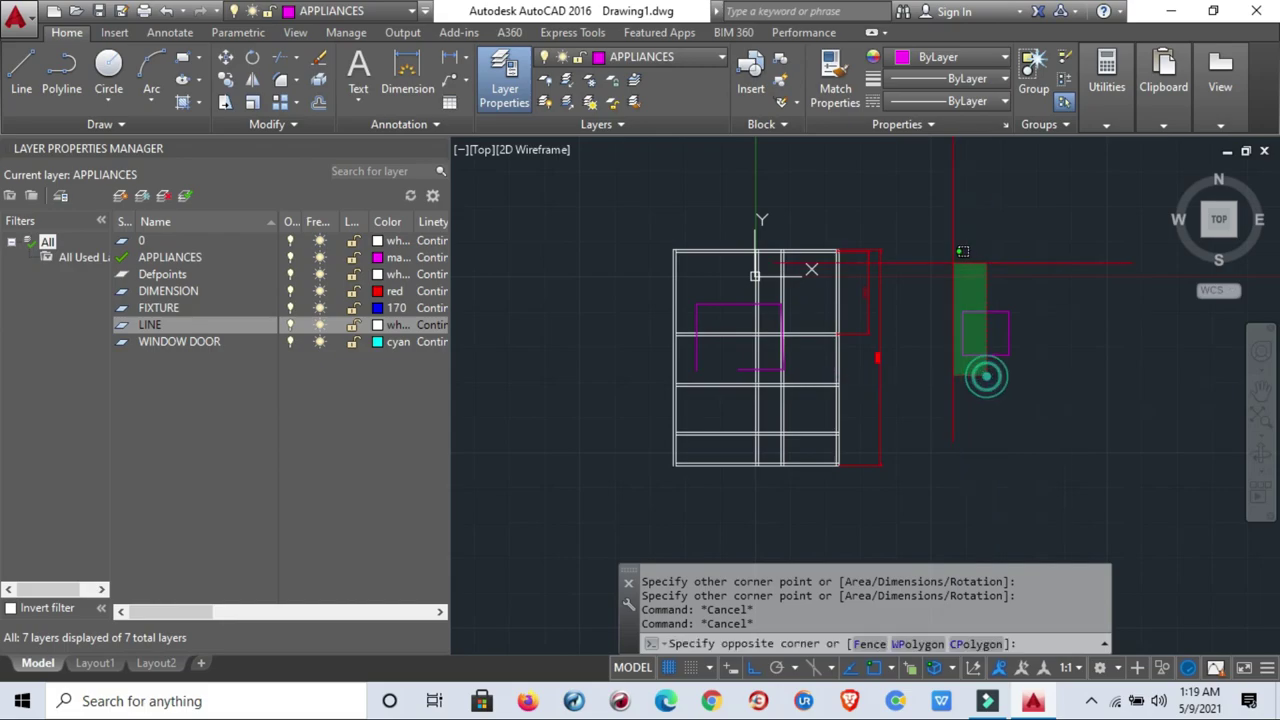
left_click(953, 264)
key("Escape")
key("Escape")
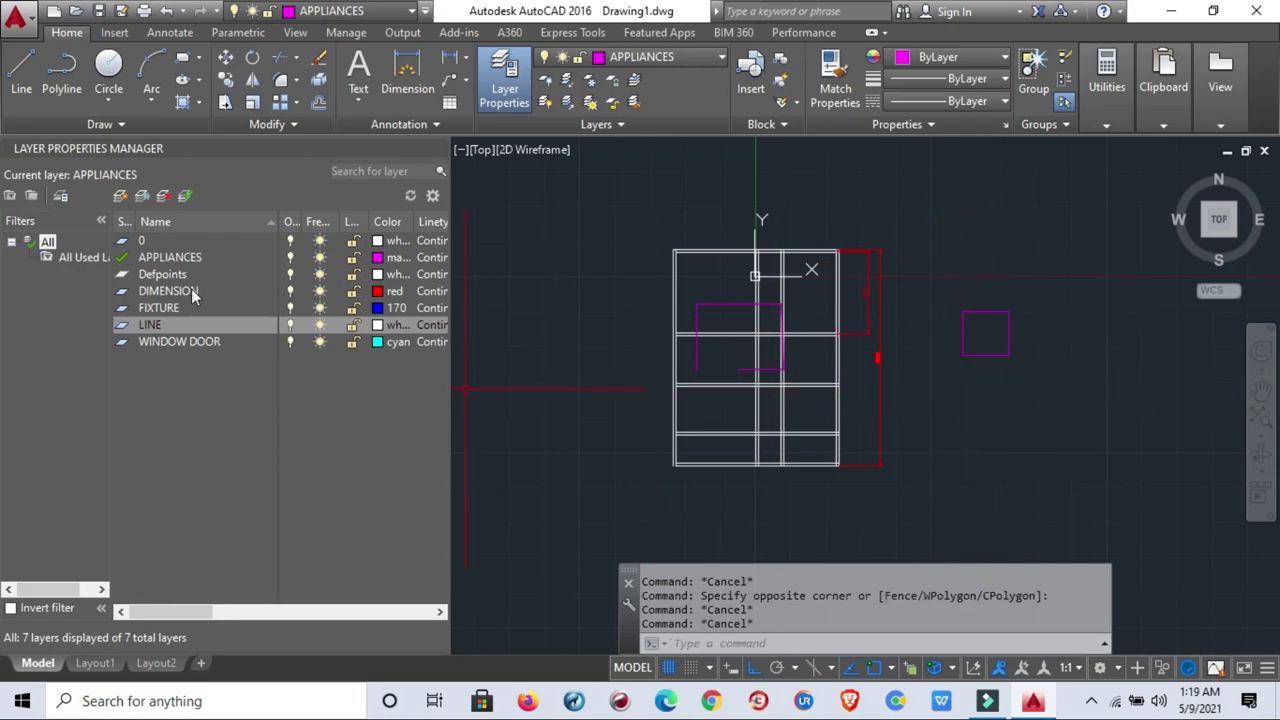
Make DIMENSION the current layer and toggle APPLIANCES freeze repeatedly, leaving it thawed.
double_click(191, 288)
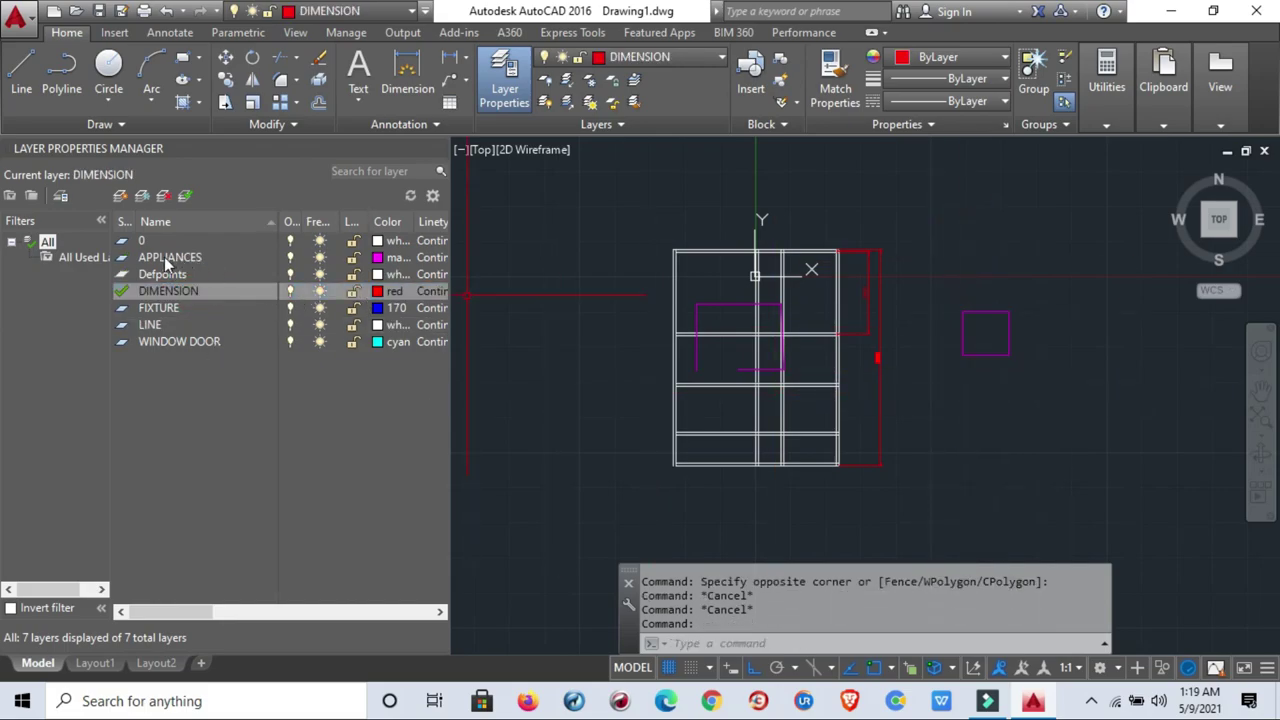
left_click(319, 258)
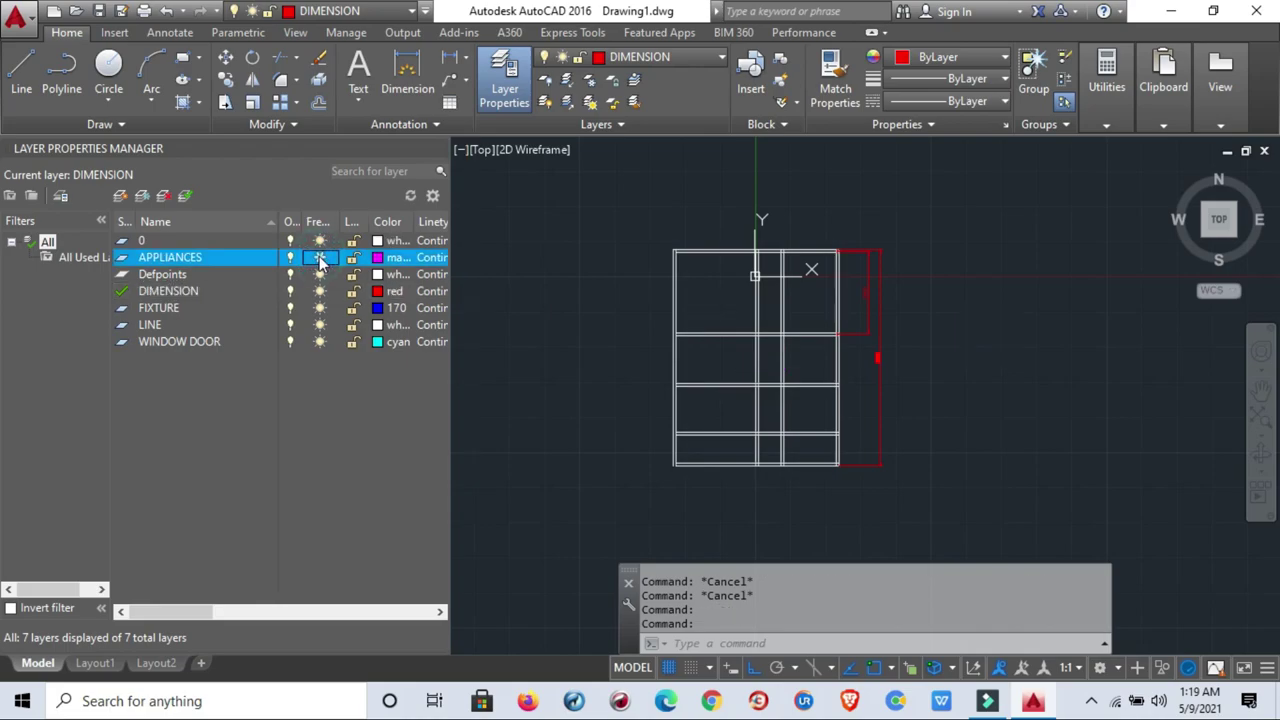
left_click(319, 258)
left_click(319, 258)
left_click(319, 258)
left_click(319, 258)
left_click(319, 258)
left_click(319, 258)
left_click(319, 258)
left_click(319, 258)
left_click(319, 258)
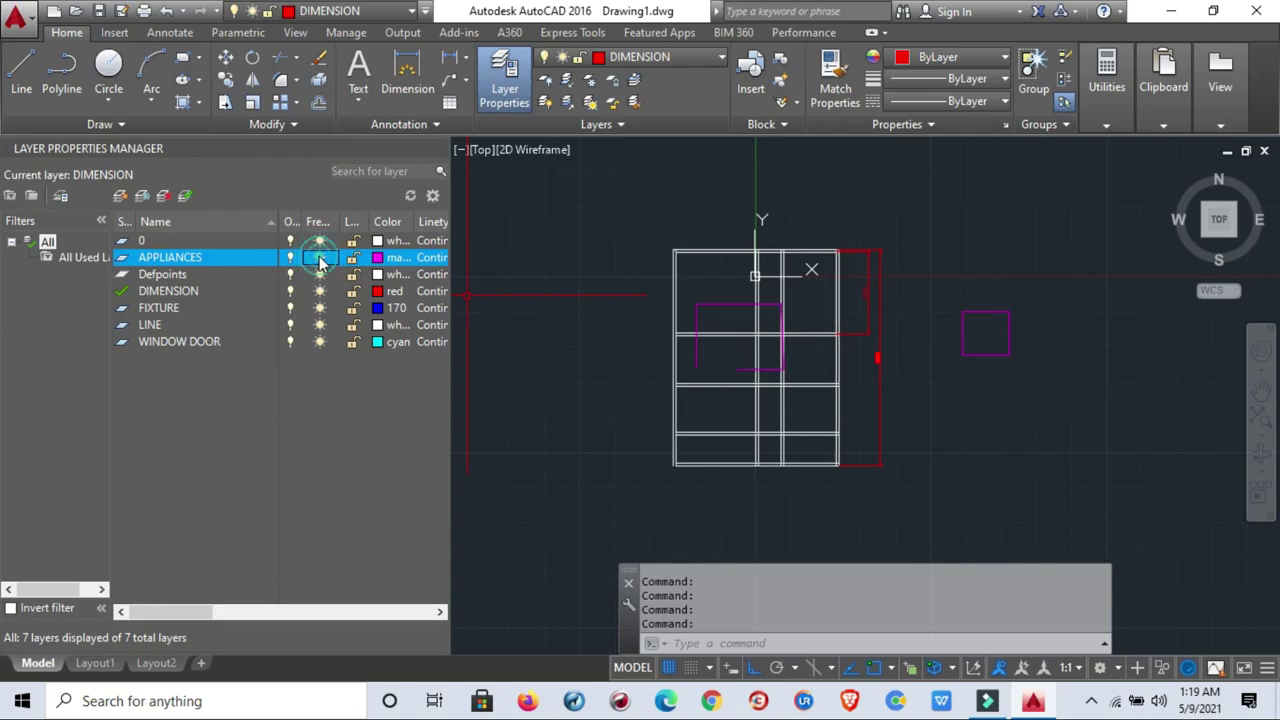
Window-select the magenta square right of the grid and erase it.
left_click_drag(1045, 400, 956, 306)
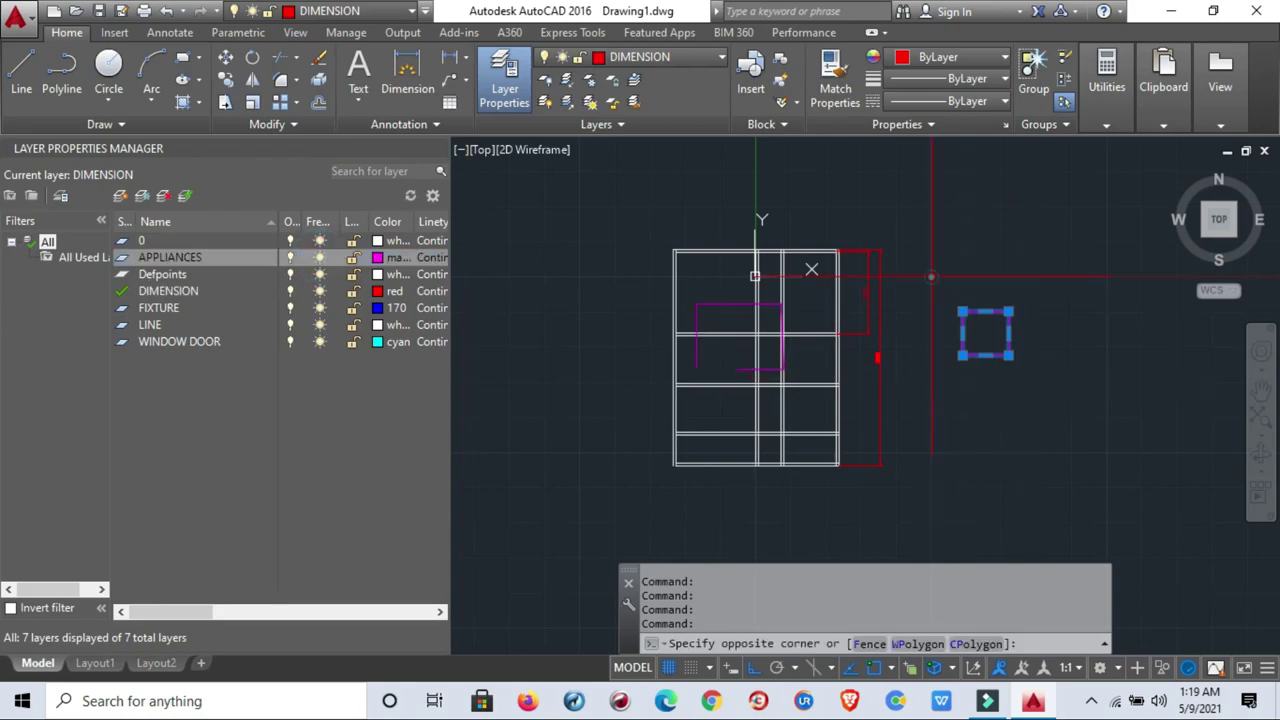
type("E")
key("Return")
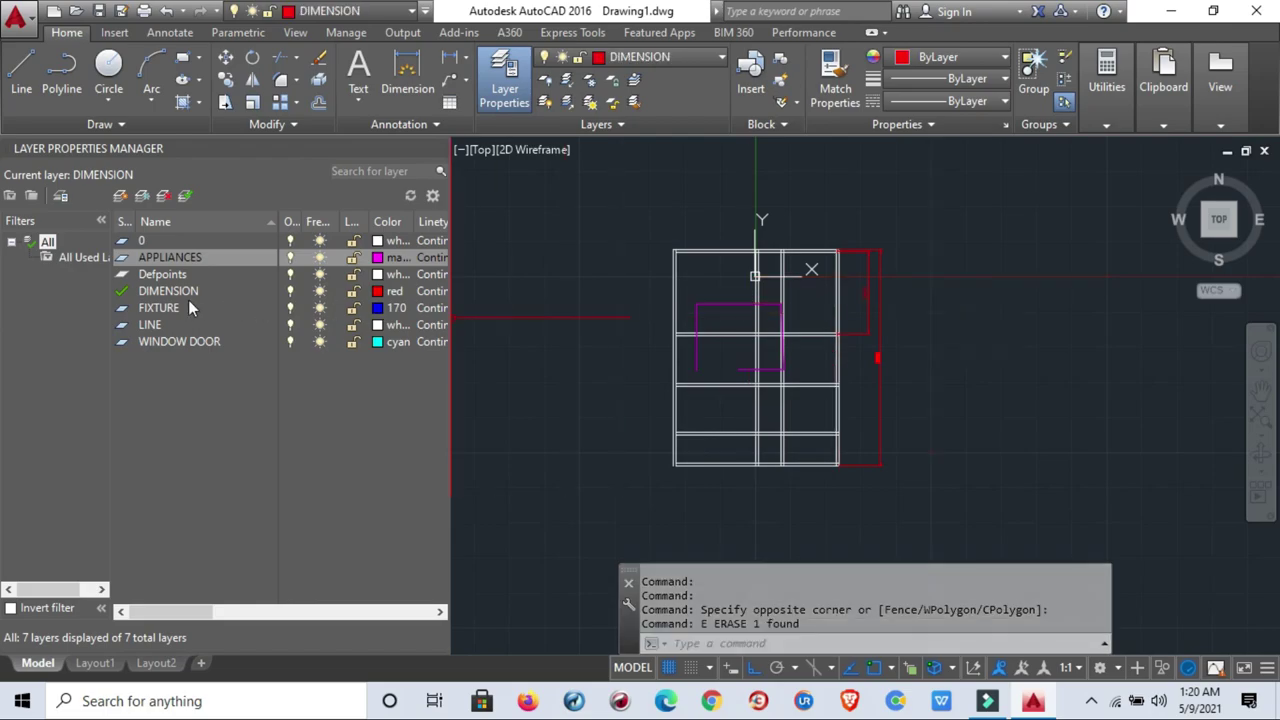
scroll(828, 368, "down", 2)
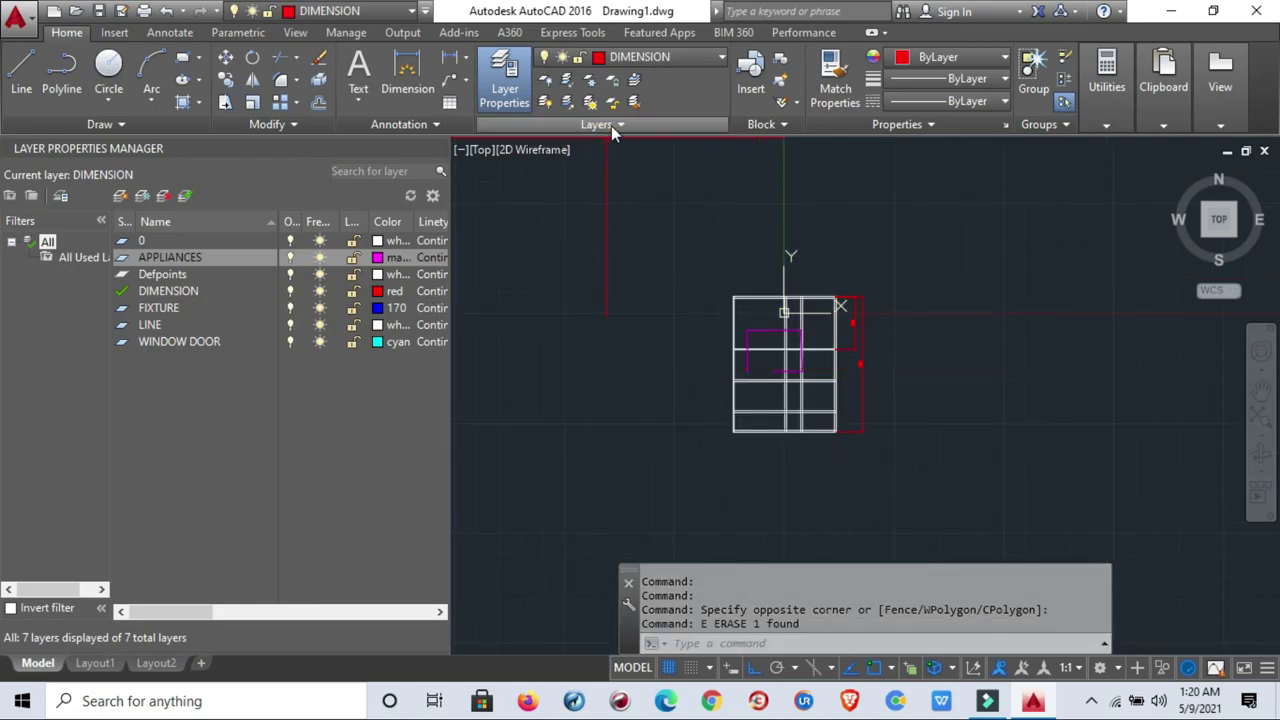
left_click(645, 56)
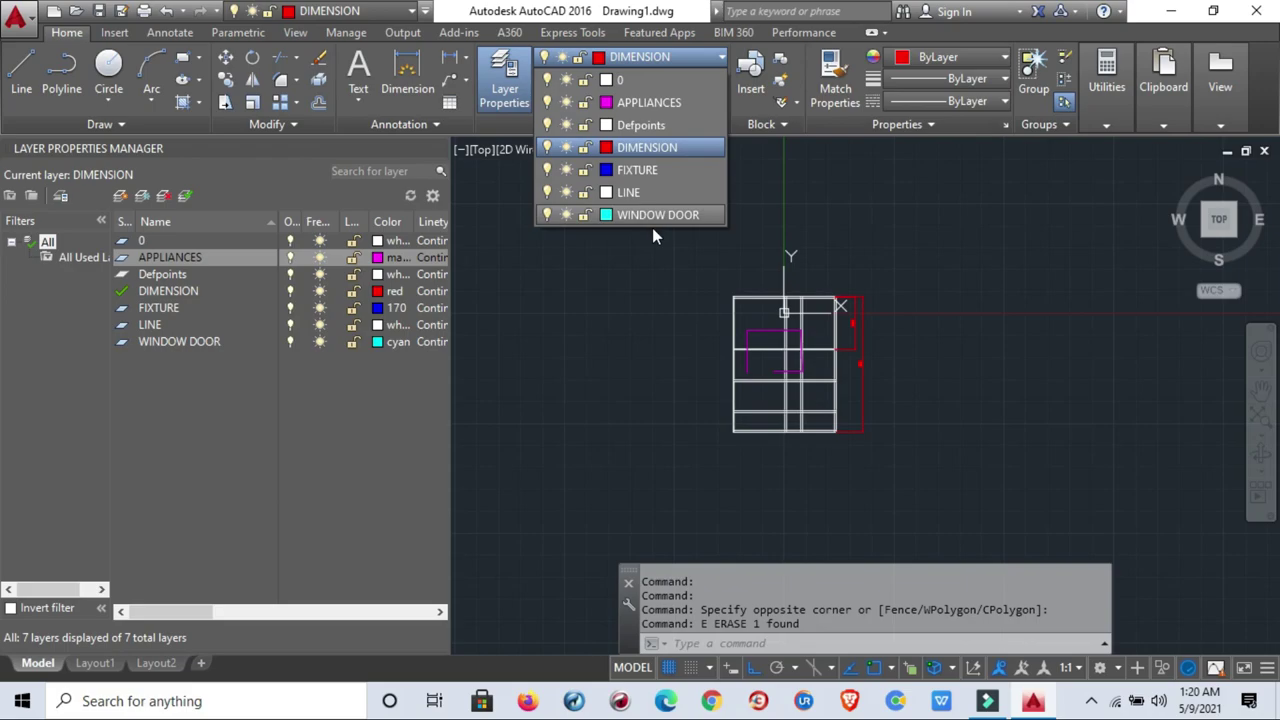
left_click(565, 125)
left_click(565, 147)
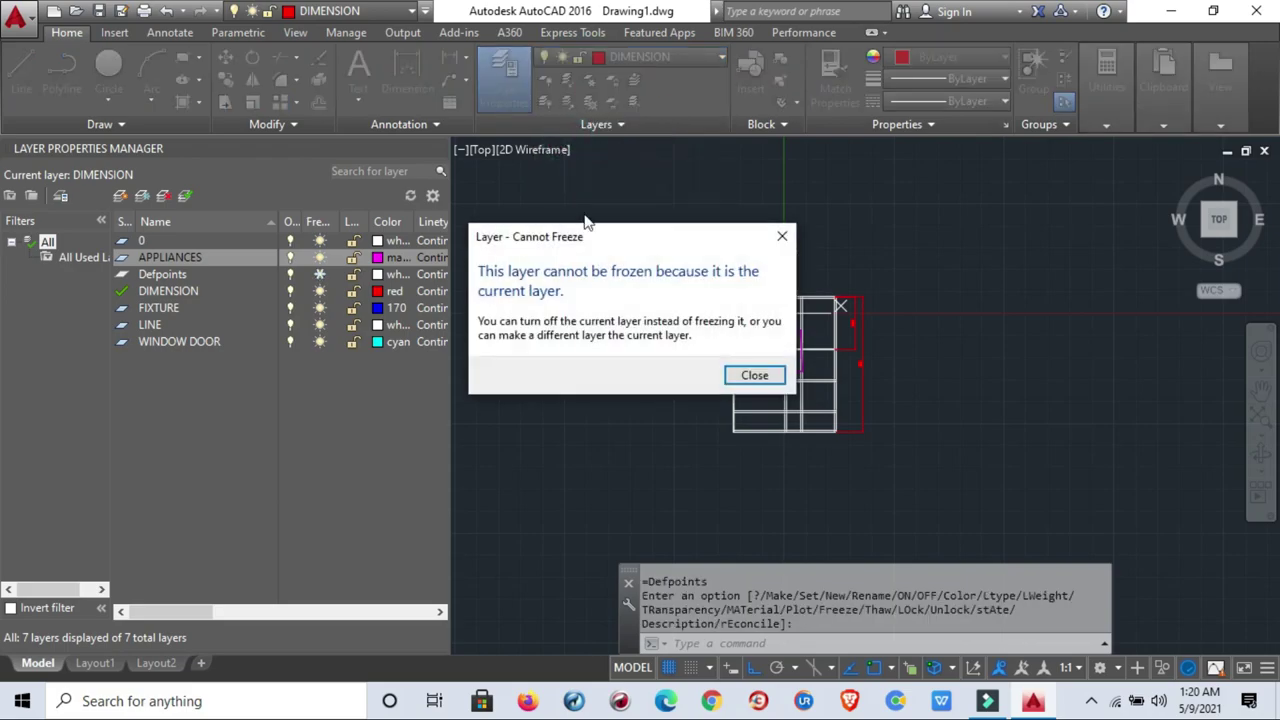
left_click(781, 237)
left_click(630, 57)
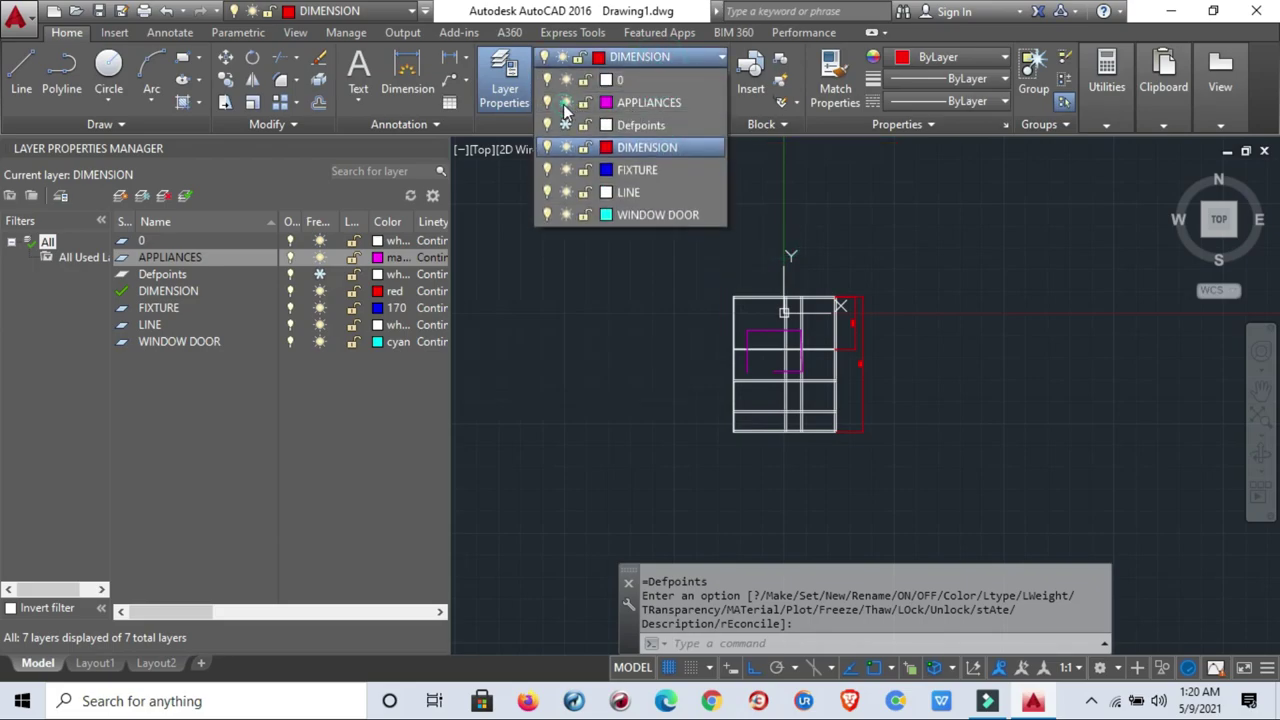
left_click(565, 102)
left_click(565, 80)
left_click(565, 170)
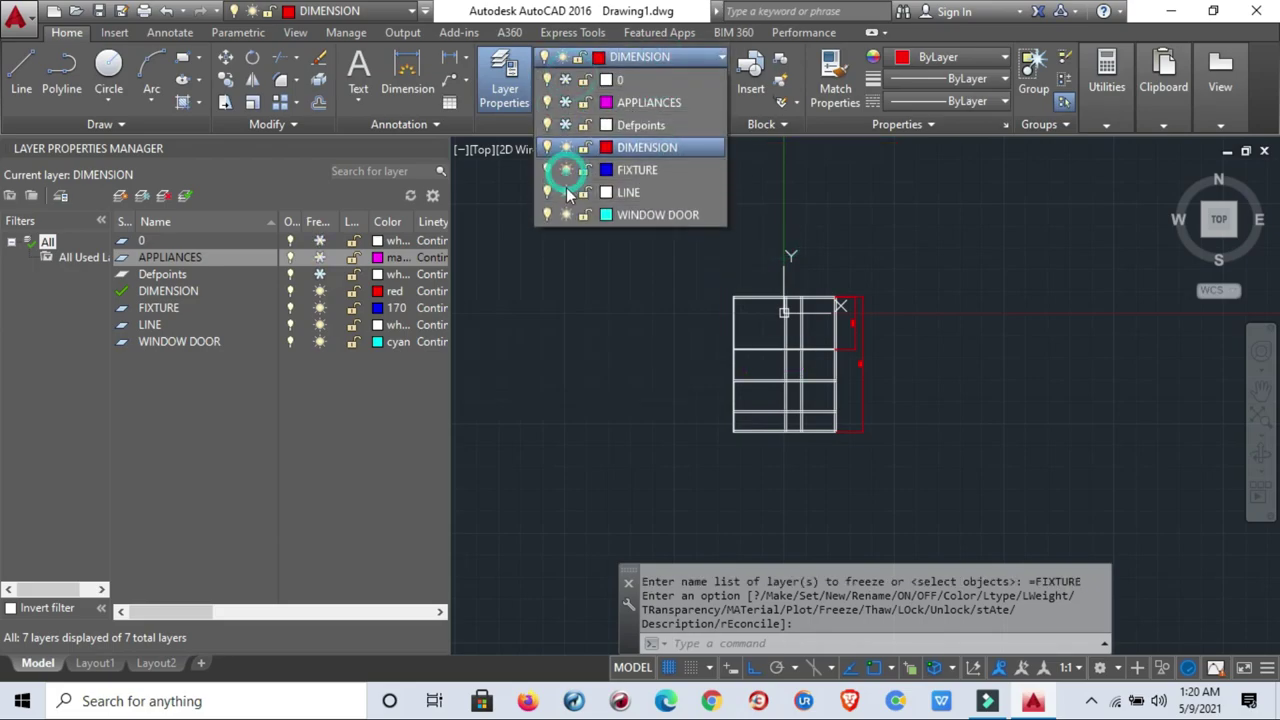
left_click(566, 192)
left_click(566, 215)
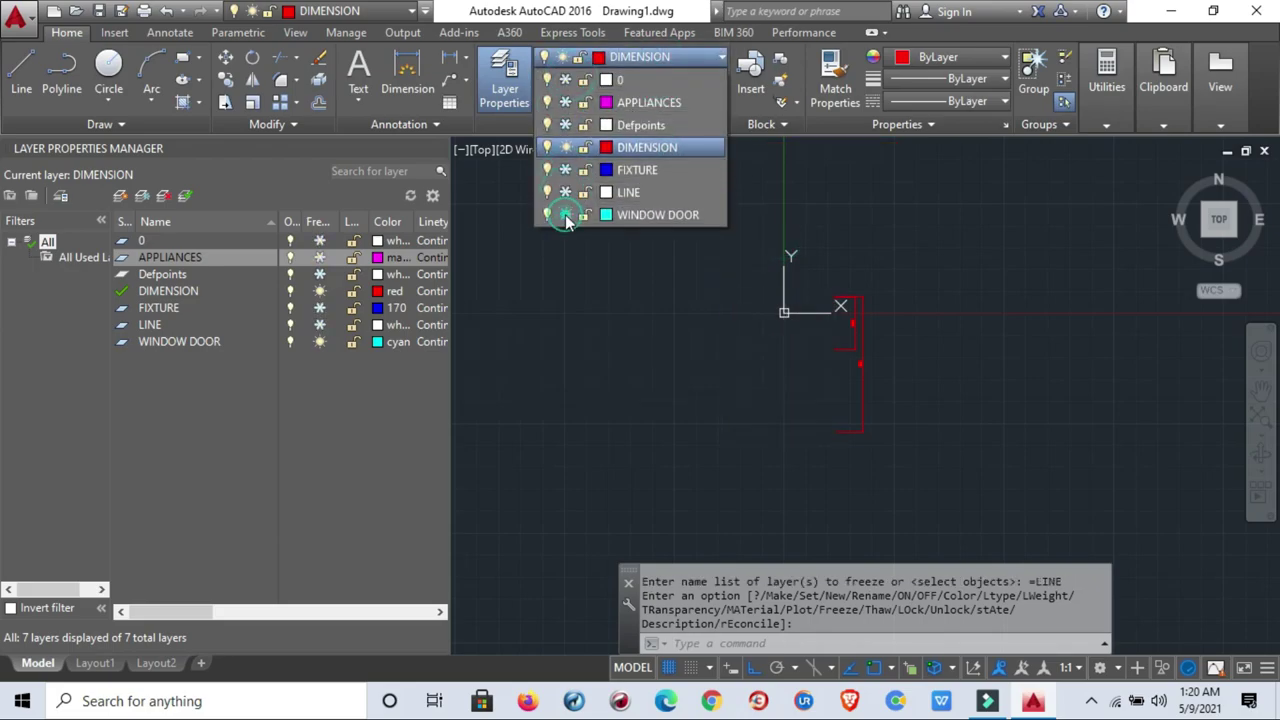
left_click(675, 297)
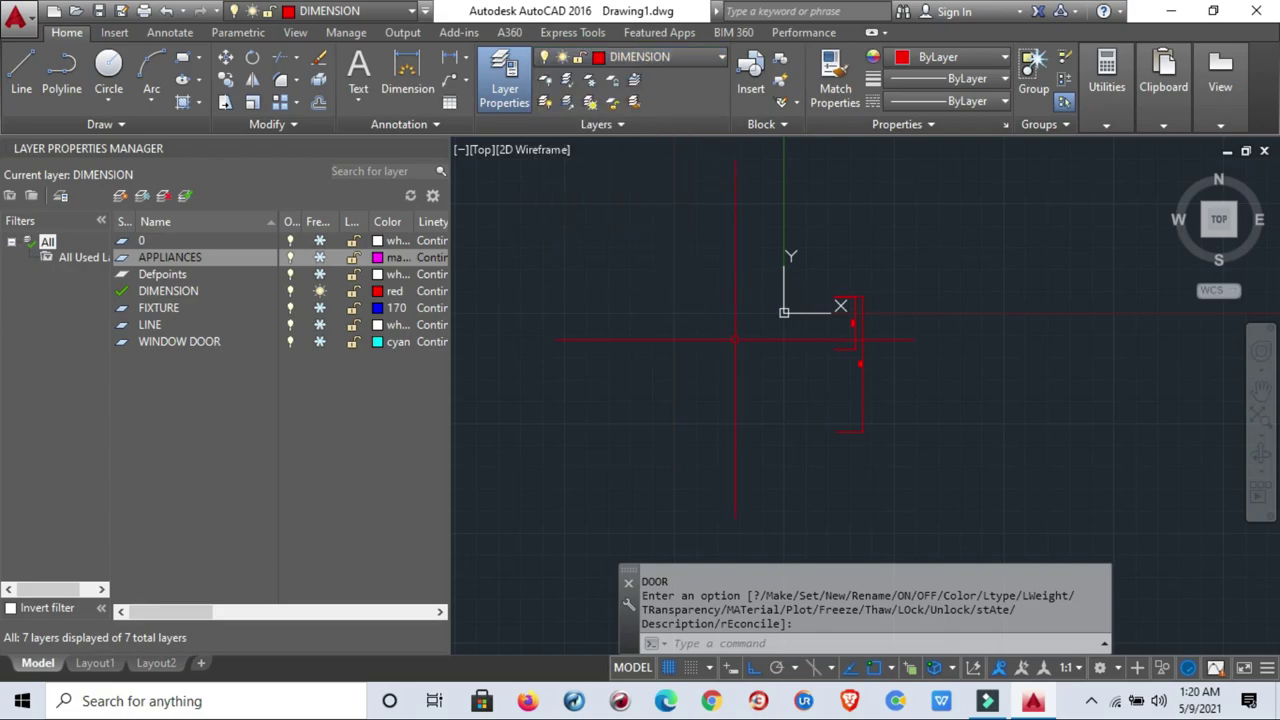
left_click(602, 60)
left_click(566, 215)
left_click(566, 170)
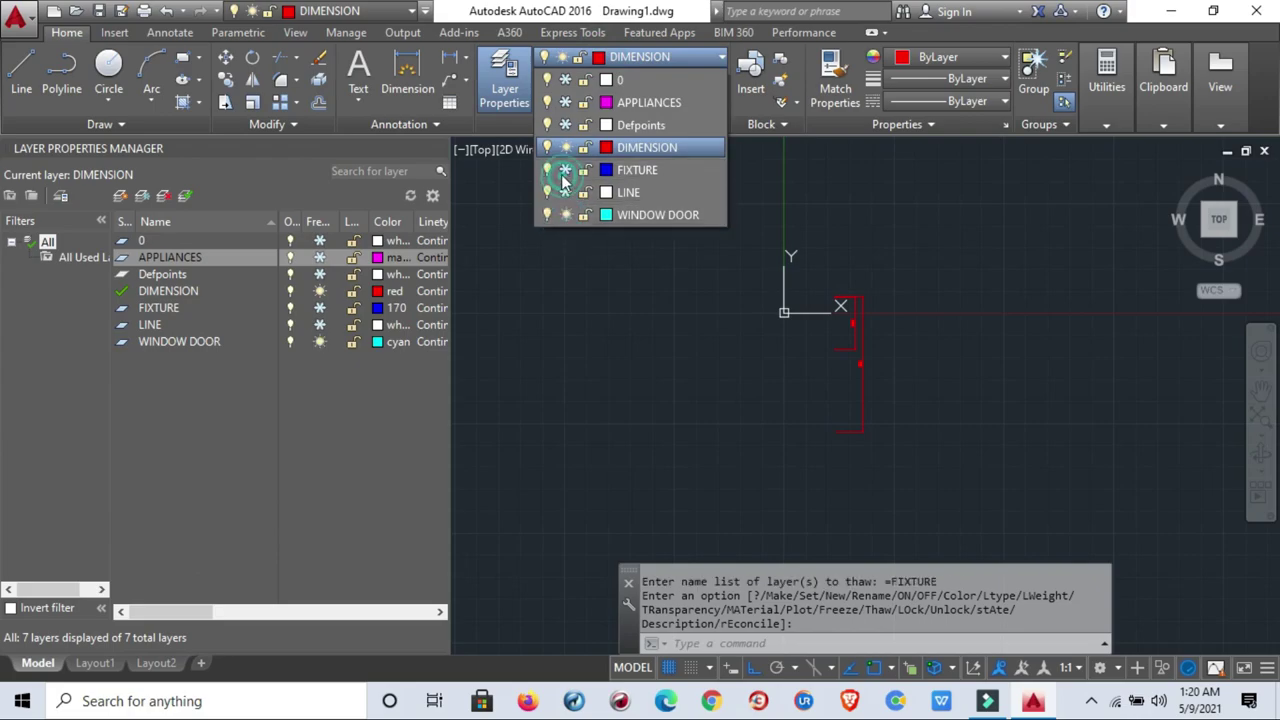
left_click(566, 192)
left_click(566, 125)
left_click(566, 102)
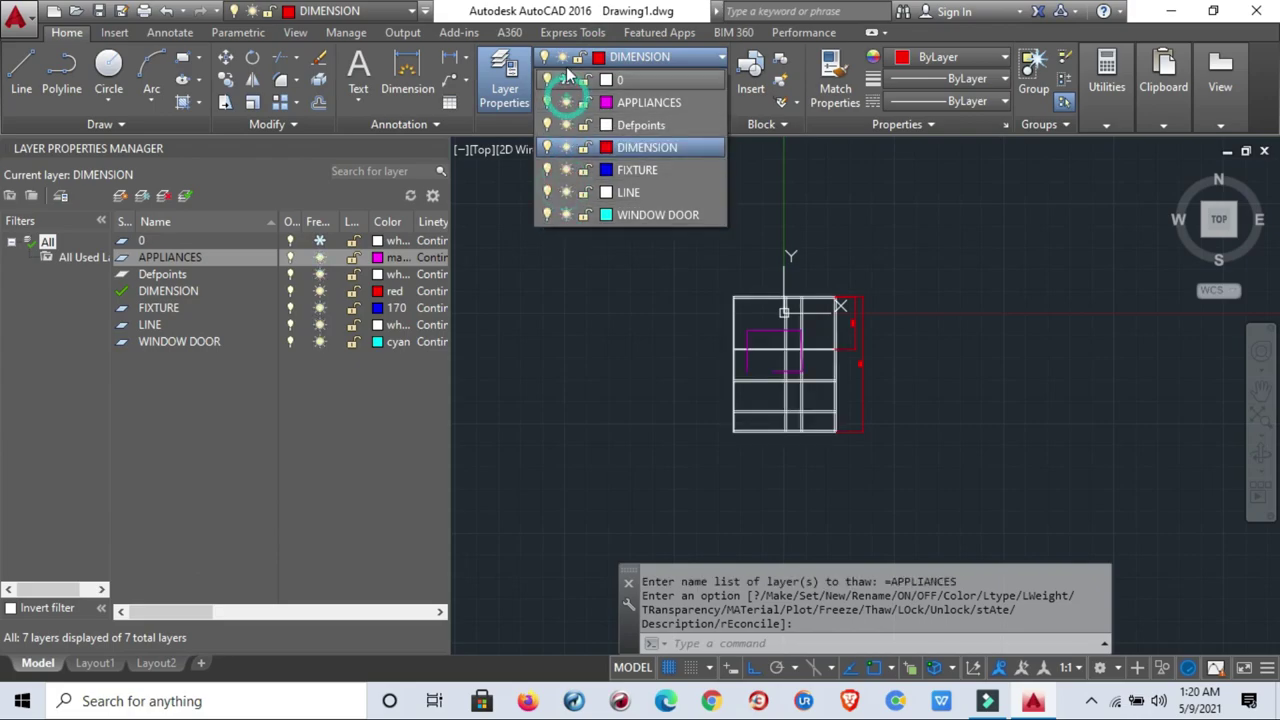
left_click(565, 57)
left_click(566, 80)
left_click(634, 323)
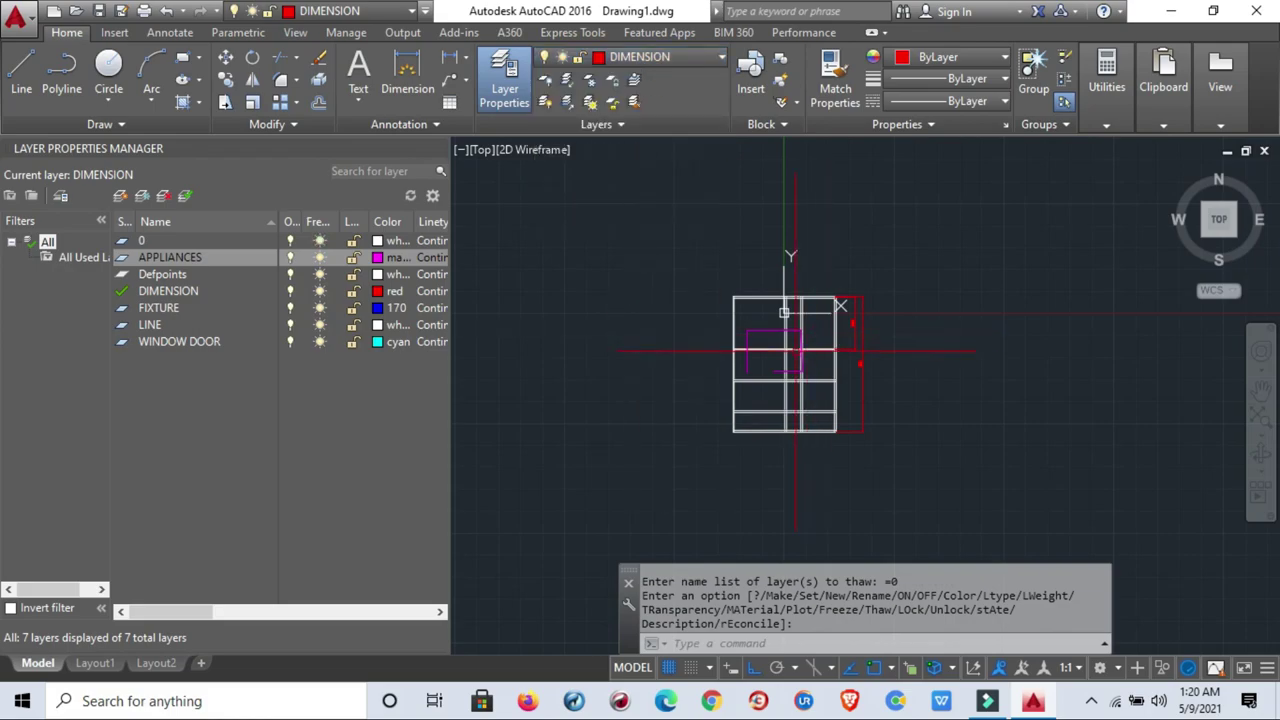
scroll(820, 367, "up", 2)
middle_click_drag(783, 368, 754, 384)
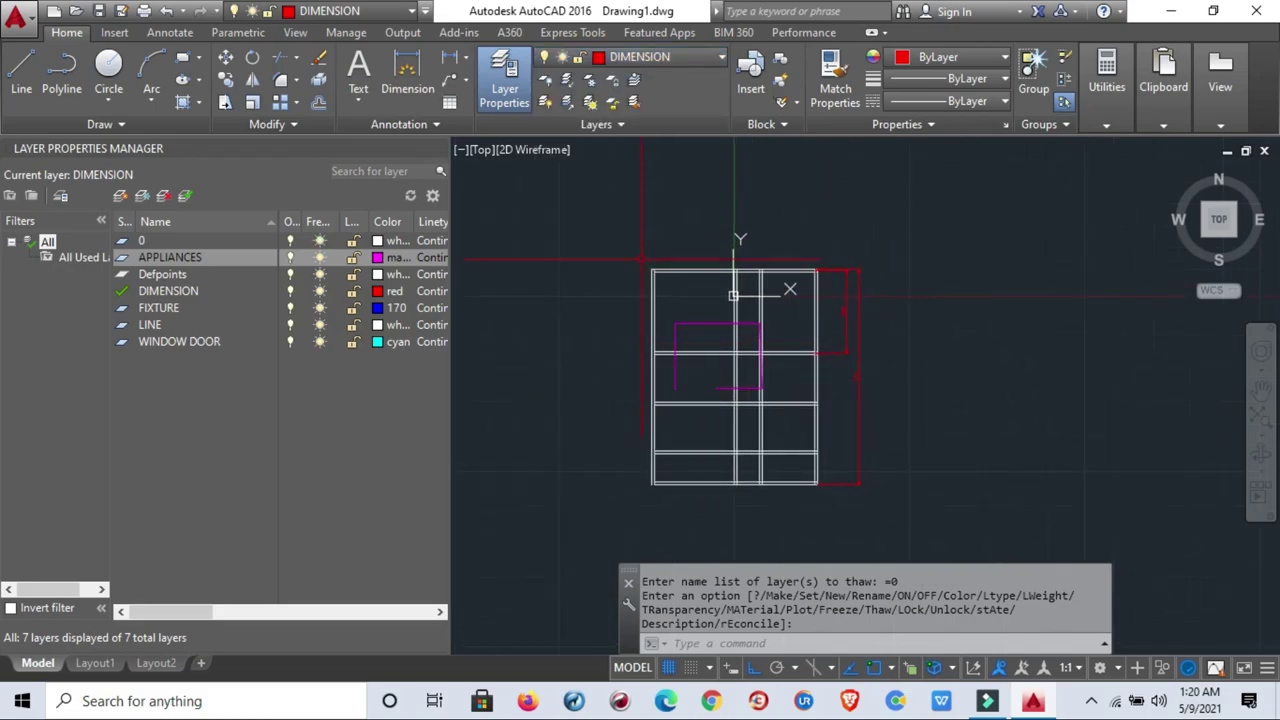
left_click(620, 238)
left_click(943, 529)
key("Escape")
key("Escape")
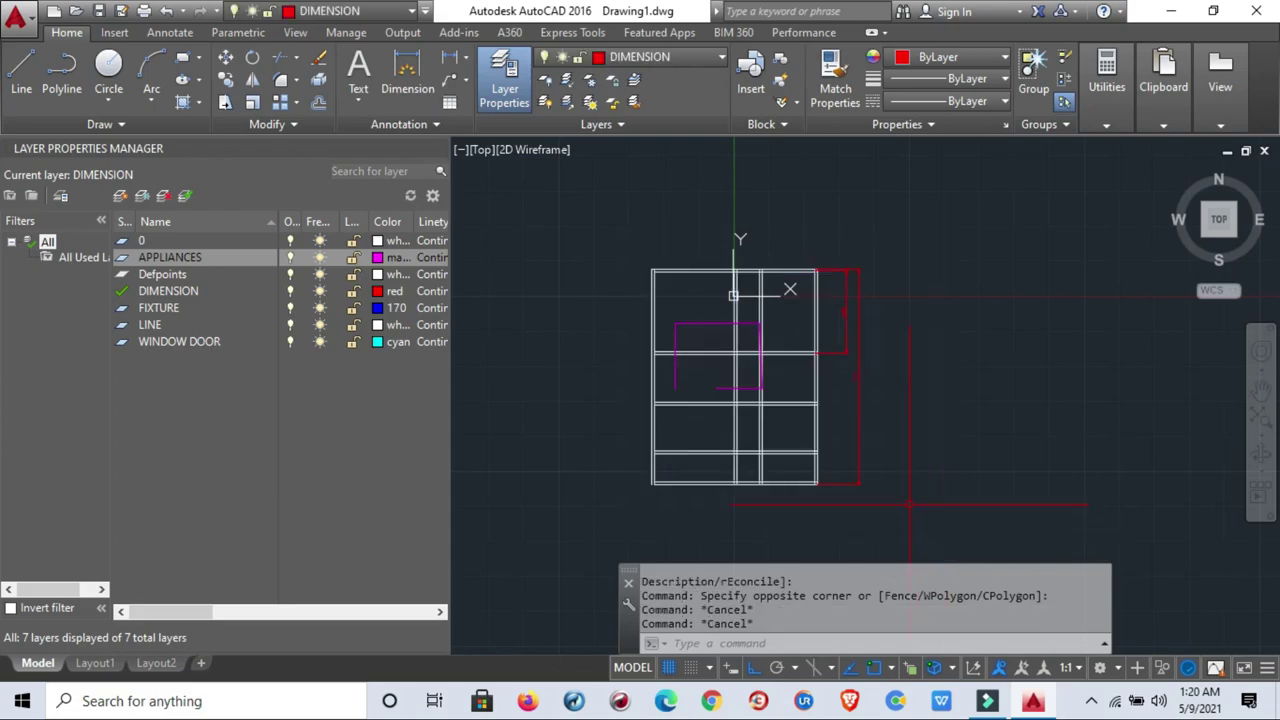
scroll(860, 480, "up", 2)
scroll(820, 453, "down", 2)
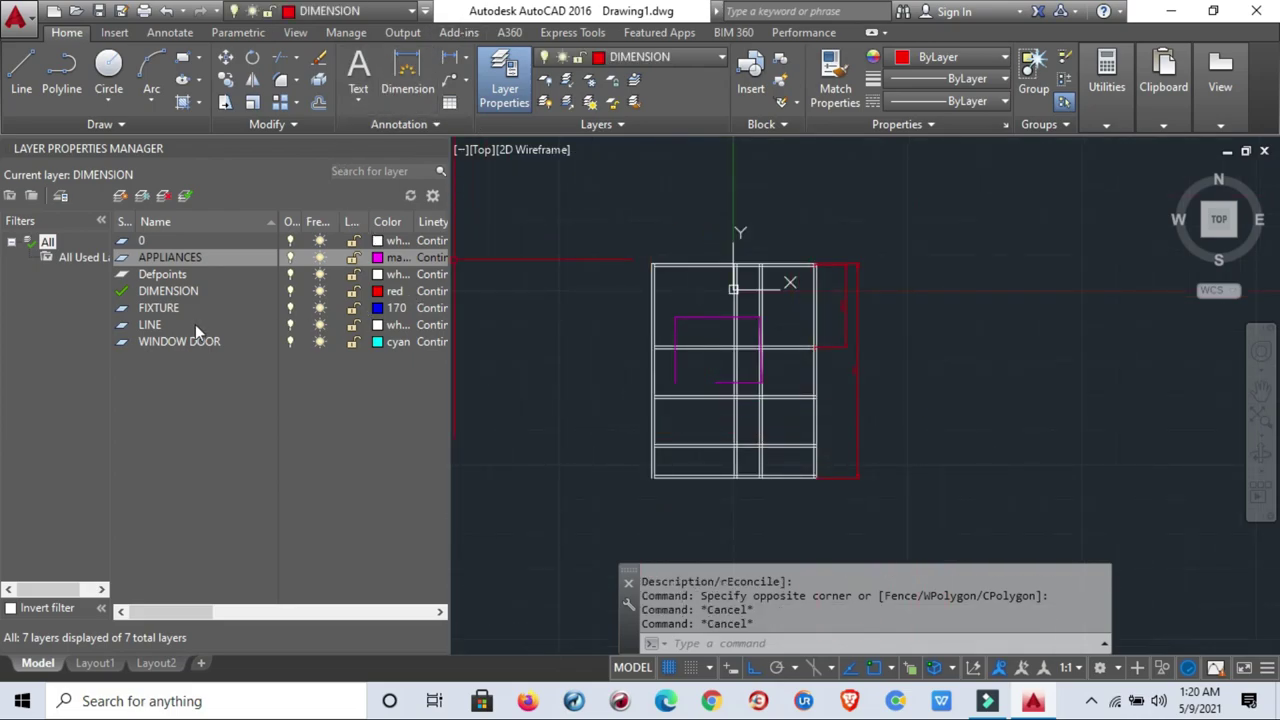
scroll(935, 500, "down", 2)
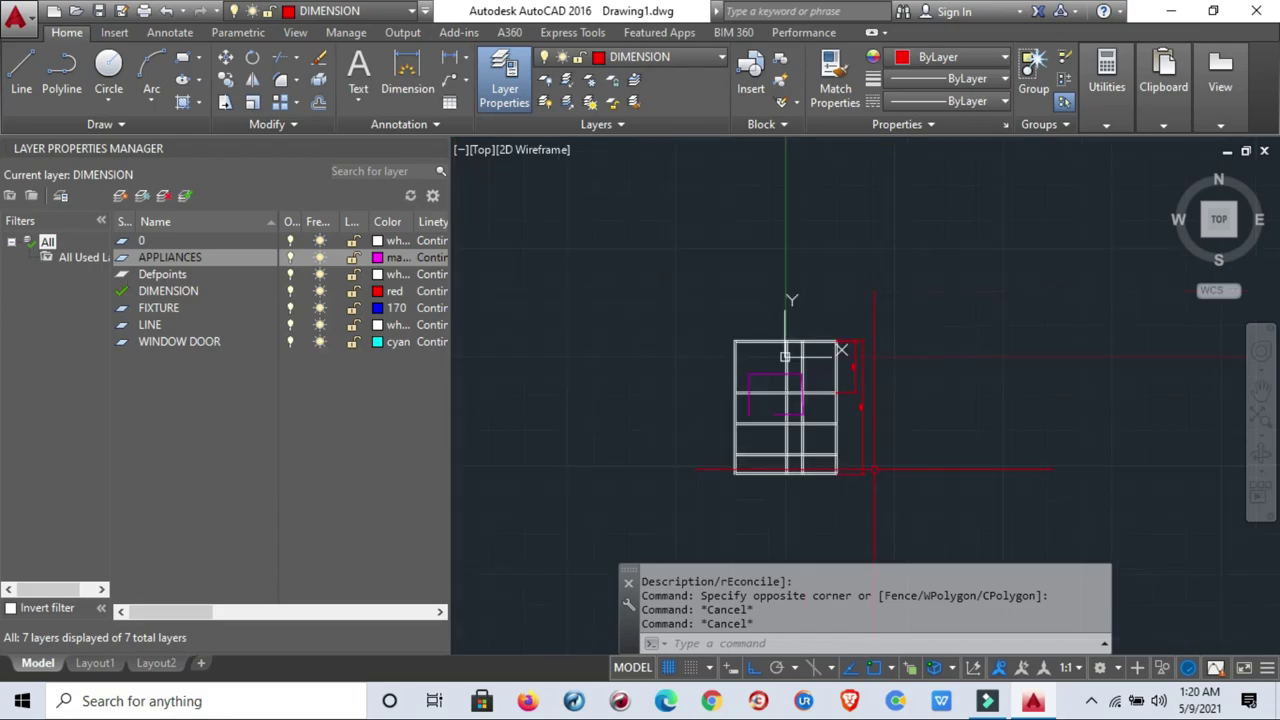
scroll(935, 500, "up", 2)
middle_click_drag(733, 291, 776, 302)
scroll(776, 302, "up", 2)
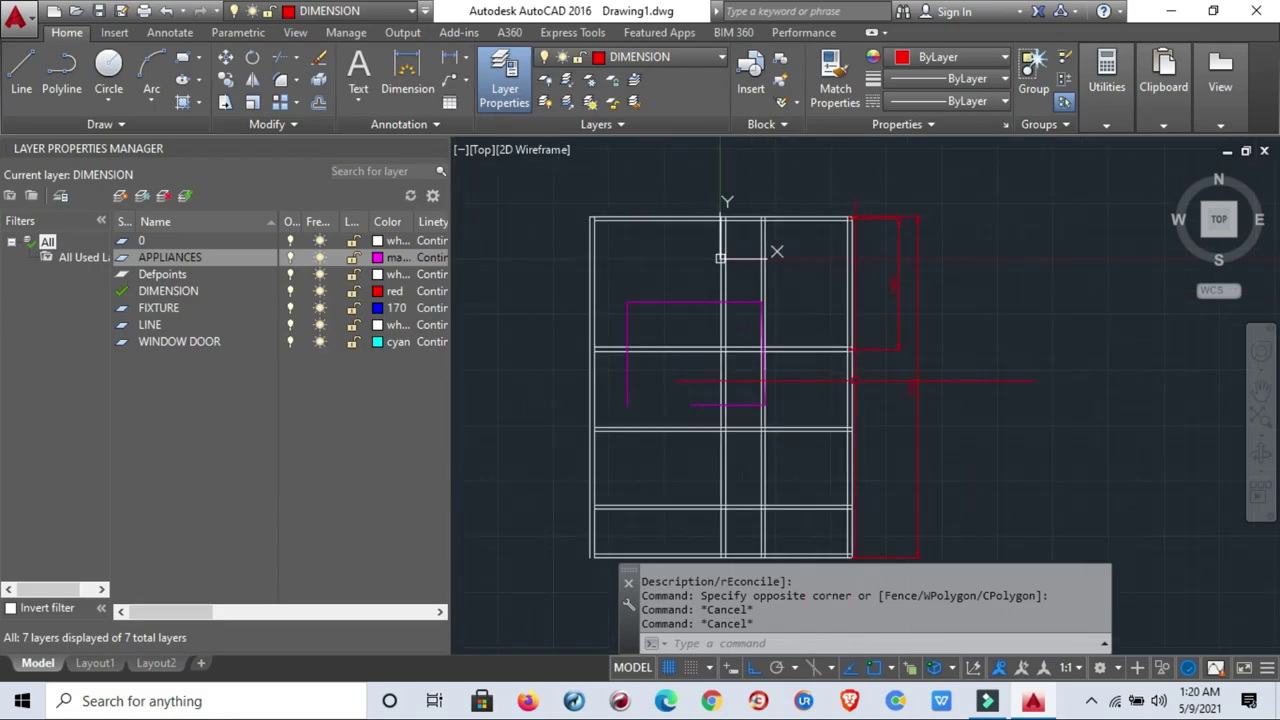
middle_click_drag(723, 251, 709, 211)
scroll(823, 318, "down", 4)
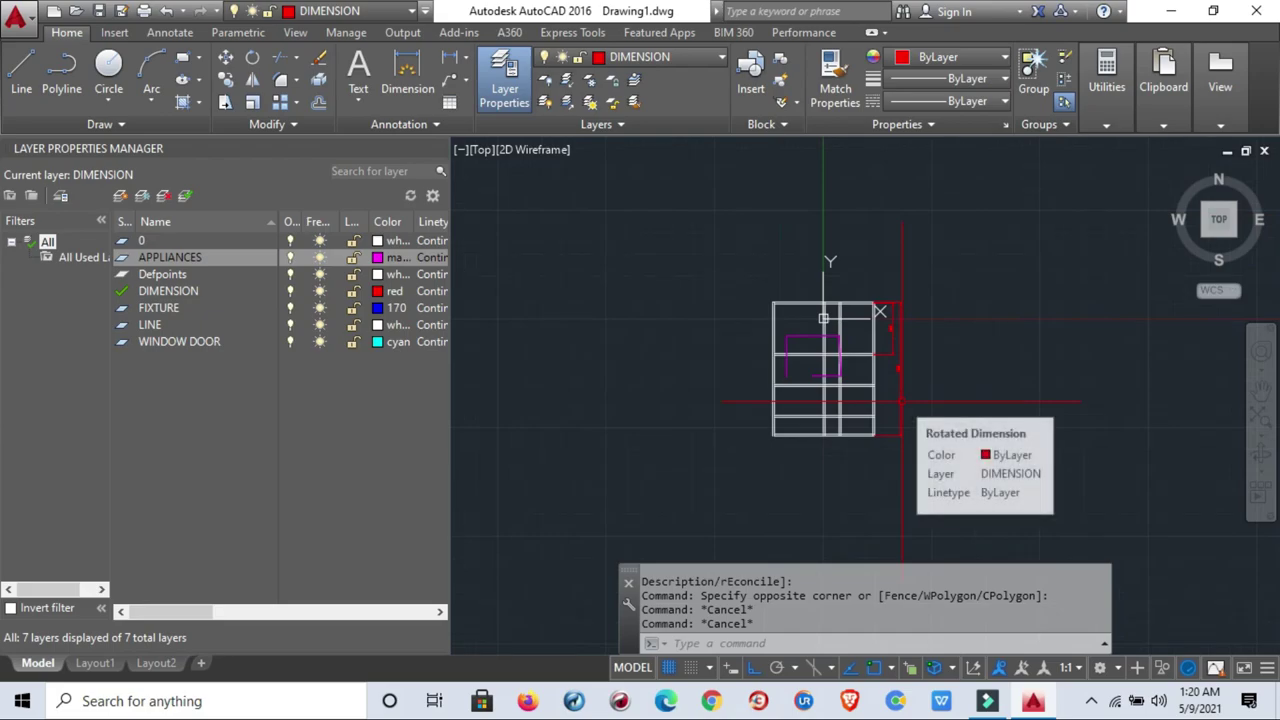
middle_click_drag(823, 318, 703, 313)
scroll(710, 312, "down", 3)
scroll(705, 315, "up", 3)
scroll(703, 316, "up", 2)
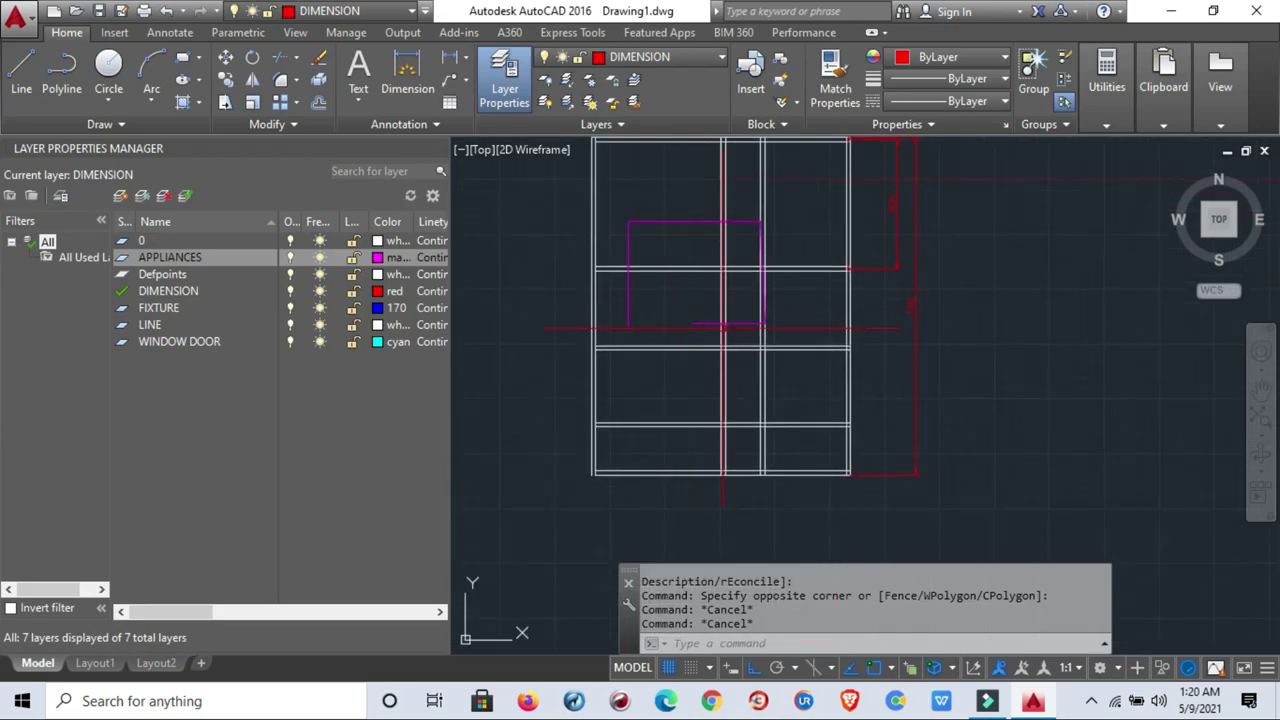
scroll(790, 220, "down", 2)
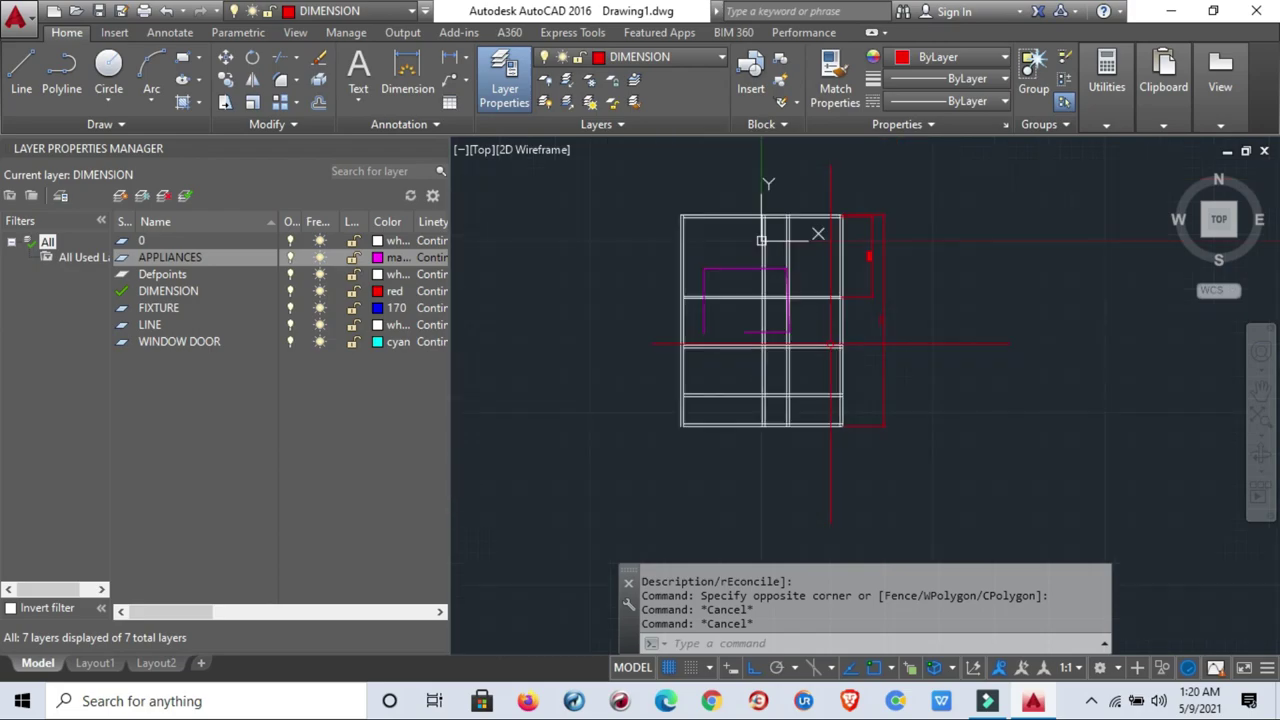
scroll(790, 220, "up", 4)
scroll(700, 200, "down", 2)
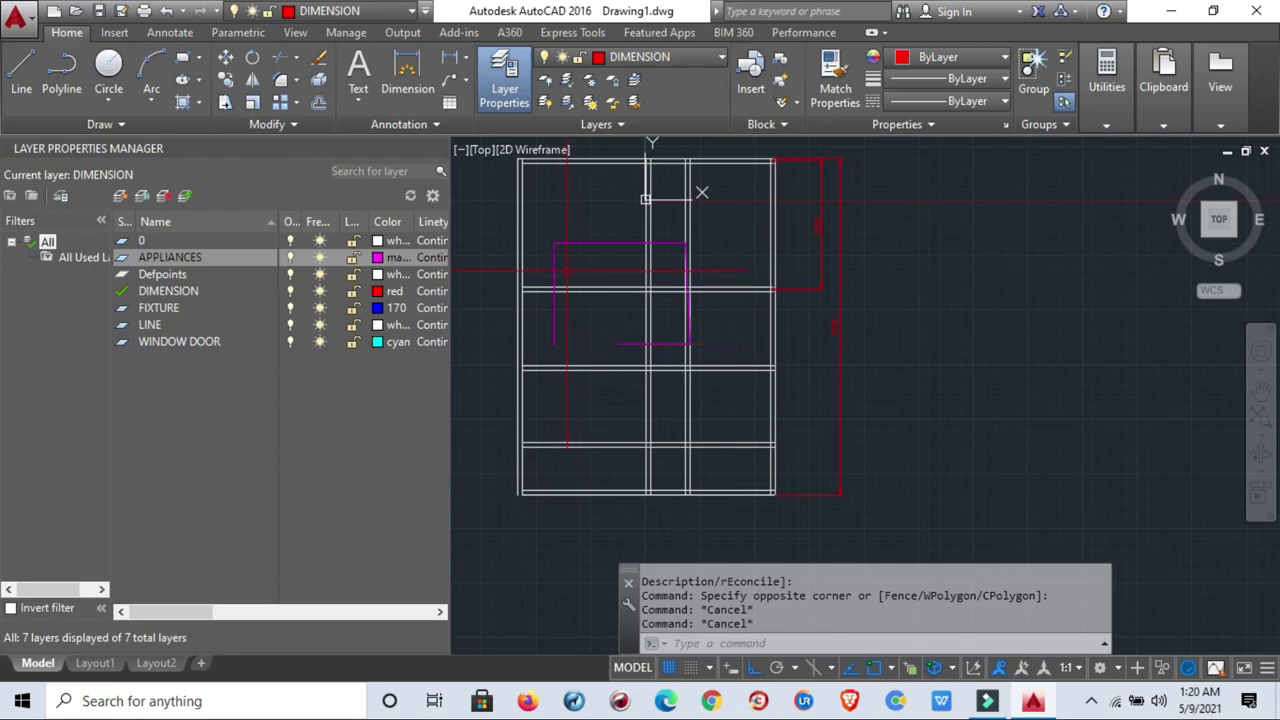
Freeze the LINE layer, then window-select and erase the magenta appliance lines.
left_click(319, 324)
left_click(531, 234)
left_click(735, 378)
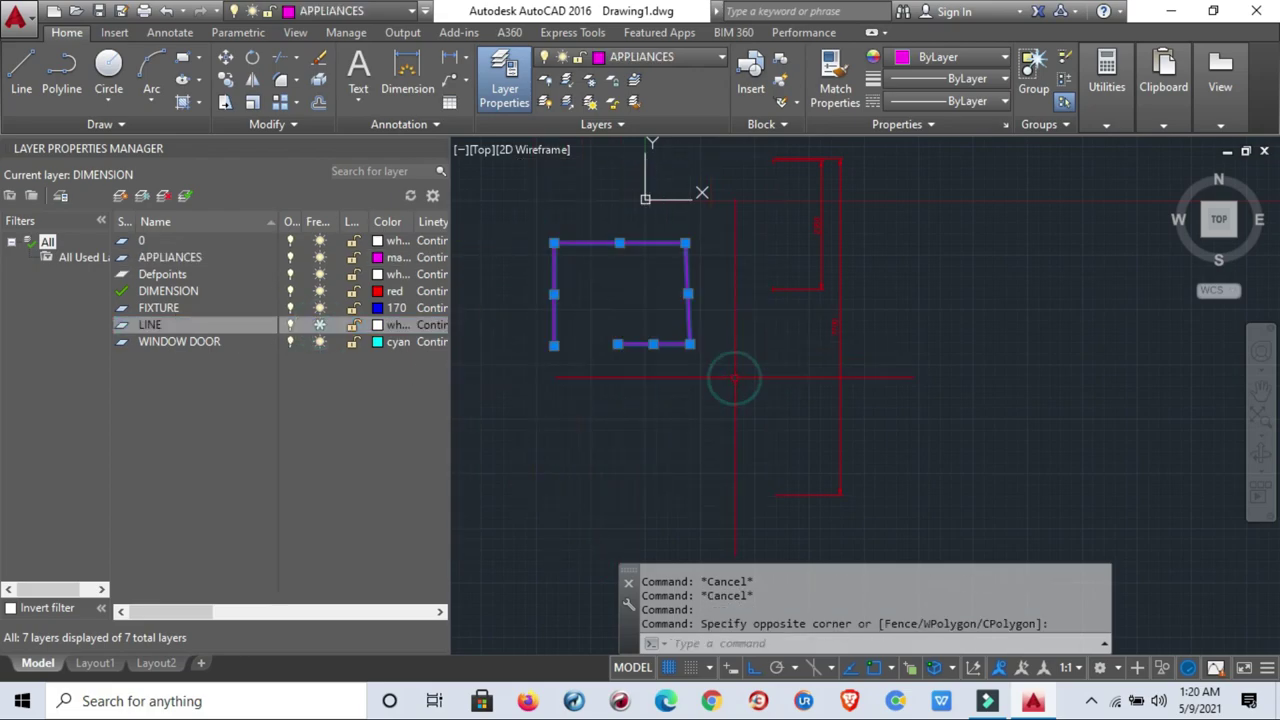
type("e")
key("Return")
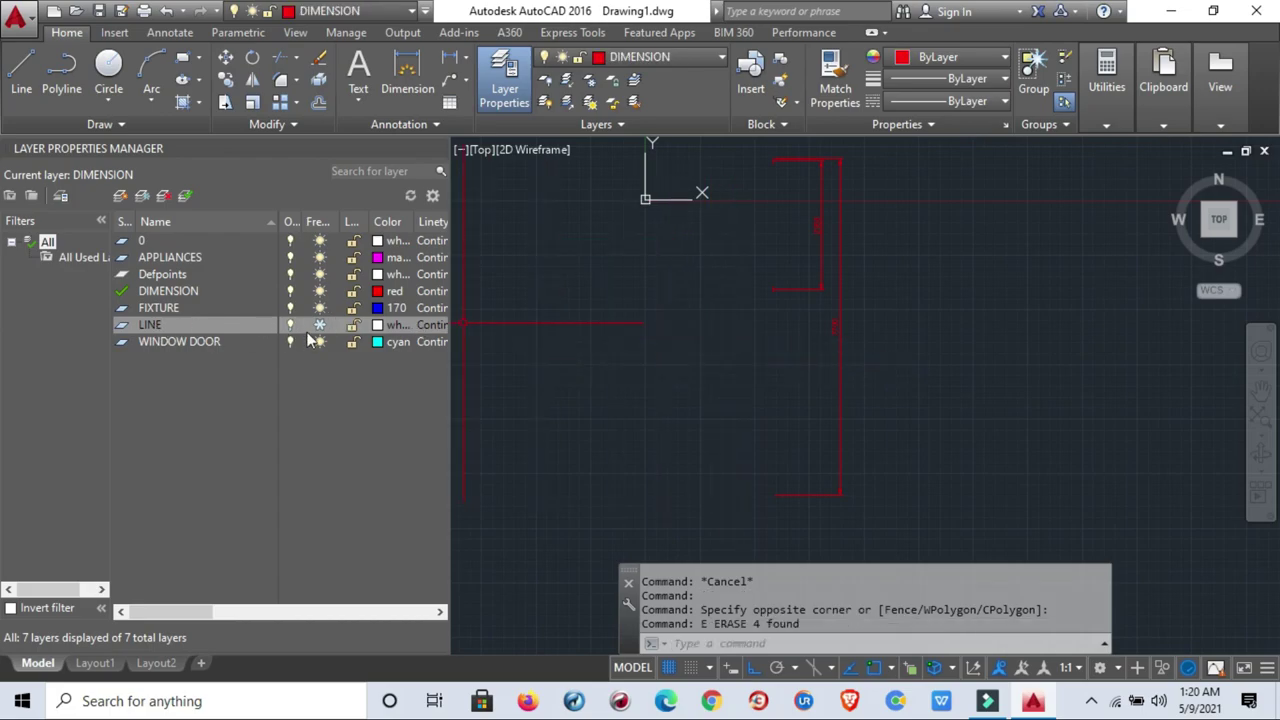
Thaw the LINE layer so the white wall grid reappears.
left_click(319, 324)
scroll(700, 250, "down", 3)
scroll(694, 286, "up", 2)
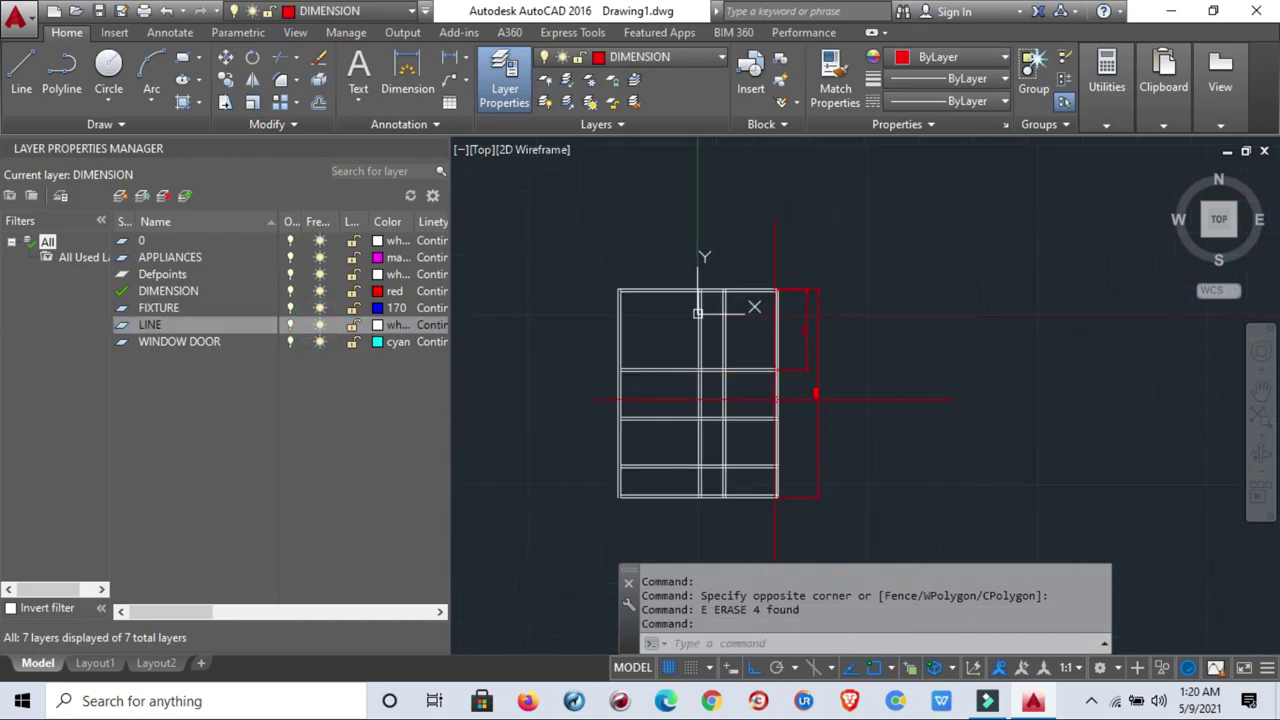
scroll(712, 296, "up", 1)
scroll(712, 296, "up", 3)
scroll(687, 222, "down", 1)
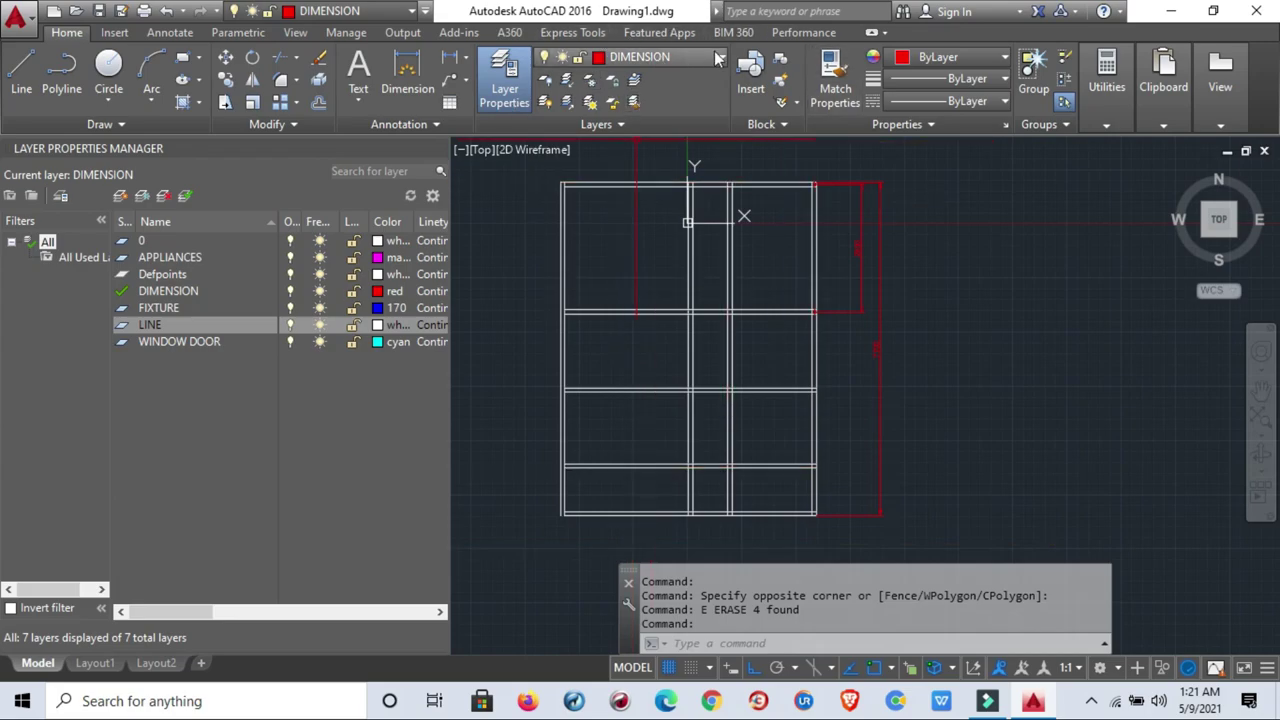
Expand the Layer dropdown on the Home tab's Layers panel to list all layers.
left_click(669, 57)
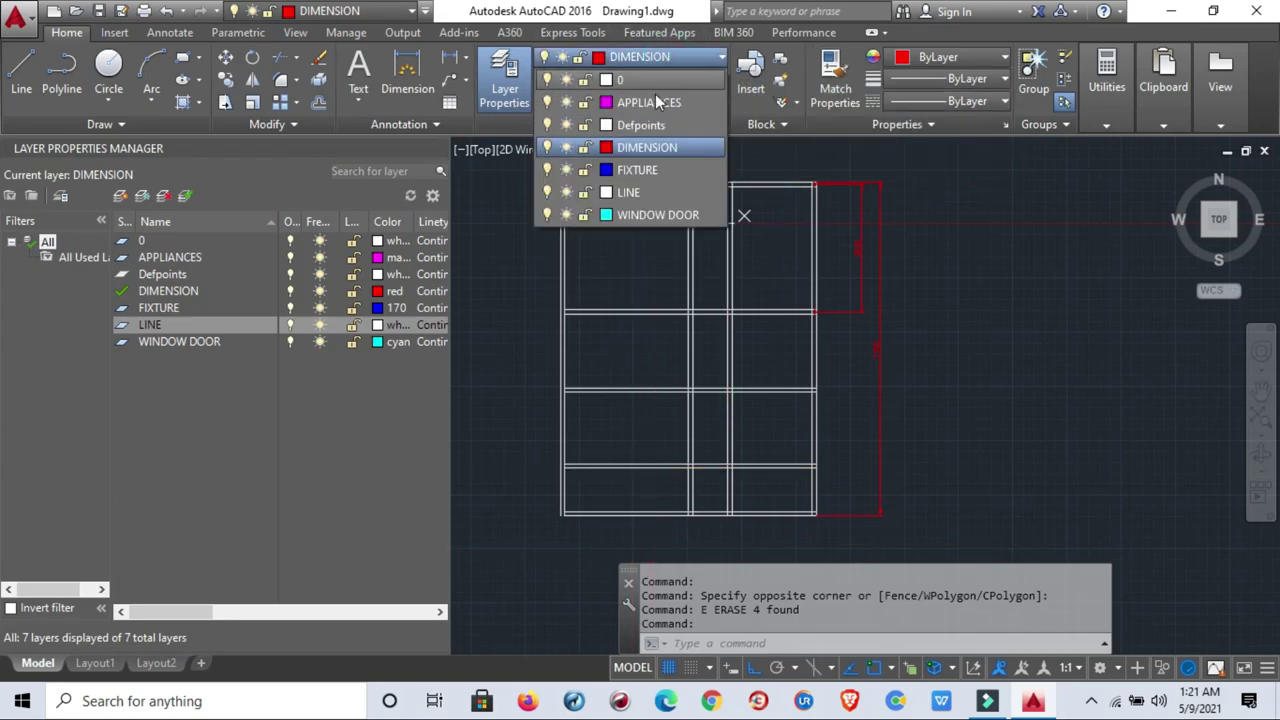